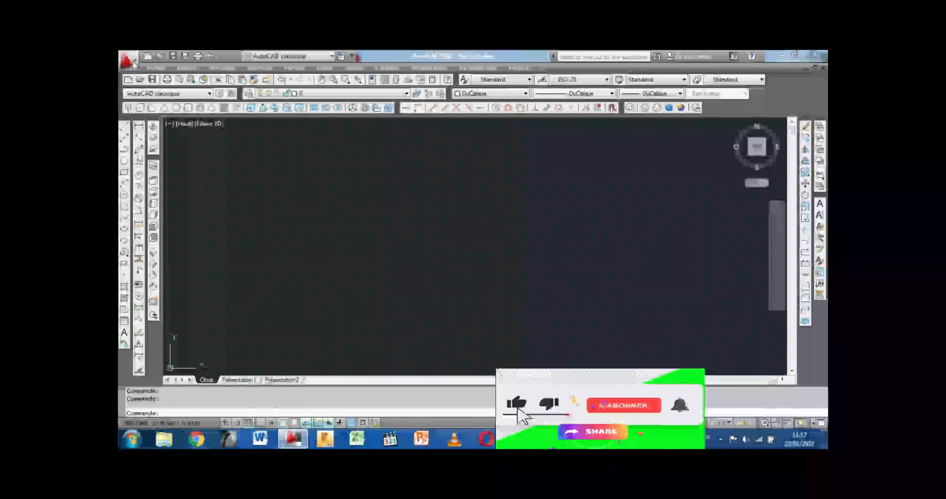
# Step: Open the drawing units settings and set the length type to Décimal with precision 0, keeping decimal-degree angles at precision 0
pyautogui.click(134, 65)
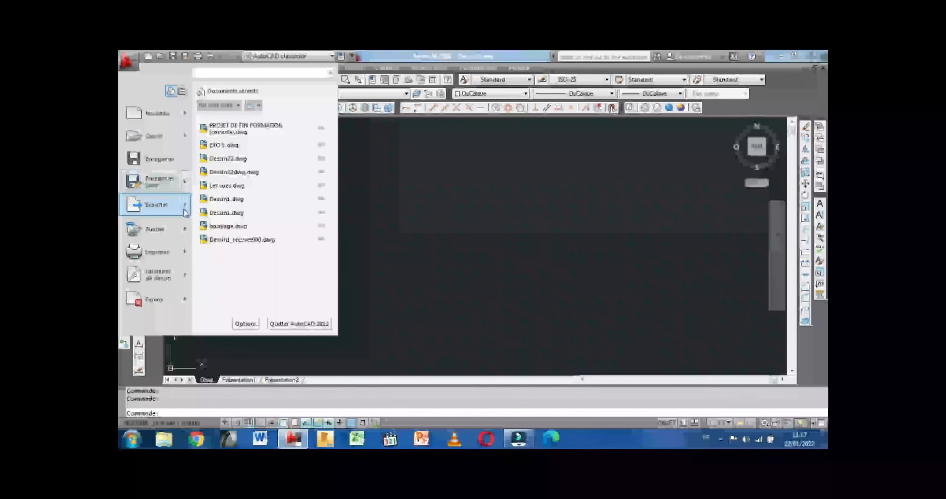
pyautogui.moveTo(188, 281)
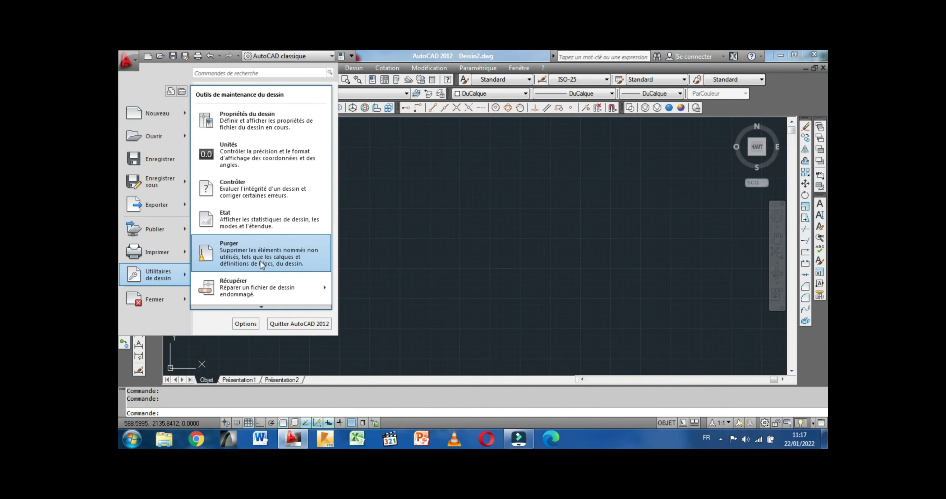
pyautogui.moveTo(262, 284)
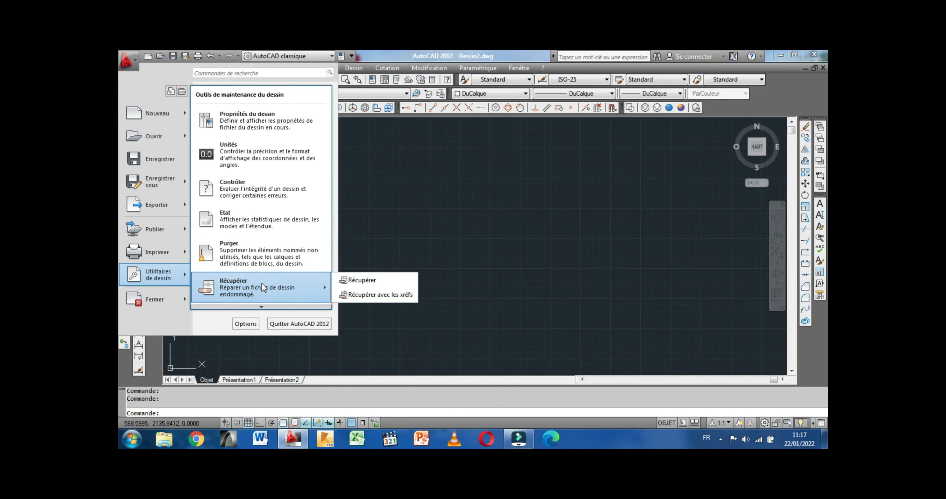
pyautogui.click(254, 155)
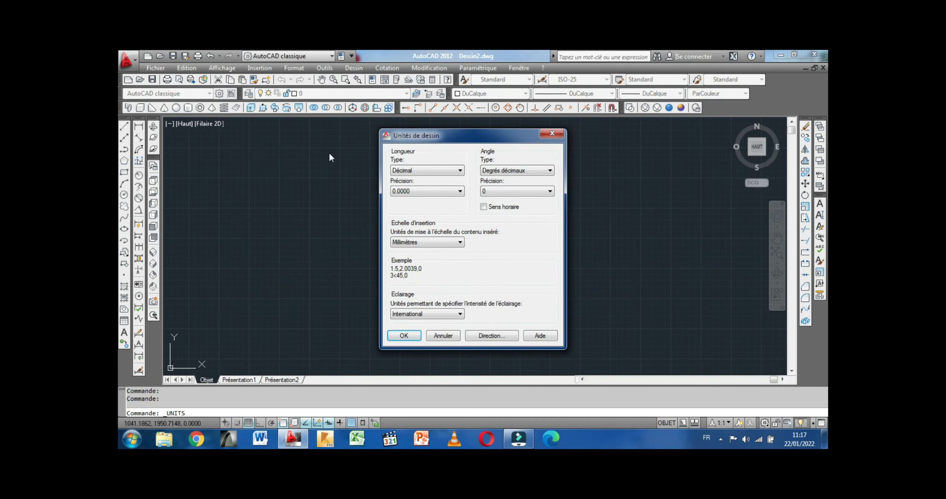
pyautogui.click(460, 171)
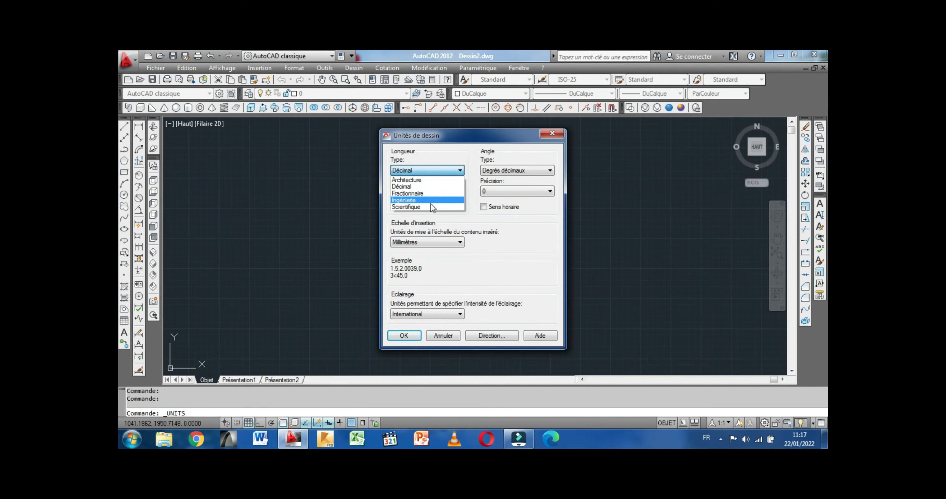
pyautogui.click(458, 159)
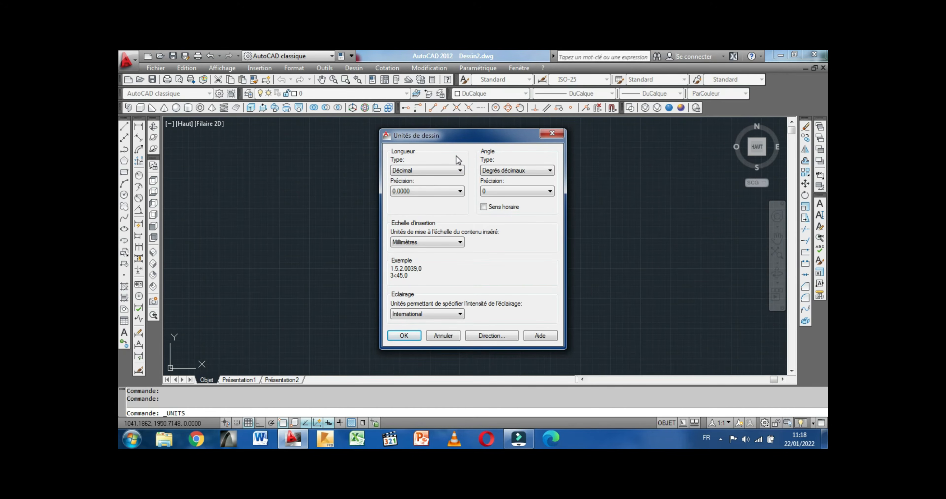
pyautogui.click(461, 191)
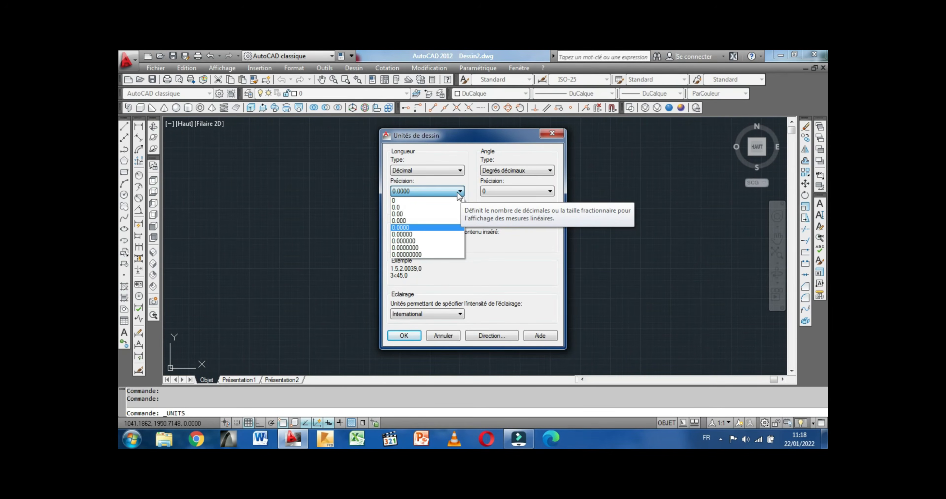
pyautogui.click(418, 201)
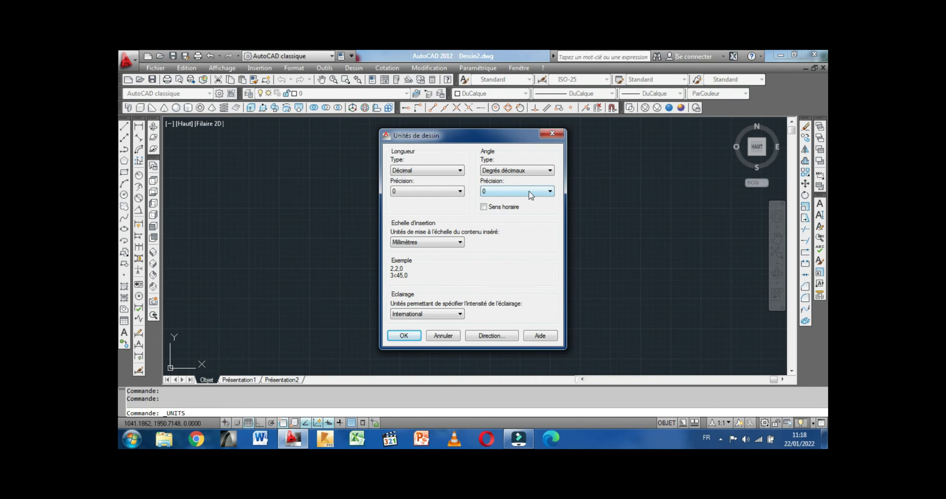
pyautogui.click(549, 191)
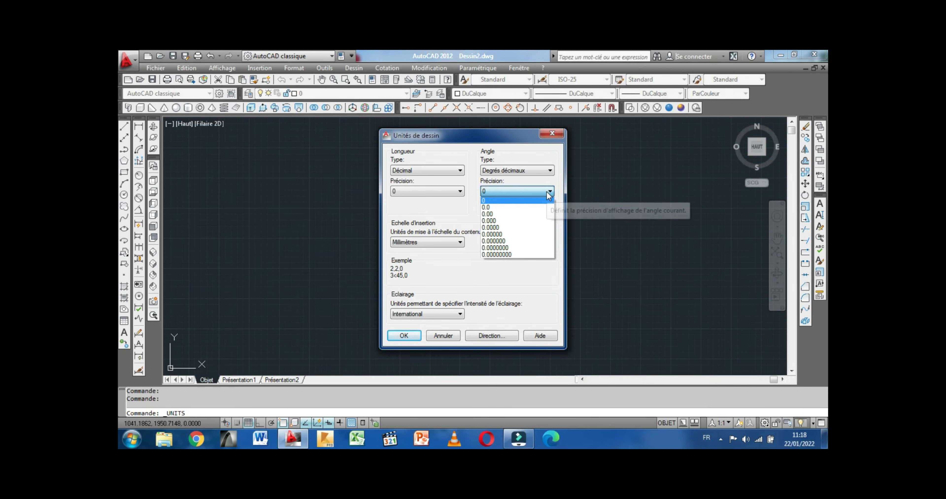
pyautogui.click(520, 193)
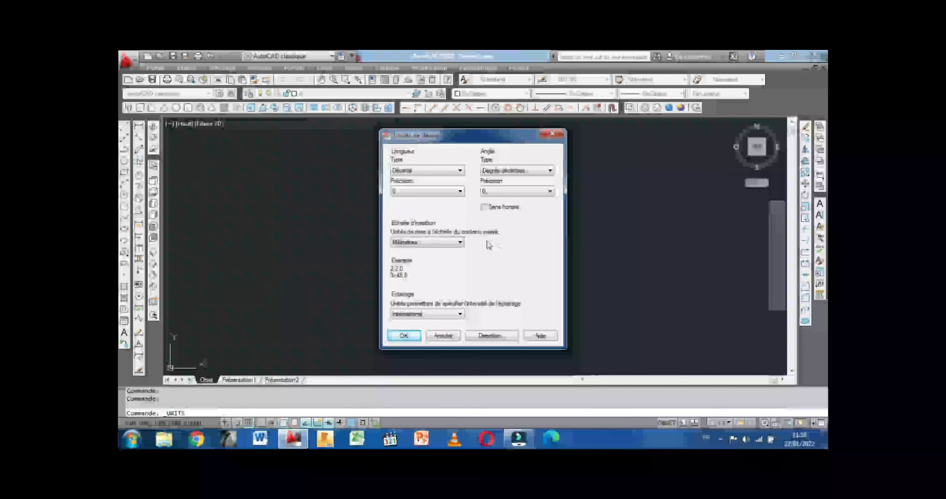
# Step: Set the insertion scale units to Centimètres and the lighting units to International, and apply the drawing units
pyautogui.click(459, 243)
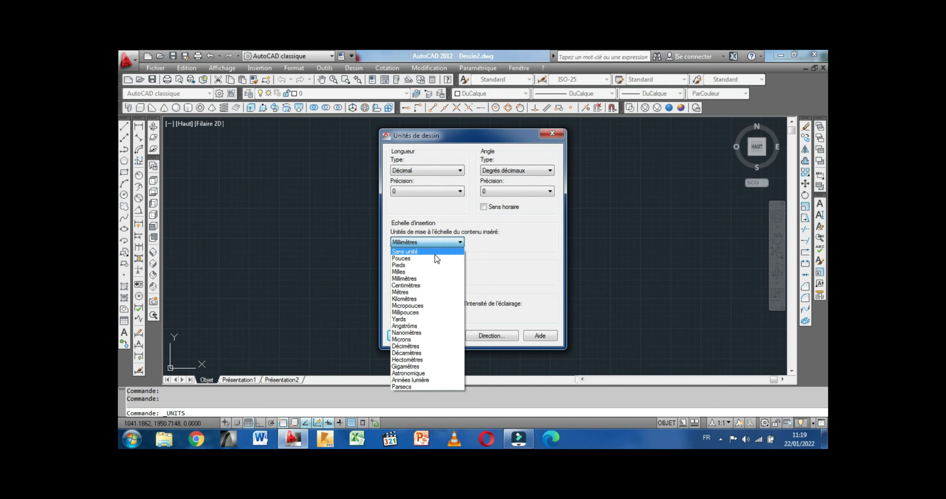
pyautogui.click(419, 286)
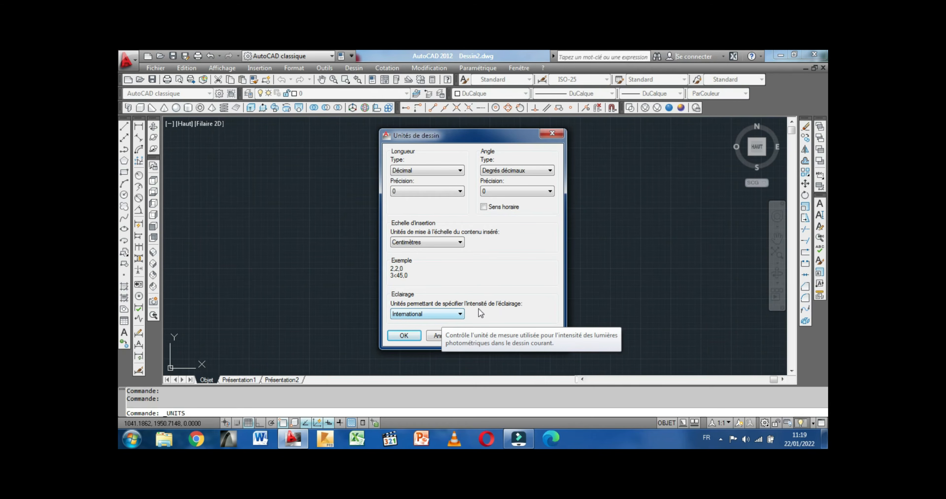
pyautogui.click(459, 316)
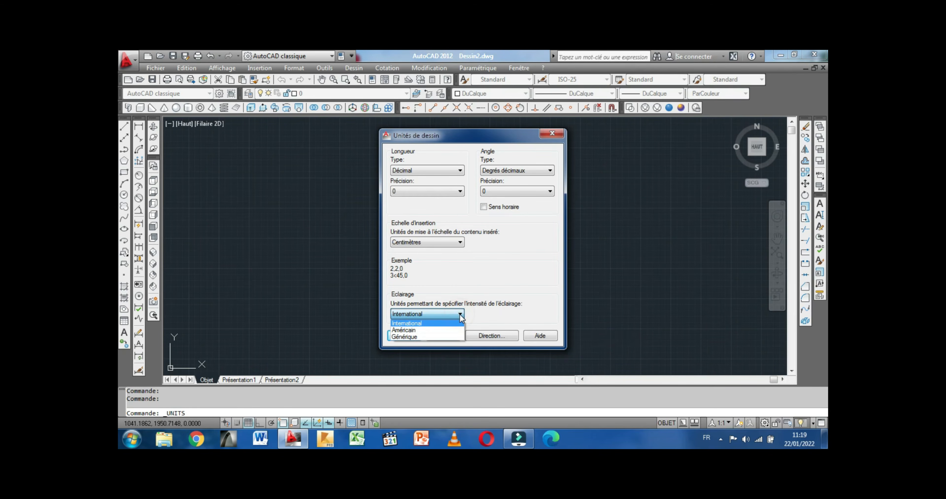
pyautogui.click(441, 323)
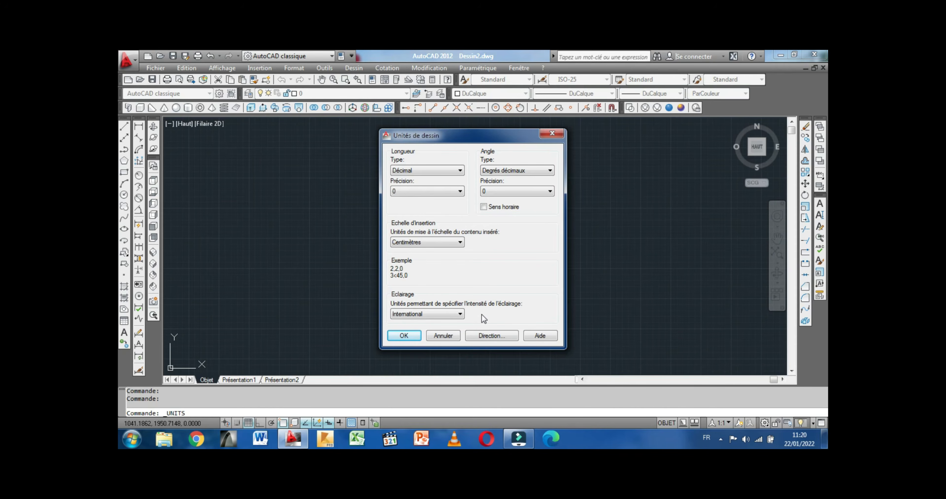
pyautogui.click(404, 336)
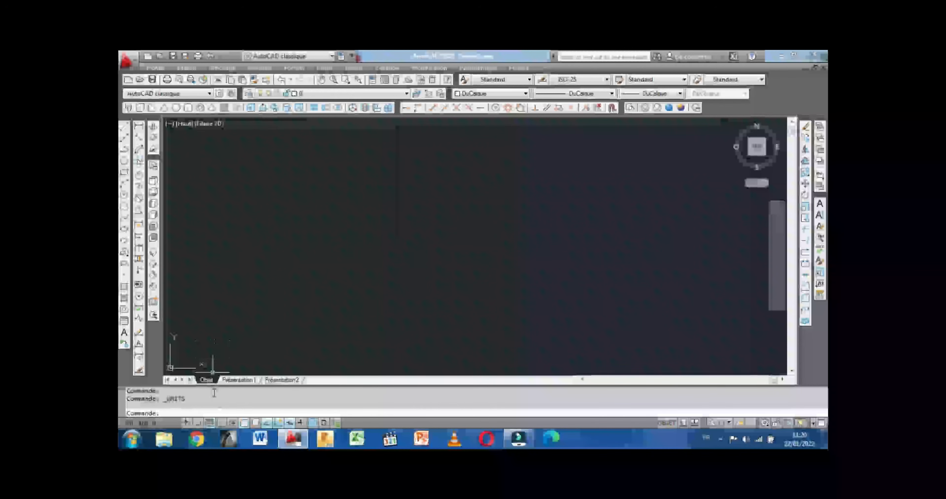
# Step: Switch the grid display off and back on, and enable ortho mode
pyautogui.click(210, 425)
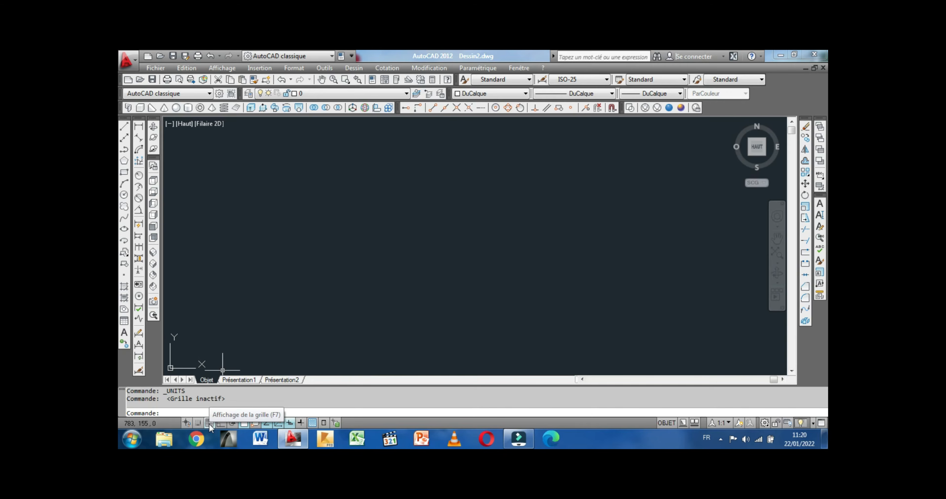
pyautogui.click(210, 425)
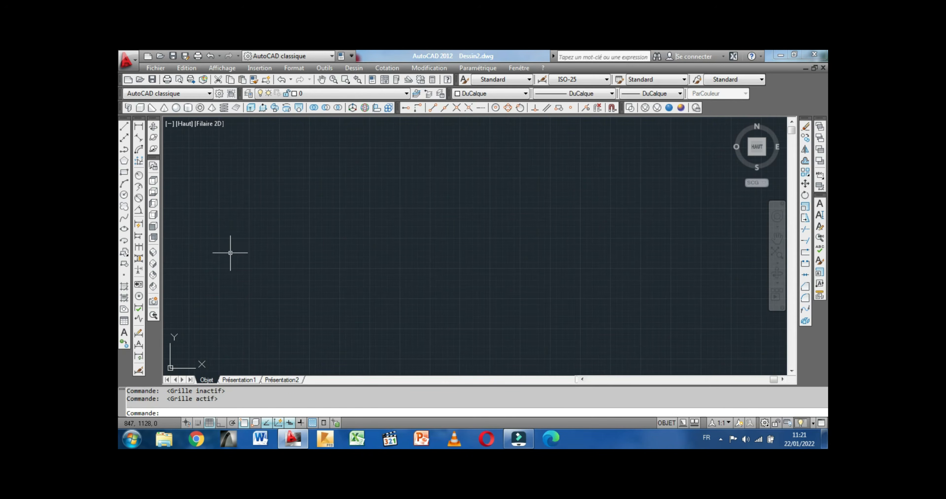
pyautogui.click(221, 424)
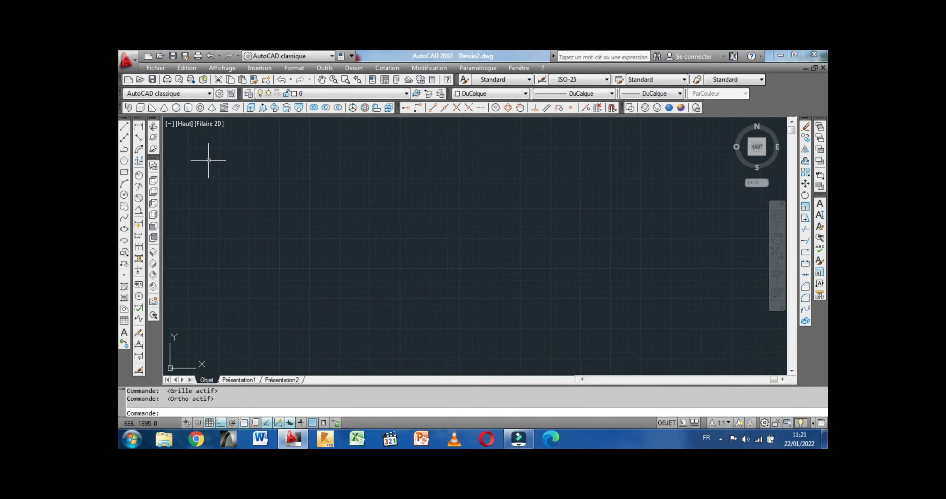
# Step: Draw a single horizontal line in the middle of the drawing area with ortho mode, and disable ortho mode
pyautogui.click(124, 127)
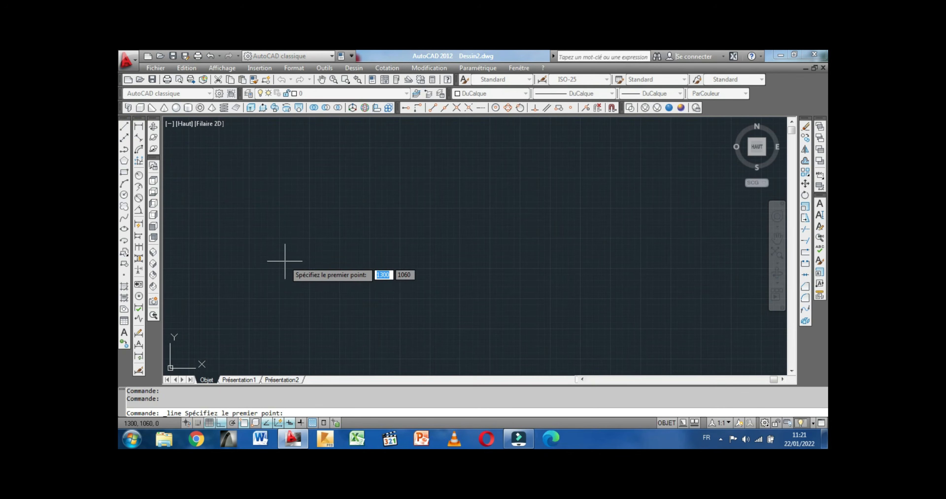
pyautogui.click(278, 238)
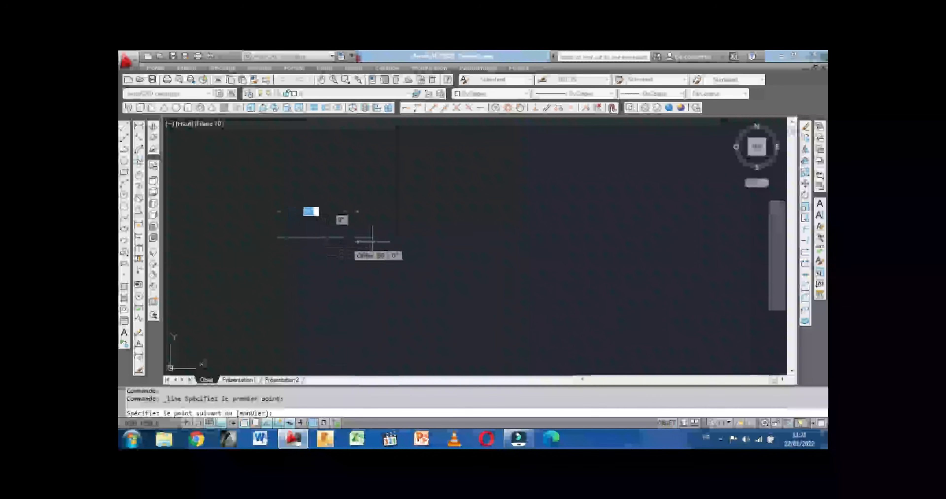
pyautogui.click(444, 238)
pyautogui.rightClick(446, 239)
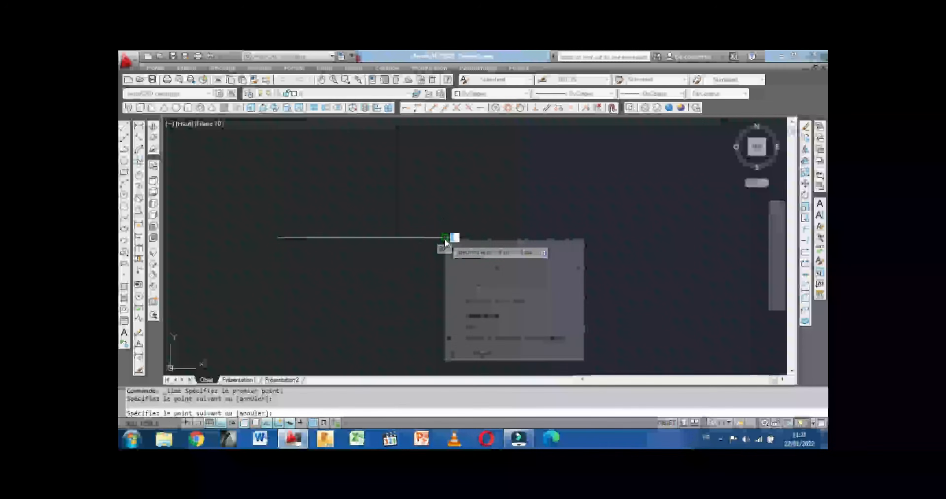
pyautogui.click(474, 246)
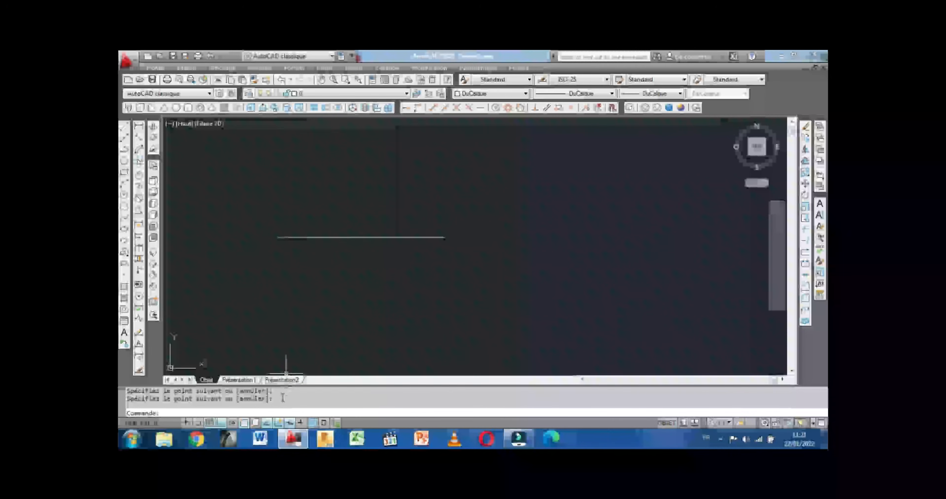
pyautogui.click(220, 423)
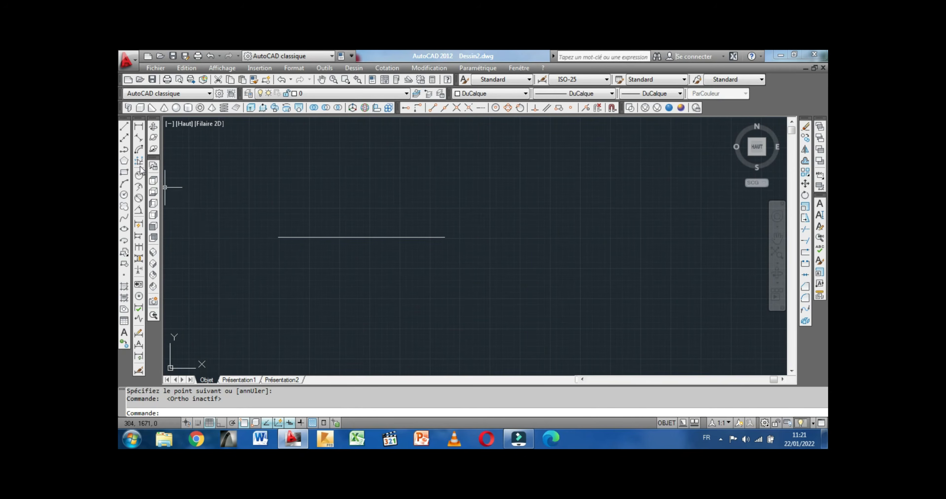
pyautogui.click(122, 131)
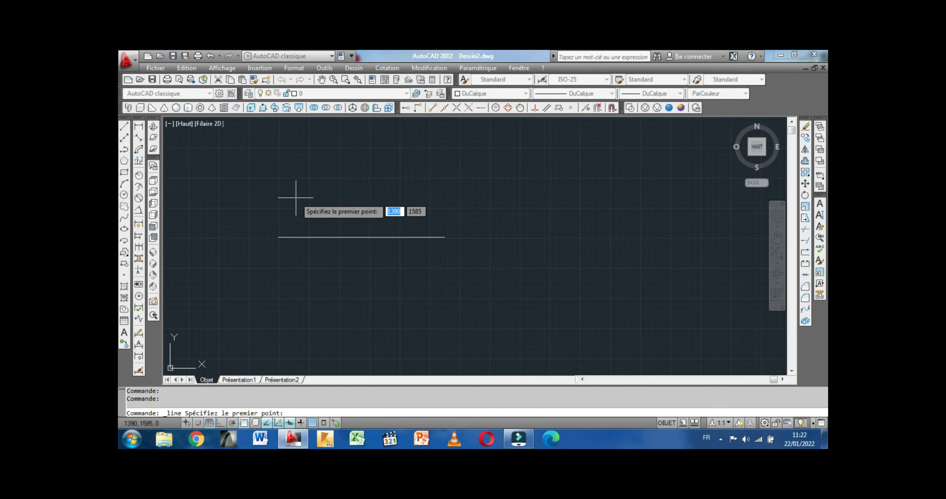
pyautogui.click(279, 178)
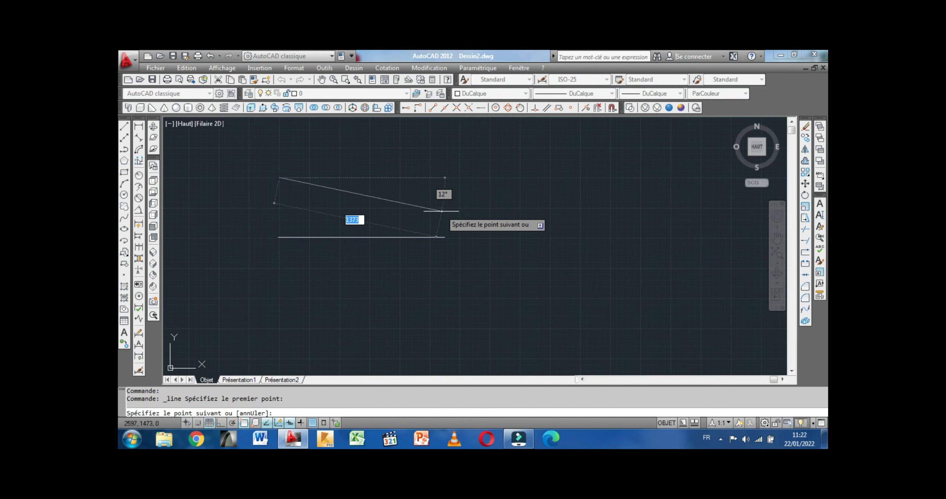
pyautogui.press('Return')
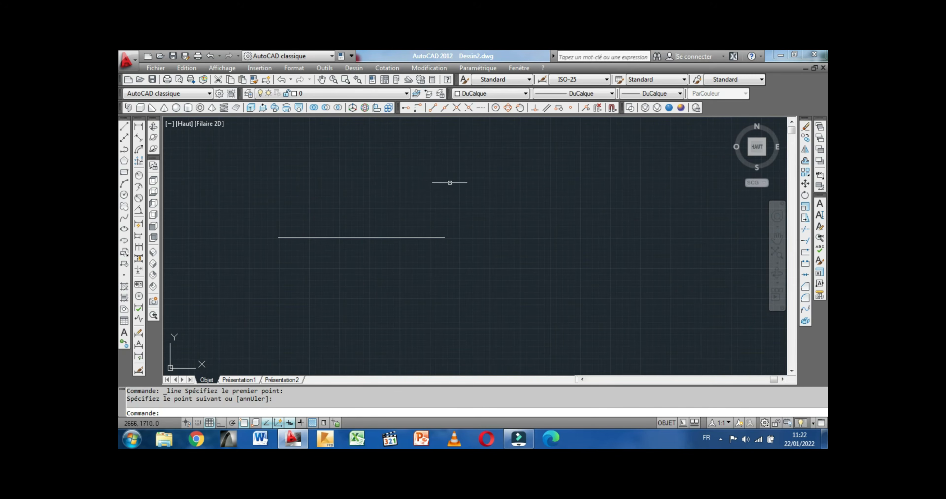
pyautogui.click(477, 181)
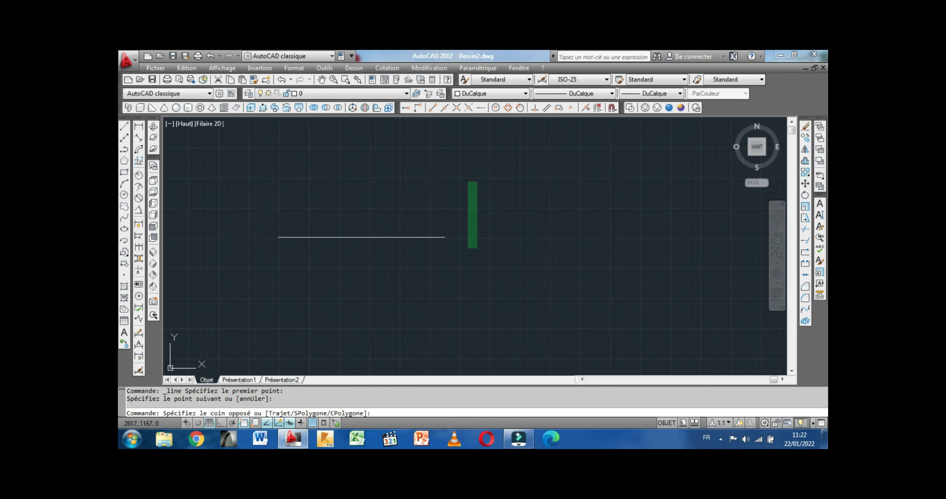
pyautogui.click(460, 257)
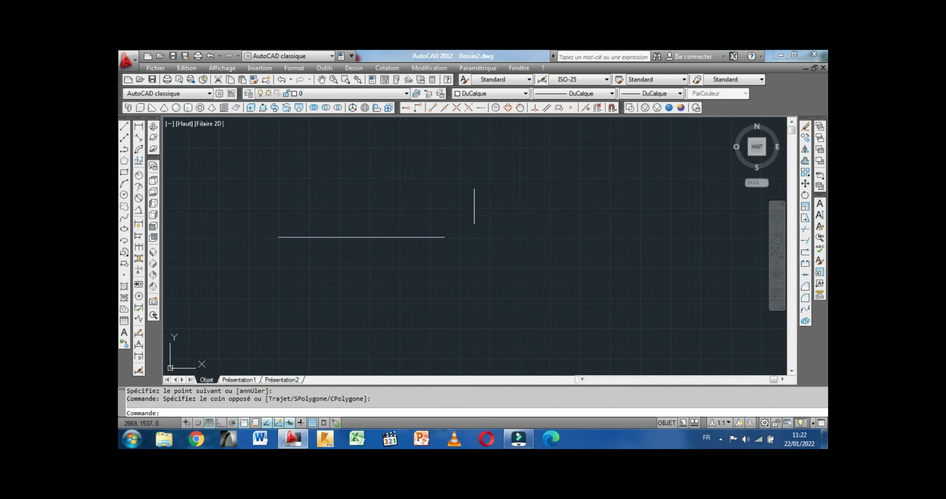
pyautogui.click(475, 193)
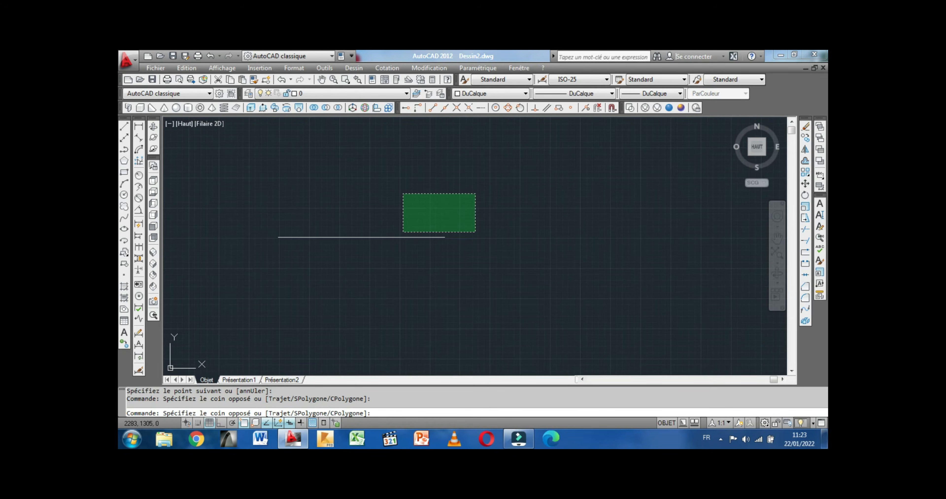
pyautogui.click(403, 232)
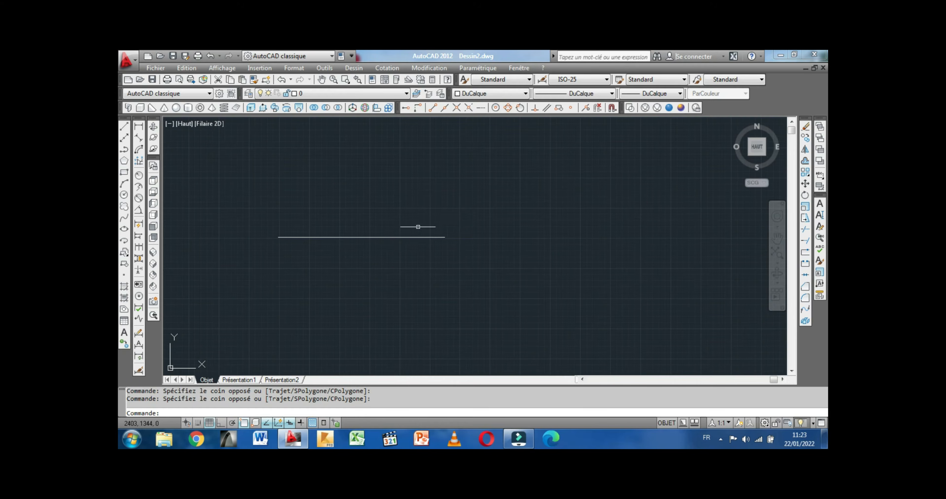
pyautogui.click(492, 189)
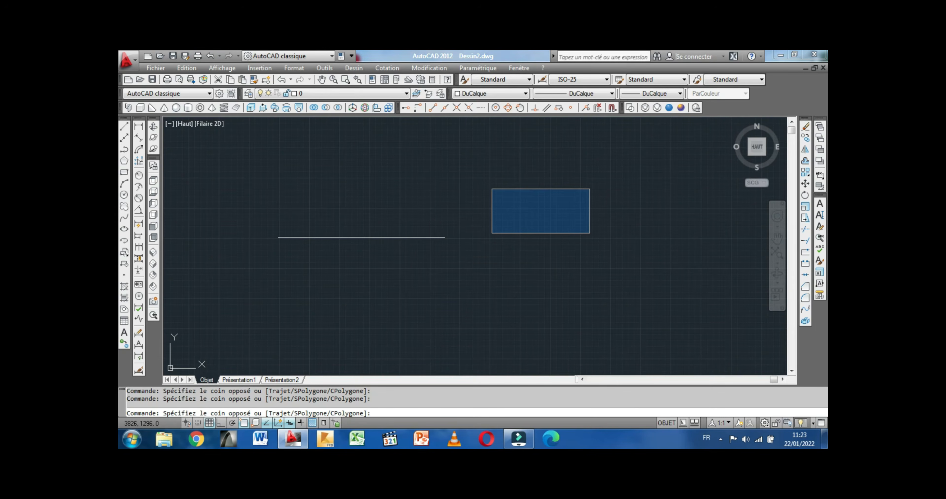
pyautogui.click(590, 233)
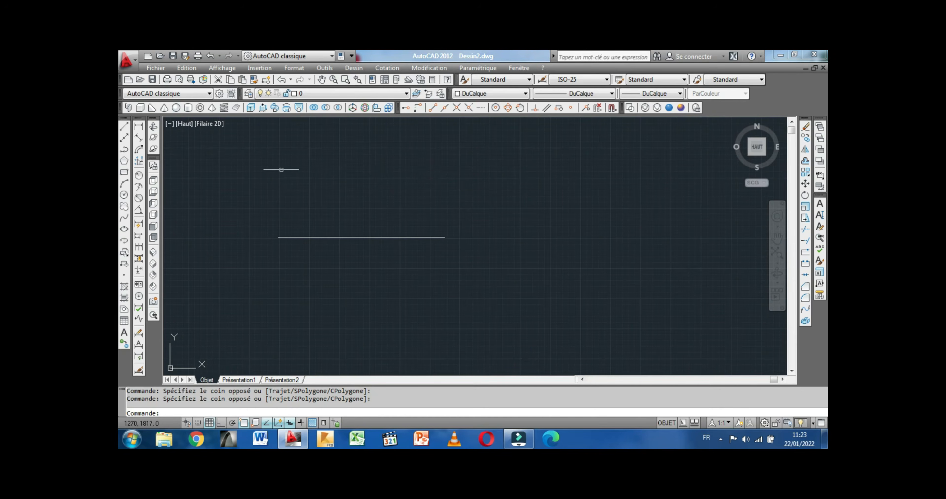
# Step: Draw a shorter, nearly horizontal line freehand to the right of the existing line, with ortho mode off
pyautogui.click(124, 127)
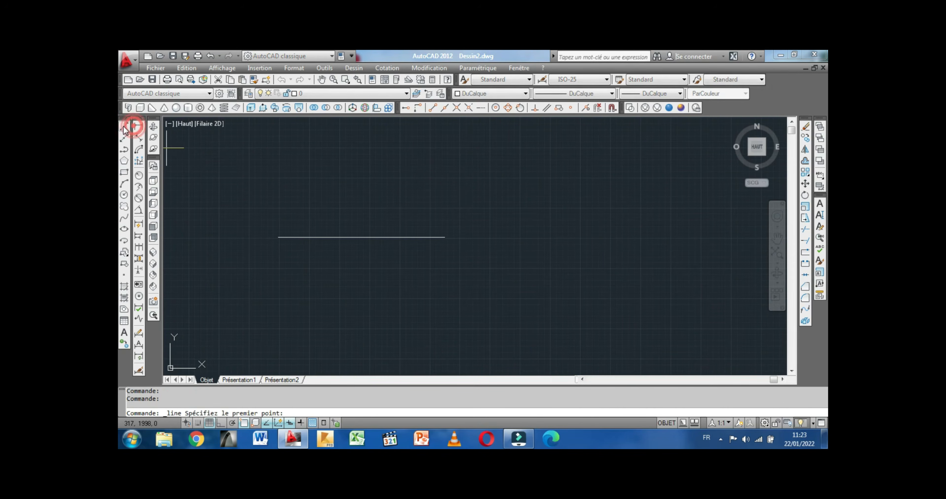
pyautogui.click(486, 237)
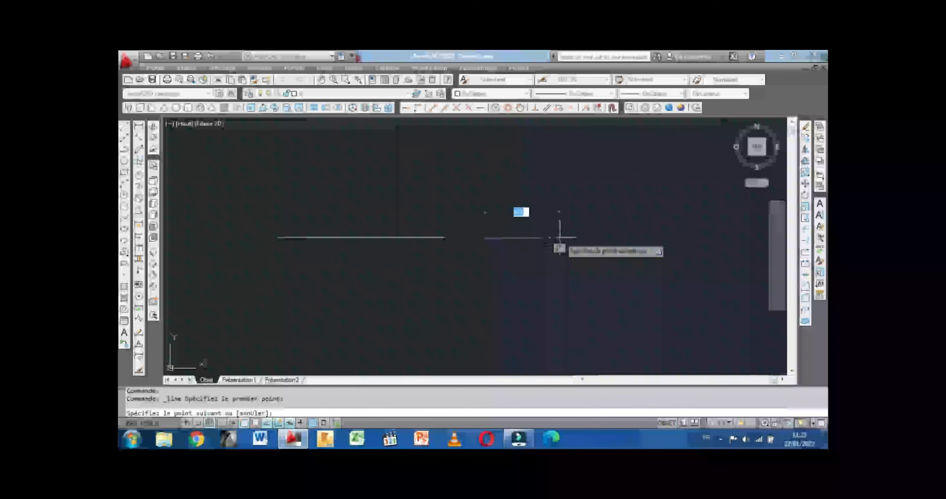
pyautogui.click(560, 238)
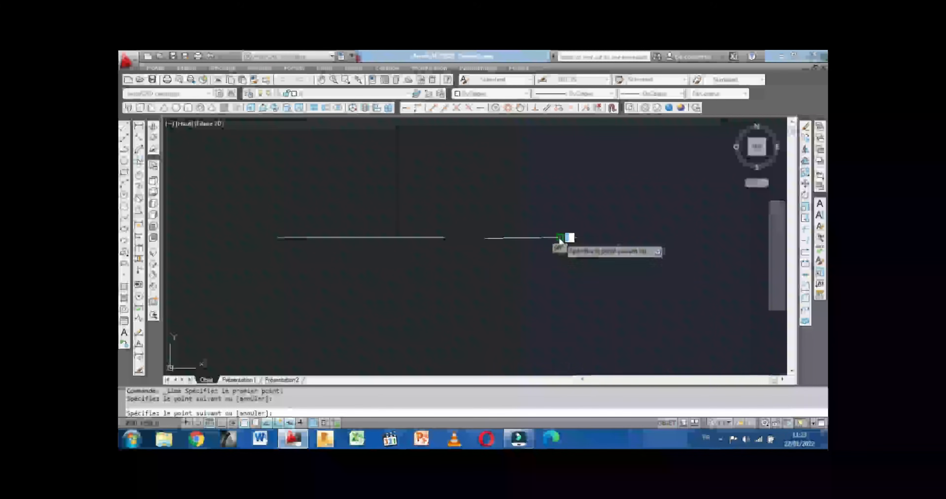
pyautogui.rightClick(559, 238)
pyautogui.click(587, 246)
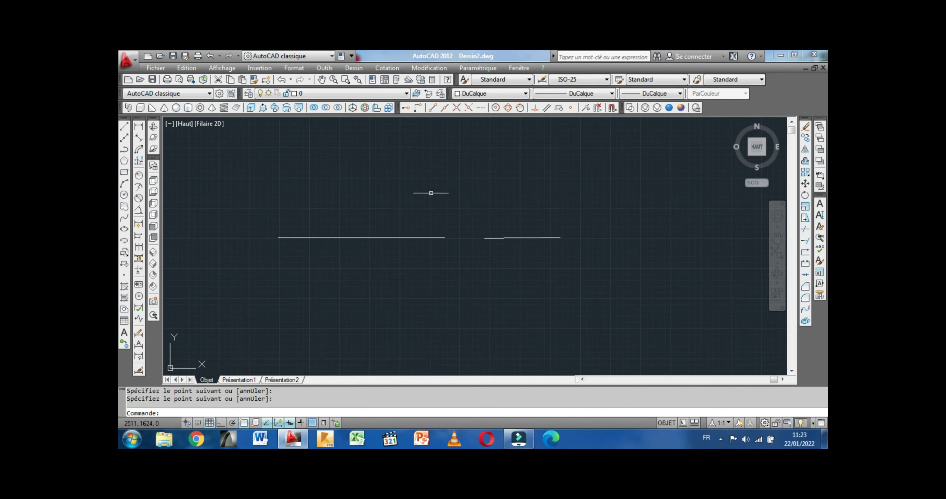
# Step: Try a window selection and a crossing selection over the facing ends of the two lines, and clear the selection
pyautogui.click(422, 205)
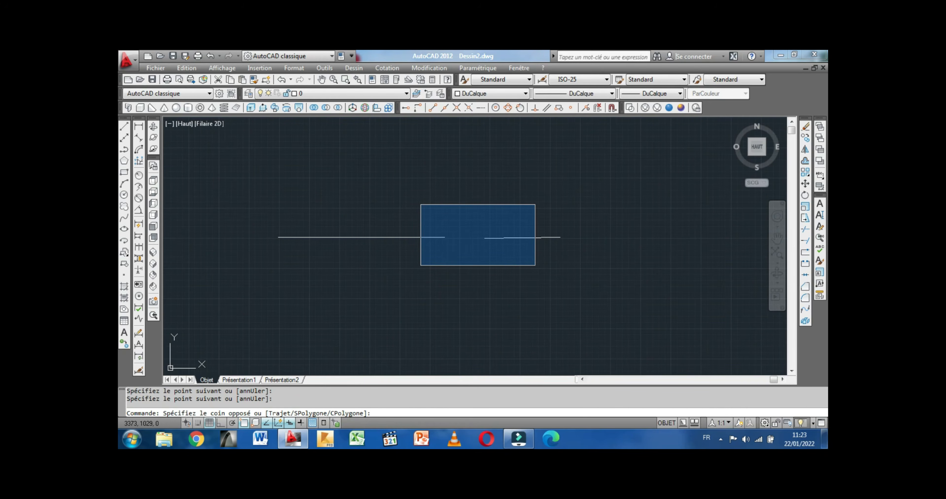
pyautogui.click(535, 265)
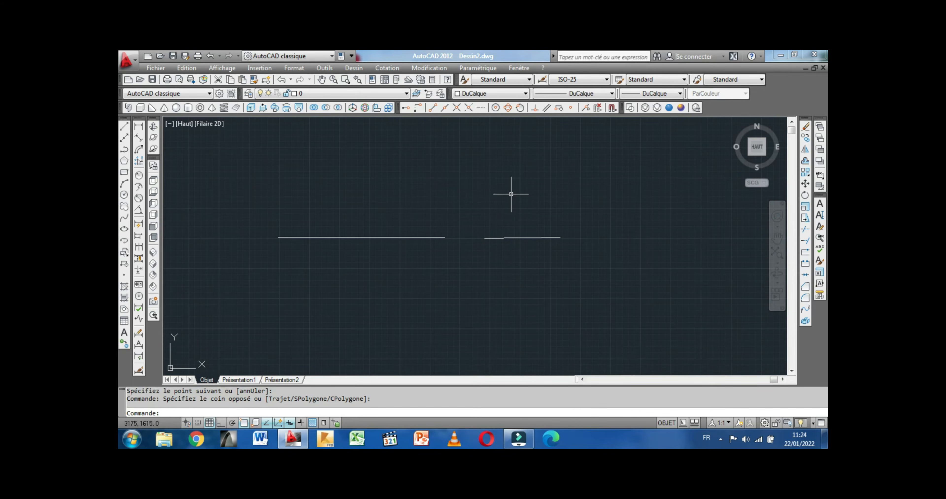
pyautogui.click(504, 209)
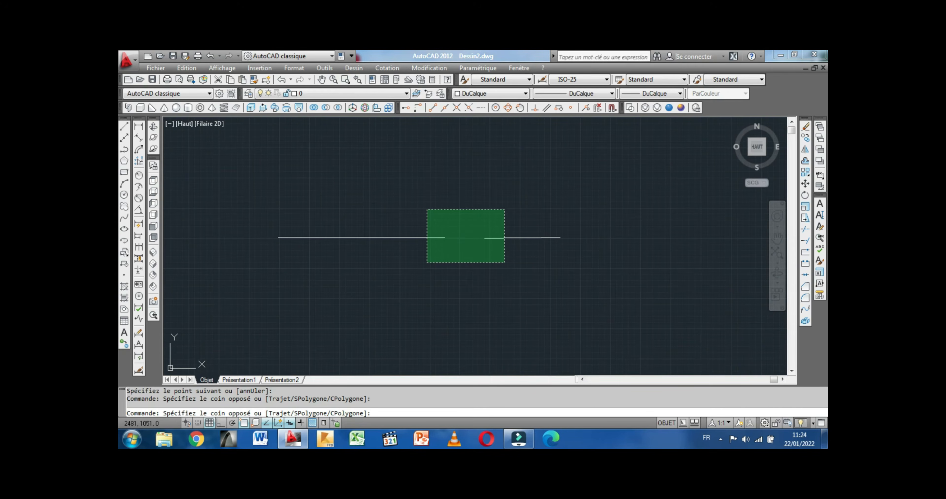
pyautogui.click(427, 262)
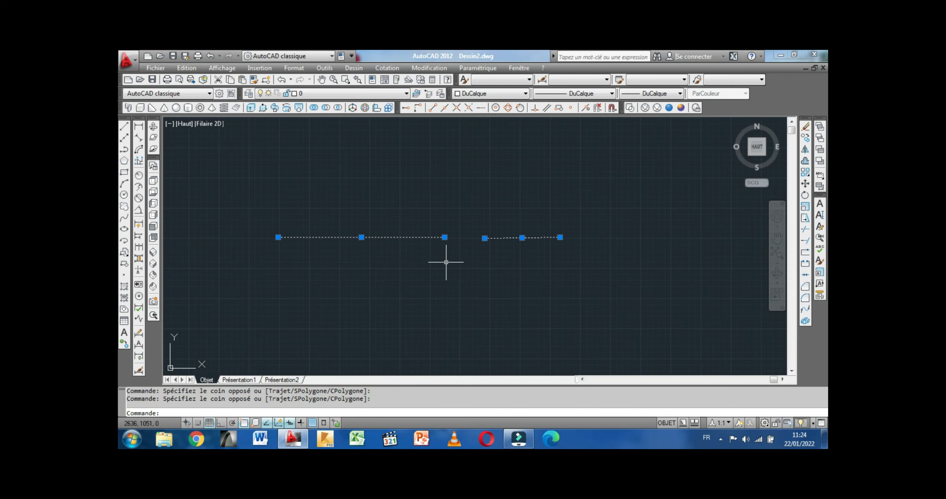
pyautogui.press('Escape')
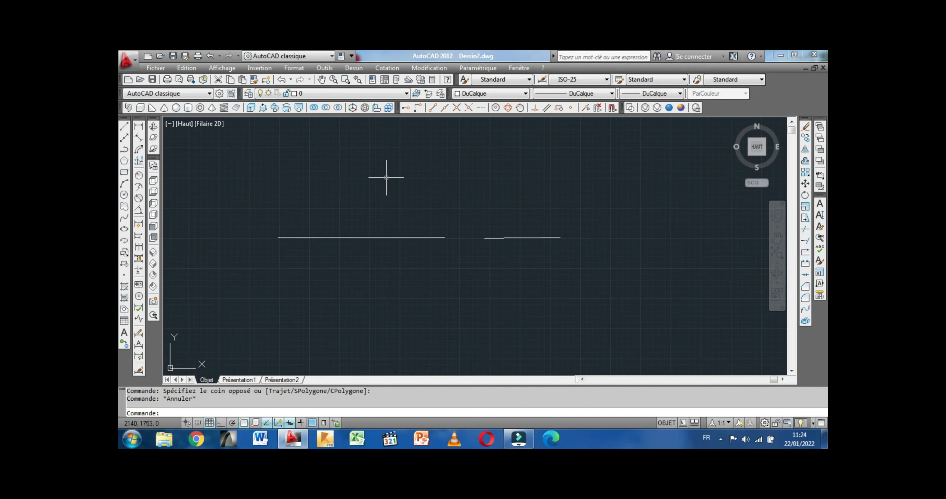
# Step: Select both lines by enclosing them completely in a selection window, and clear the selection
pyautogui.click(260, 158)
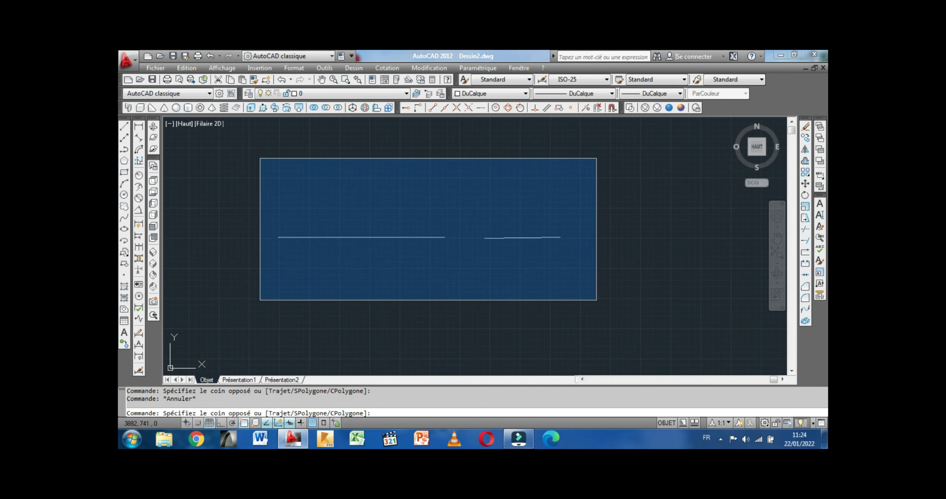
pyautogui.click(597, 300)
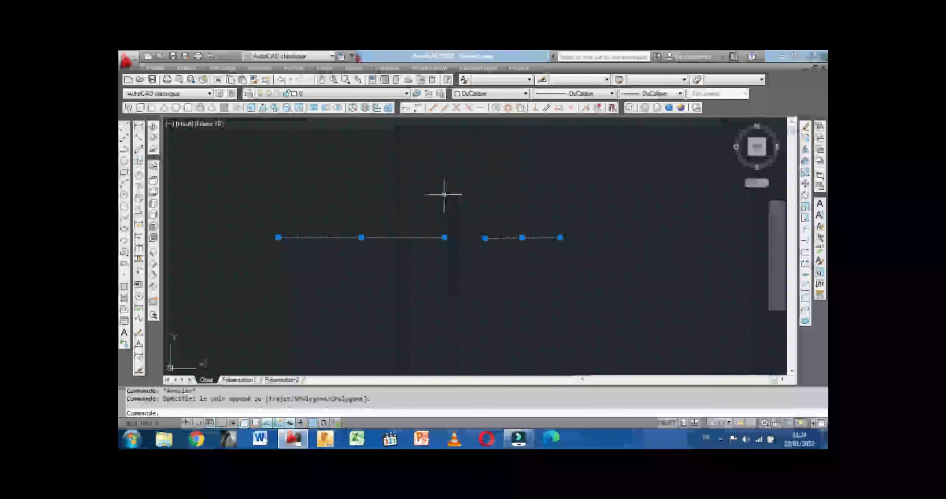
pyautogui.press('Escape')
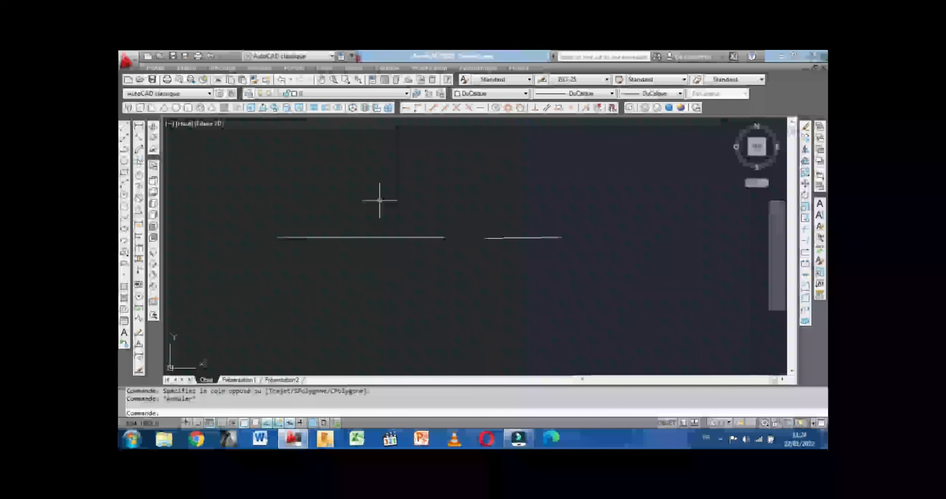
# Step: Start copying the longer line from a base point below it, enable ortho mode, and cancel the copy
pyautogui.click(357, 238)
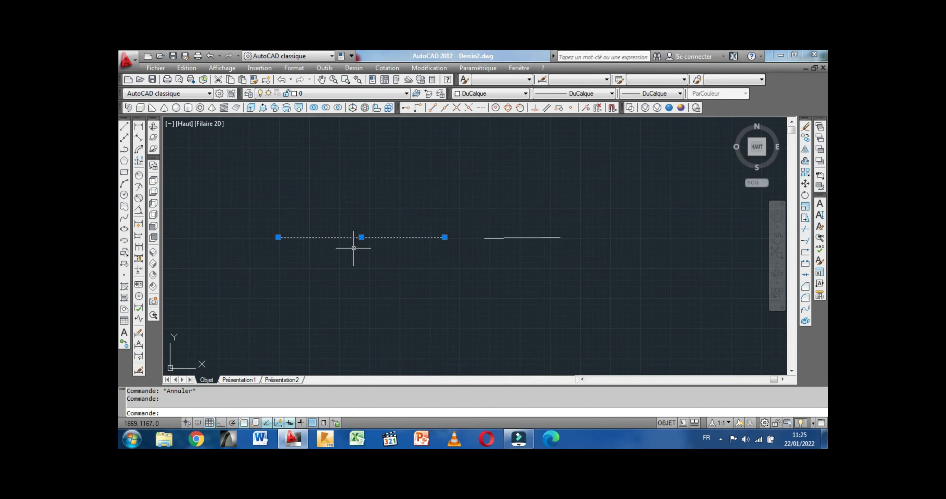
pyautogui.rightClick(354, 248)
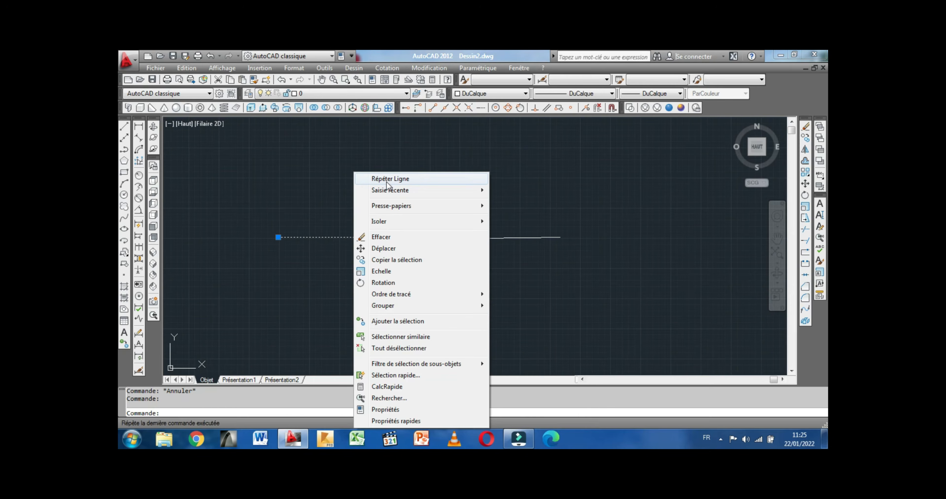
pyautogui.click(396, 261)
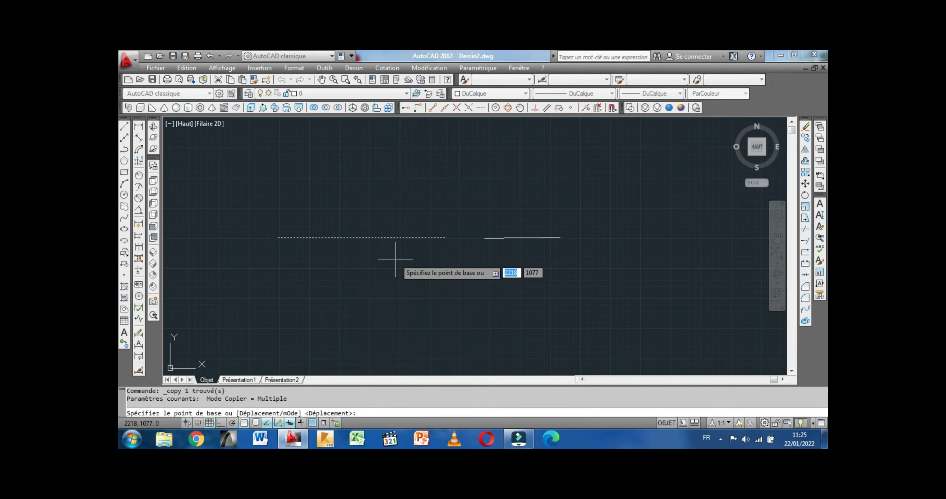
pyautogui.click(361, 262)
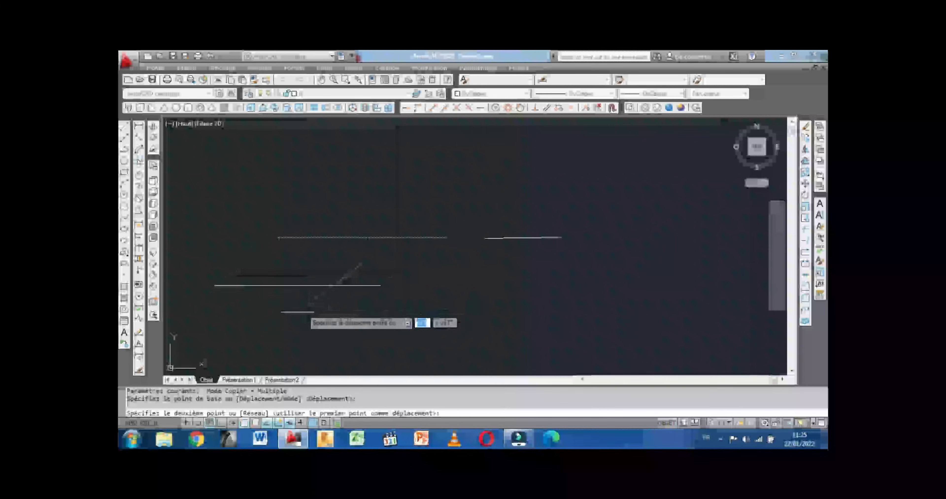
pyautogui.press('F8')
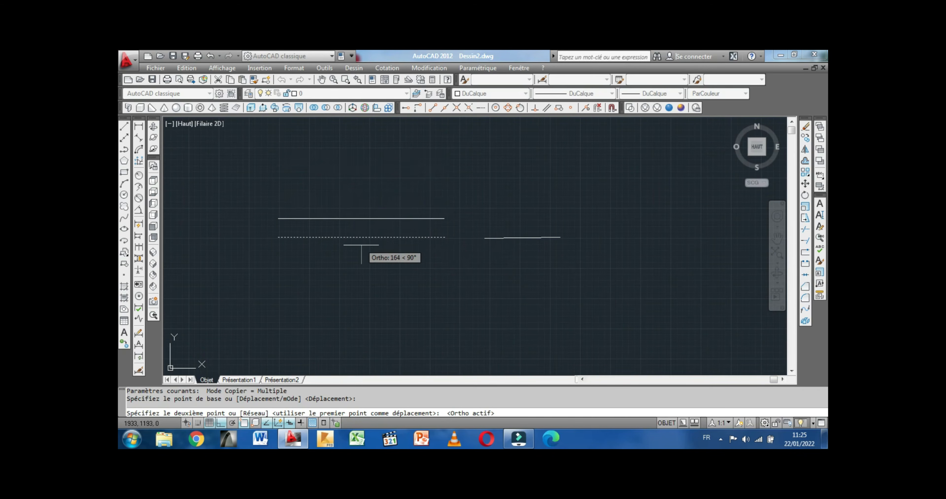
pyautogui.press('Escape')
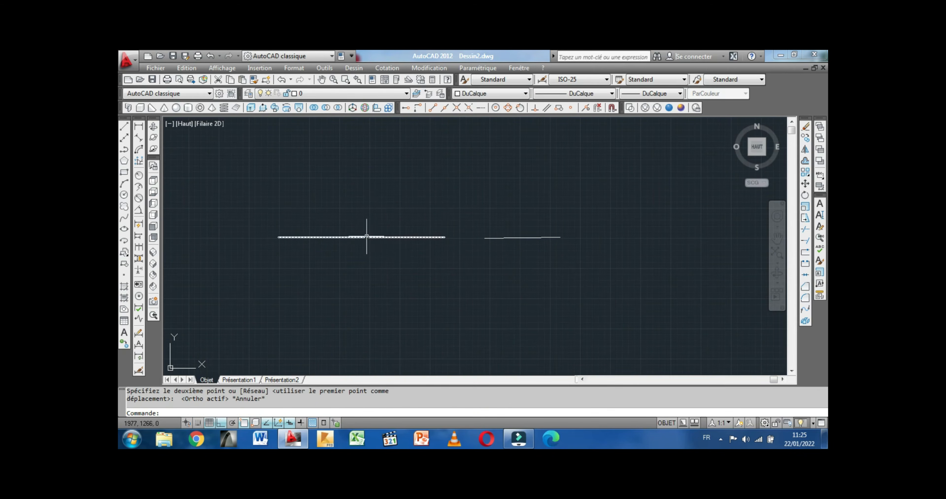
# Step: Copy the longer line straight up by a distance of 500 with ortho mode, and finish the copy command
pyautogui.click(365, 237)
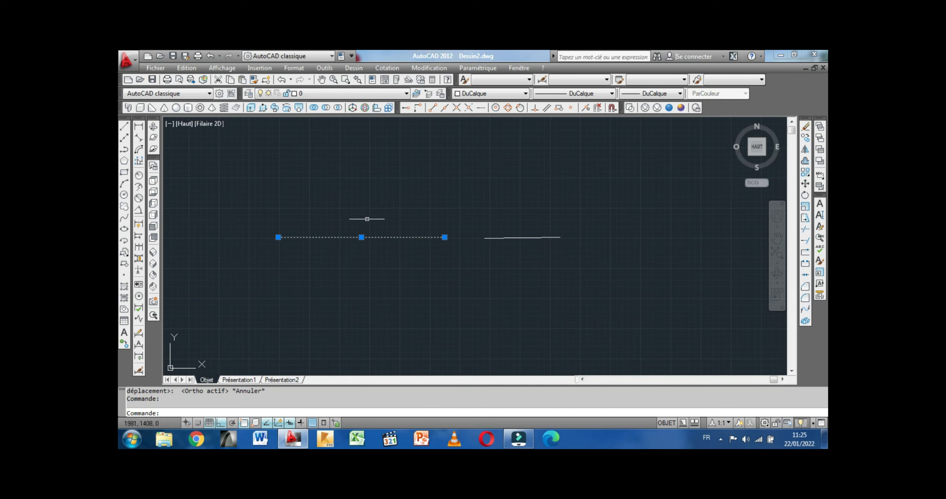
pyautogui.rightClick(367, 220)
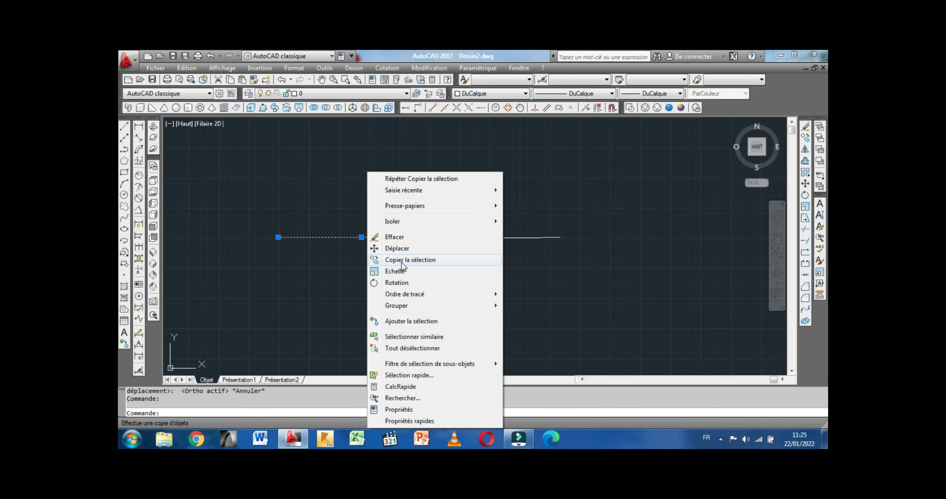
pyautogui.click(403, 261)
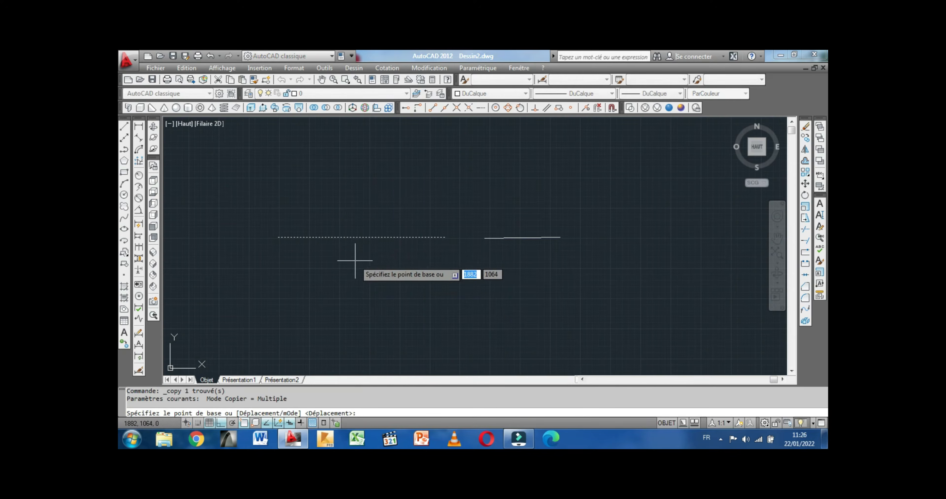
pyautogui.click(369, 268)
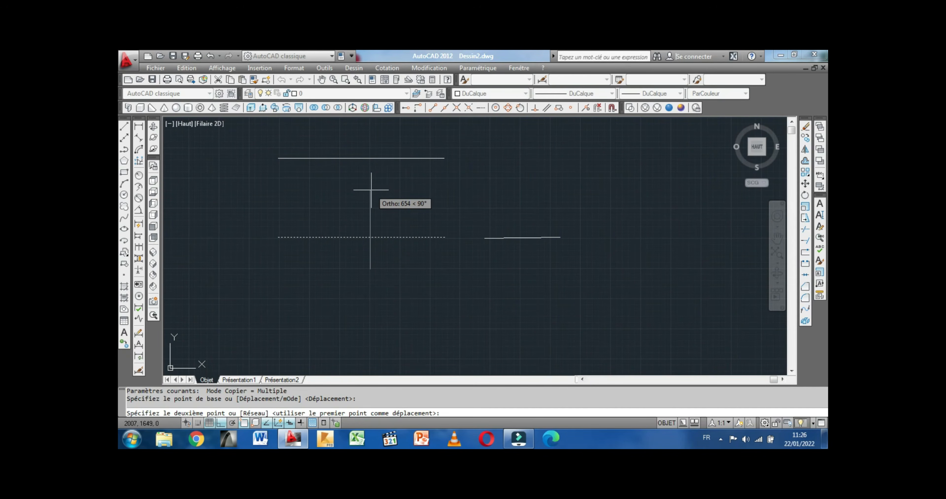
pyautogui.write('500')
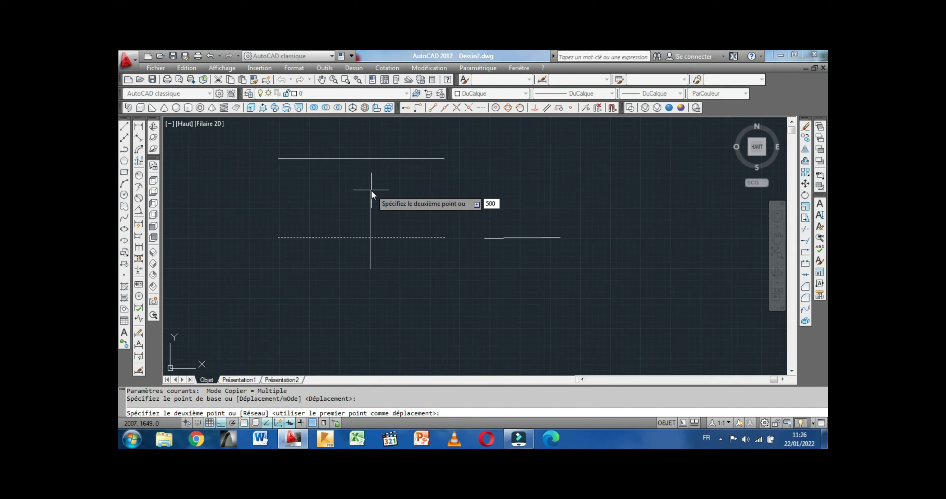
pyautogui.press('Return')
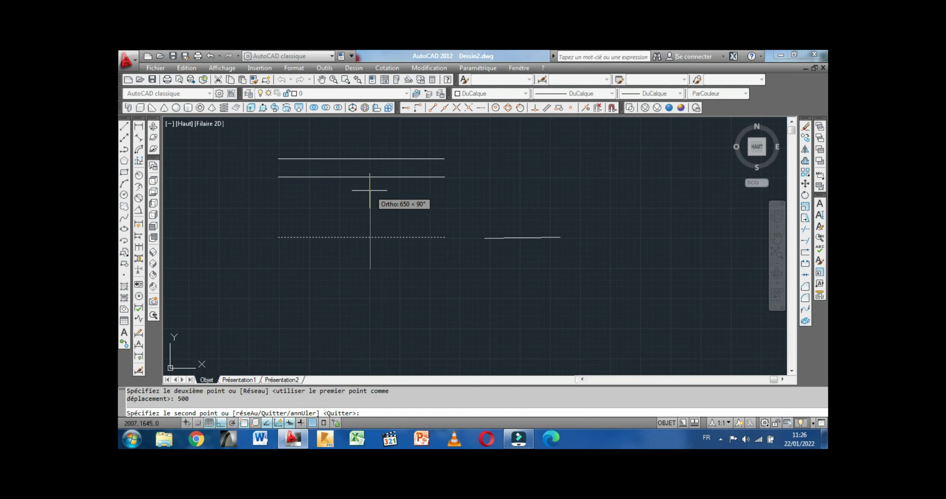
pyautogui.rightClick(367, 188)
pyautogui.click(397, 198)
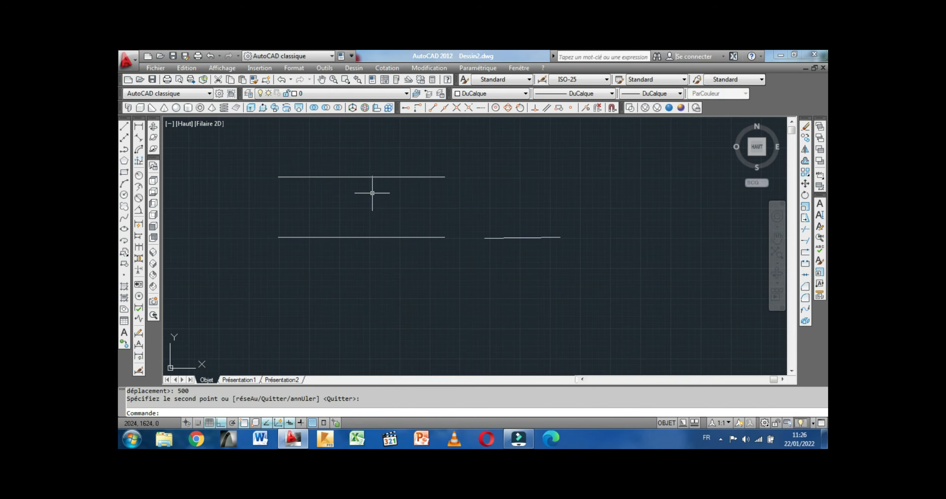
# Step: Move the copied upper line straight up freehand with ortho mode, widening the gap to the original line
pyautogui.moveTo(363, 194); pyautogui.dragTo(351, 192, button='middle')
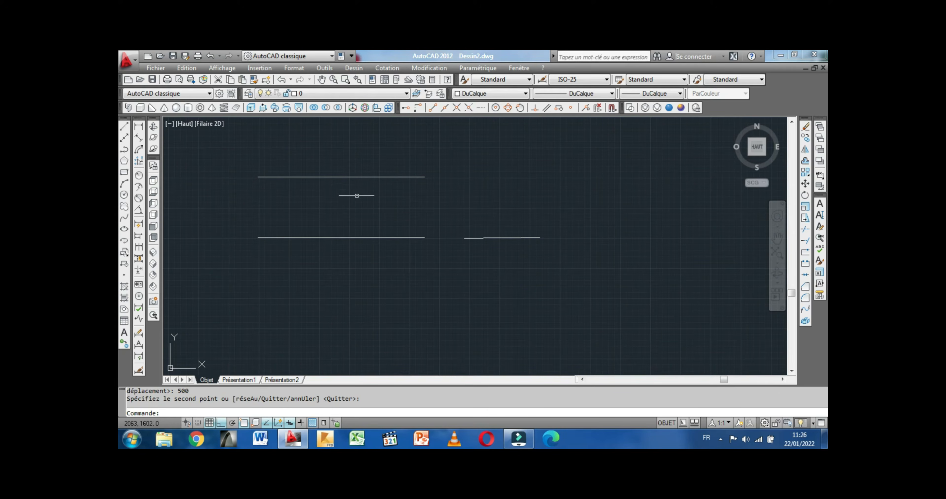
pyautogui.moveTo(359, 198); pyautogui.dragTo(360, 210, button='middle')
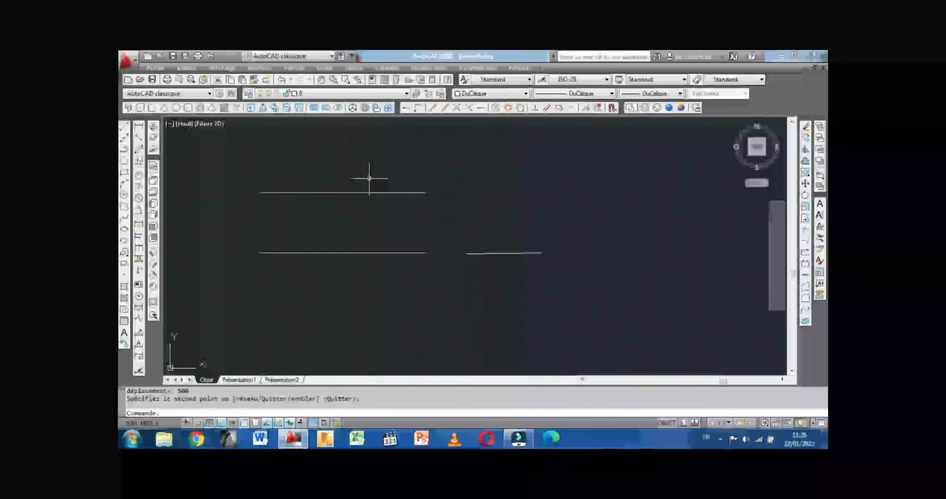
pyautogui.moveTo(369, 180); pyautogui.dragTo(373, 192, button='middle')
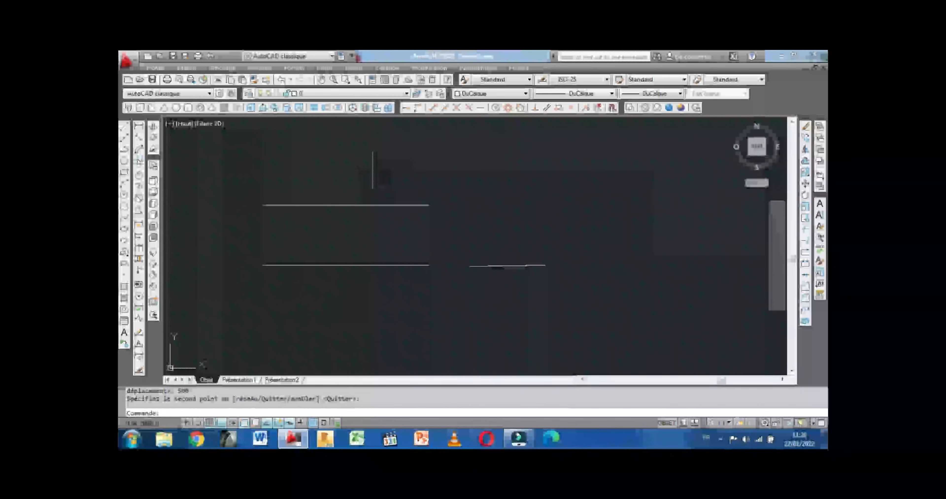
pyautogui.click(348, 205)
pyautogui.moveTo(360, 182); pyautogui.dragTo(361, 205, button='middle')
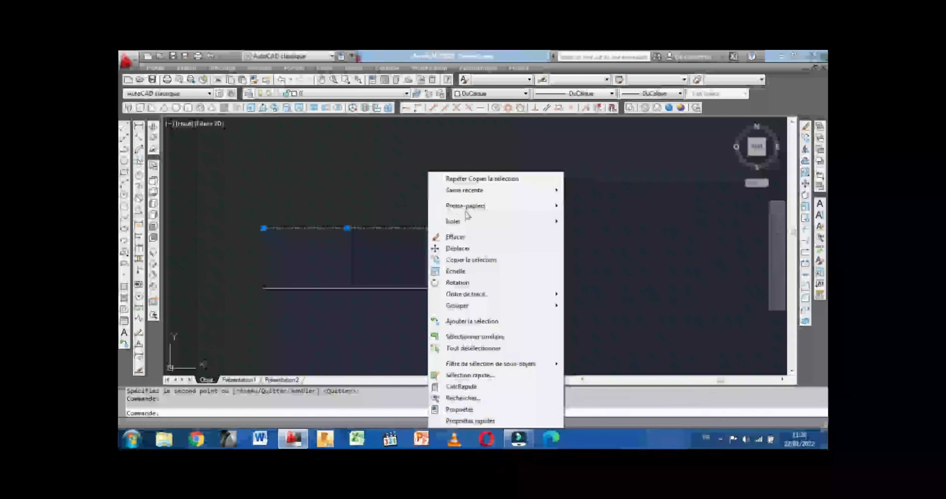
pyautogui.click(467, 249)
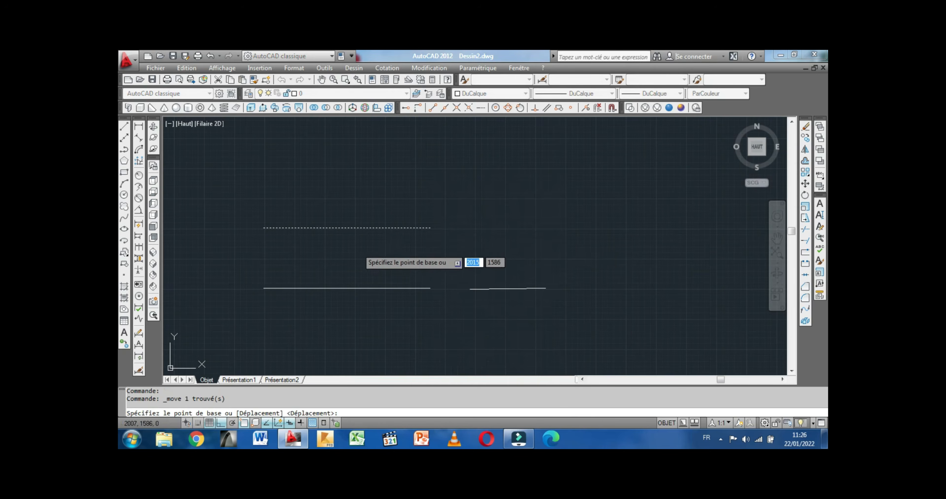
pyautogui.click(344, 259)
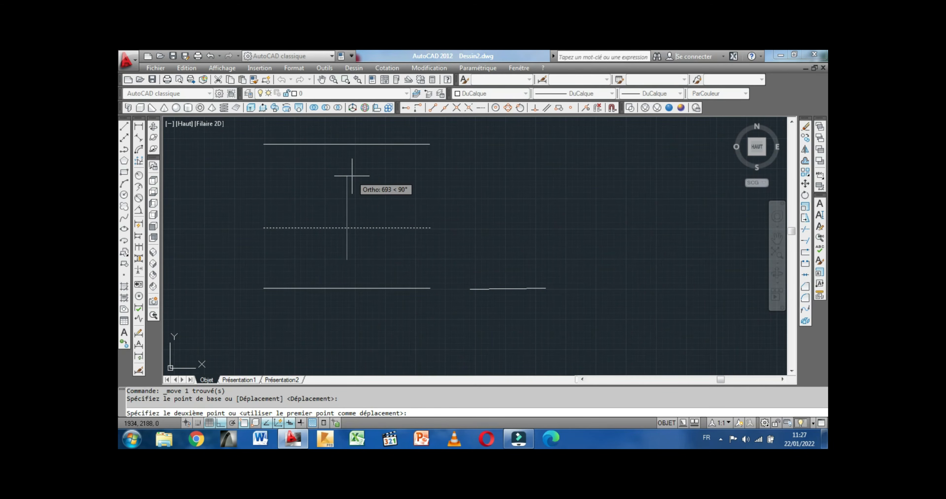
pyautogui.click(345, 210)
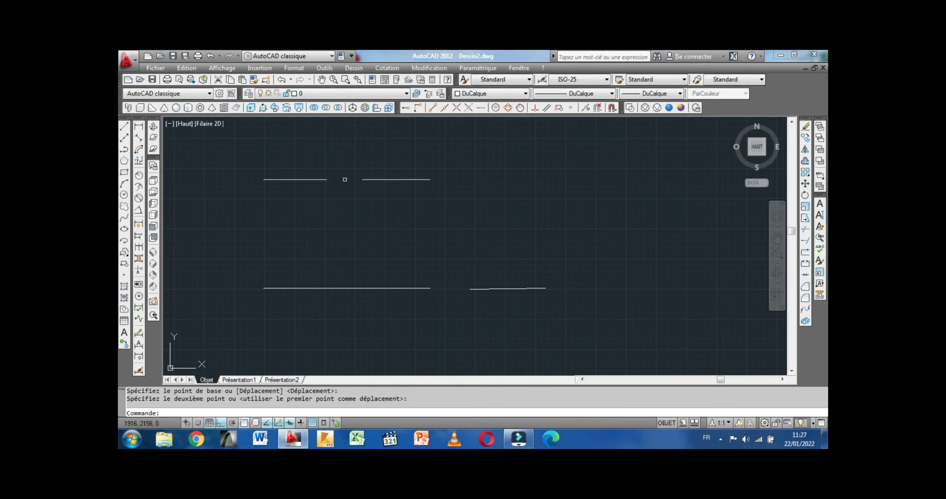
# Step: Move the upper long line straight down by a distance of 200
pyautogui.moveTo(353, 151); pyautogui.dragTo(349, 188, button='middle')
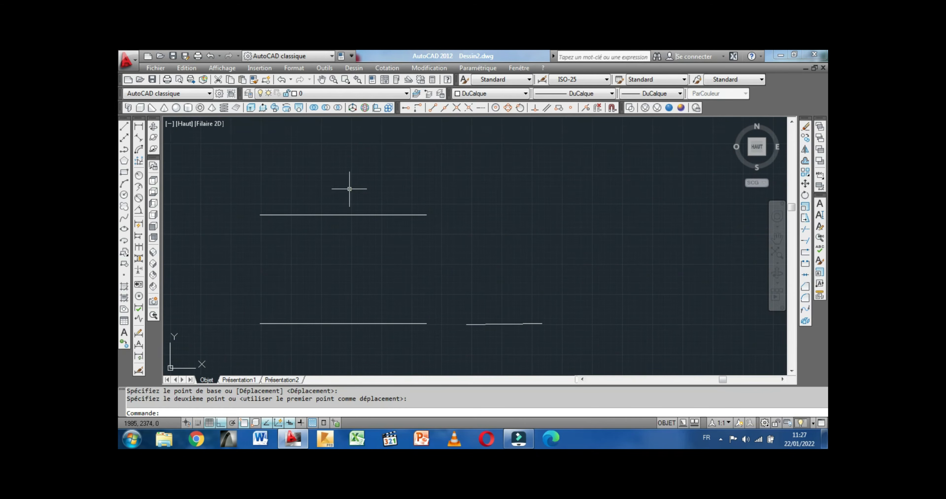
pyautogui.click(340, 215)
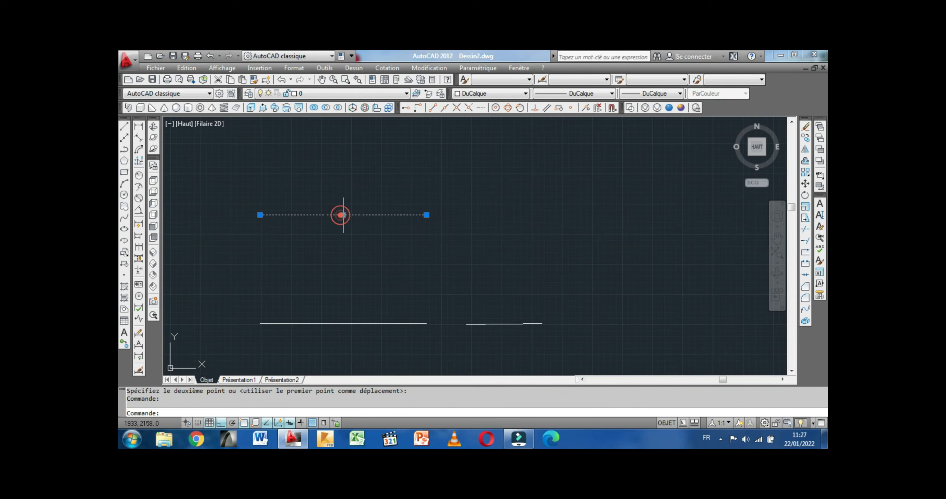
pyautogui.rightClick(346, 228)
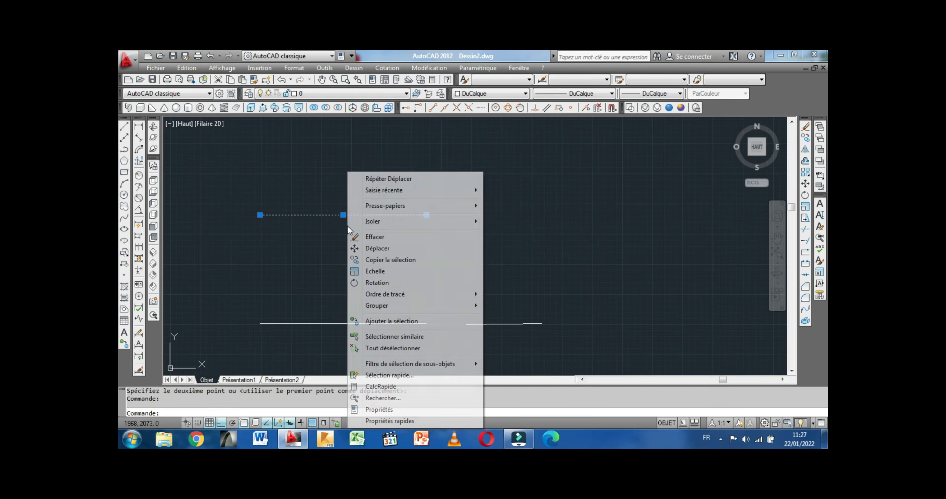
pyautogui.click(394, 250)
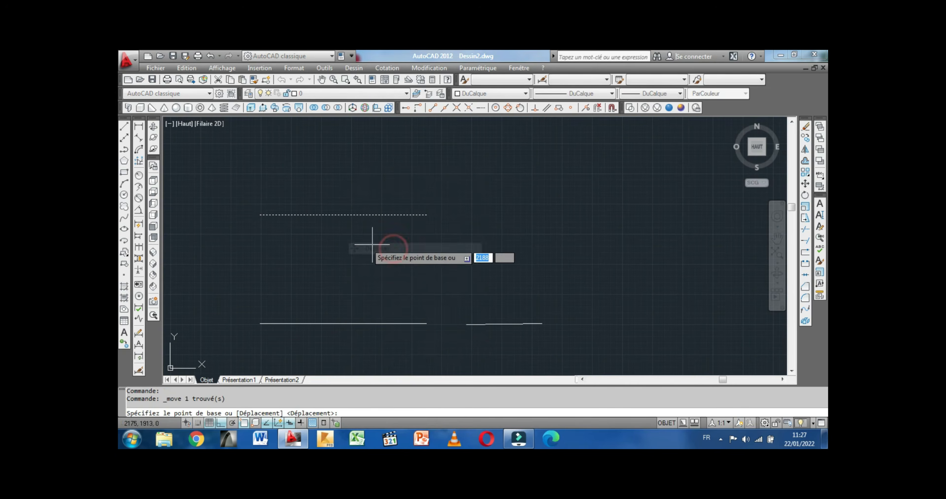
pyautogui.click(344, 249)
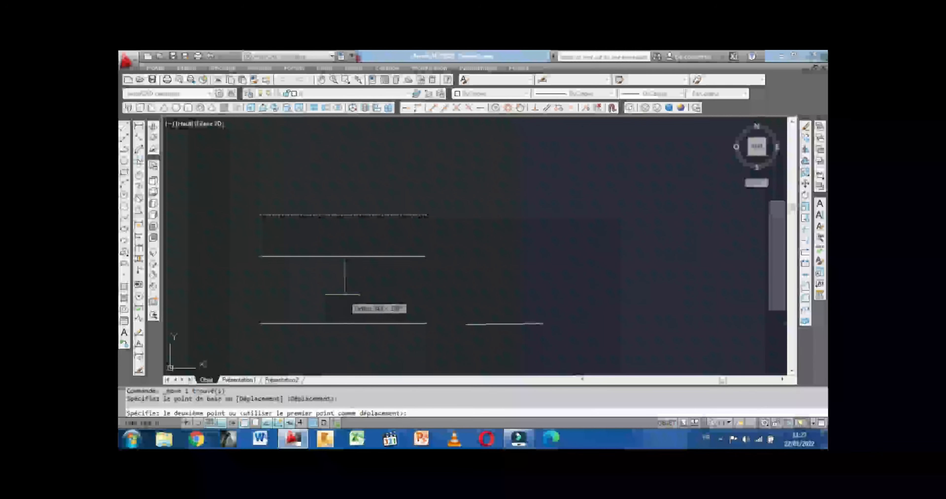
pyautogui.write('2')
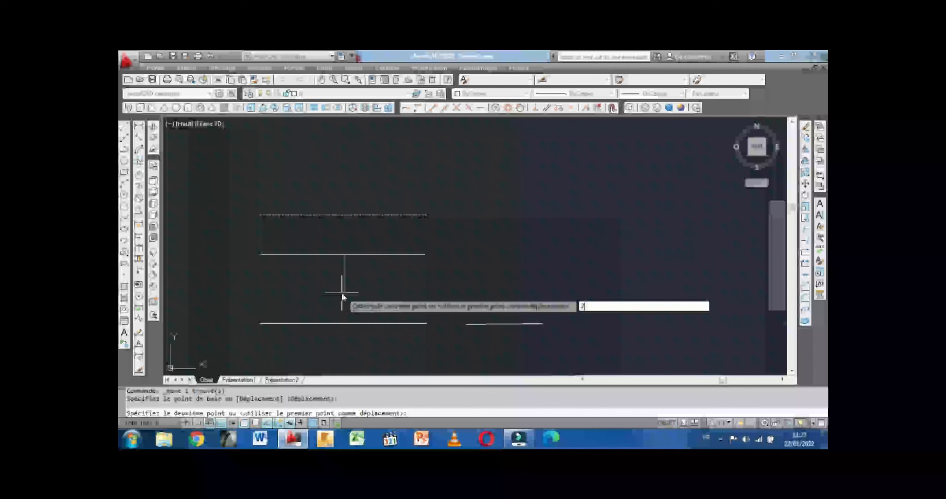
pyautogui.write('00')
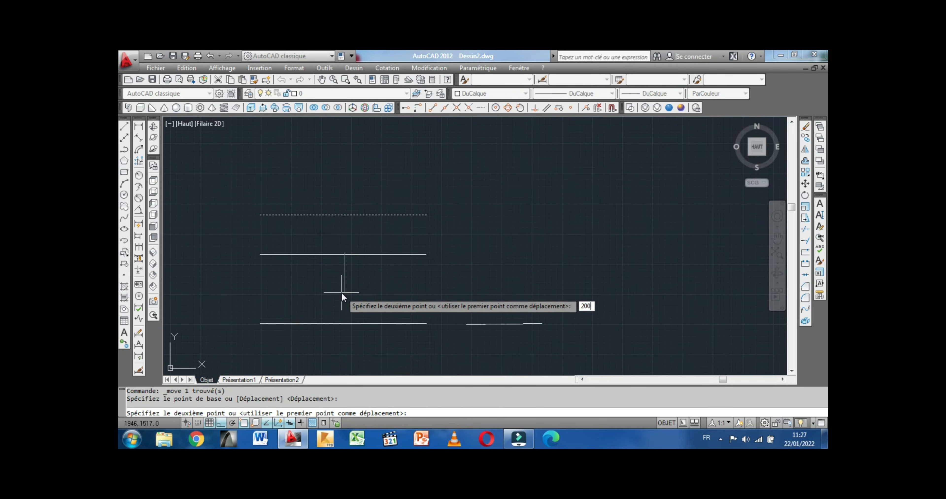
pyautogui.press('Return')
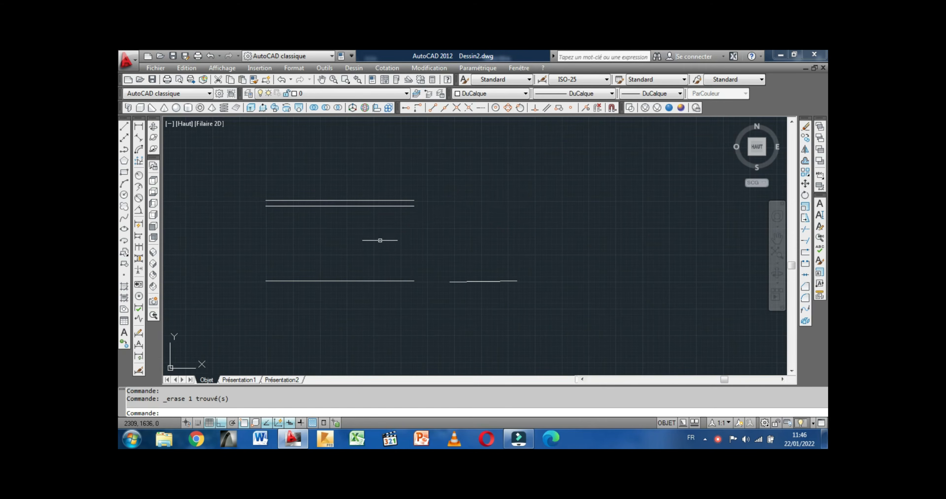
# Step: Offset the lower long line upward by a distance of 100, and finish the offset command
pyautogui.click(379, 281)
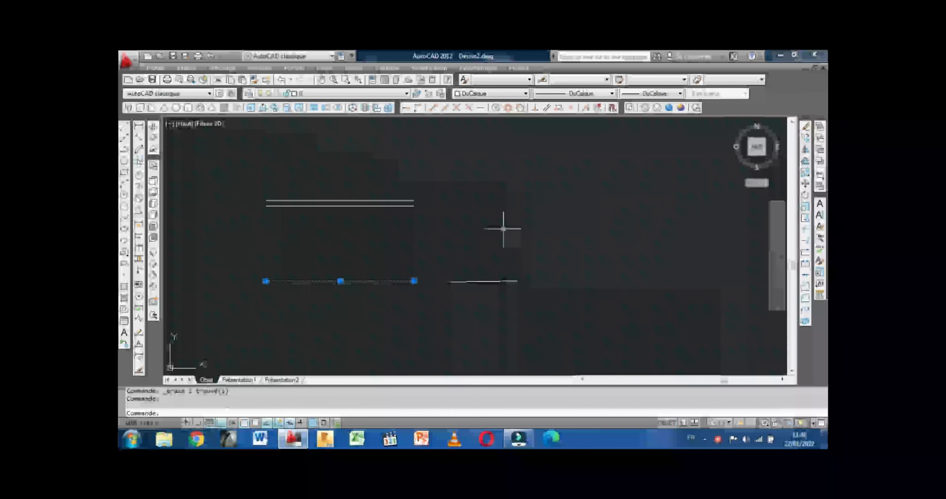
pyautogui.click(805, 163)
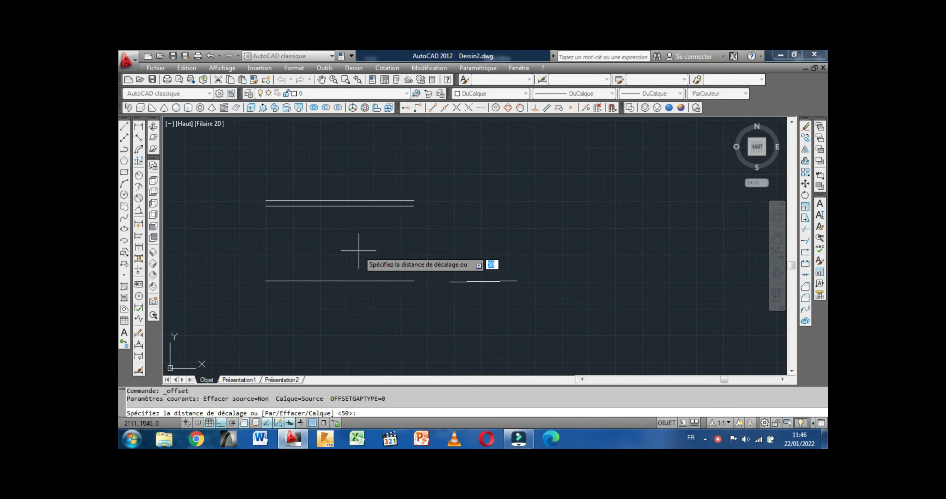
pyautogui.write('100')
pyautogui.press('Return')
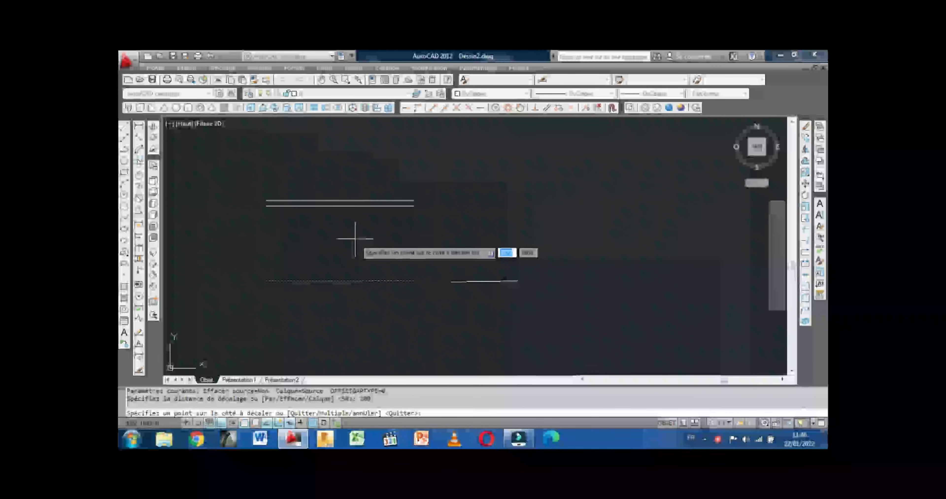
pyautogui.click(353, 240)
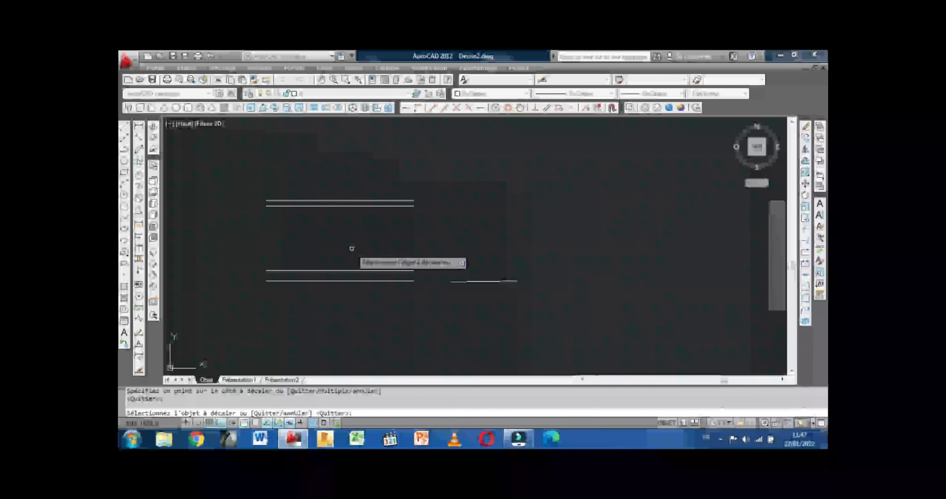
pyautogui.rightClick(354, 247)
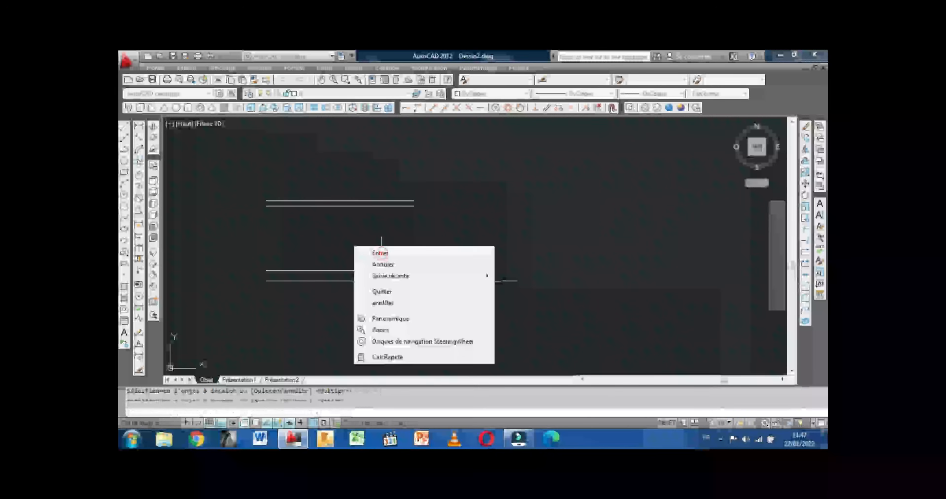
pyautogui.click(379, 253)
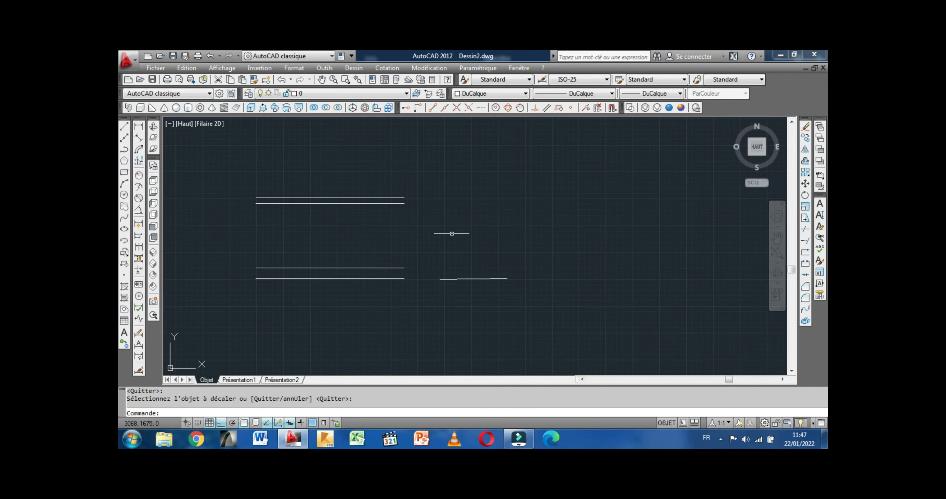
pyautogui.moveTo(416, 247); pyautogui.dragTo(452, 245, button='middle')
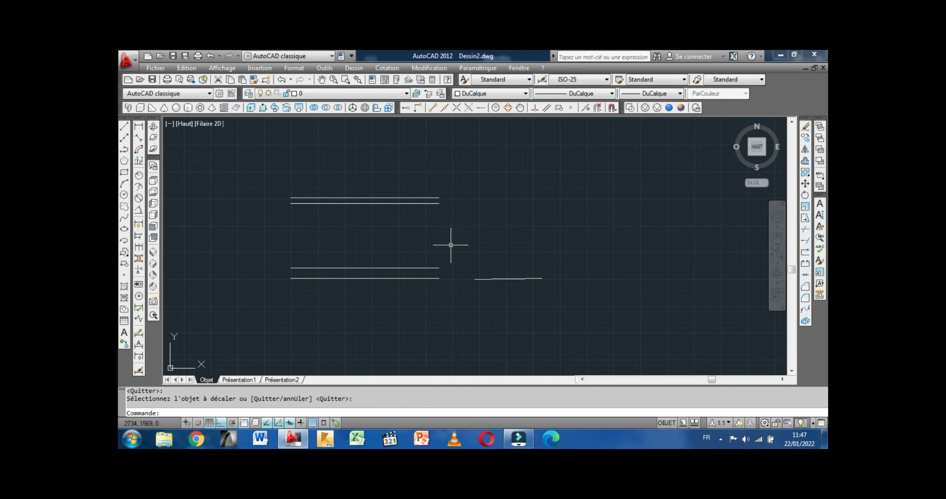
pyautogui.moveTo(451, 245); pyautogui.dragTo(430, 243, button='middle')
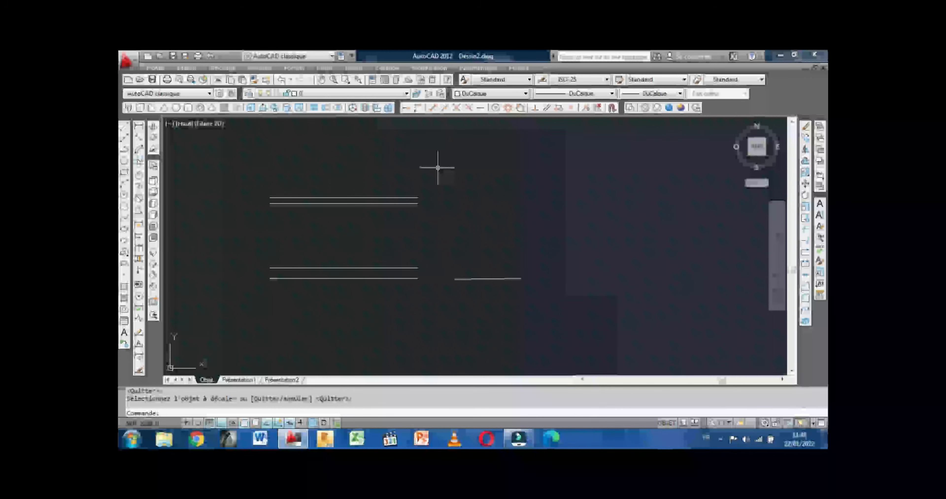
pyautogui.moveTo(425, 164); pyautogui.dragTo(428, 168, button='middle')
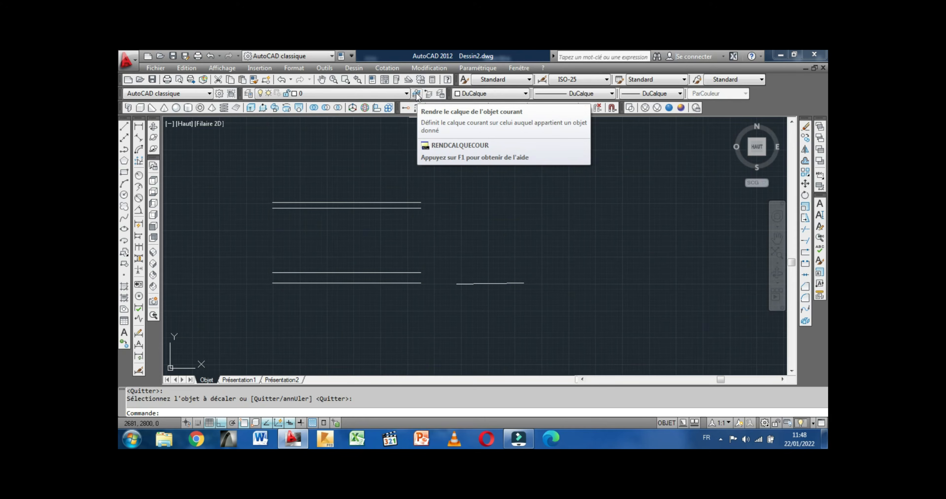
# Step: Create a new layer named MUR in the layer properties manager with the colour white (blanc)
pyautogui.click(249, 93)
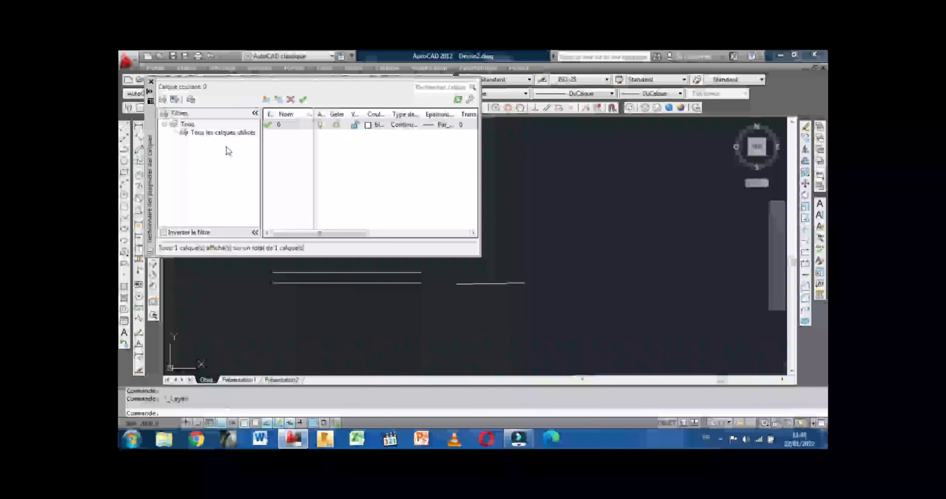
pyautogui.click(266, 100)
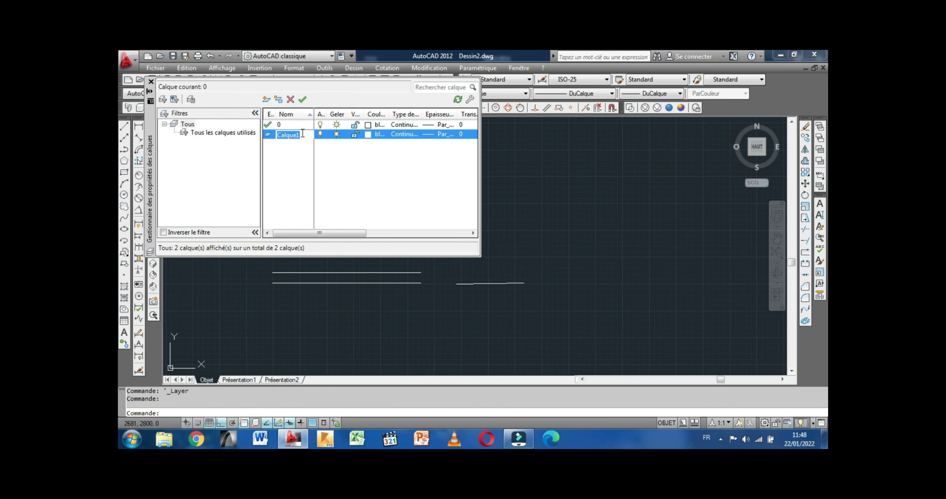
pyautogui.write('MUR')
pyautogui.click(368, 134)
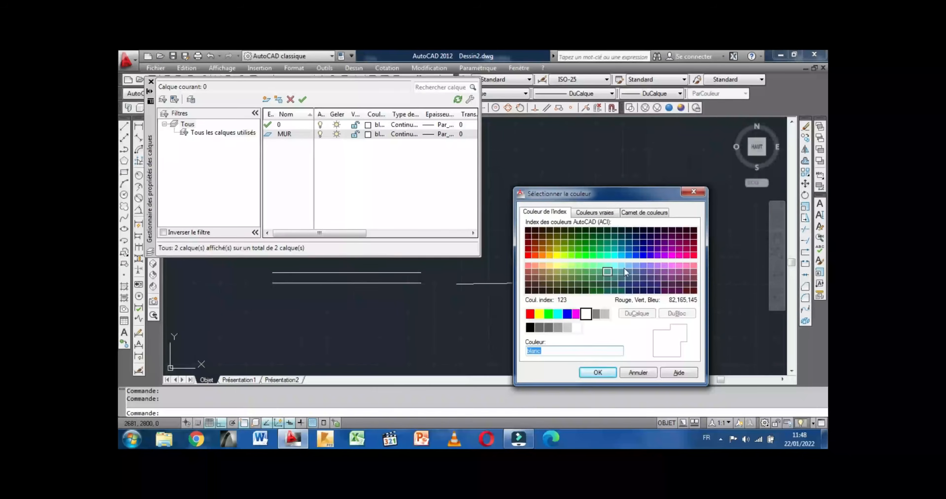
pyautogui.click(586, 316)
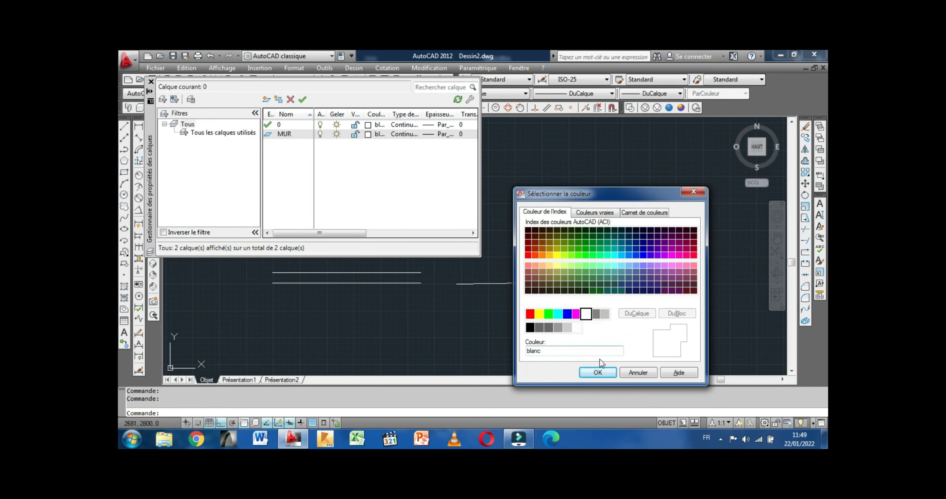
pyautogui.click(599, 373)
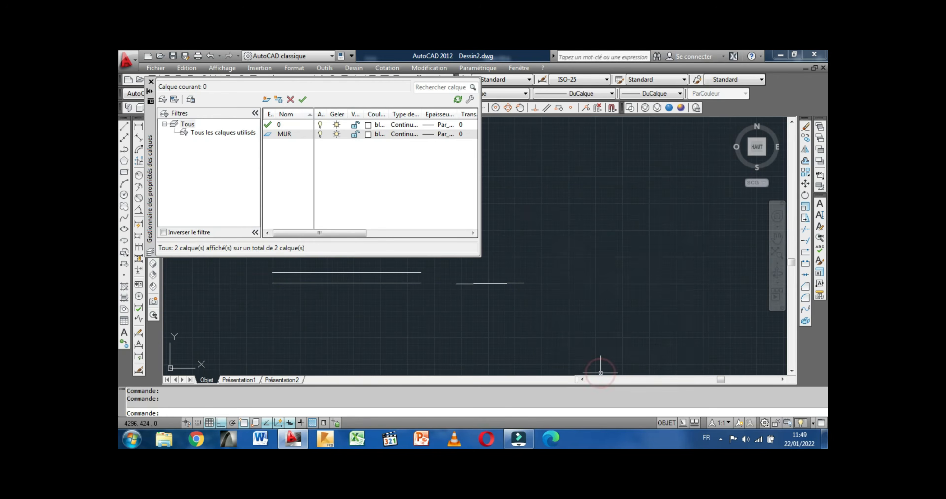
# Step: Load the ACAD_ISO02W100 dashed linetype from acadiso.lin and assign it to the MUR layer
pyautogui.click(405, 136)
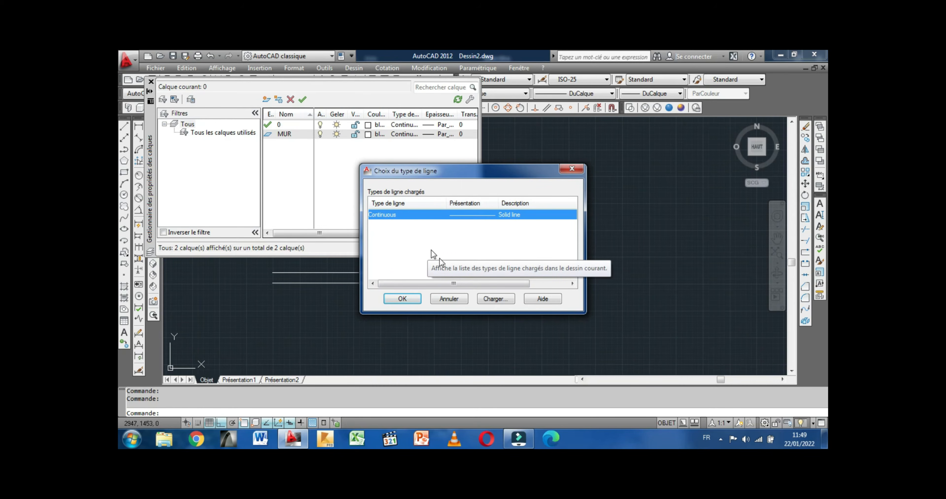
pyautogui.click(496, 299)
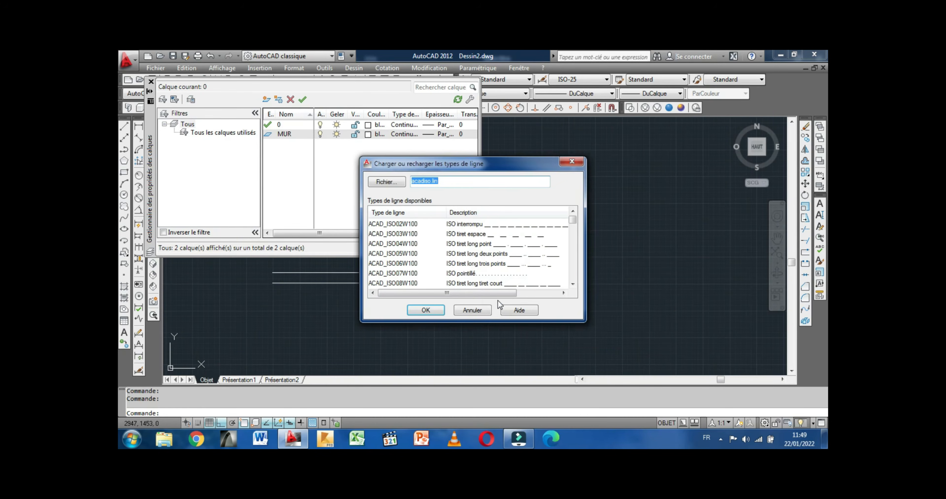
pyautogui.moveTo(573, 220)
pyautogui.mouseDown()
pyautogui.moveTo(572, 277)
pyautogui.moveTo(572, 223)
pyautogui.mouseUp()
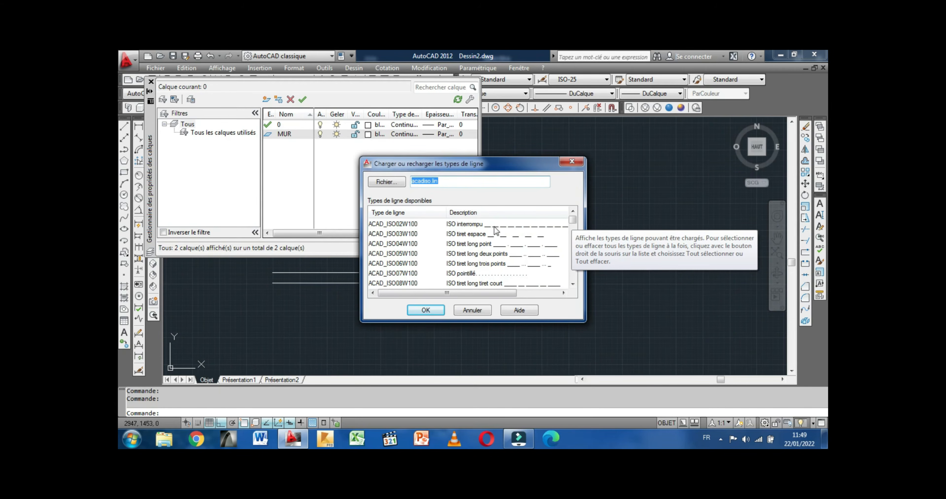
pyautogui.click(515, 227)
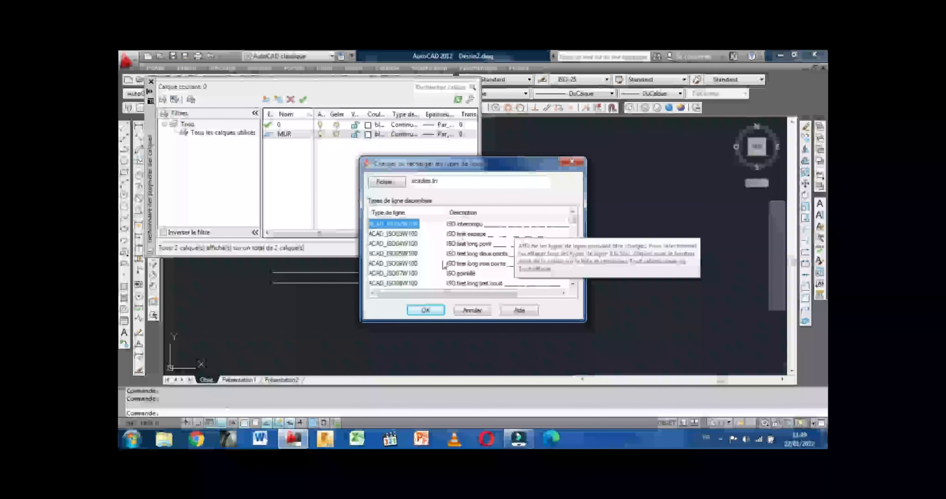
pyautogui.click(427, 310)
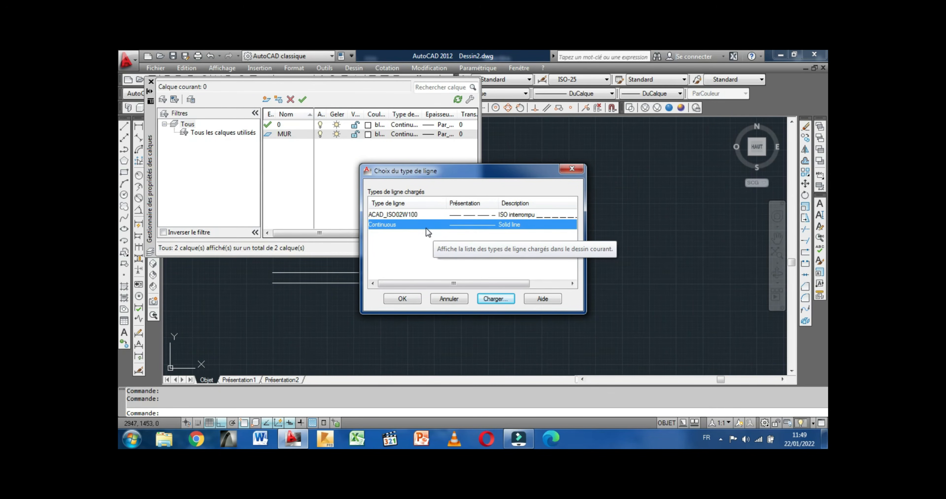
pyautogui.click(465, 213)
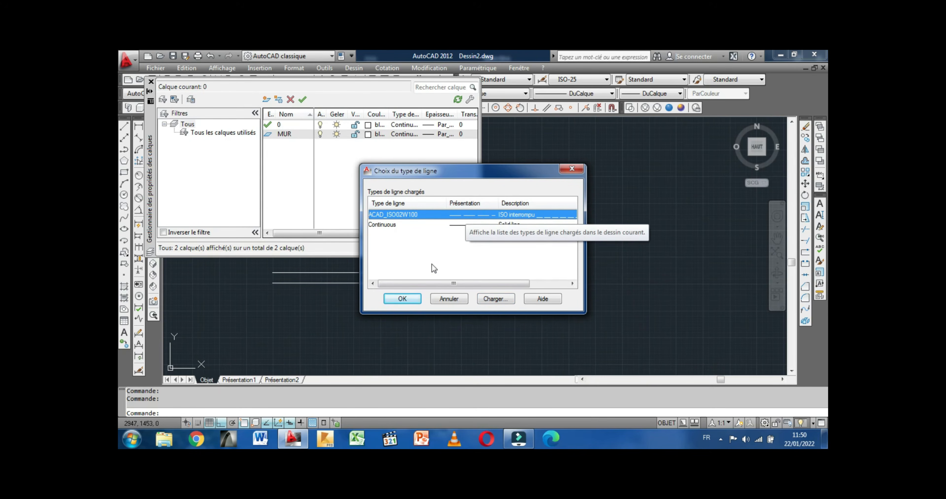
pyautogui.click(403, 299)
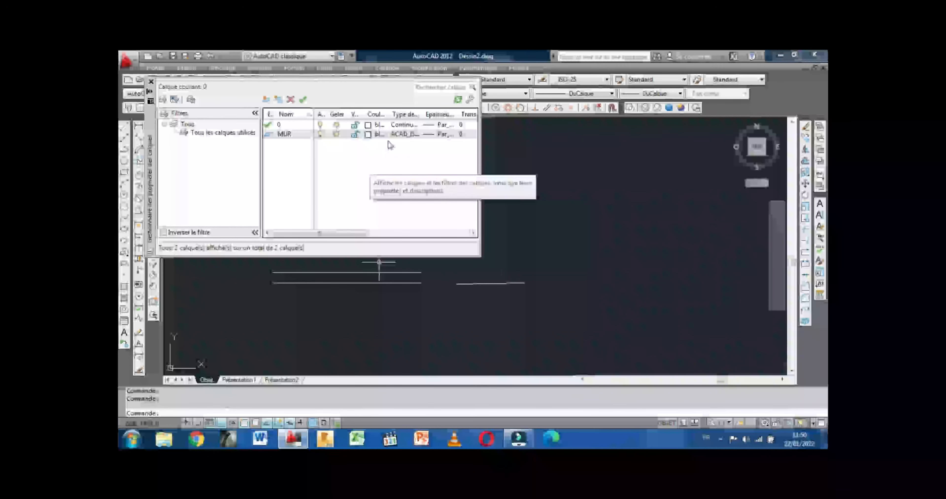
# Step: Set the MUR layer's linetype back to Continuous
pyautogui.click(404, 135)
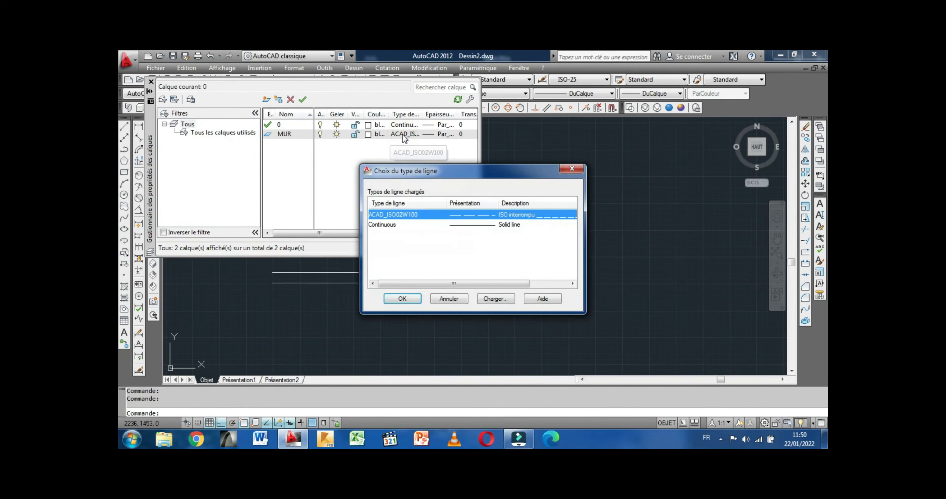
pyautogui.click(477, 228)
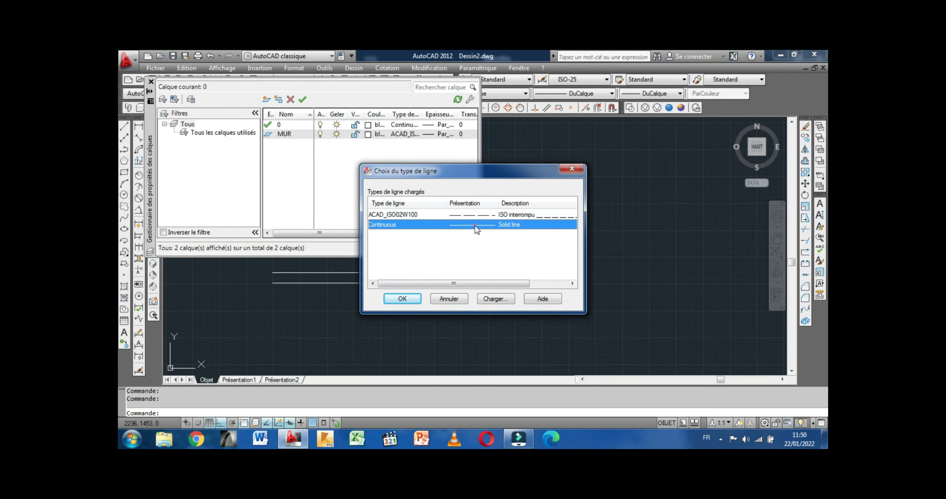
pyautogui.click(403, 299)
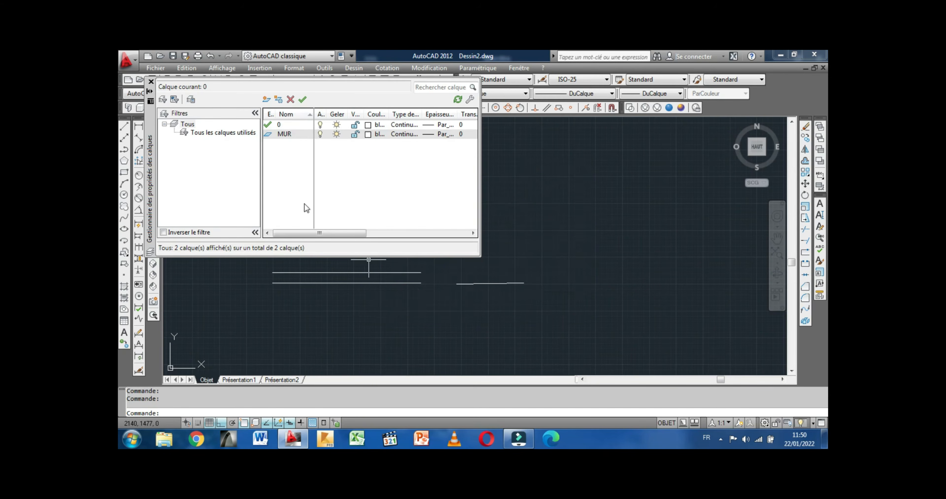
# Step: Create a new layer named TRAIT FIN and set its colour to blue (index colour 5)
pyautogui.click(266, 100)
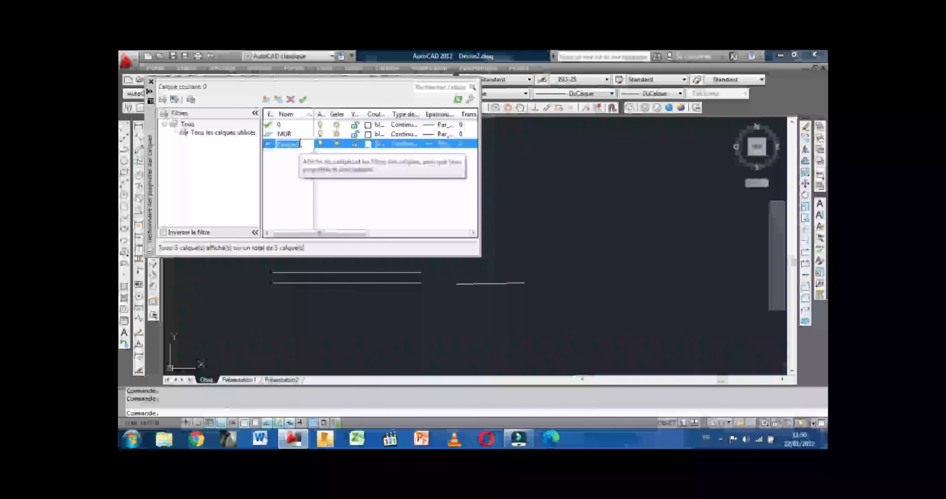
pyautogui.write('TR')
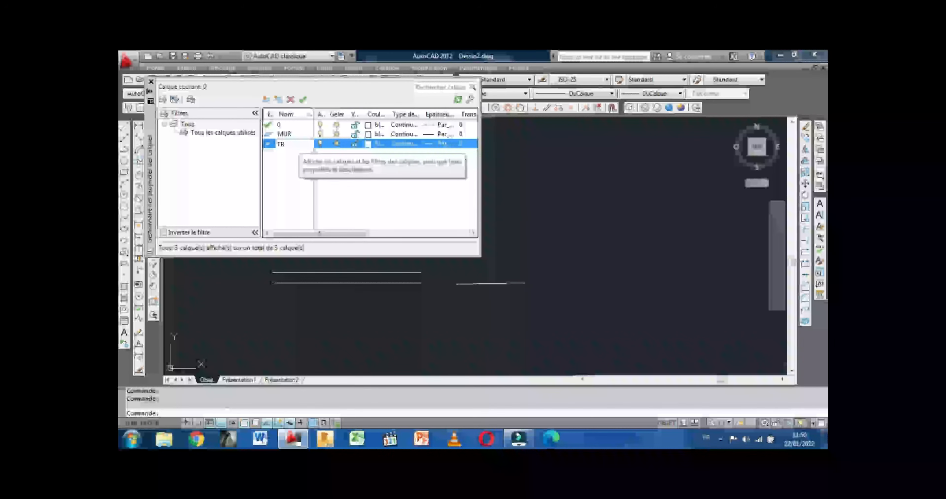
pyautogui.write('AIT')
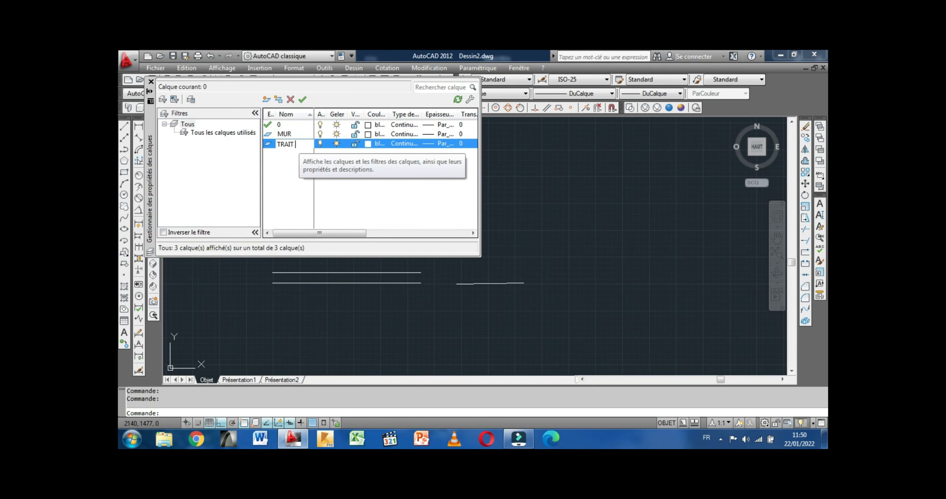
pyautogui.write(' FIN')
pyautogui.click(368, 144)
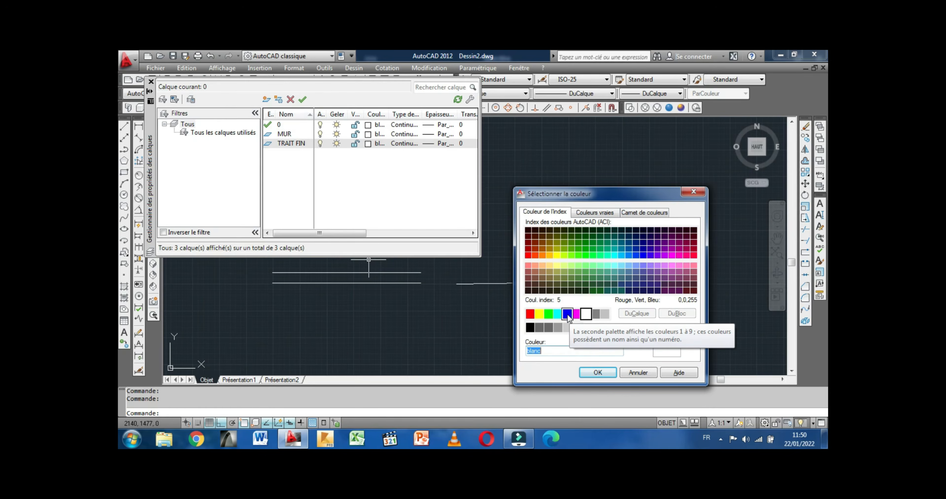
pyautogui.click(568, 314)
pyautogui.click(598, 372)
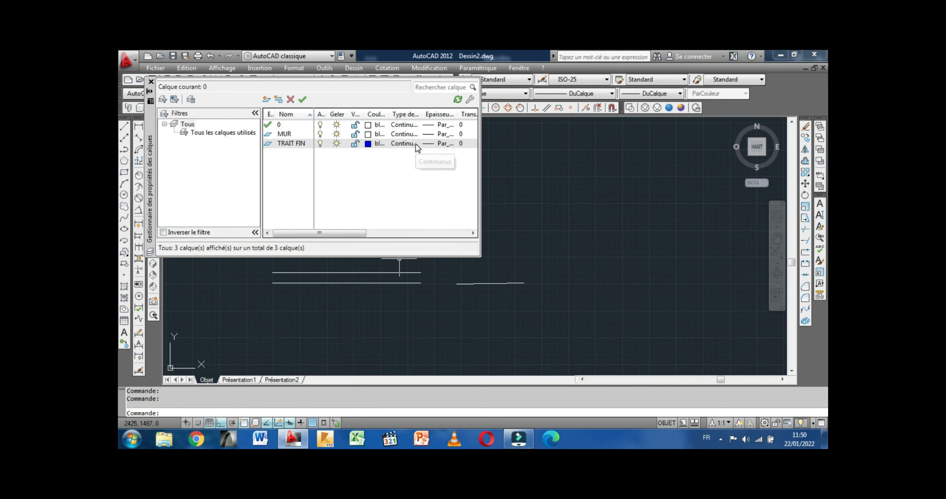
pyautogui.click(384, 81)
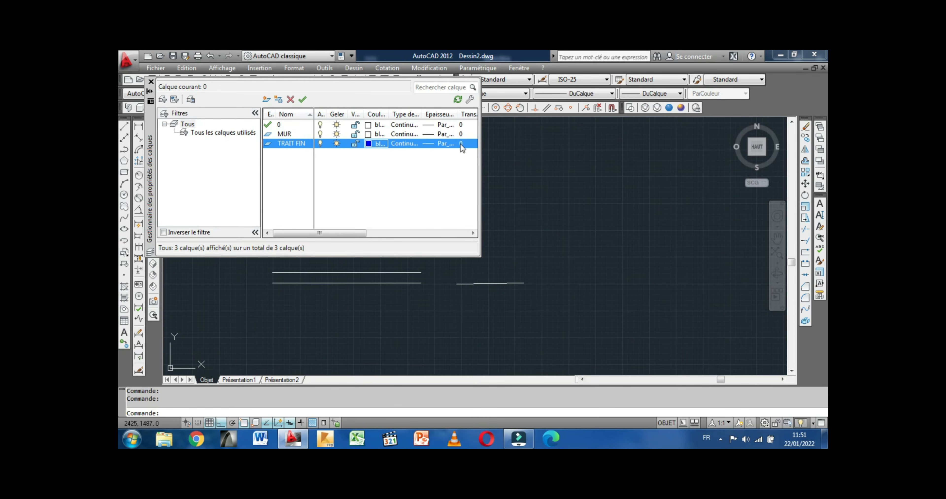
# Step: Review the lineweights available for the TRAIT FIN layer and confirm the default, Par_défaut
pyautogui.click(437, 143)
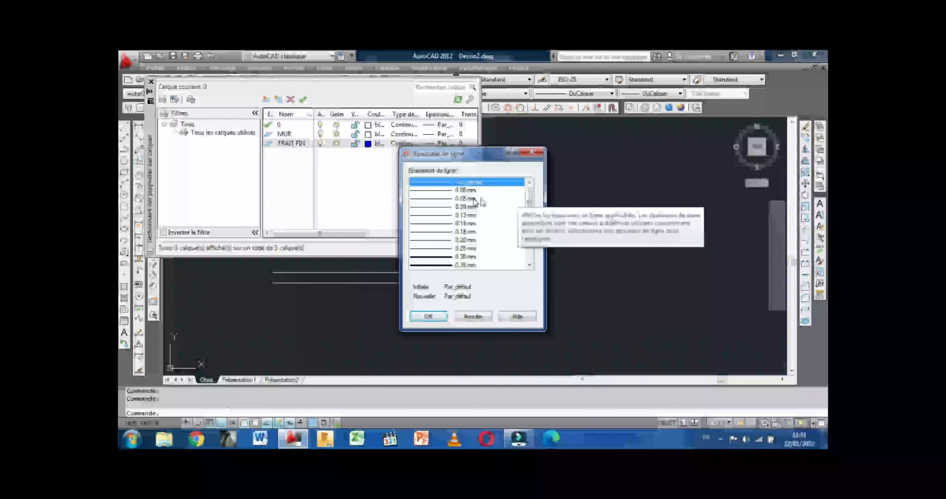
pyautogui.moveTo(530, 201); pyautogui.dragTo(530, 235)
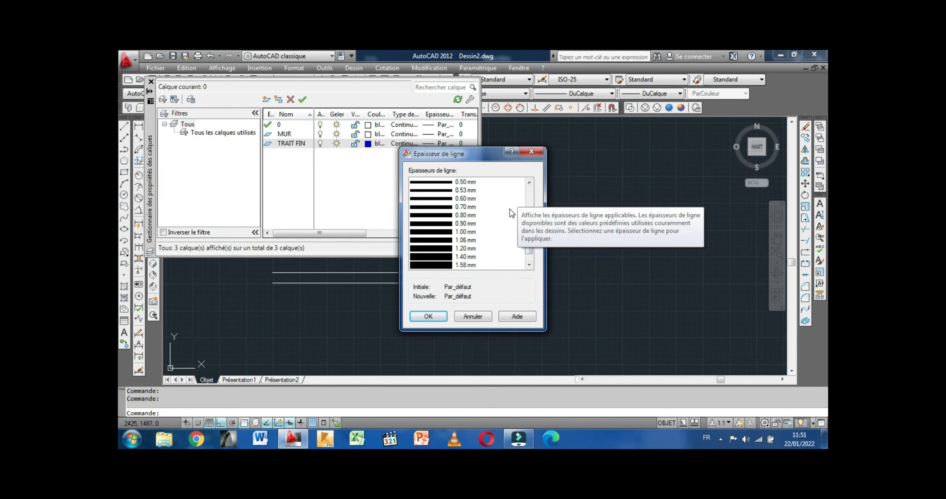
pyautogui.click(530, 245)
pyautogui.scroll(1, 532, 221)
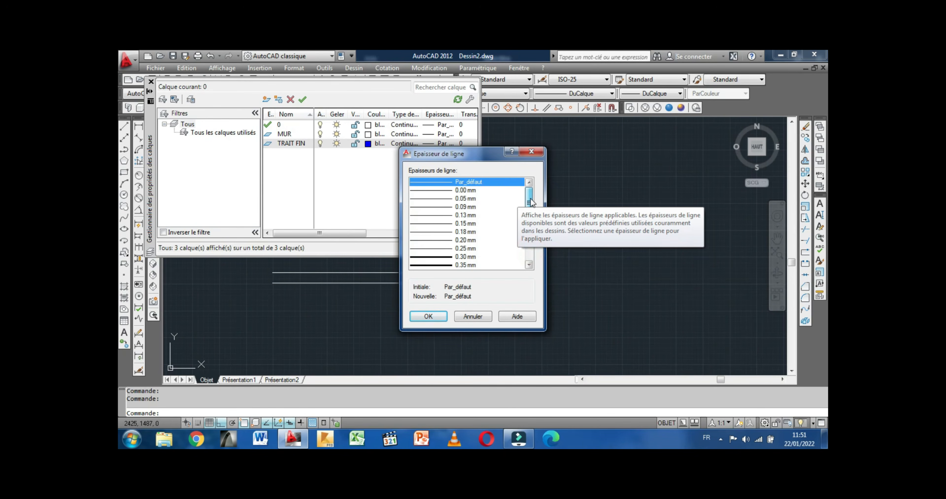
pyautogui.click(442, 191)
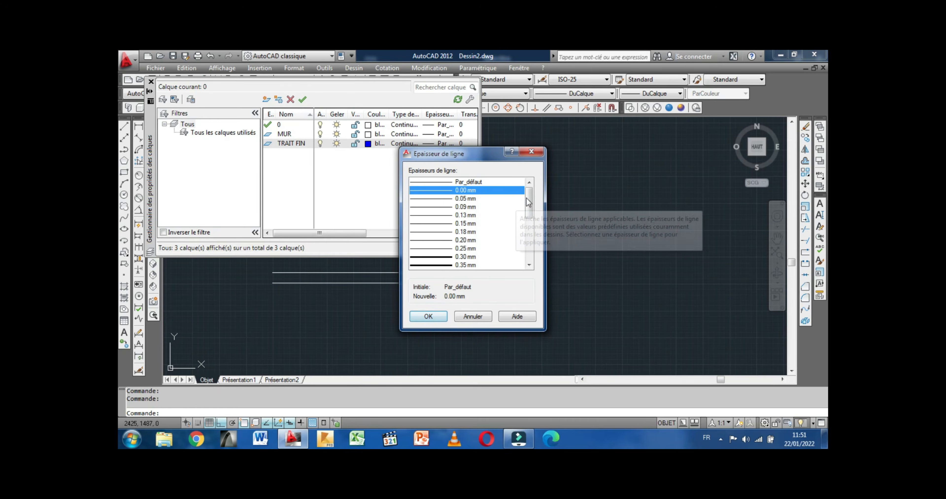
pyautogui.click(438, 181)
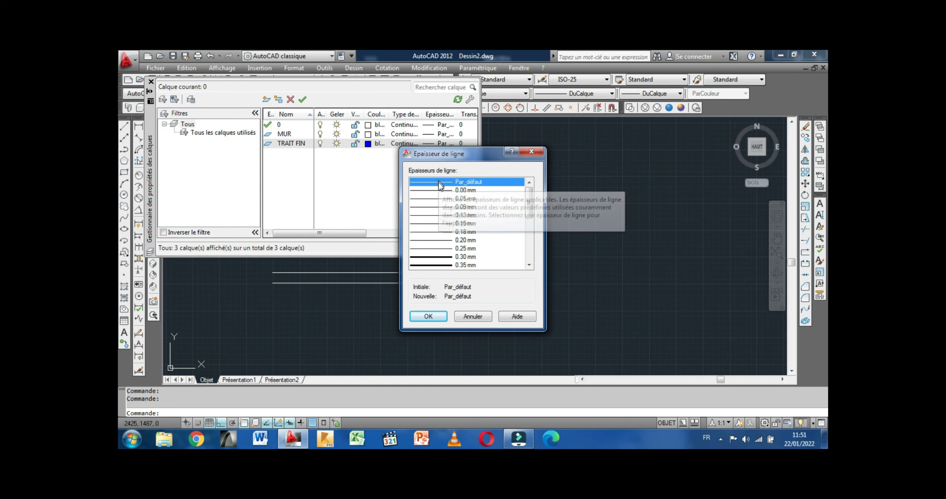
pyautogui.click(429, 316)
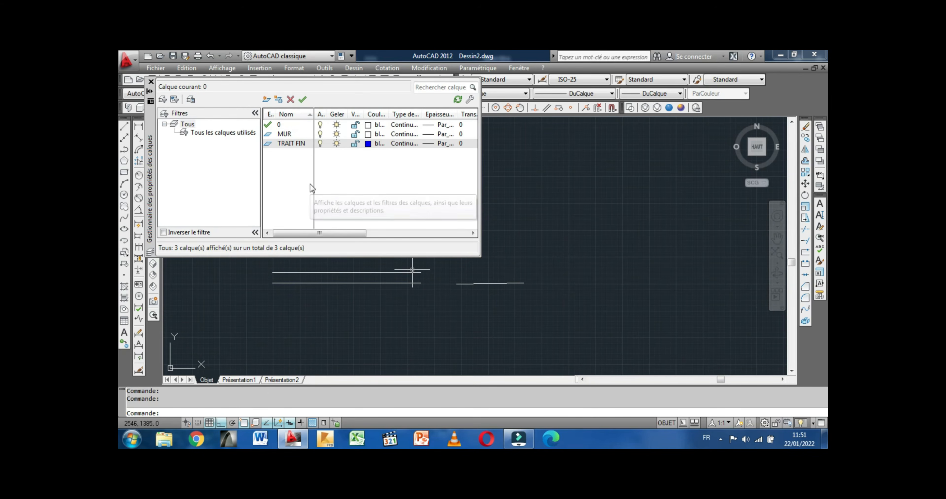
# Step: Close the layer properties manager and assign the topmost long line to the MUR layer, checking its layer assignment
pyautogui.click(151, 82)
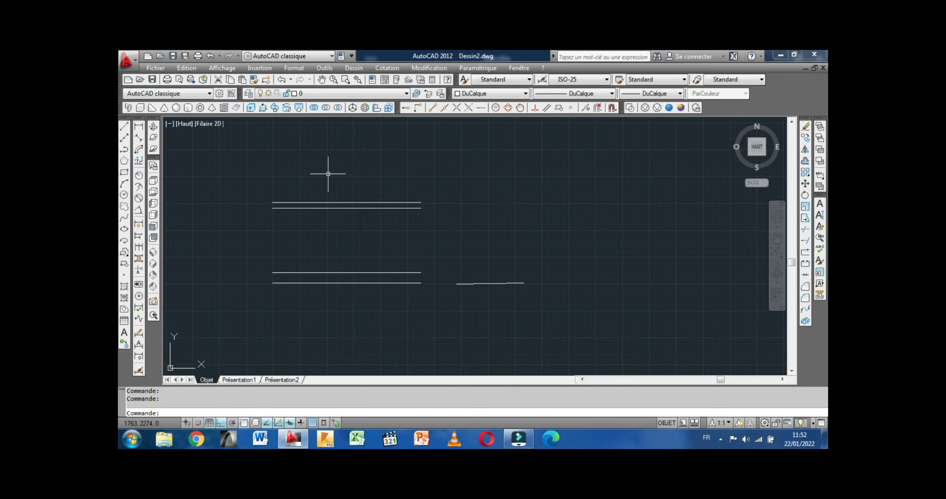
pyautogui.moveTo(327, 183); pyautogui.dragTo(317, 190, button='middle')
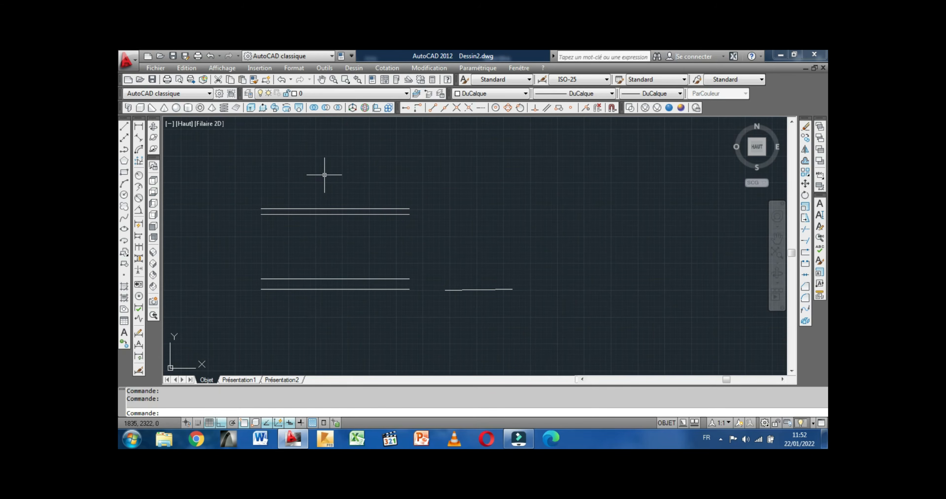
pyautogui.click(339, 208)
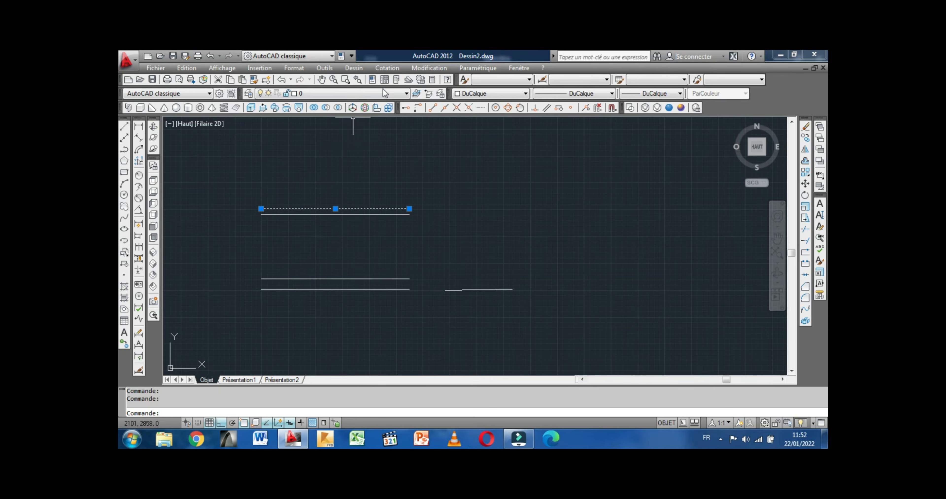
pyautogui.click(406, 94)
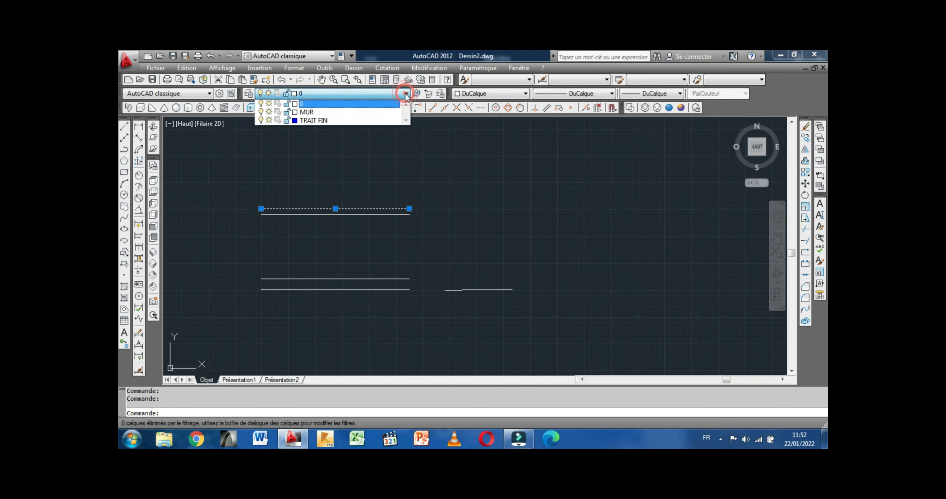
pyautogui.click(342, 111)
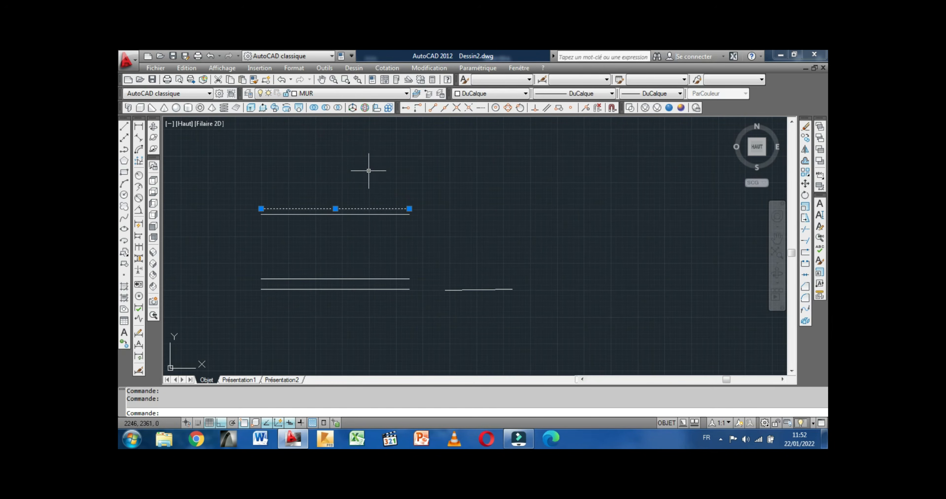
pyautogui.press('Escape')
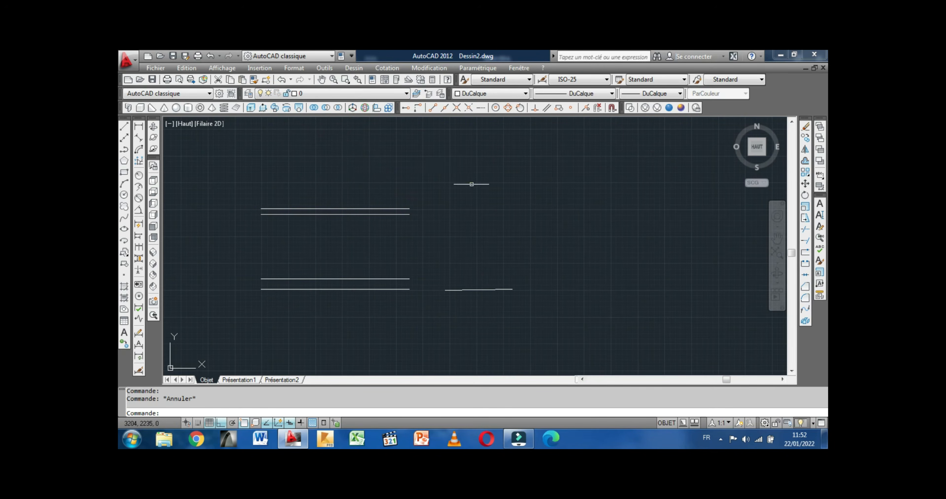
pyautogui.click(378, 209)
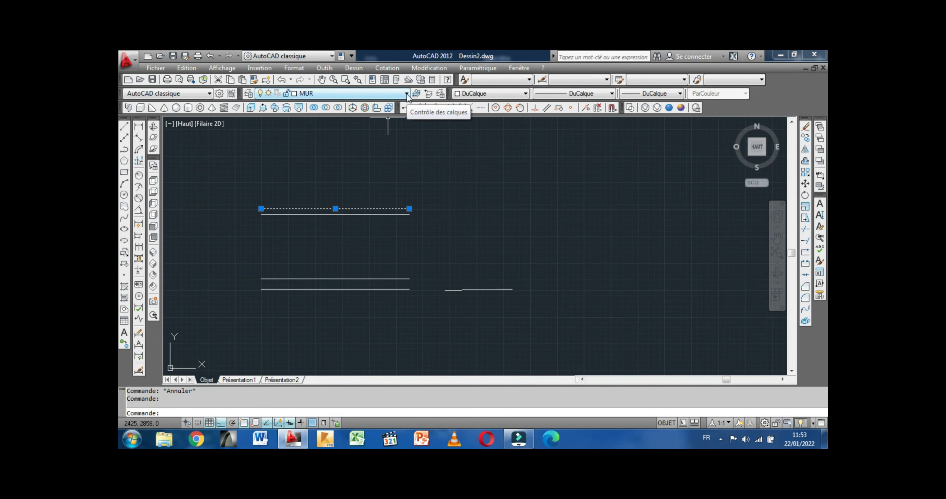
pyautogui.click(452, 200)
pyautogui.click(453, 200)
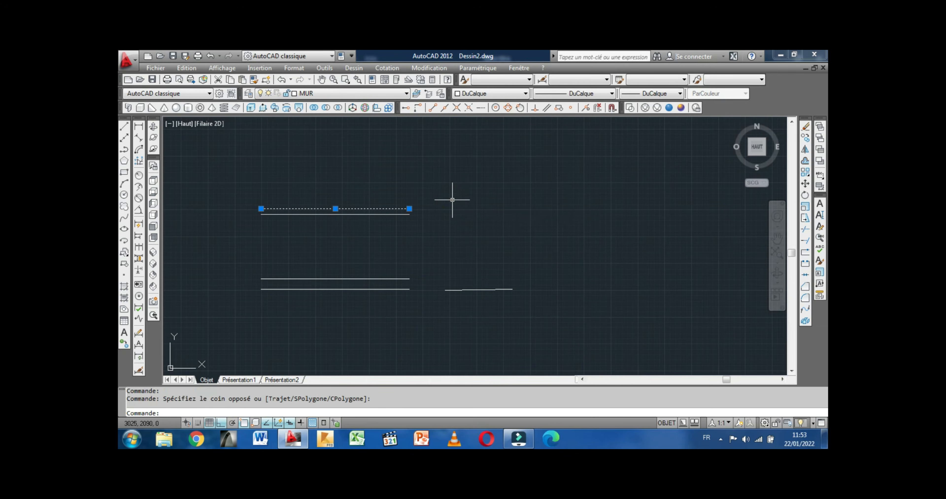
pyautogui.press('Escape')
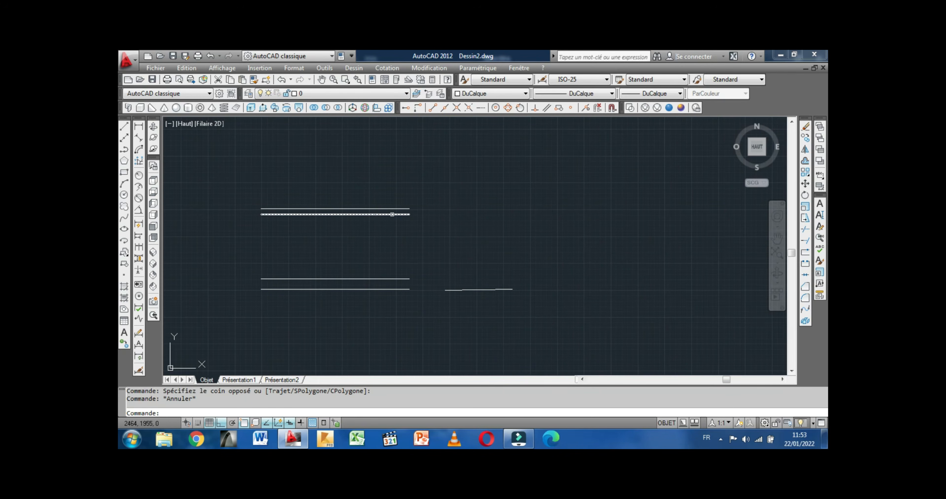
# Step: Assign the lower line of the upper pair to the TRAIT FIN layer and clear the selection
pyautogui.click(392, 214)
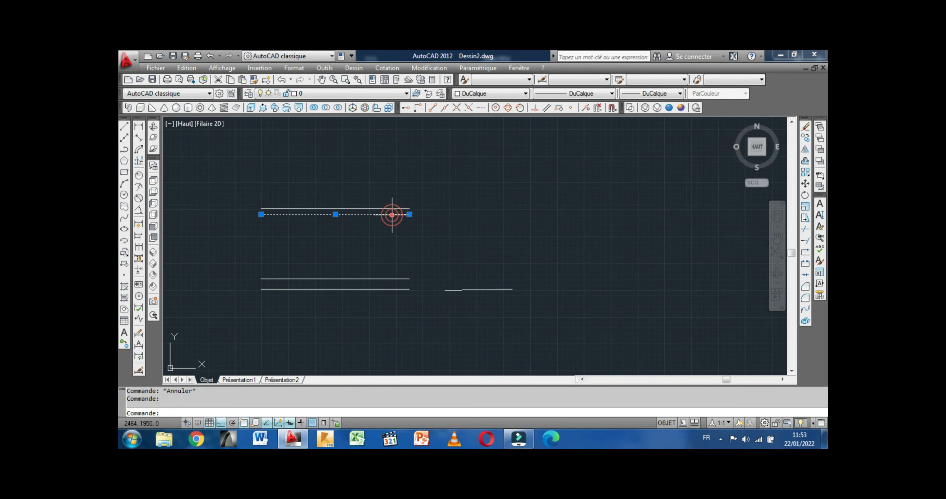
pyautogui.click(407, 93)
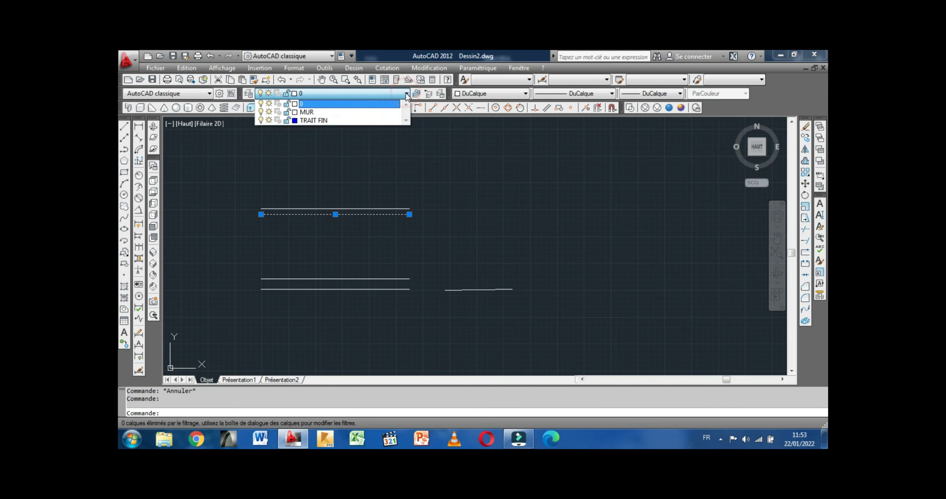
pyautogui.click(362, 122)
pyautogui.press('Escape')
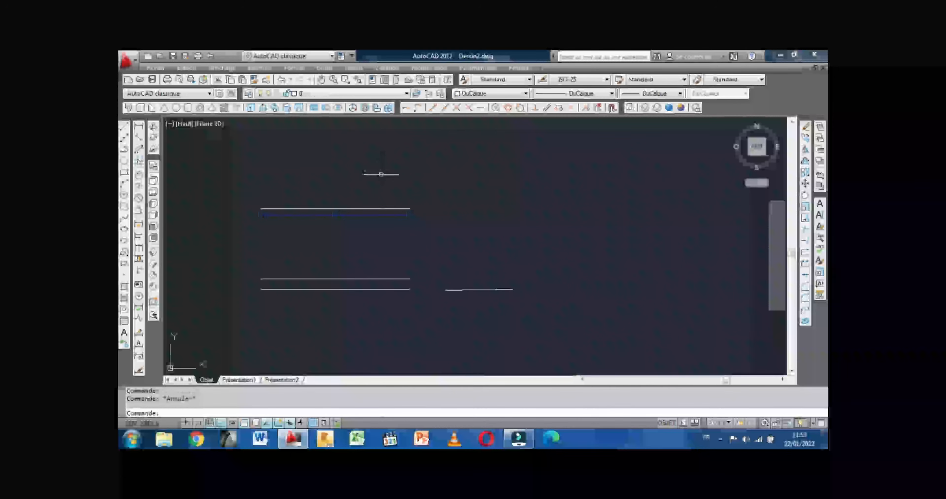
pyautogui.scroll(4, 323, 213)
pyautogui.moveTo(335, 219); pyautogui.dragTo(362, 224, button='middle')
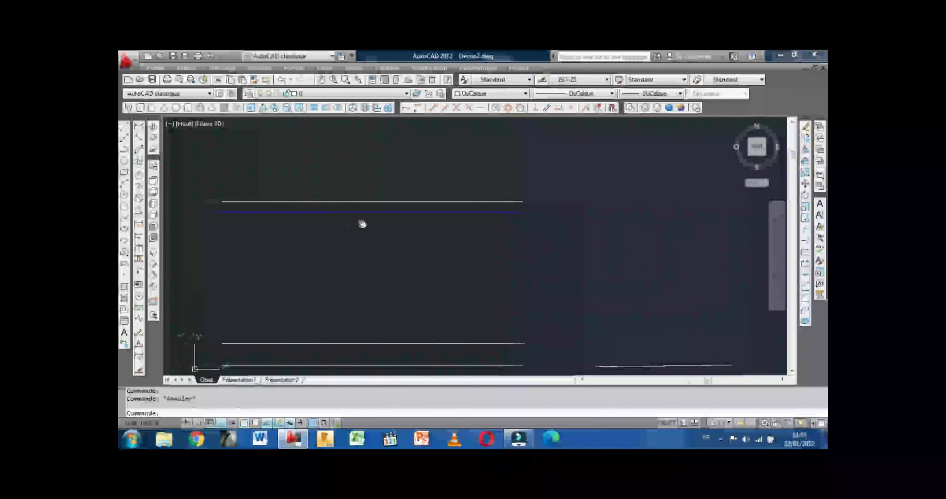
pyautogui.scroll(-2, 349, 218)
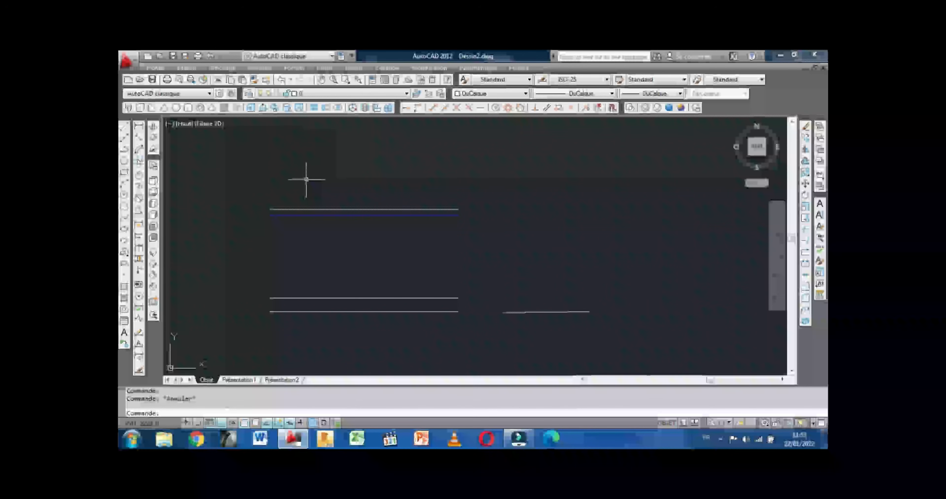
pyautogui.moveTo(306, 180); pyautogui.dragTo(281, 176, button='middle')
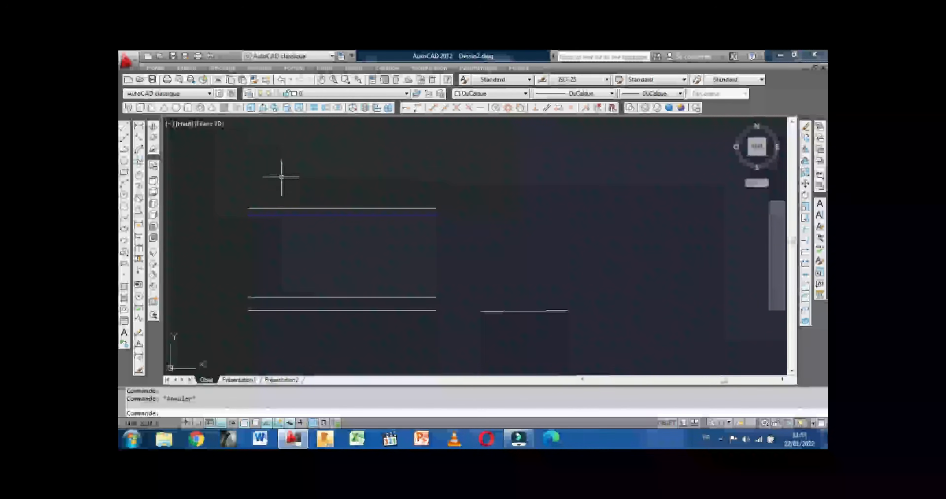
pyautogui.scroll(-2, 281, 176)
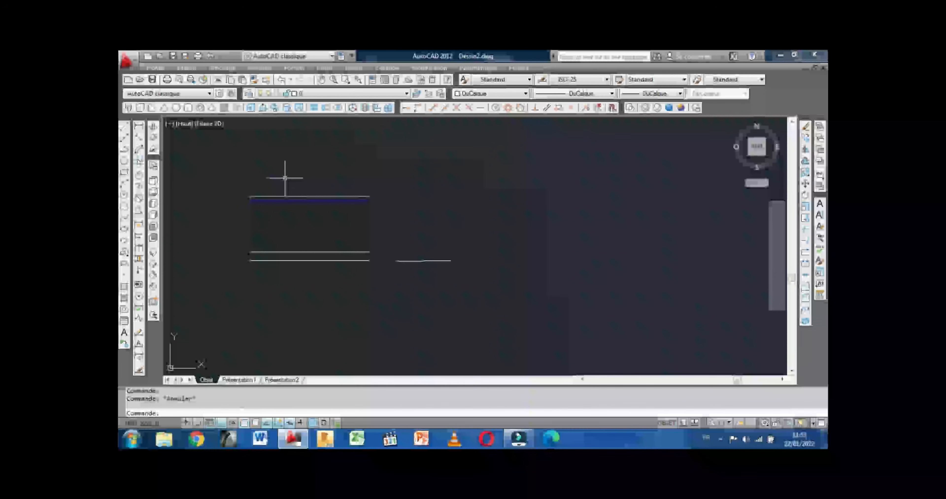
pyautogui.moveTo(285, 179); pyautogui.dragTo(316, 182, button='middle')
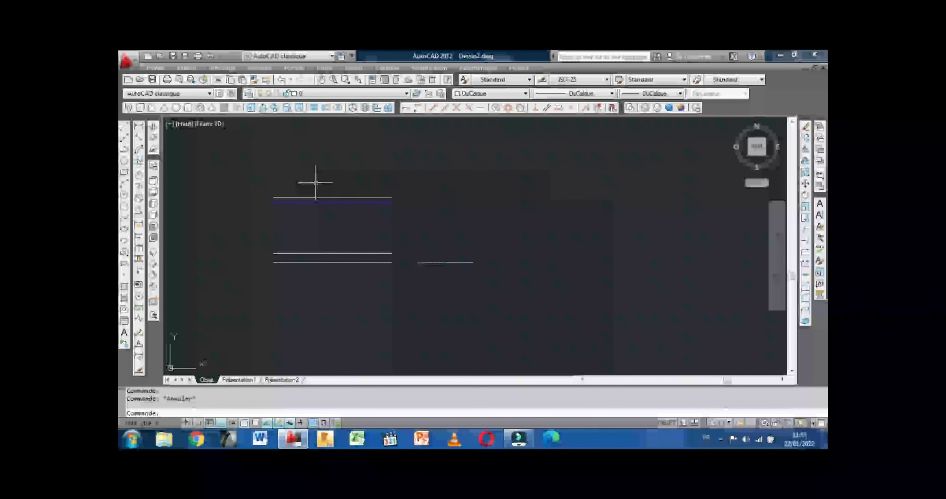
pyautogui.moveTo(316, 168)
pyautogui.mouseDown(button='middle')
pyautogui.moveTo(316, 177)
pyautogui.moveTo(312, 169)
pyautogui.mouseUp(button='middle')
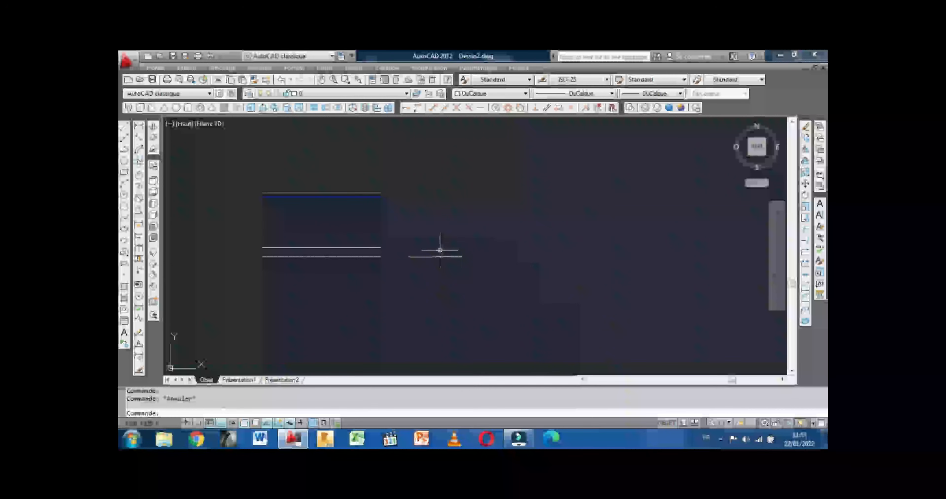
# Step: Select both lines of the lower pair with a crossing window and assign them to the MUR layer
pyautogui.click(394, 231)
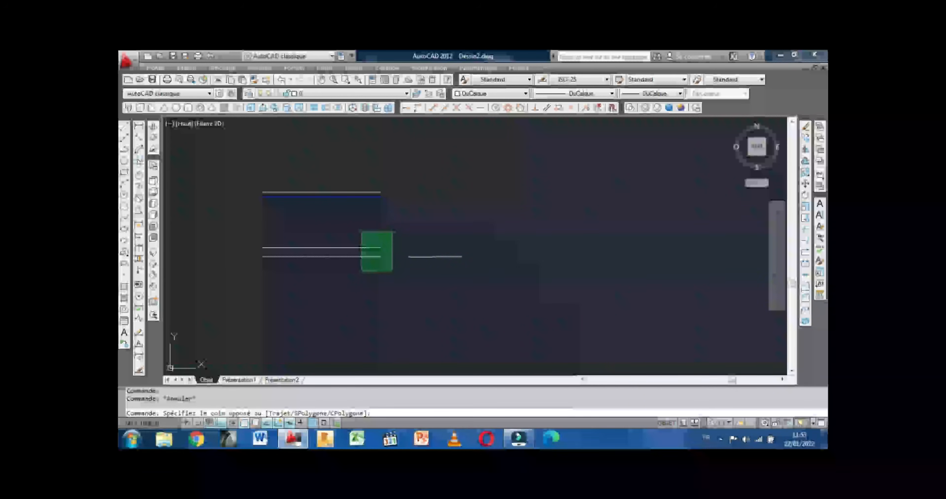
pyautogui.click(363, 271)
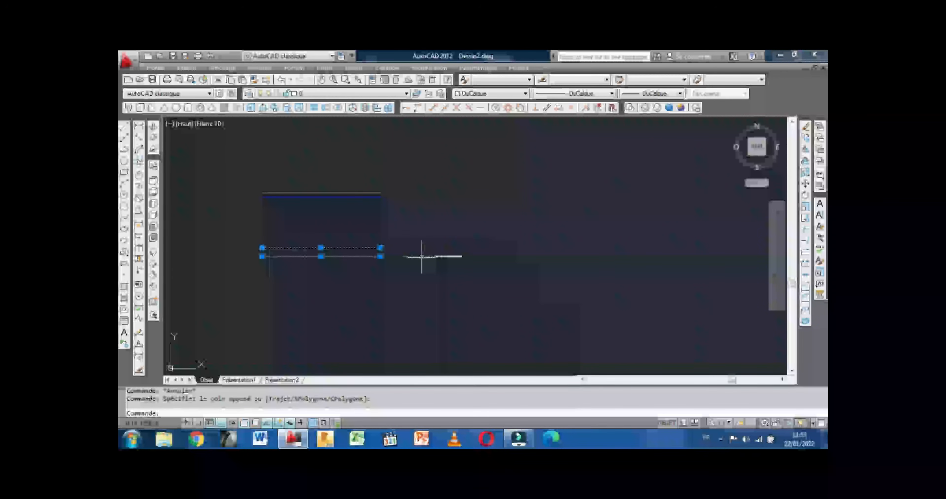
pyautogui.click(406, 96)
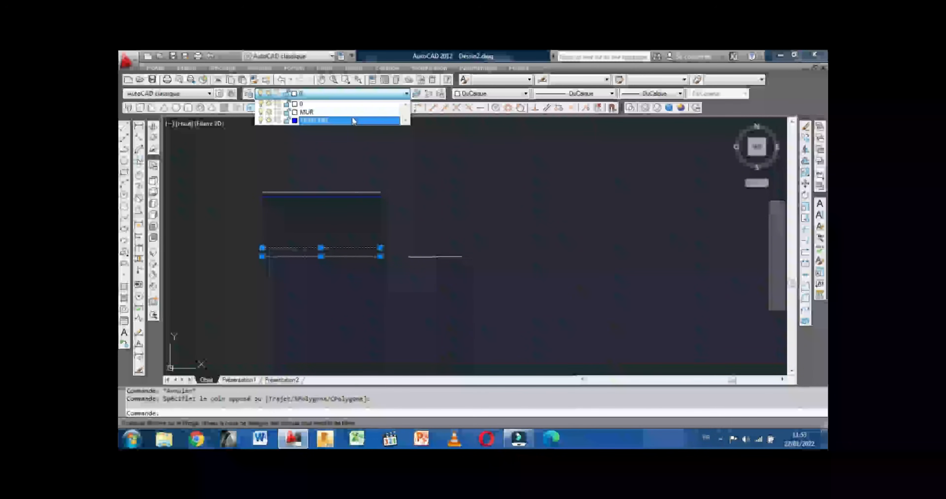
pyautogui.click(352, 113)
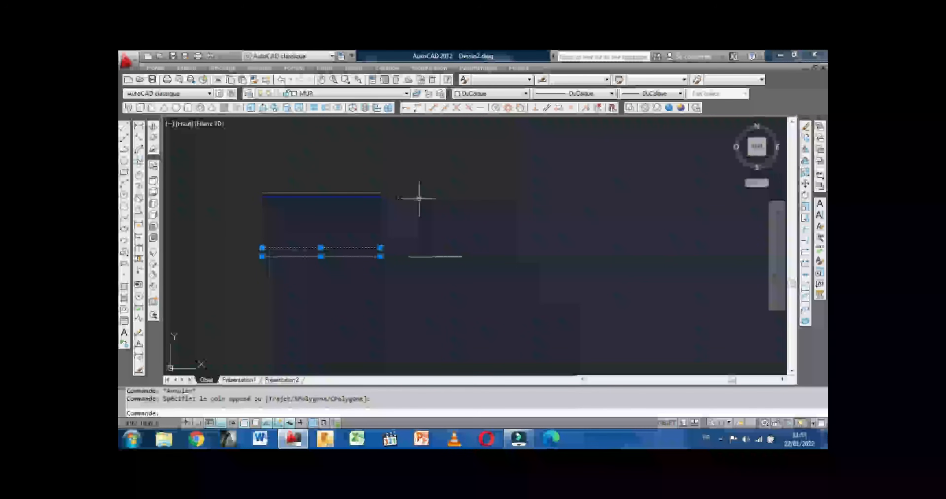
pyautogui.press('Escape')
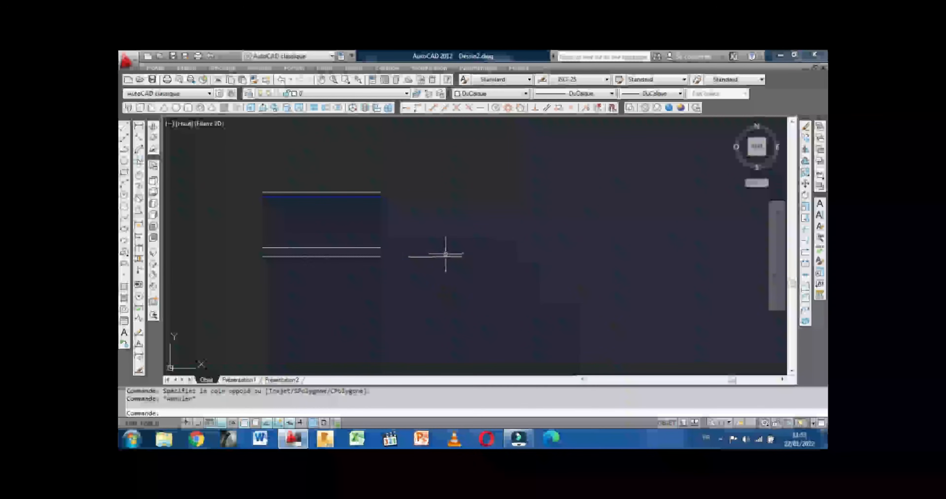
# Step: Delete the short horizontal line beside the two pairs of long lines
pyautogui.click(444, 256)
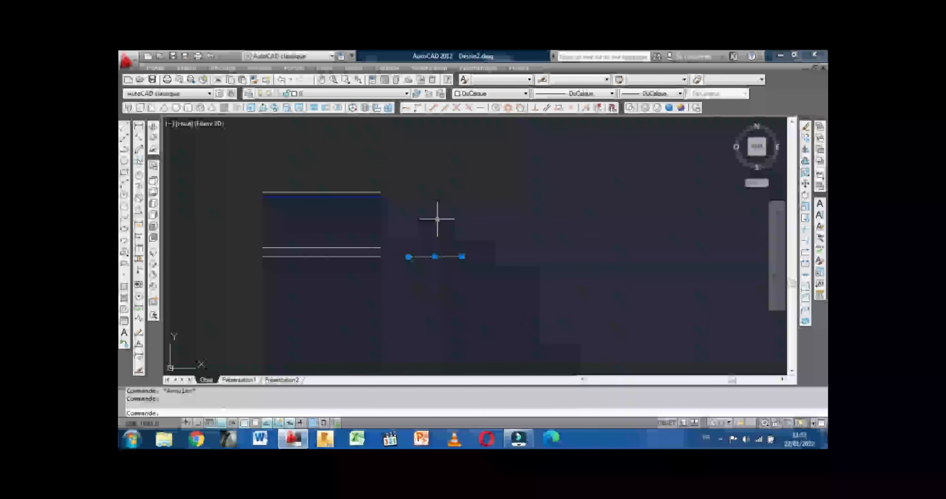
pyautogui.press('Delete')
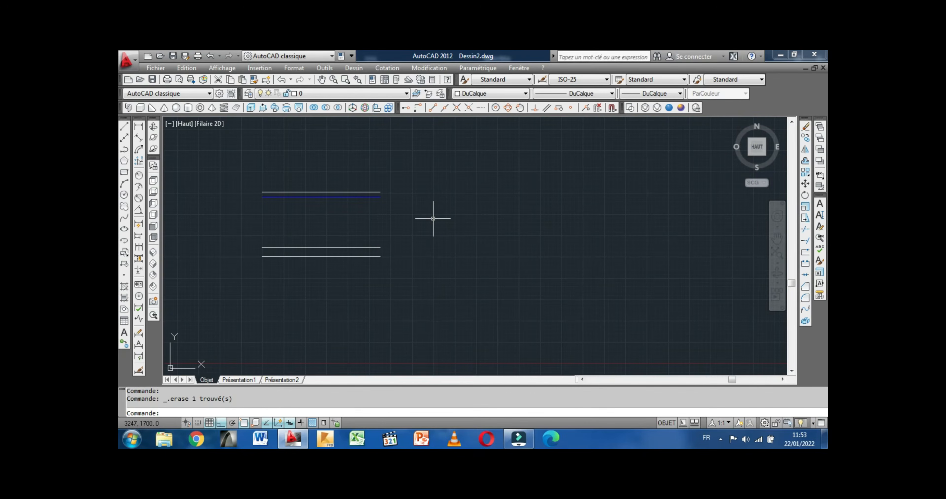
pyautogui.moveTo(433, 218); pyautogui.dragTo(415, 221, button='middle')
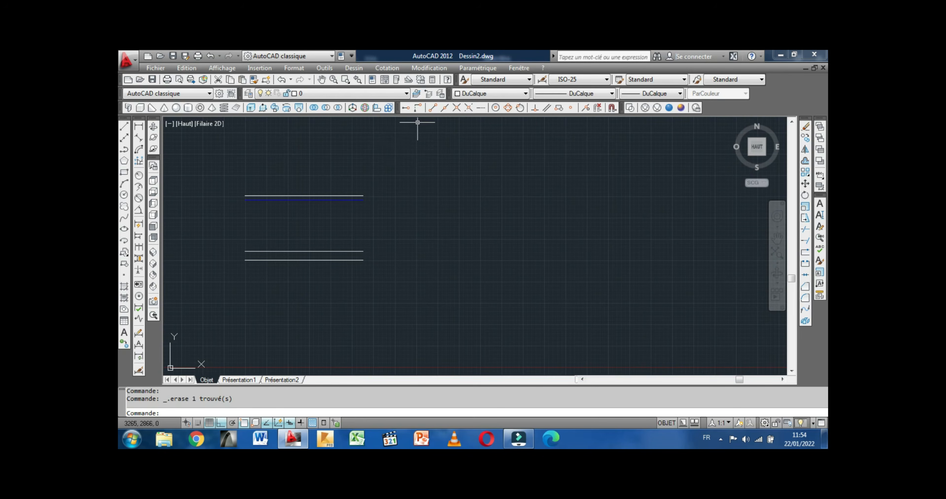
# Step: Freeze the MUR layer to hide its lines, and thaw it again to bring them back
pyautogui.click(405, 95)
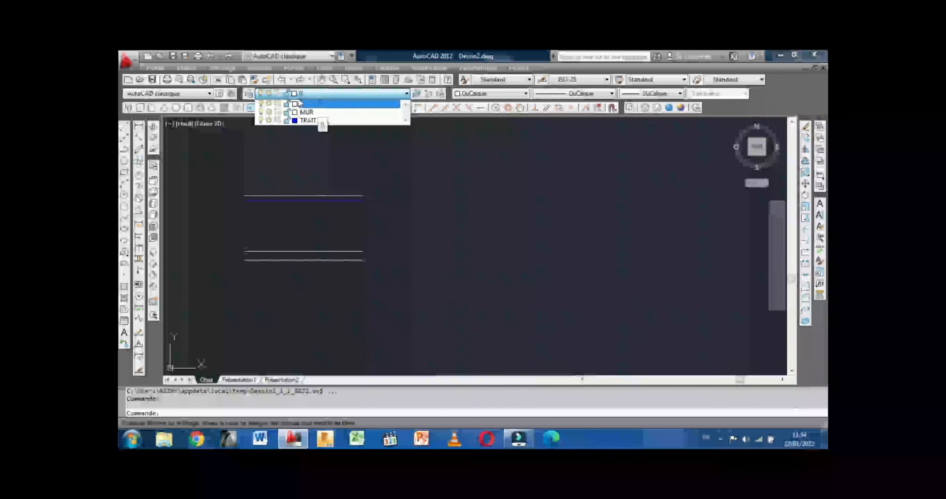
pyautogui.click(269, 113)
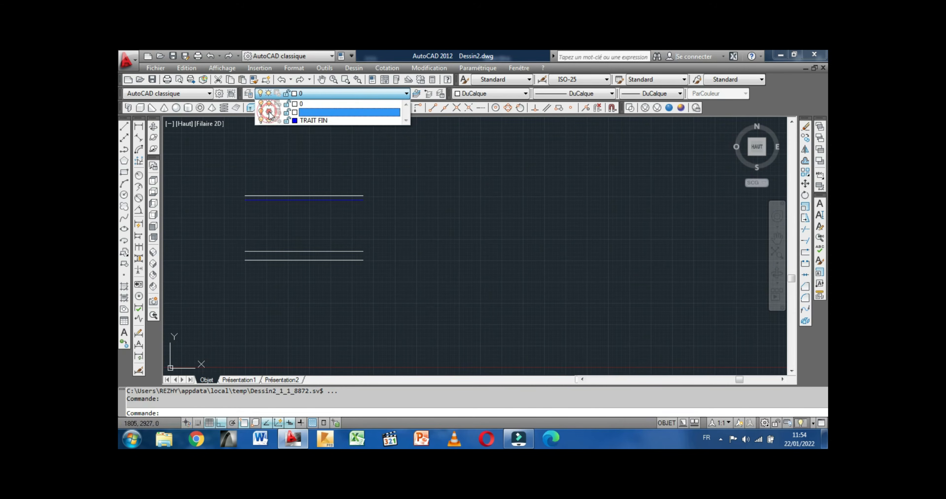
pyautogui.click(328, 164)
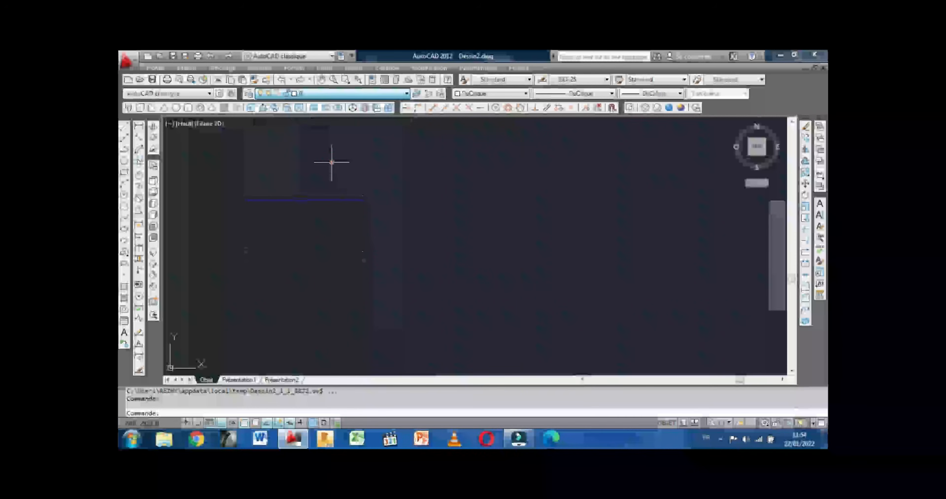
pyautogui.moveTo(303, 217); pyautogui.dragTo(318, 220, button='middle')
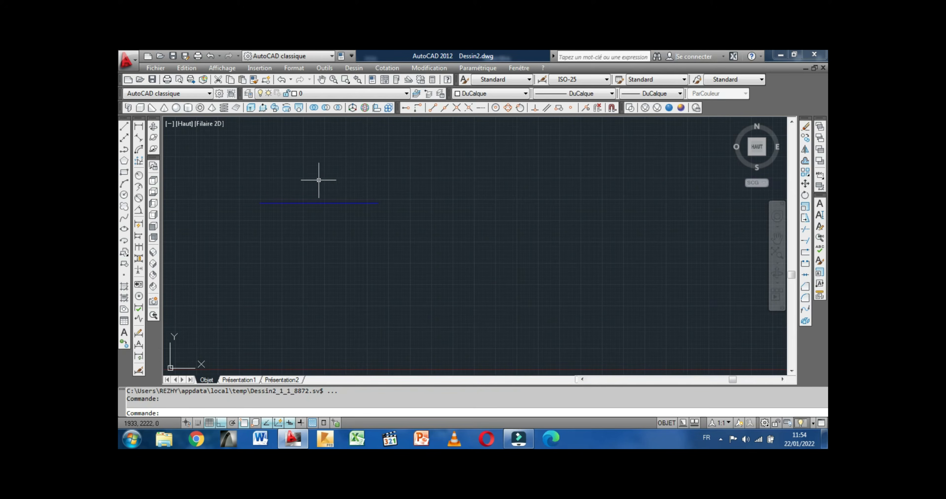
pyautogui.moveTo(319, 180); pyautogui.dragTo(311, 196, button='middle')
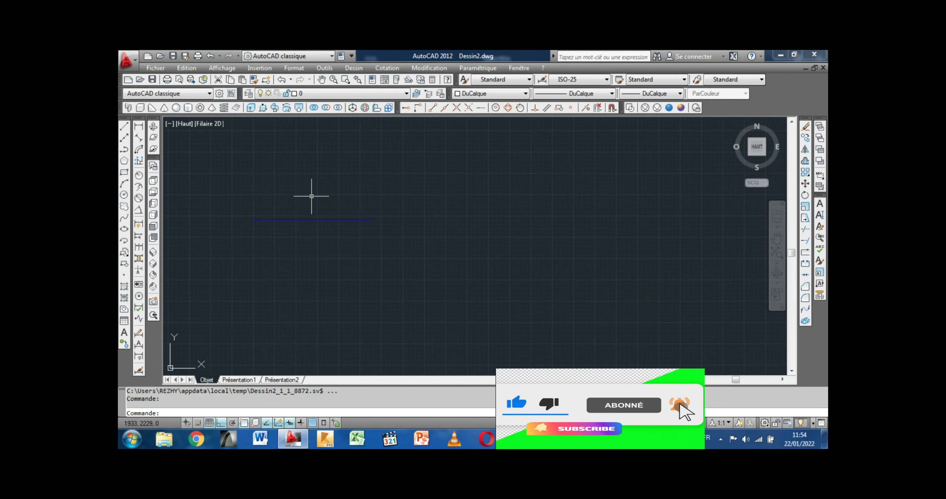
pyautogui.moveTo(306, 194); pyautogui.dragTo(303, 197, button='middle')
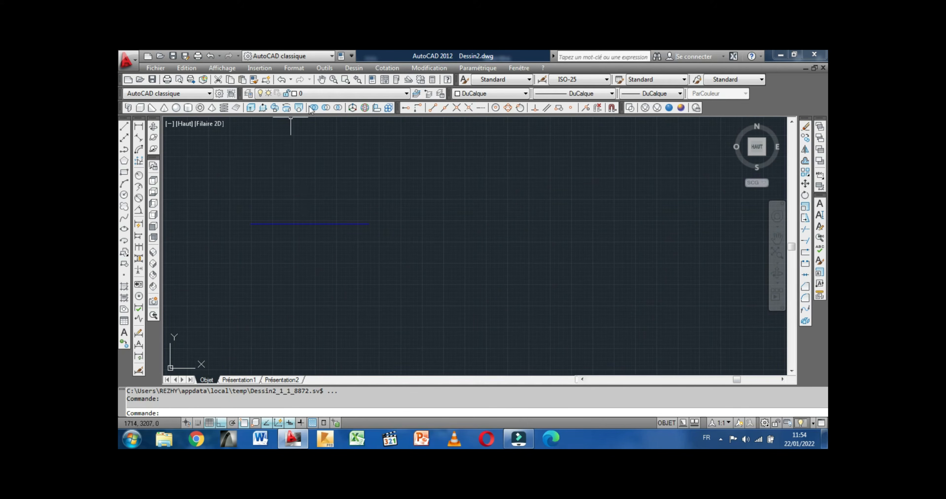
pyautogui.click(406, 93)
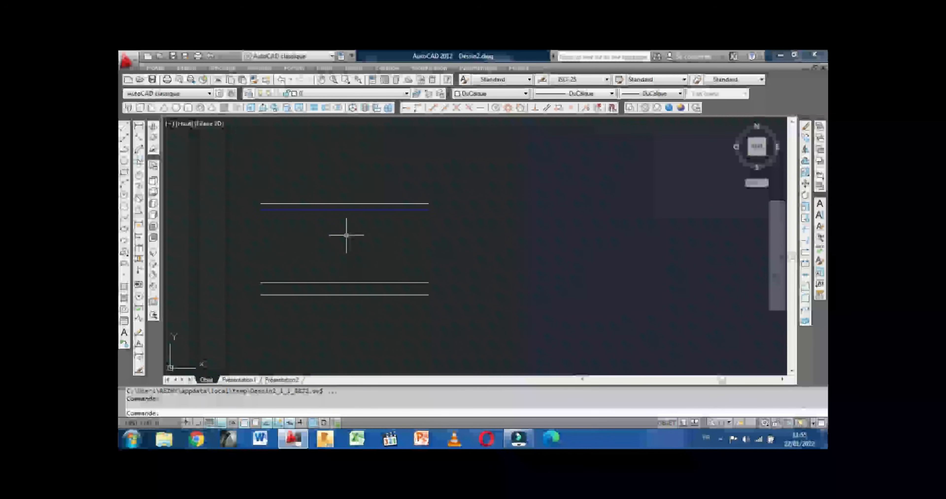
pyautogui.moveTo(346, 235); pyautogui.dragTo(336, 219, button='middle')
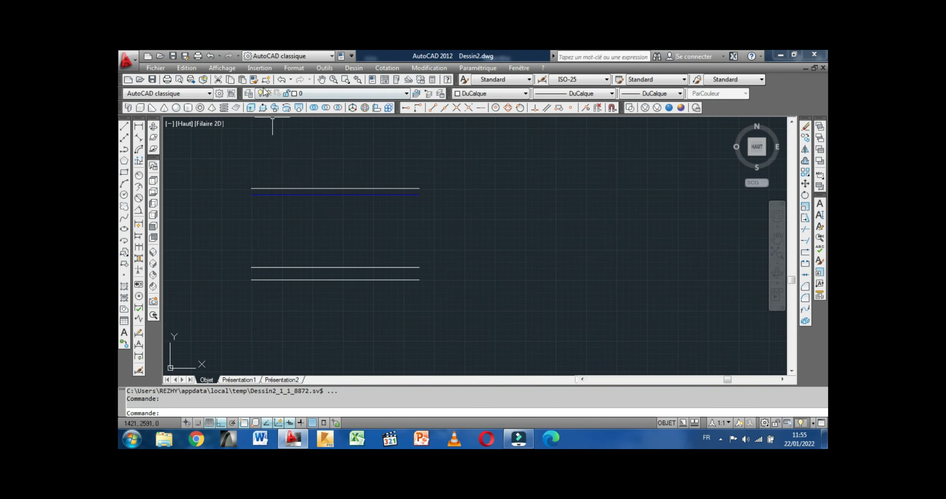
# Step: Set the MUR layer's lineweight to 0.30 mm and close the layer properties manager
pyautogui.click(249, 94)
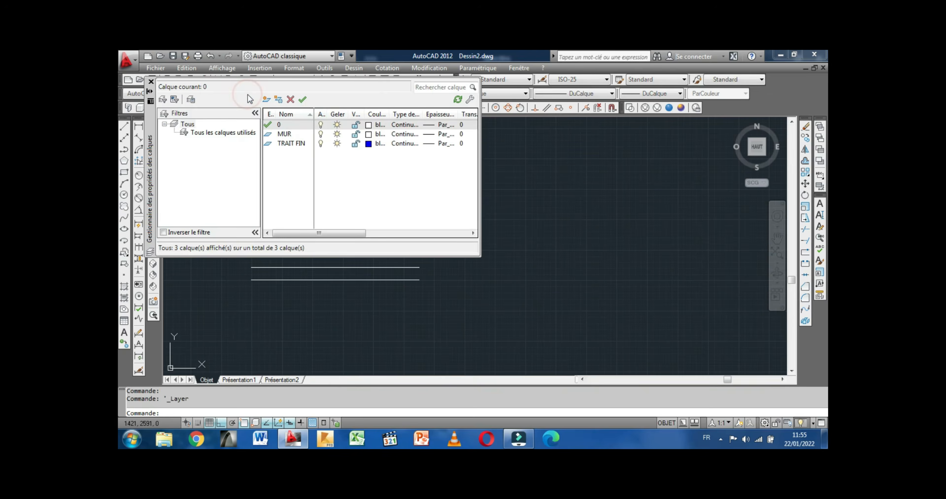
pyautogui.click(434, 135)
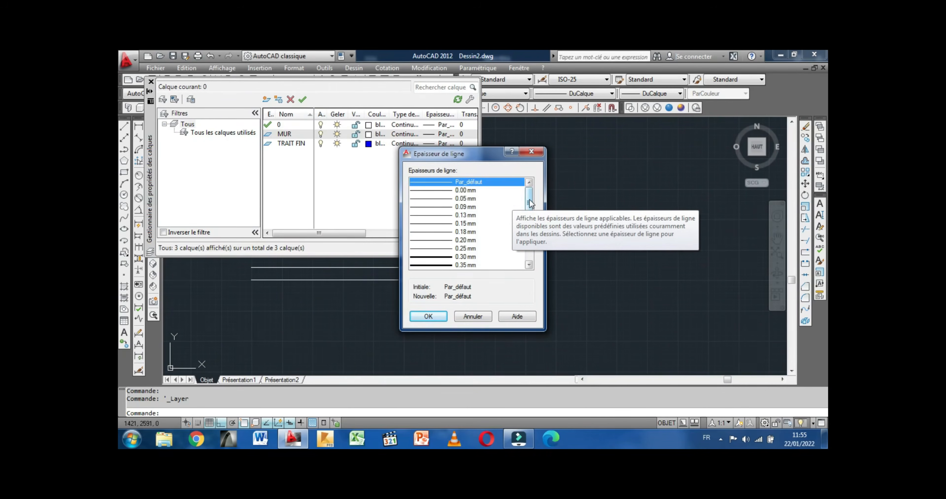
pyautogui.scroll(-1, 531, 210)
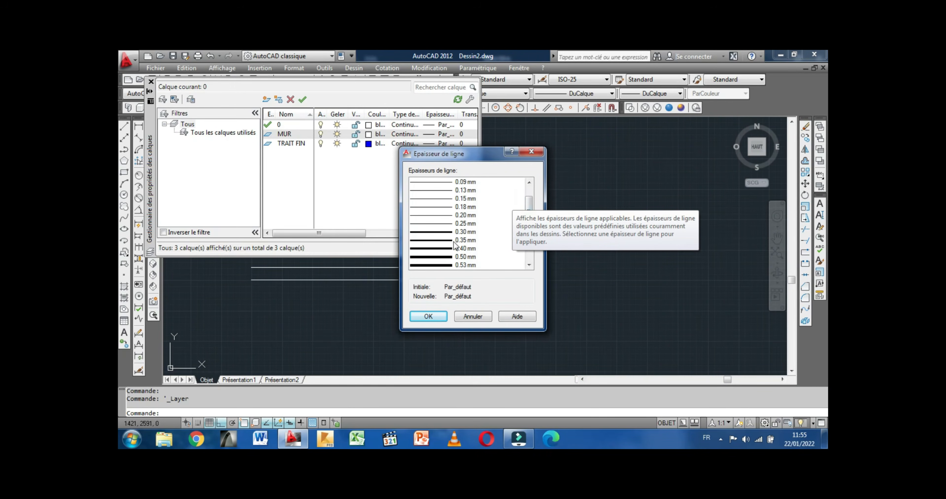
pyautogui.click(443, 233)
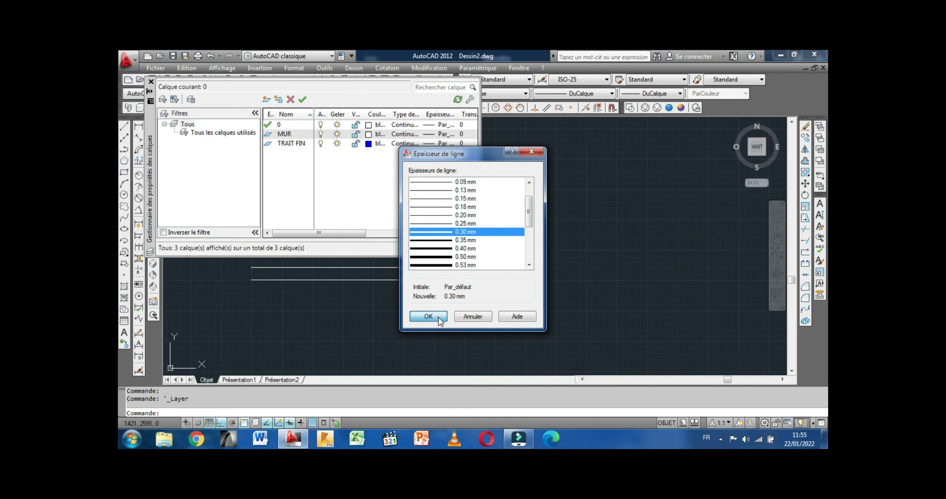
pyautogui.click(428, 316)
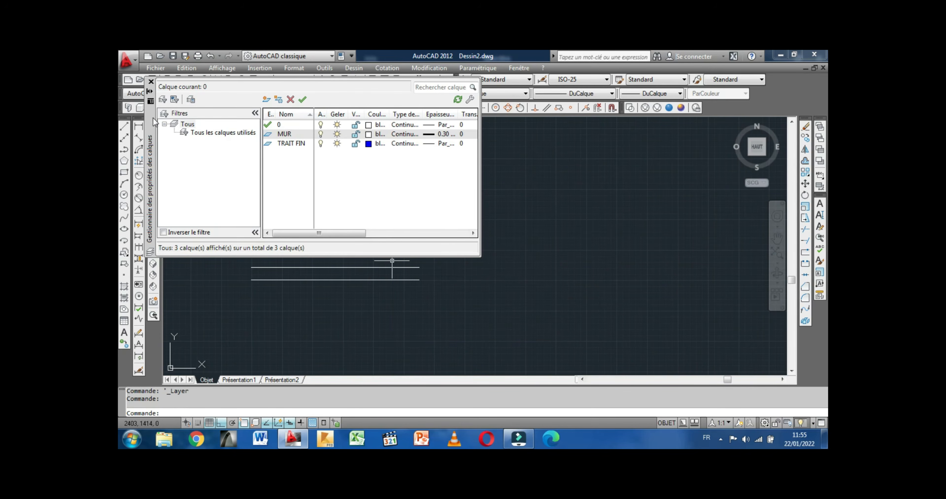
pyautogui.click(151, 81)
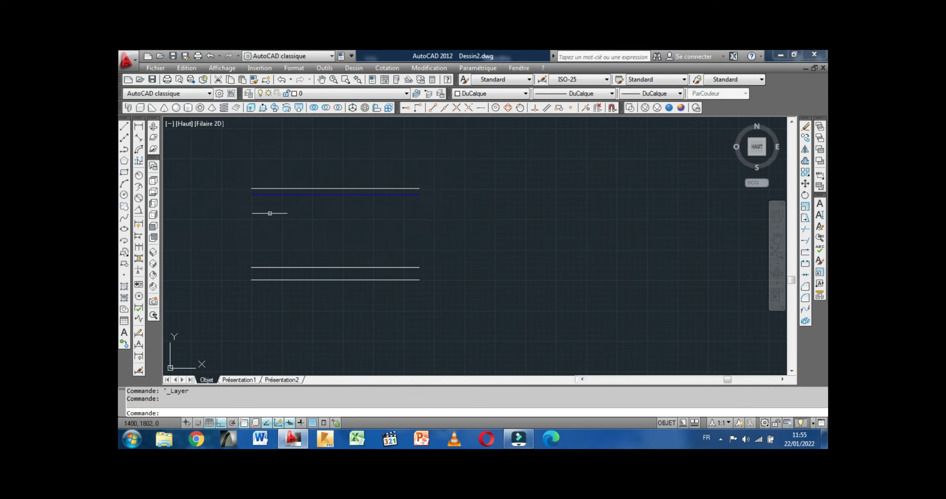
pyautogui.moveTo(295, 231); pyautogui.dragTo(286, 228, button='middle')
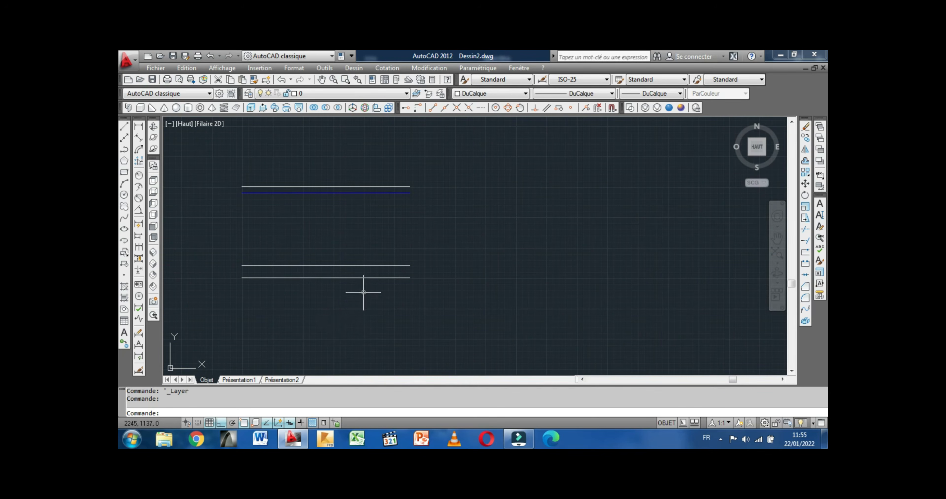
# Step: Turn on lineweight display and compare the MUR lines with the TRAIT FIN line up close
pyautogui.click(300, 424)
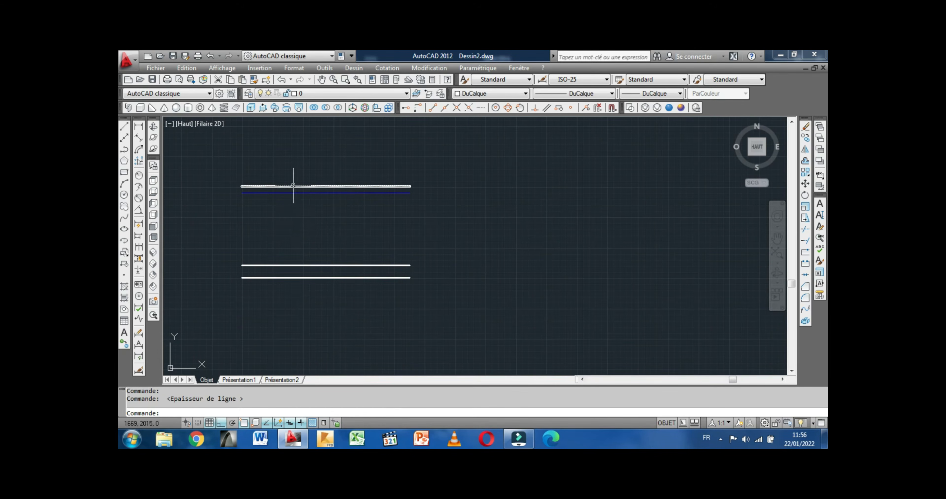
pyautogui.scroll(5, 294, 192)
pyautogui.scroll(-3, 310, 192)
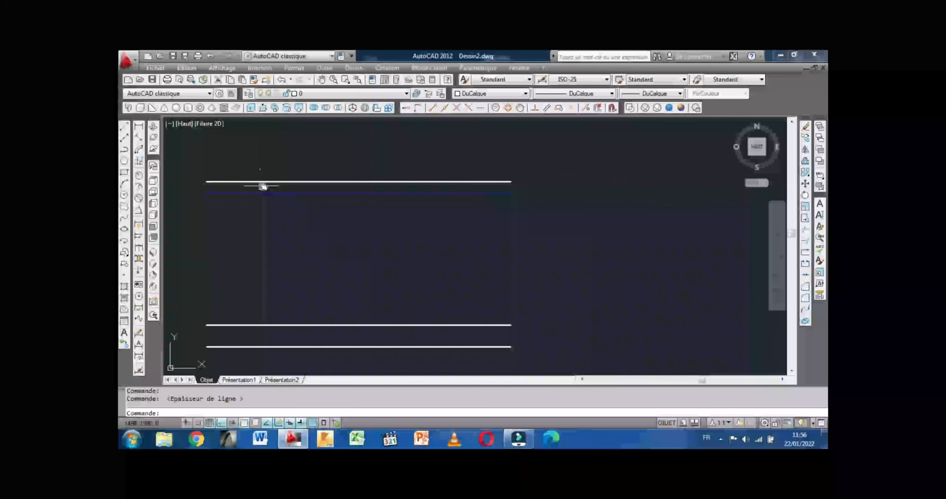
pyautogui.moveTo(262, 186)
pyautogui.mouseDown(button='middle')
pyautogui.moveTo(275, 191)
pyautogui.moveTo(269, 182)
pyautogui.mouseUp(button='middle')
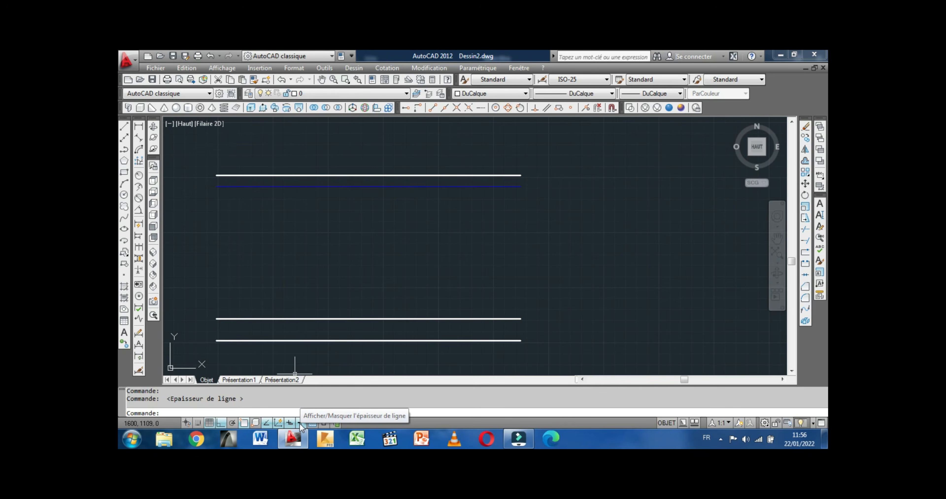
# Step: Turn lineweight display off and return to a view of all four horizontal lines
pyautogui.click(299, 423)
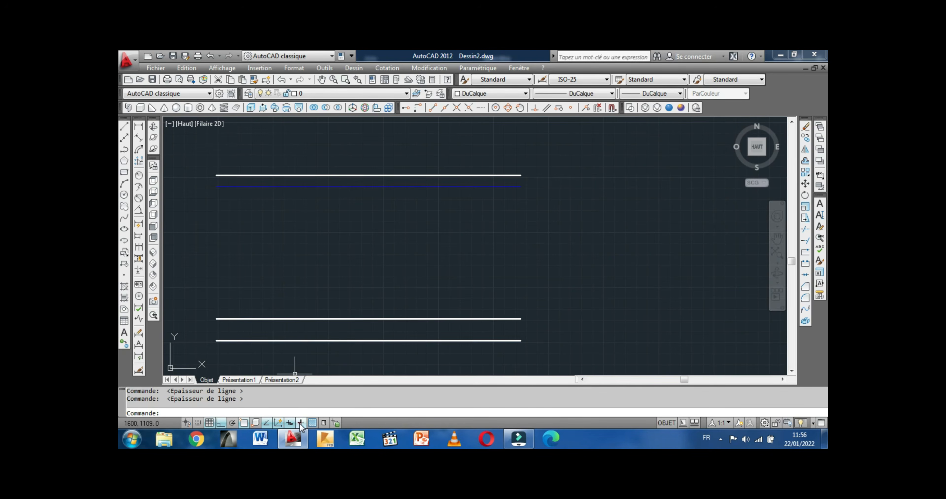
pyautogui.scroll(-2, 300, 268)
pyautogui.moveTo(301, 268); pyautogui.dragTo(279, 247, button='middle')
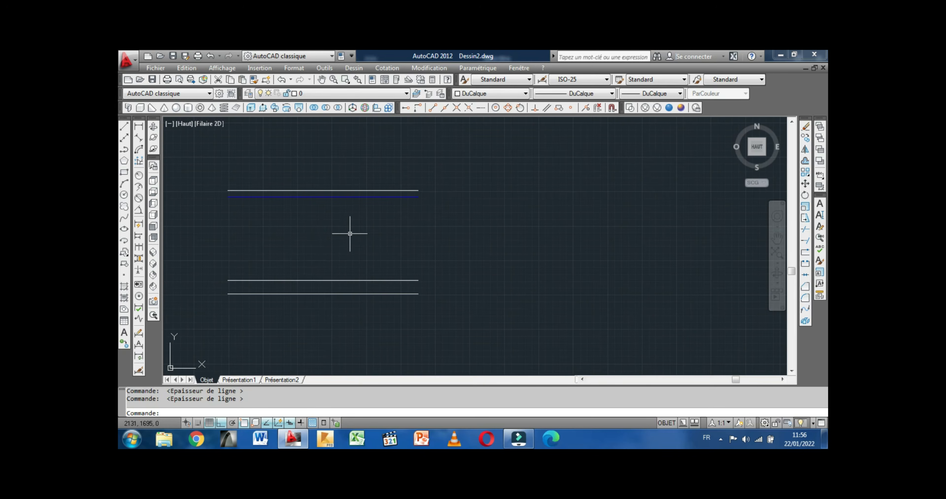
pyautogui.moveTo(348, 235); pyautogui.dragTo(364, 238, button='middle')
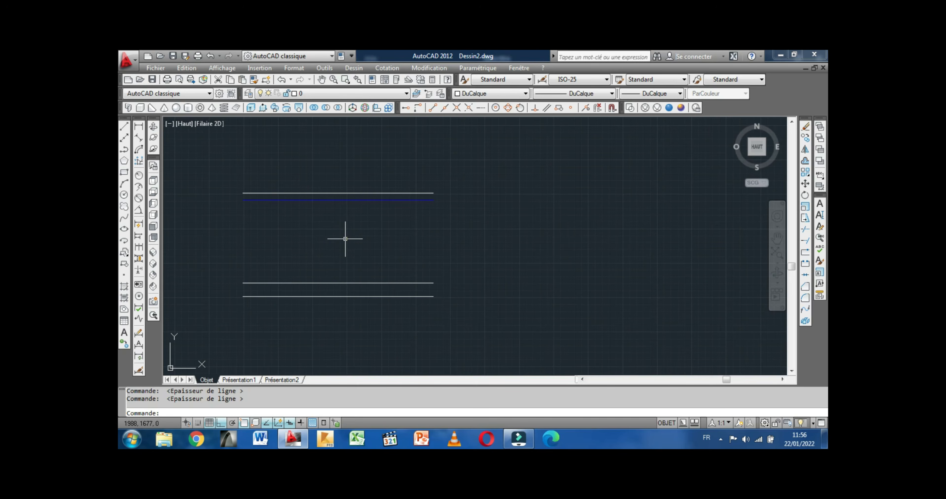
pyautogui.moveTo(340, 234); pyautogui.dragTo(315, 230, button='middle')
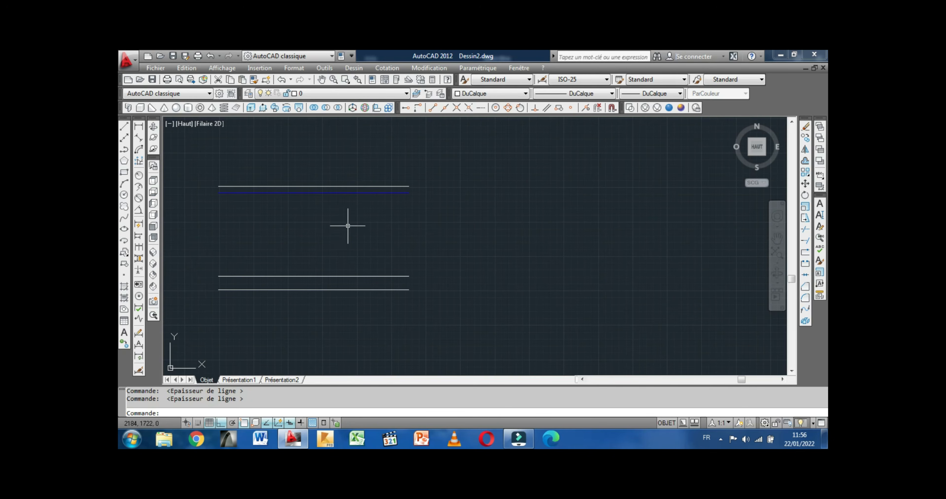
pyautogui.moveTo(345, 226)
pyautogui.mouseDown(button='middle')
pyautogui.moveTo(331, 220)
pyautogui.moveTo(363, 221)
pyautogui.mouseUp(button='middle')
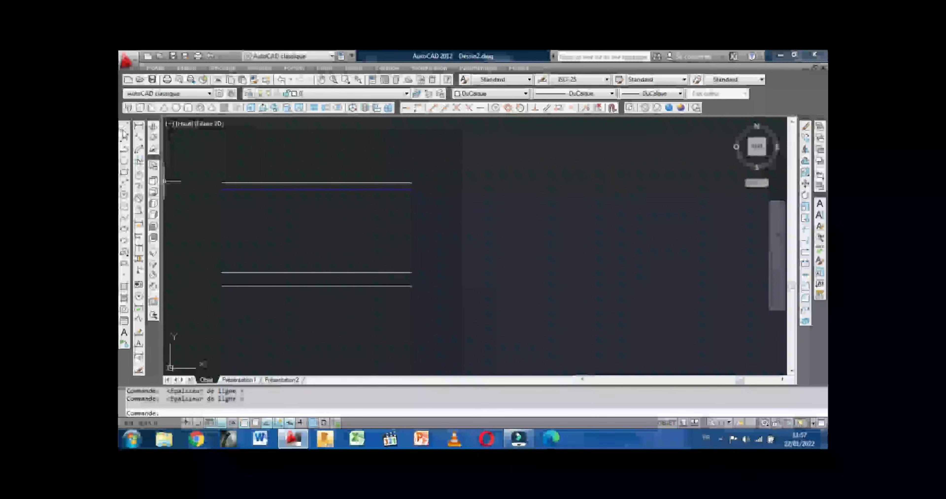
# Step: Draw a vertical line crossing all four horizontal lines near their right ends
pyautogui.click(125, 128)
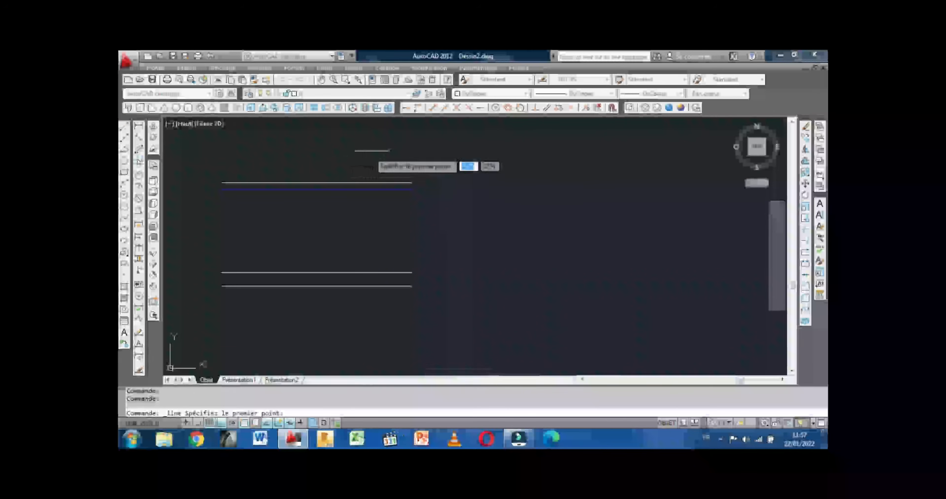
pyautogui.click(372, 143)
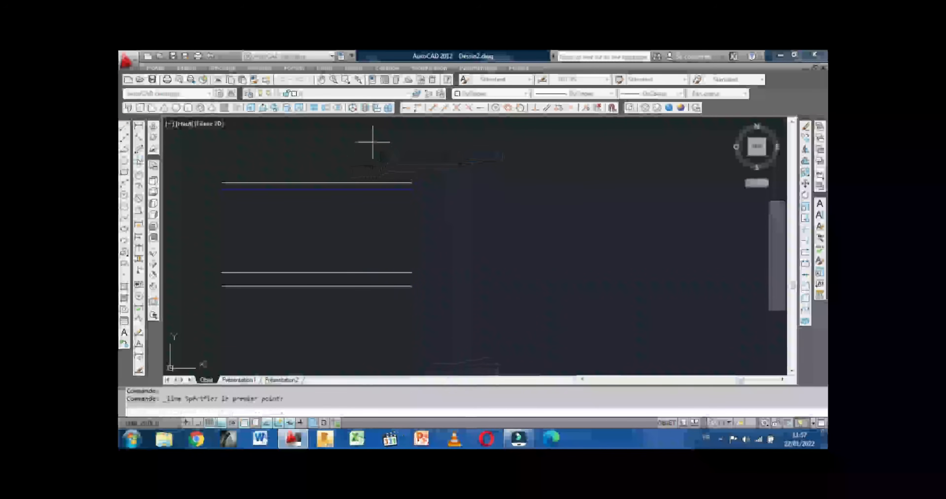
pyautogui.click(373, 335)
pyautogui.rightClick(374, 334)
pyautogui.click(404, 217)
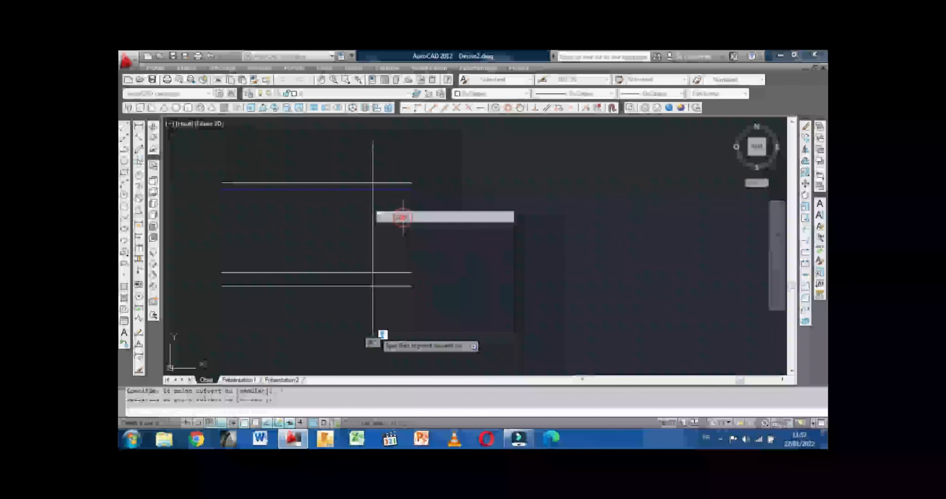
# Step: Draw a second vertical line crossing all four horizontal lines near their left ends
pyautogui.rightClick(299, 211)
pyautogui.click(338, 219)
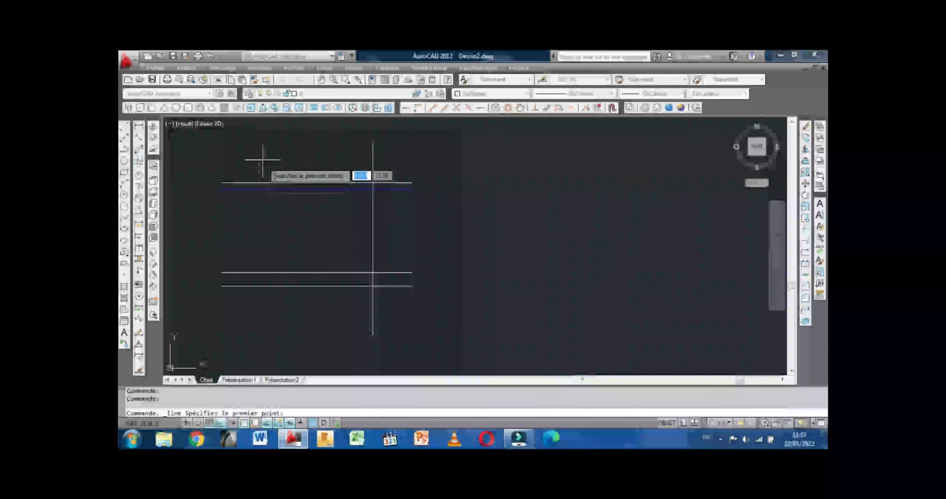
pyautogui.click(257, 153)
pyautogui.click(259, 344)
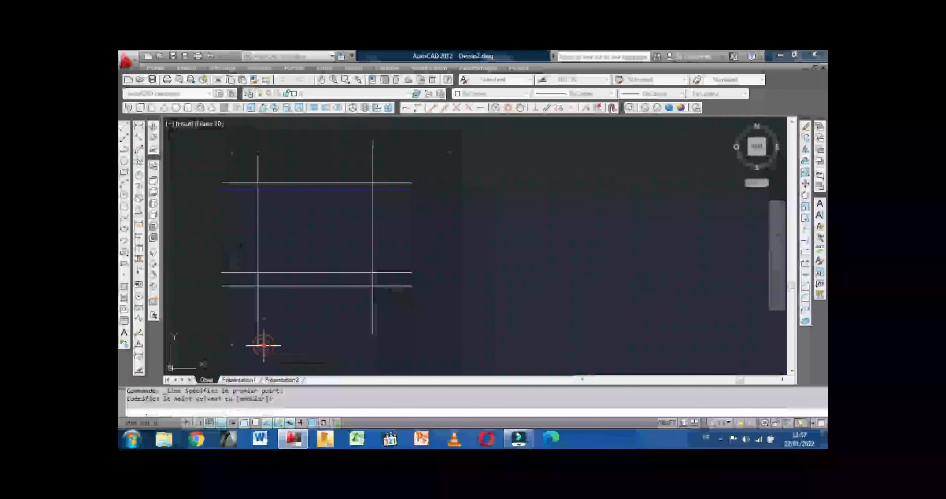
pyautogui.rightClick(261, 343)
pyautogui.click(297, 225)
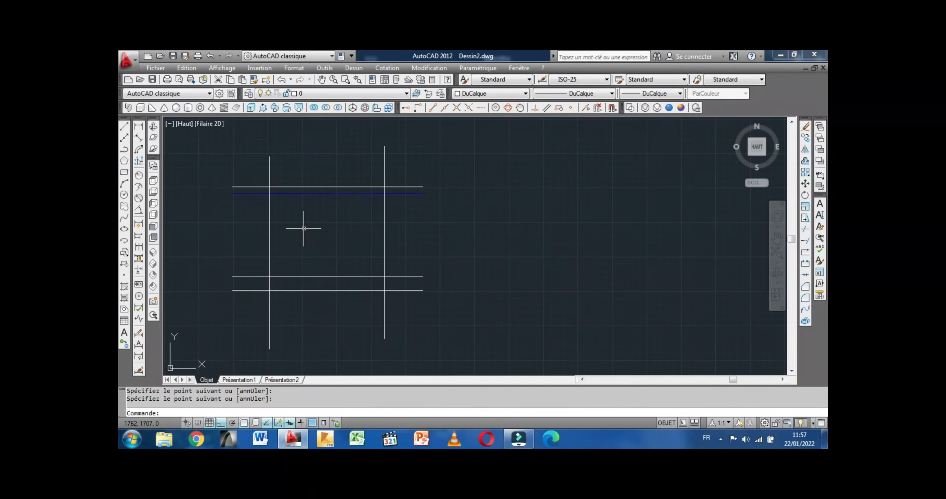
# Step: Trim the two upper horizontal lines back to the second vertical line, removing their overhanging right ends
pyautogui.moveTo(304, 228); pyautogui.dragTo(300, 227, button='middle')
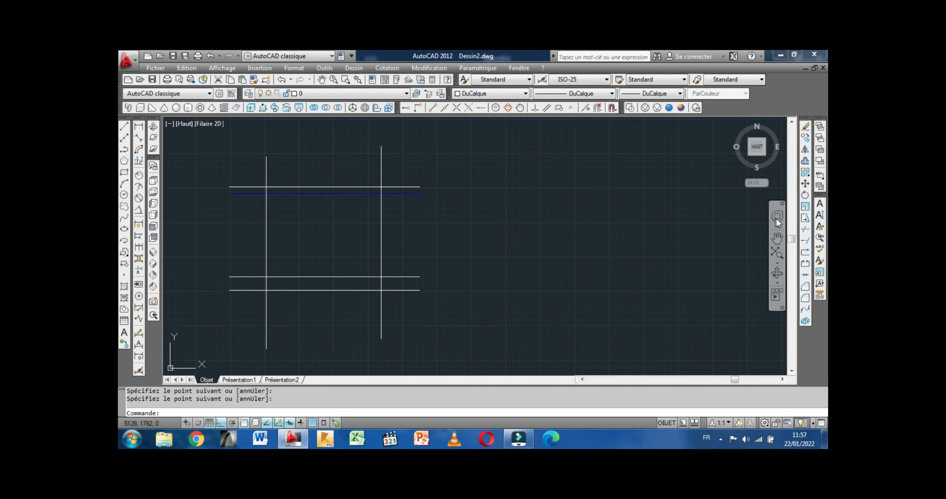
pyautogui.click(807, 231)
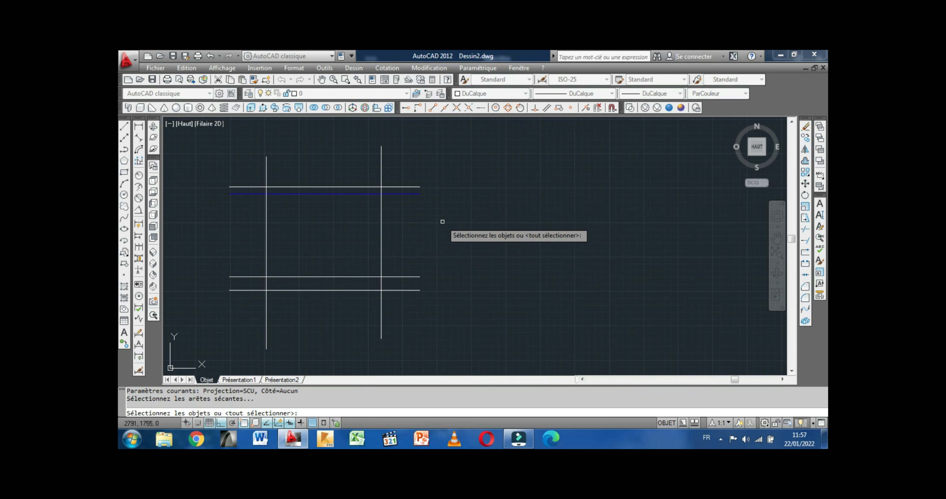
pyautogui.press('Return')
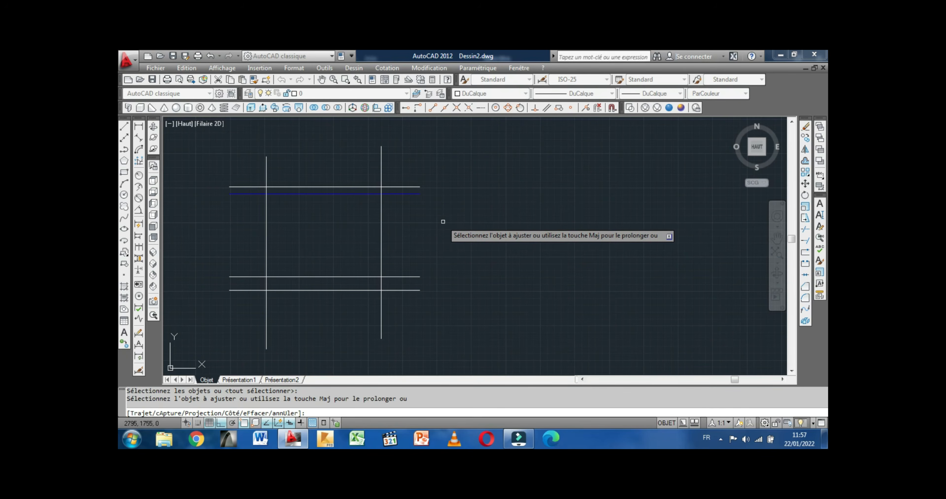
pyautogui.click(442, 162)
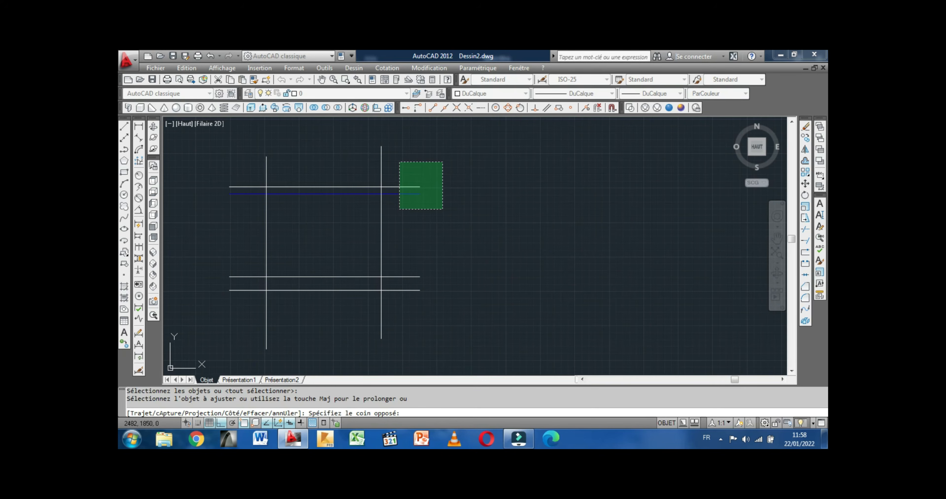
pyautogui.click(400, 209)
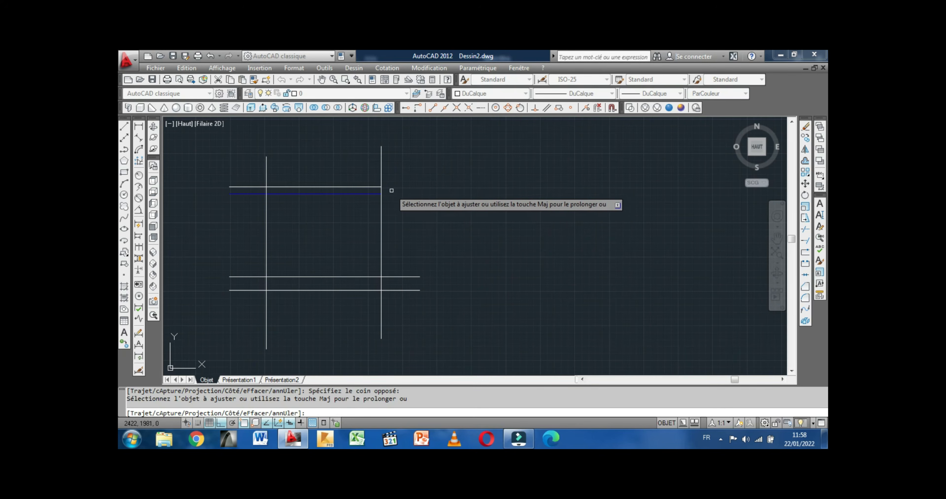
pyautogui.scroll(1, 391, 190)
pyautogui.moveTo(392, 190)
pyautogui.mouseDown(button='middle')
pyautogui.moveTo(392, 203)
pyautogui.moveTo(426, 199)
pyautogui.mouseUp(button='middle')
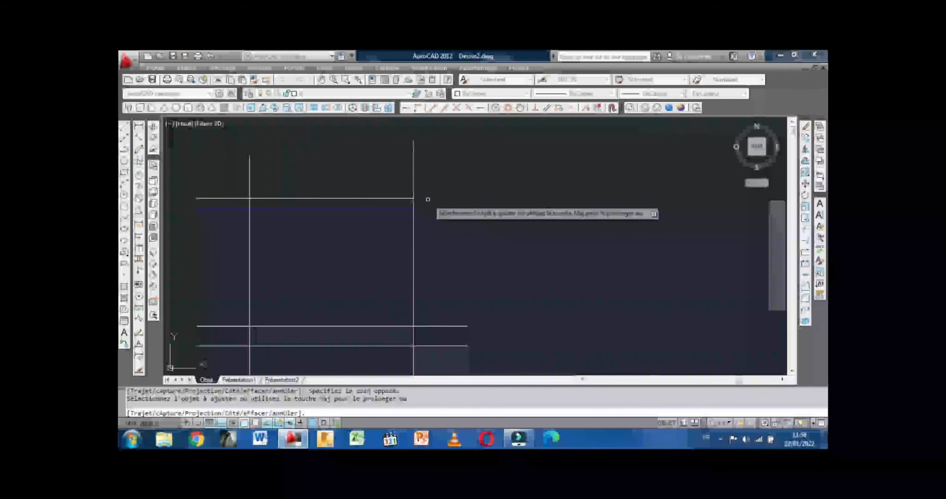
pyautogui.rightClick(428, 200)
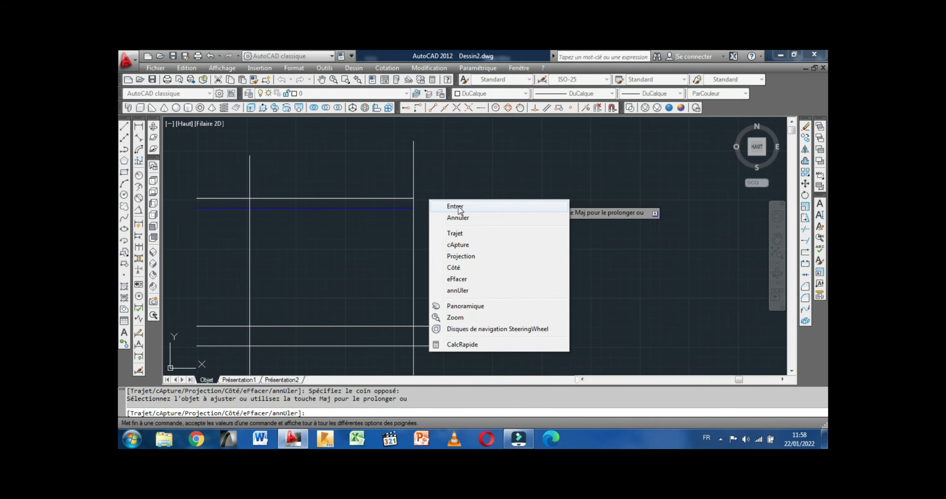
pyautogui.click(465, 209)
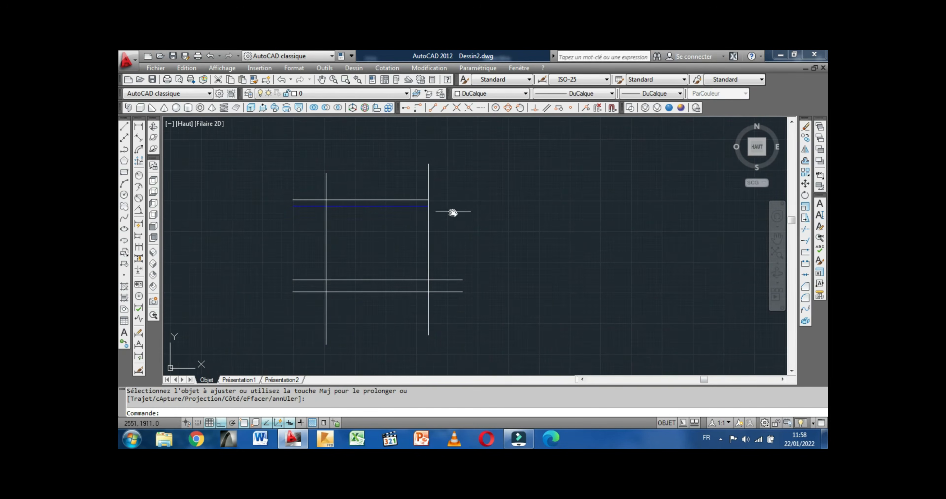
# Step: Draw a separate vertical line to the right of the crossing lines, spanning roughly their full height
pyautogui.moveTo(452, 211); pyautogui.dragTo(425, 197, button='middle')
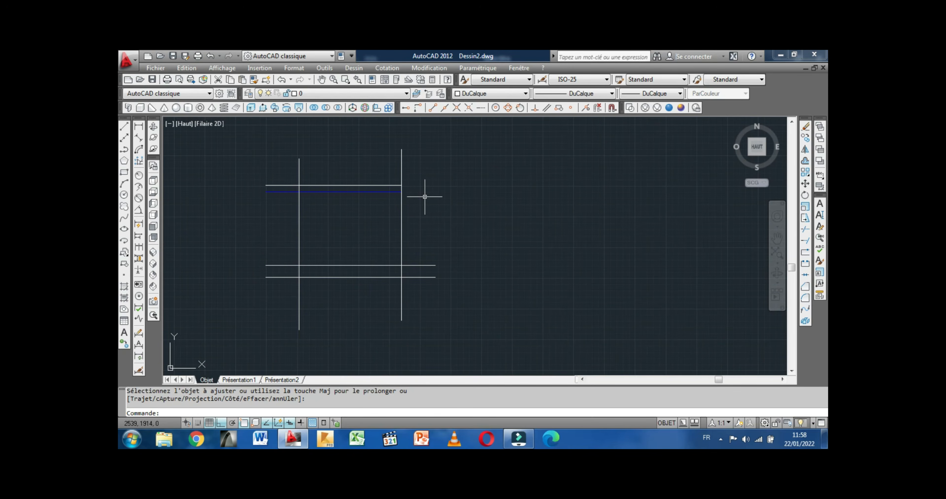
pyautogui.moveTo(435, 205); pyautogui.dragTo(420, 207, button='middle')
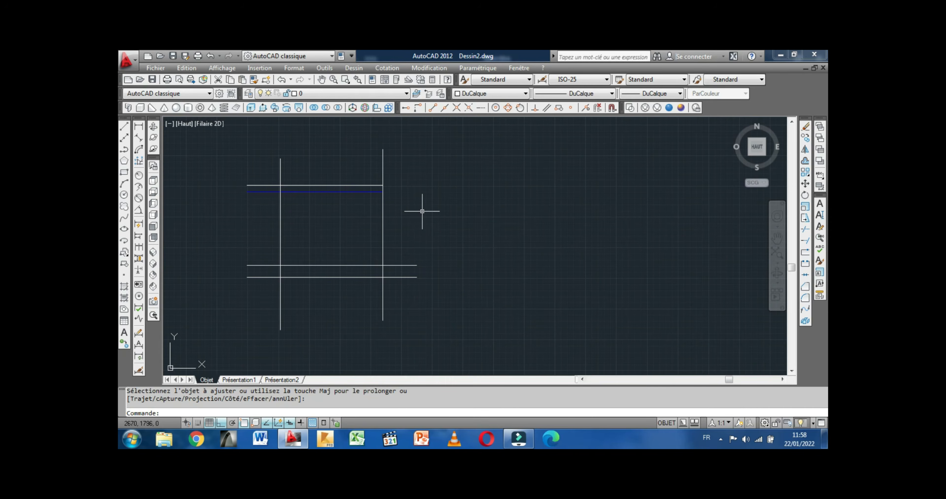
pyautogui.moveTo(420, 212); pyautogui.dragTo(397, 211, button='middle')
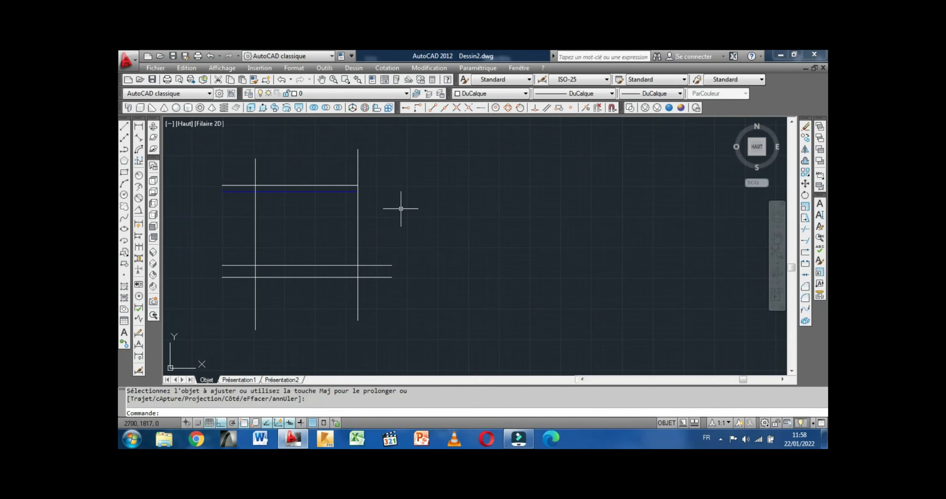
pyautogui.click(124, 126)
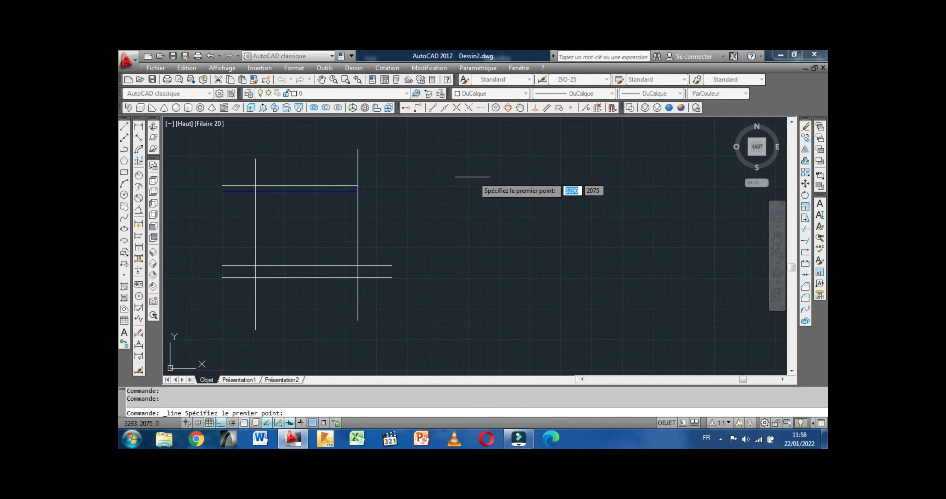
pyautogui.click(460, 173)
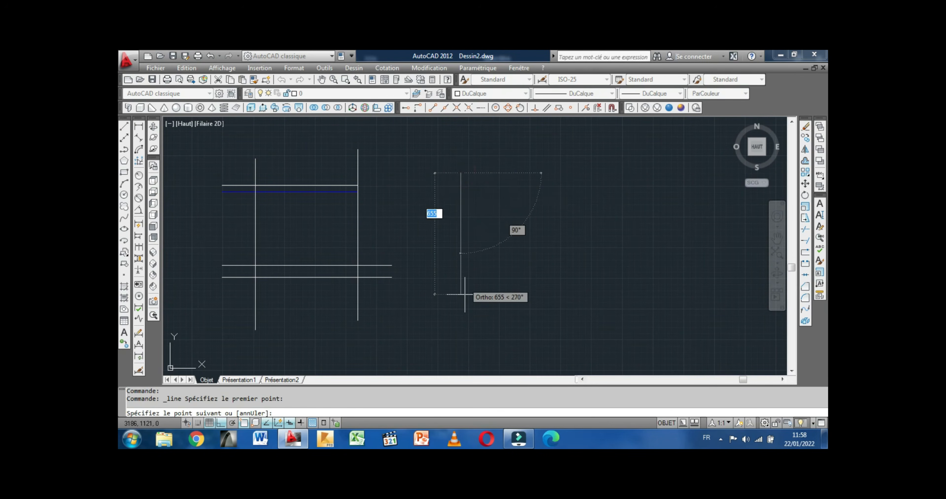
pyautogui.click(461, 312)
pyautogui.rightClick(460, 313)
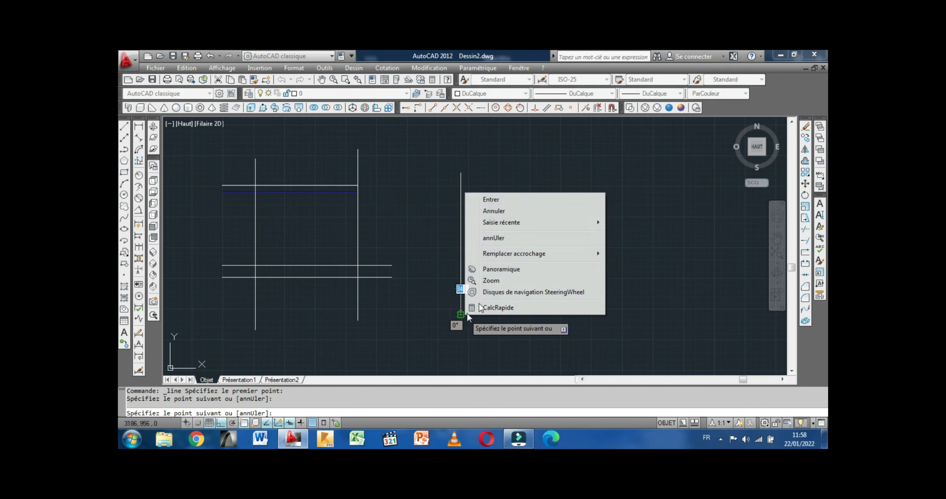
pyautogui.click(493, 200)
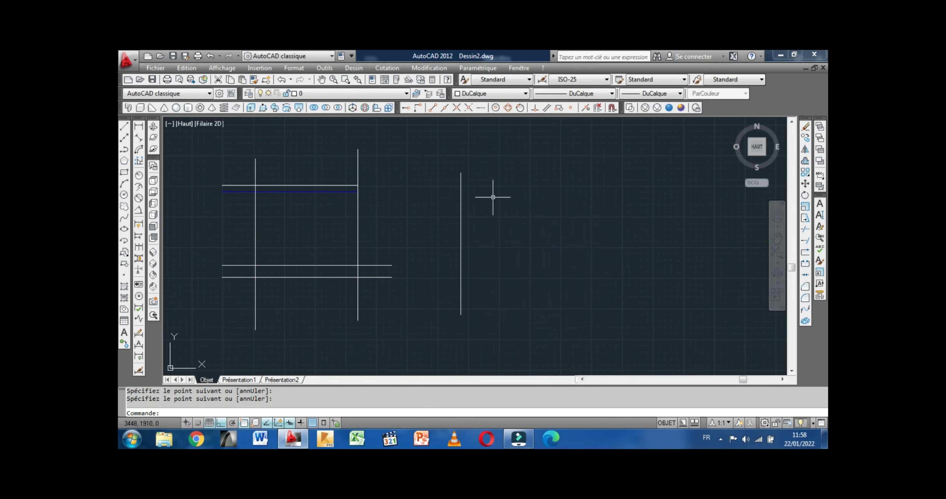
# Step: Extend the blue horizontal line to the separate vertical line, using that line as the boundary
pyautogui.click(806, 243)
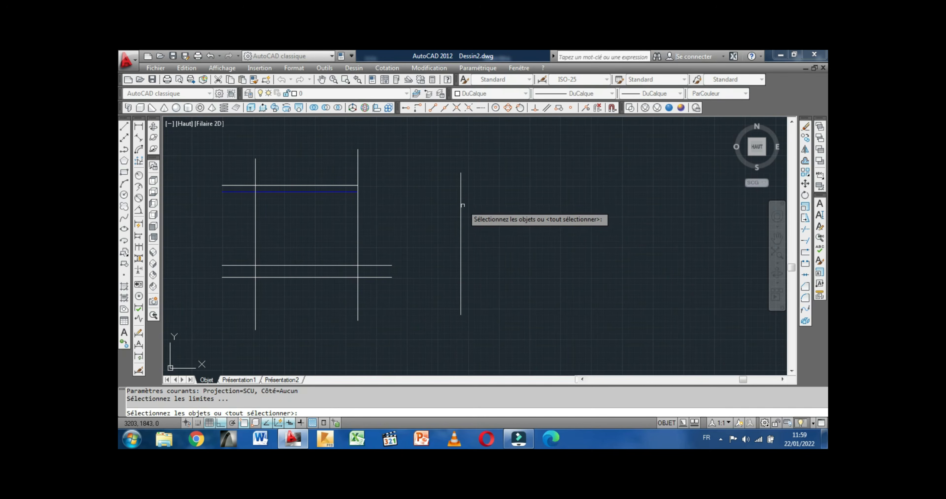
pyautogui.click(460, 206)
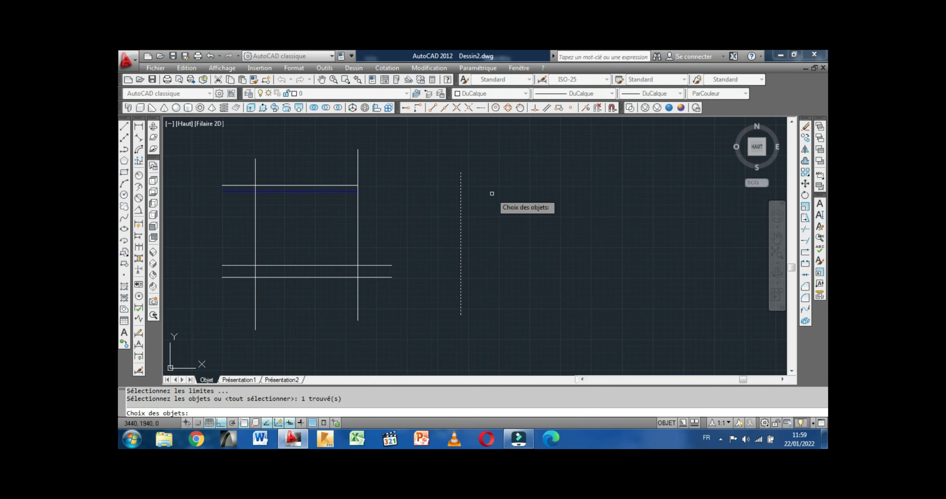
pyautogui.press('Return')
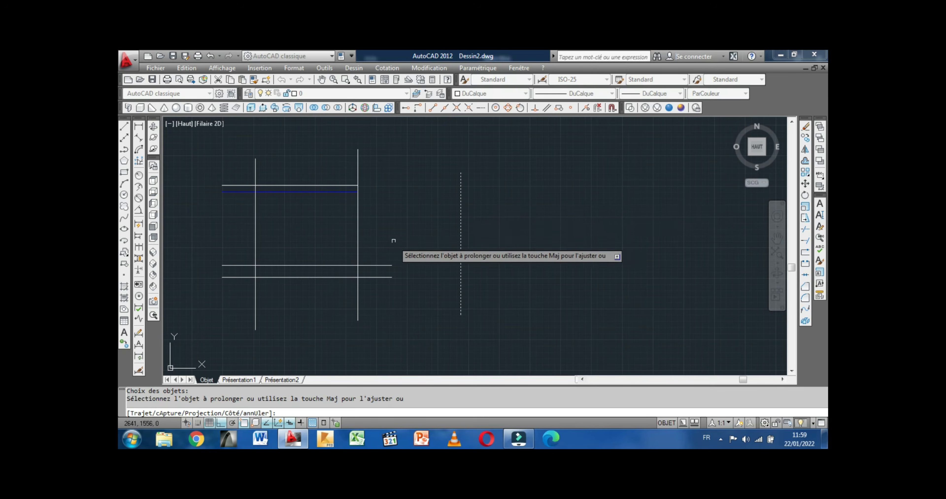
pyautogui.click(333, 192)
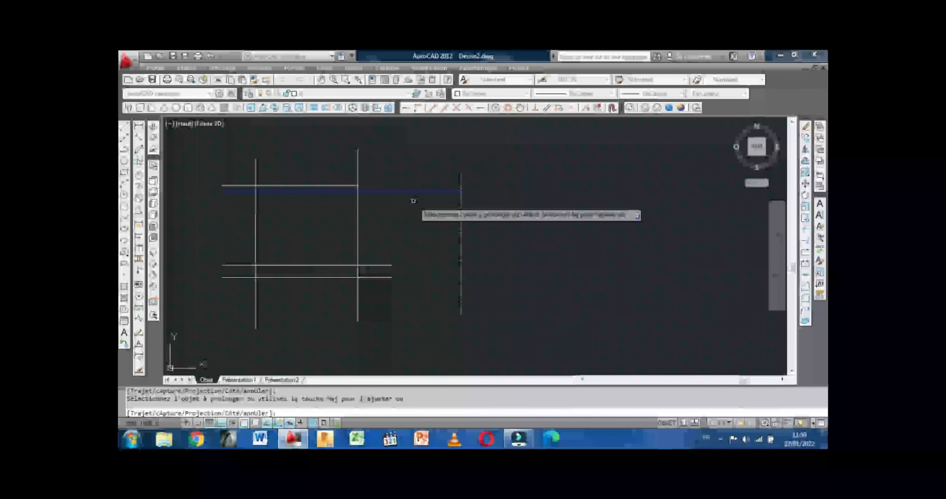
pyautogui.rightClick(413, 200)
pyautogui.click(432, 207)
pyautogui.scroll(3, 461, 196)
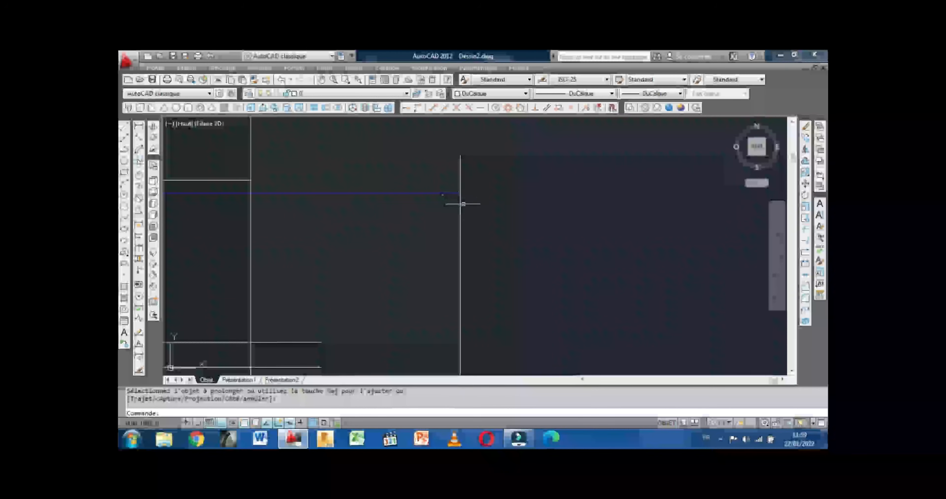
pyautogui.scroll(-3, 460, 169)
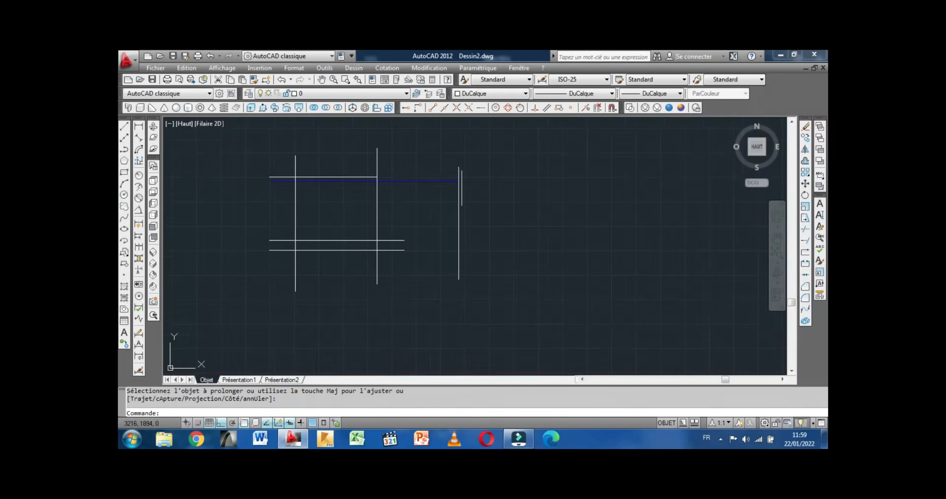
# Step: Erase all the lines in the drawing and turn off the grid display
pyautogui.scroll(3, 463, 171)
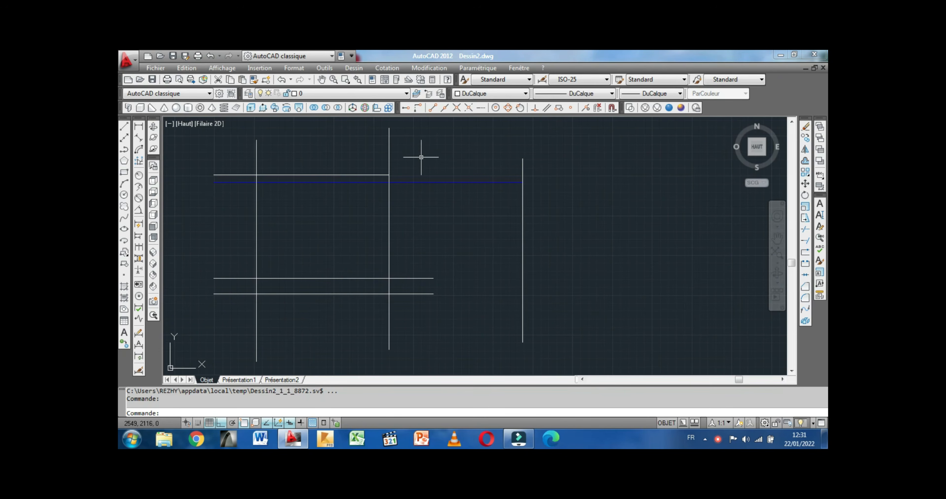
pyautogui.scroll(-2, 422, 155)
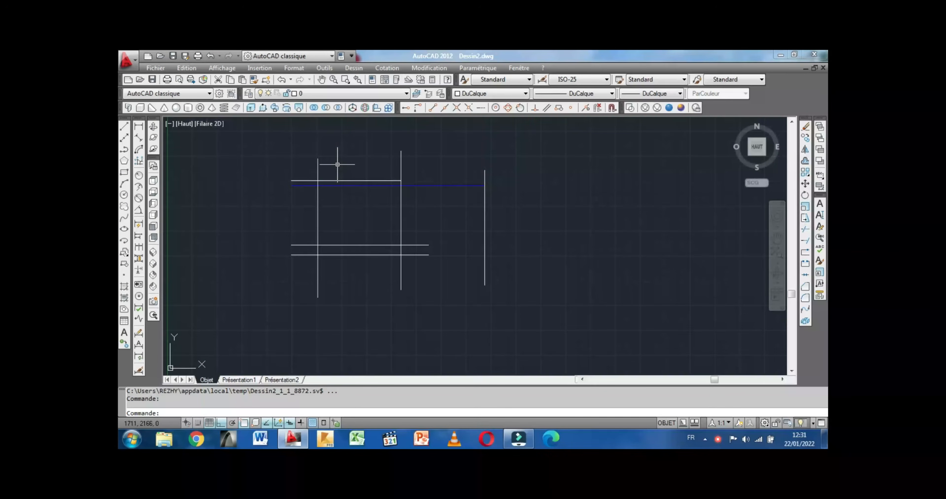
pyautogui.click(246, 141)
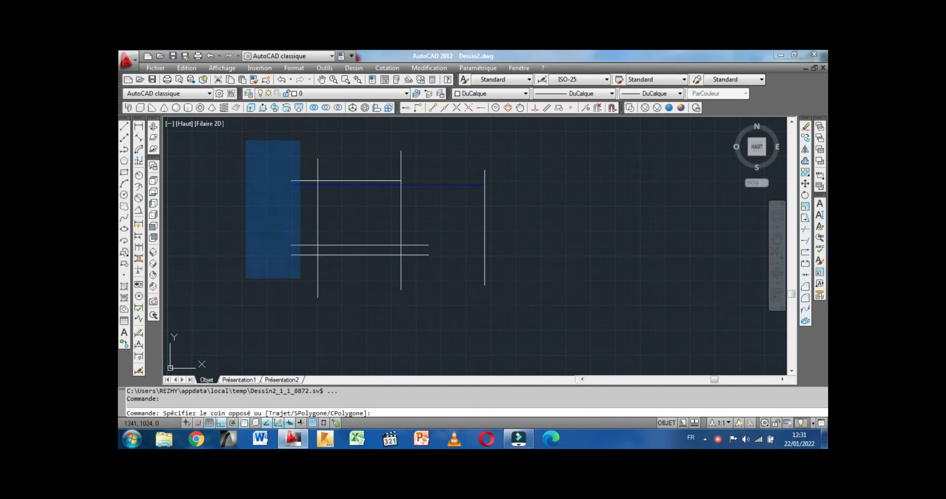
pyautogui.click(522, 328)
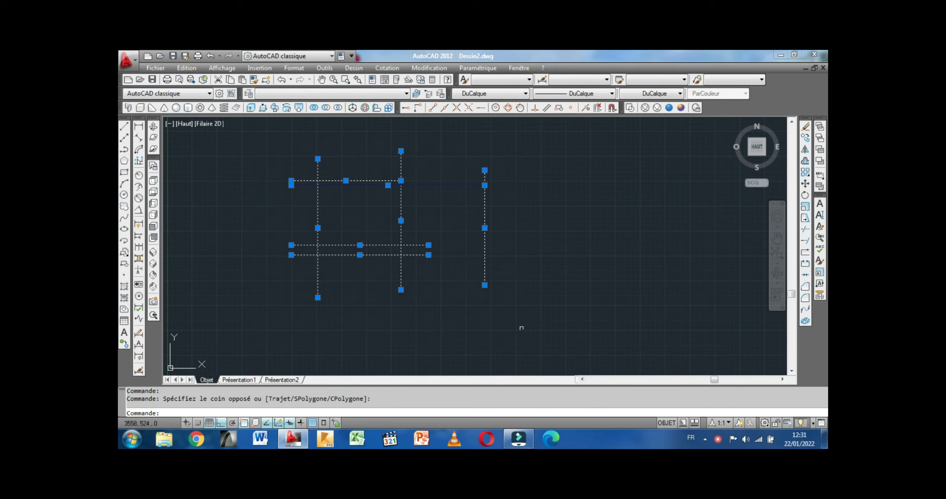
pyautogui.rightClick(504, 250)
pyautogui.click(546, 257)
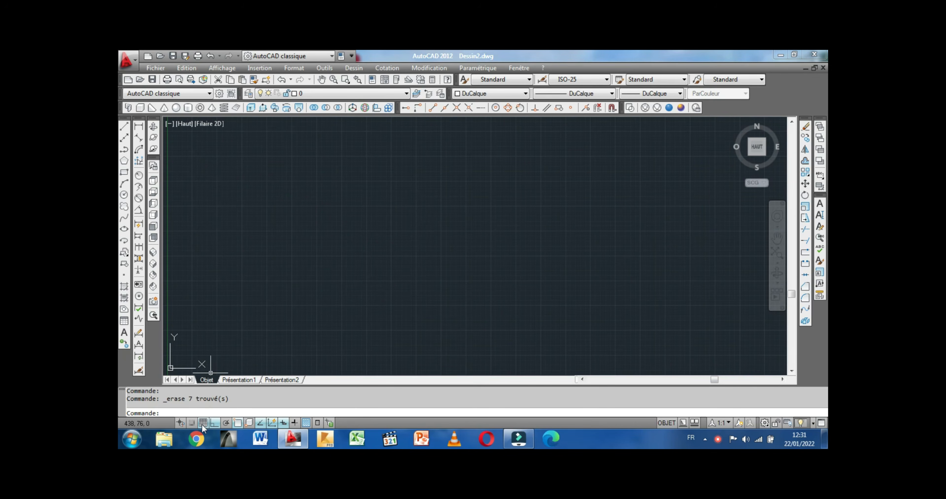
pyautogui.click(204, 424)
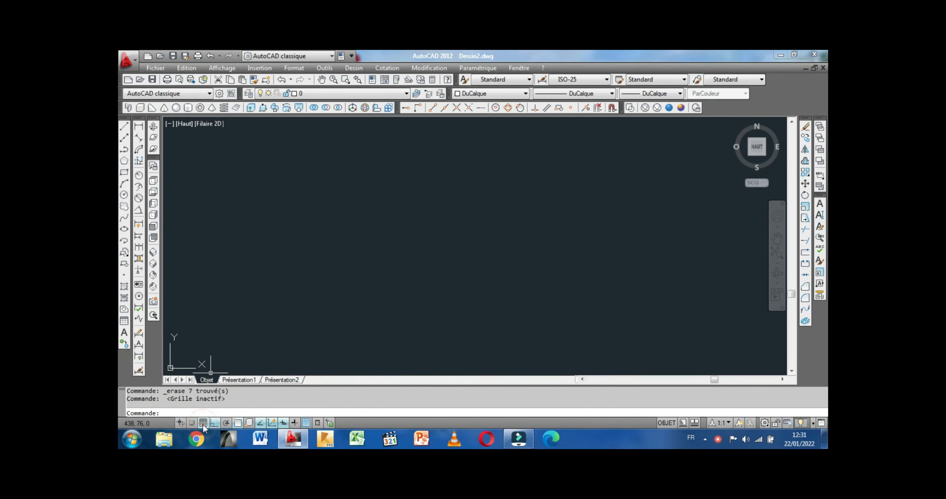
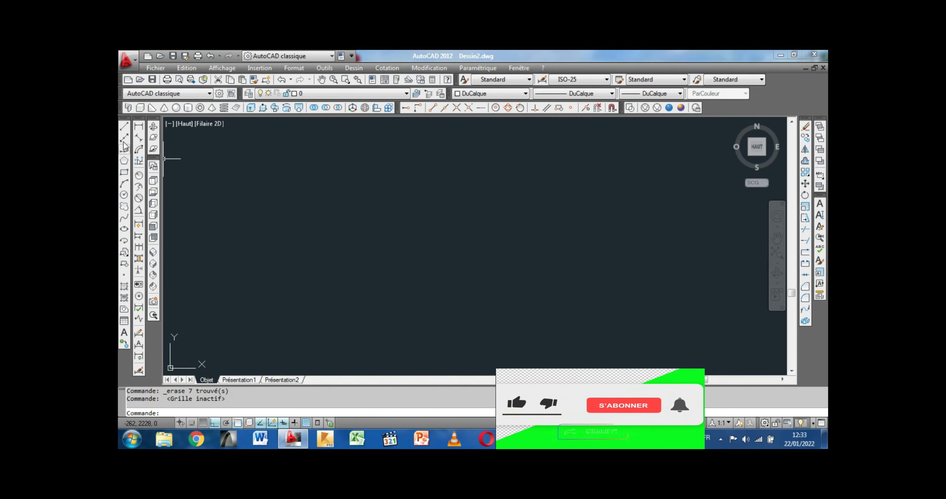
# Step: Draw a horizontal line 400 units long in the empty drawing area
pyautogui.click(125, 127)
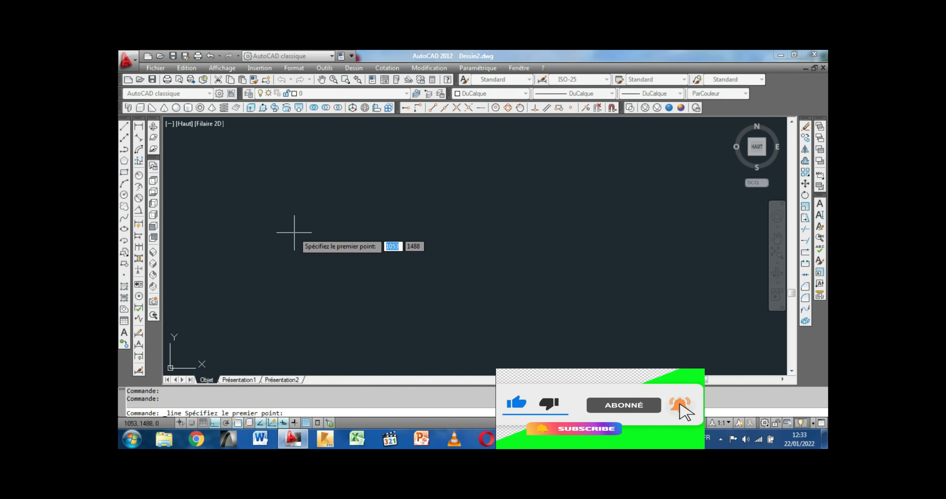
pyautogui.click(293, 219)
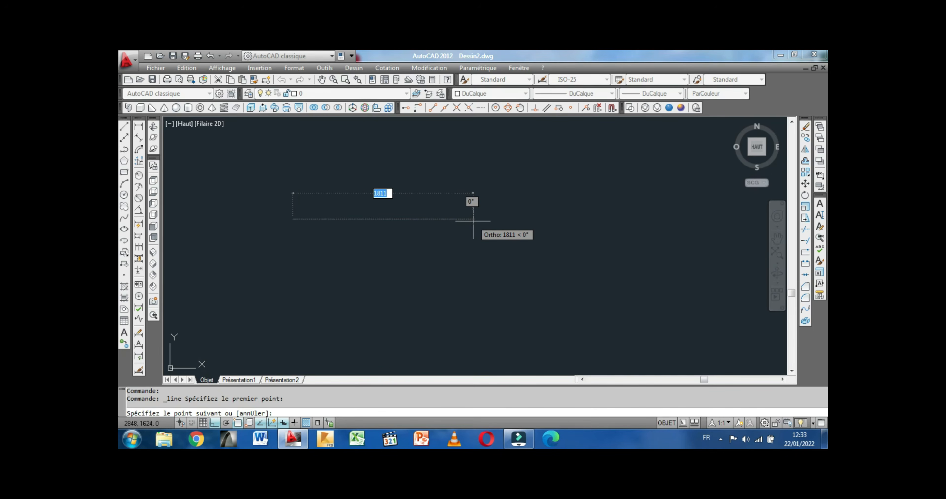
pyautogui.write('4')
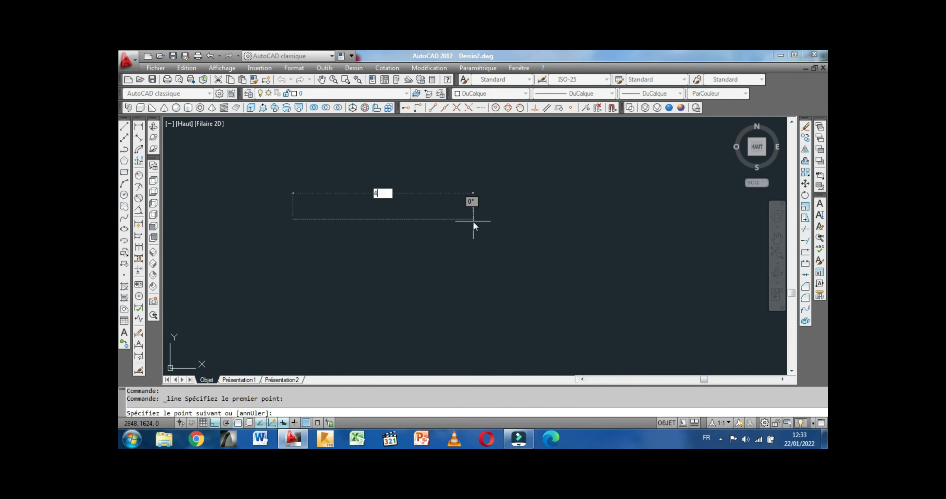
pyautogui.write('00')
pyautogui.press('Return')
pyautogui.rightClick(473, 220)
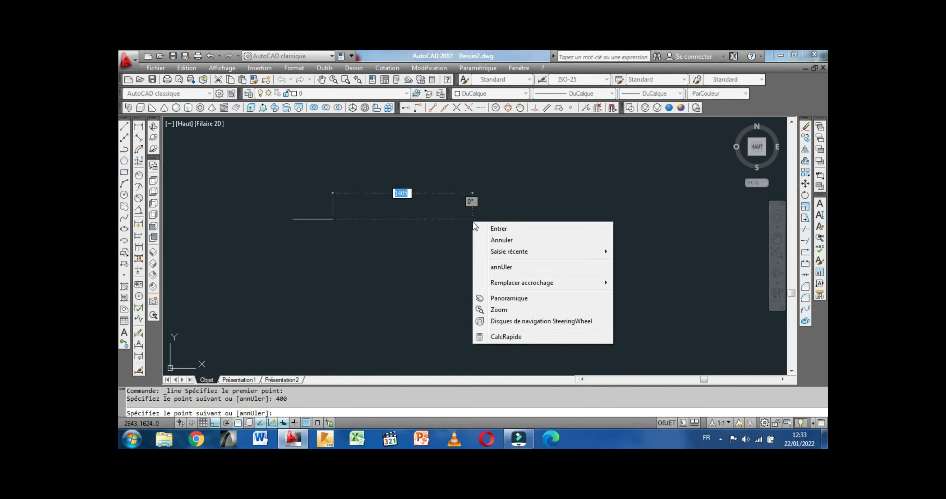
pyautogui.click(500, 229)
# Step: Copy the 400-unit horizontal line 20 units straight up to form a pair of parallel lines
pyautogui.scroll(3, 298, 220)
pyautogui.moveTo(304, 225)
pyautogui.mouseDown(button='middle')
pyautogui.moveTo(332, 240)
pyautogui.moveTo(355, 219)
pyautogui.mouseUp(button='middle')
pyautogui.scroll(2, 363, 219)
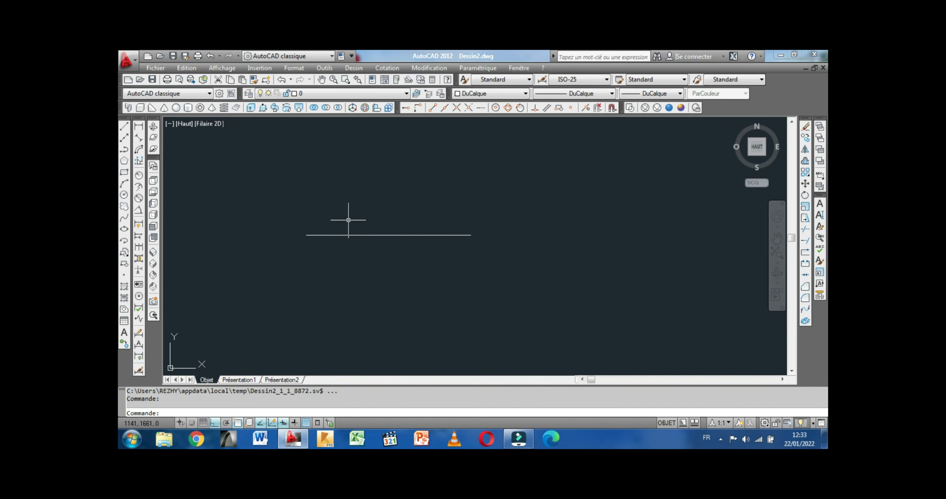
pyautogui.click(362, 235)
pyautogui.rightClick(358, 219)
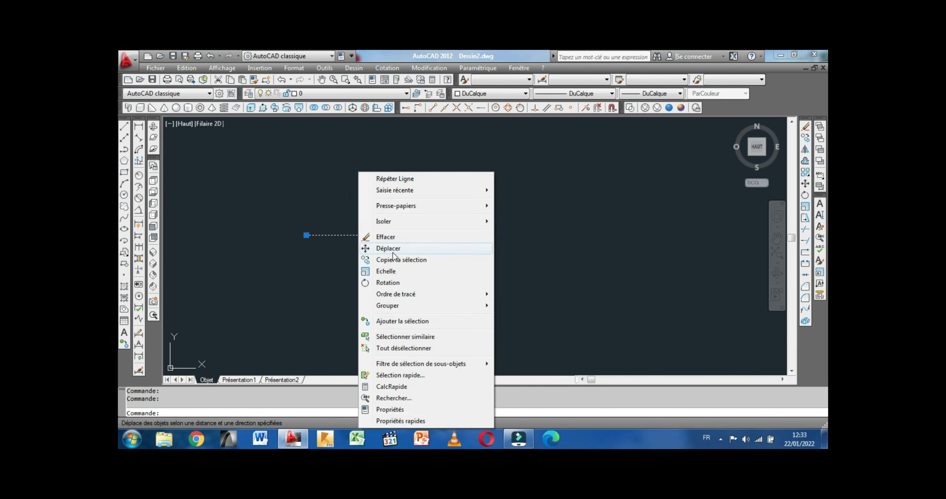
pyautogui.click(404, 264)
pyautogui.click(384, 268)
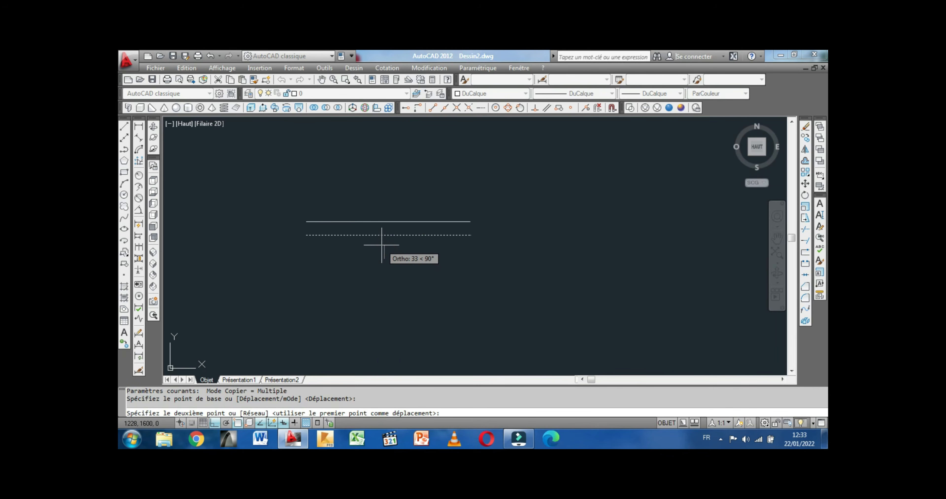
pyautogui.write('20')
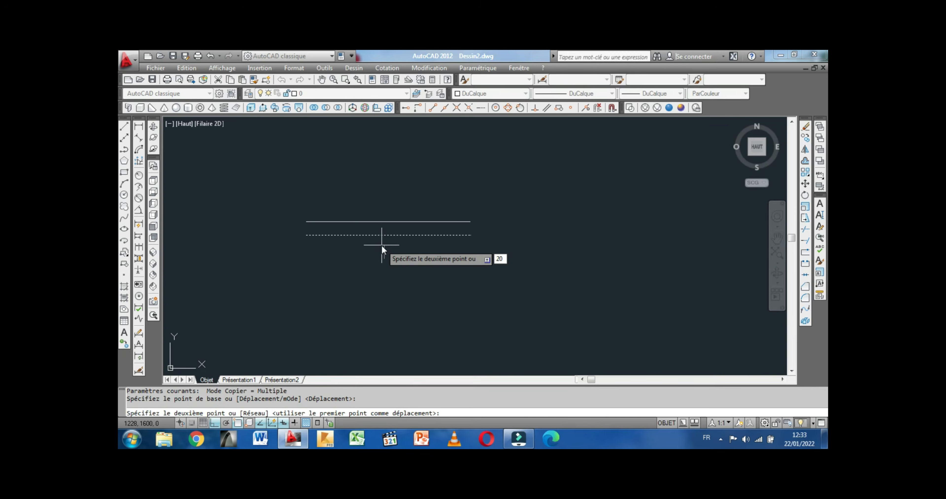
pyautogui.press('Return')
pyautogui.rightClick(382, 245)
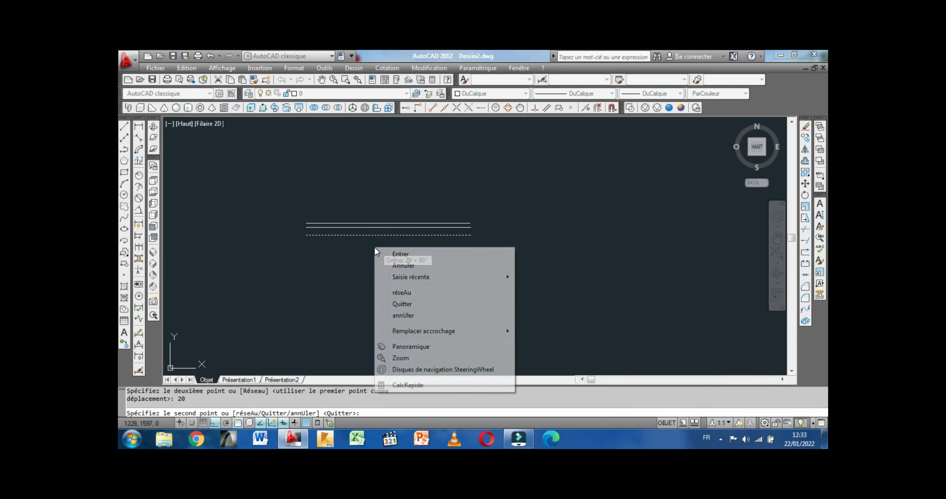
pyautogui.click(400, 254)
# Step: Copy both parallel horizontal lines 400 units straight up
pyautogui.rightClick(372, 190)
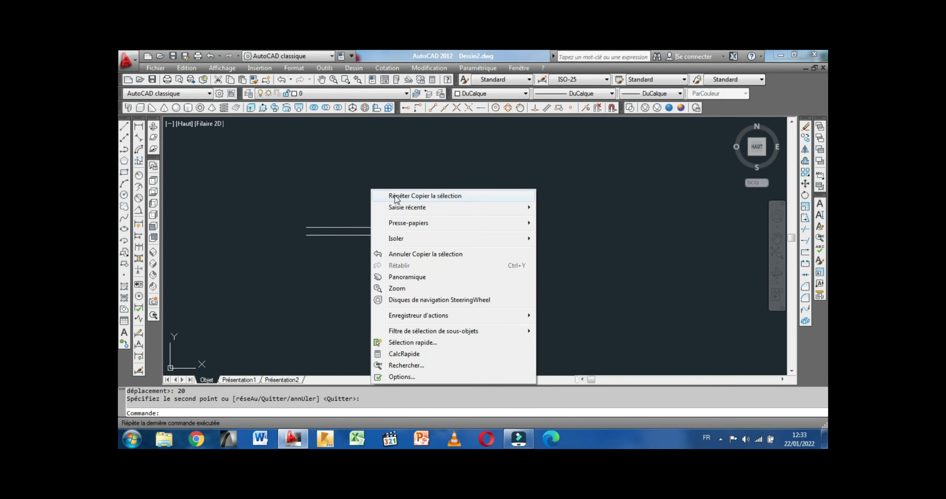
pyautogui.click(409, 197)
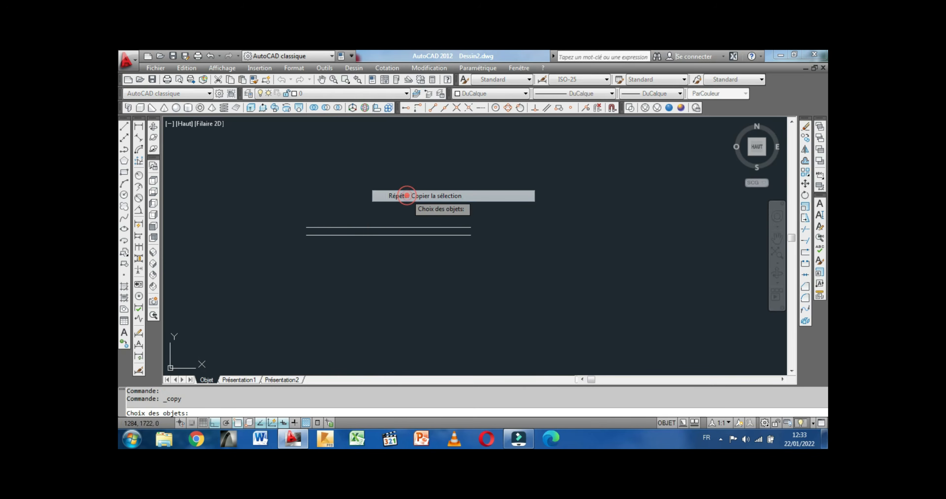
pyautogui.click(497, 203)
pyautogui.click(274, 282)
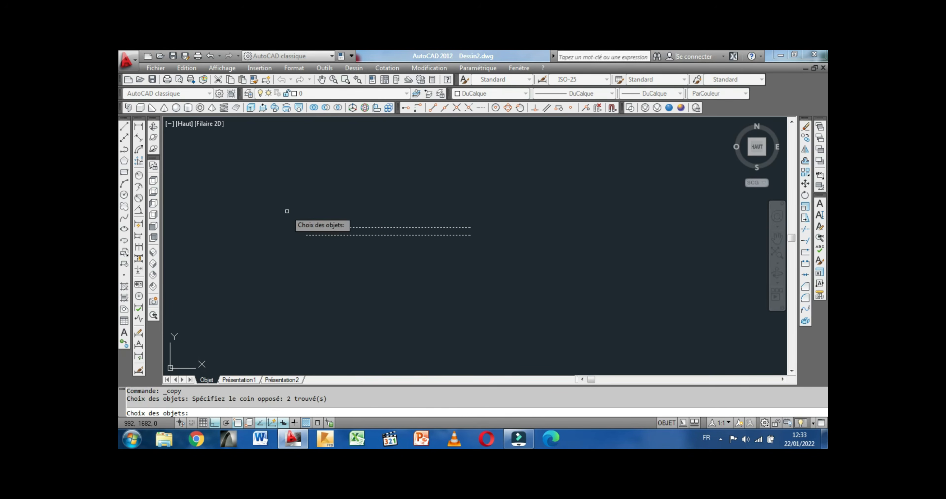
pyautogui.moveTo(286, 213); pyautogui.dragTo(281, 247, button='middle')
pyautogui.press('Return')
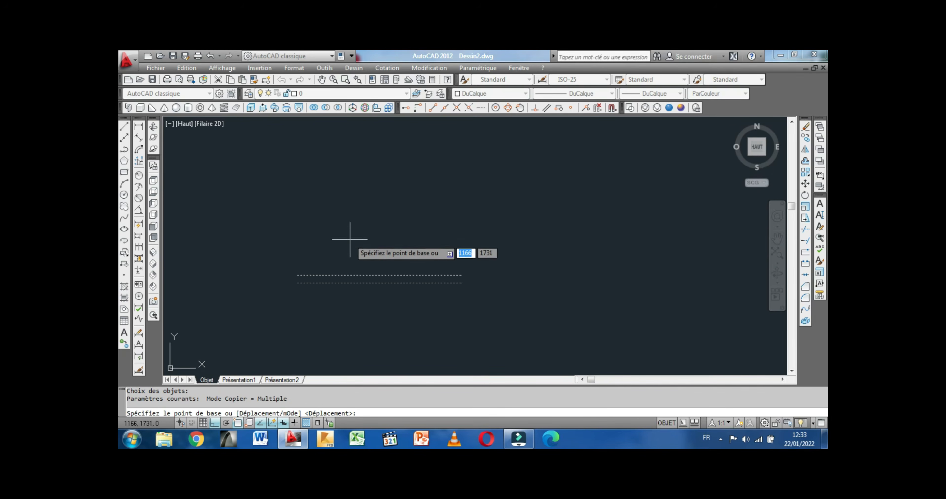
pyautogui.click(353, 190)
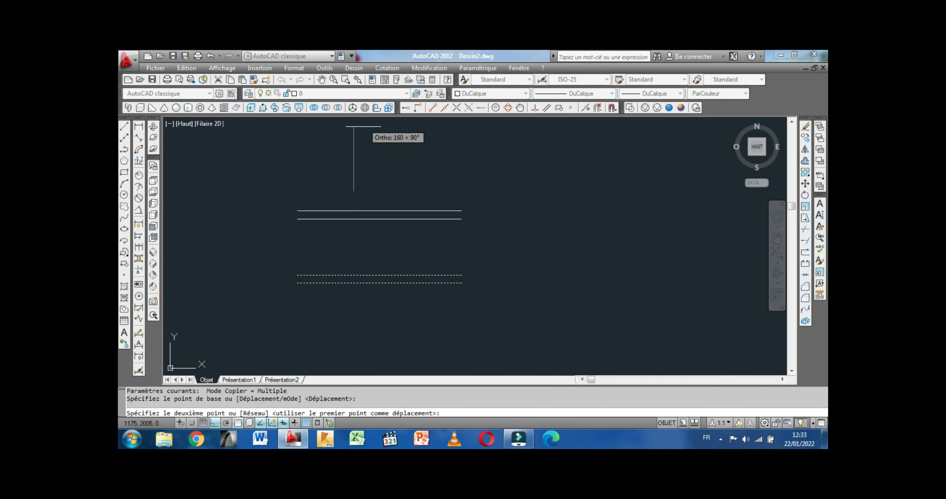
pyautogui.moveTo(362, 136); pyautogui.dragTo(359, 174, button='middle')
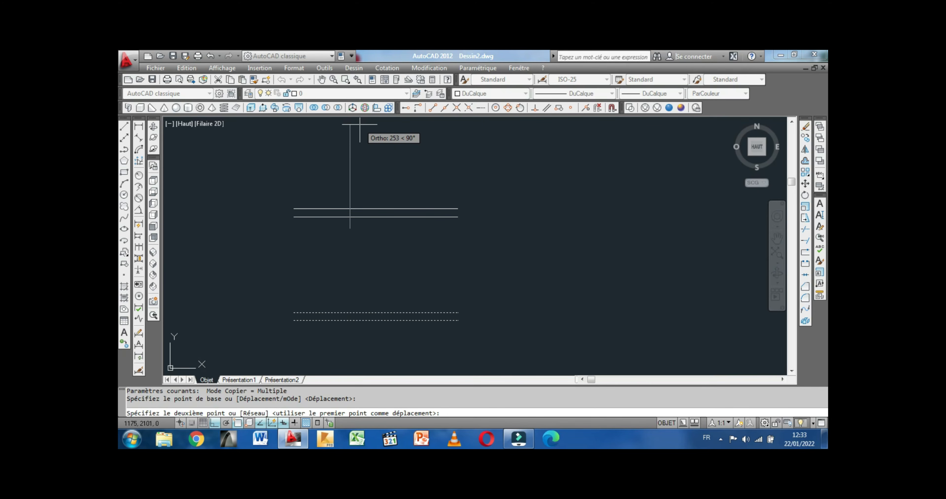
pyautogui.write('4')
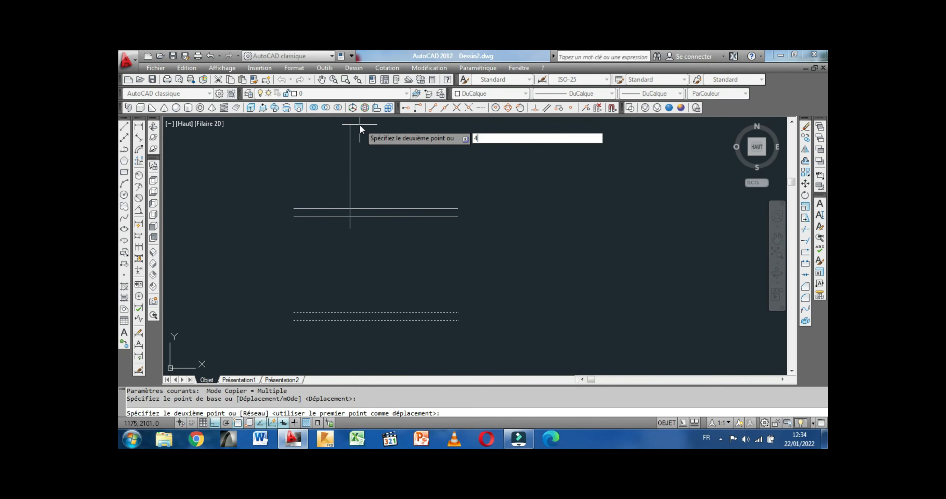
pyautogui.write('00')
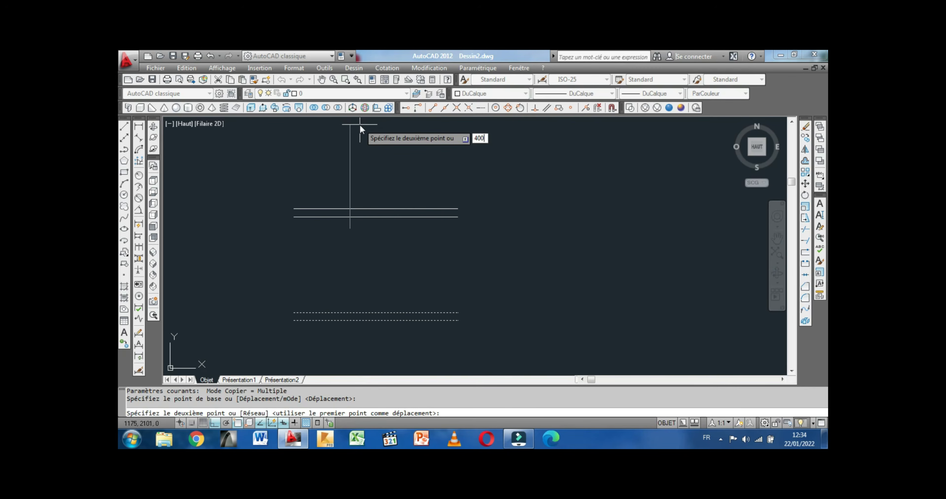
pyautogui.press('Return')
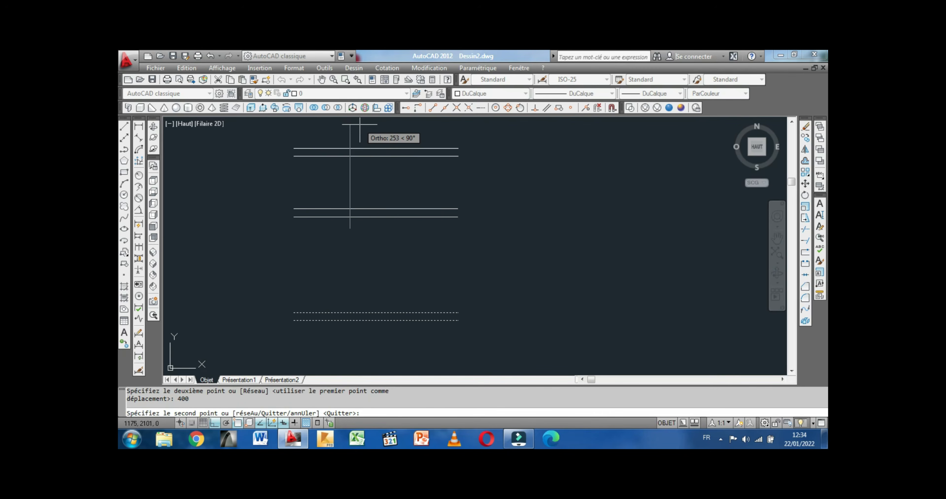
pyautogui.rightClick(360, 124)
pyautogui.click(375, 133)
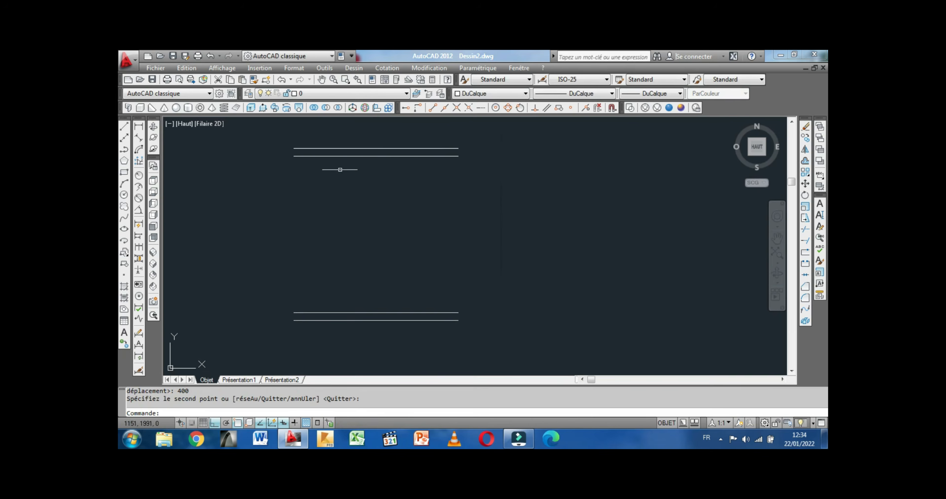
# Step: Draw a vertical line joining the left endpoints of the uppermost and lowermost horizontal lines
pyautogui.scroll(-1, 340, 169)
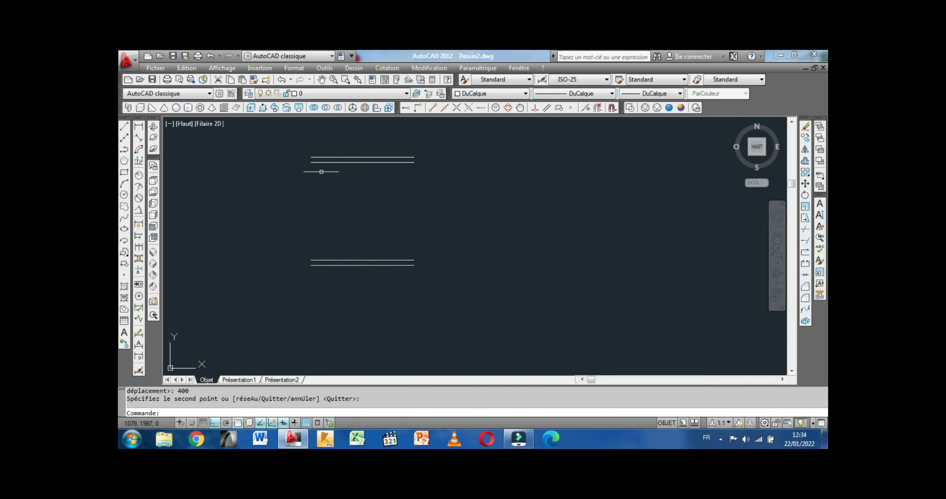
pyautogui.click(125, 127)
pyautogui.click(310, 158)
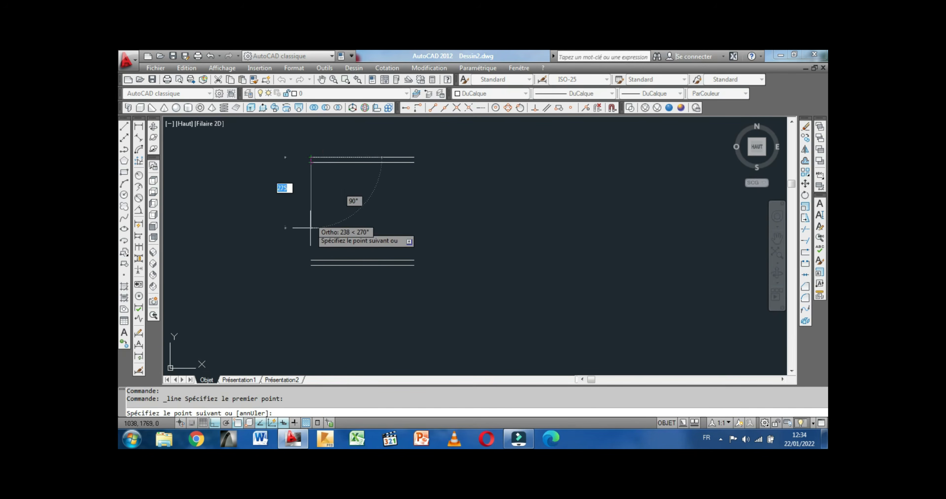
pyautogui.click(311, 266)
pyautogui.rightClick(312, 267)
pyautogui.click(344, 273)
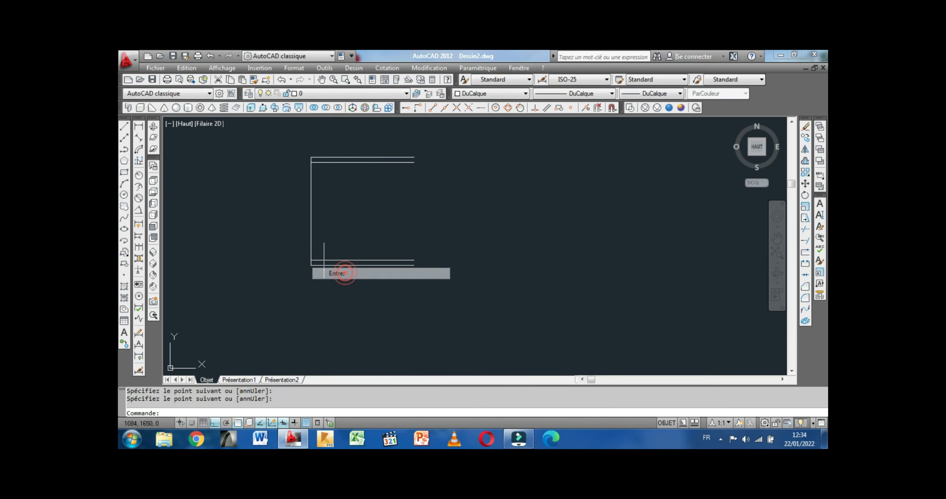
# Step: Copy the vertical line 20 units to the right, inside the shape
pyautogui.click(311, 219)
pyautogui.rightClick(330, 221)
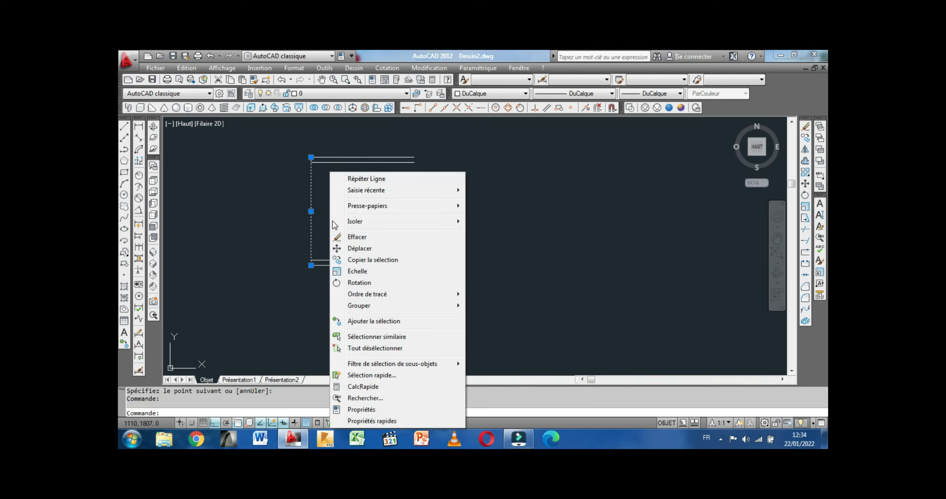
pyautogui.click(368, 260)
pyautogui.click(338, 229)
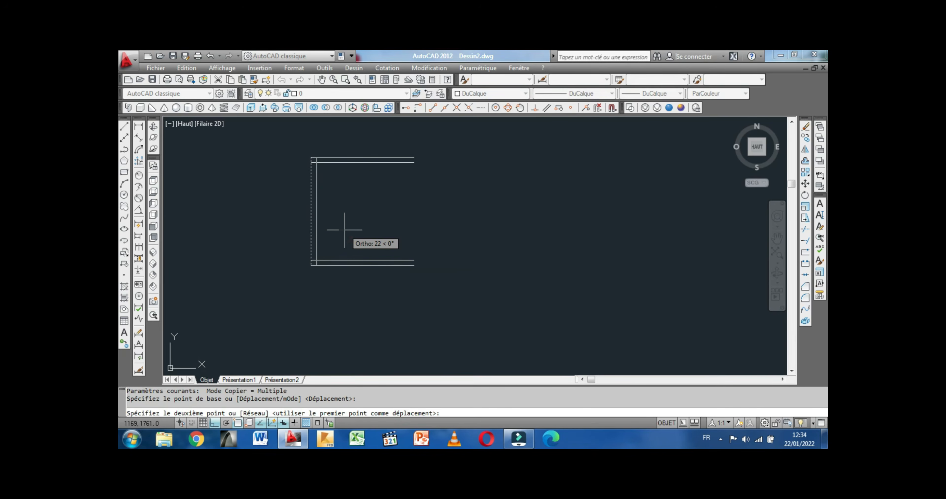
pyautogui.write('20')
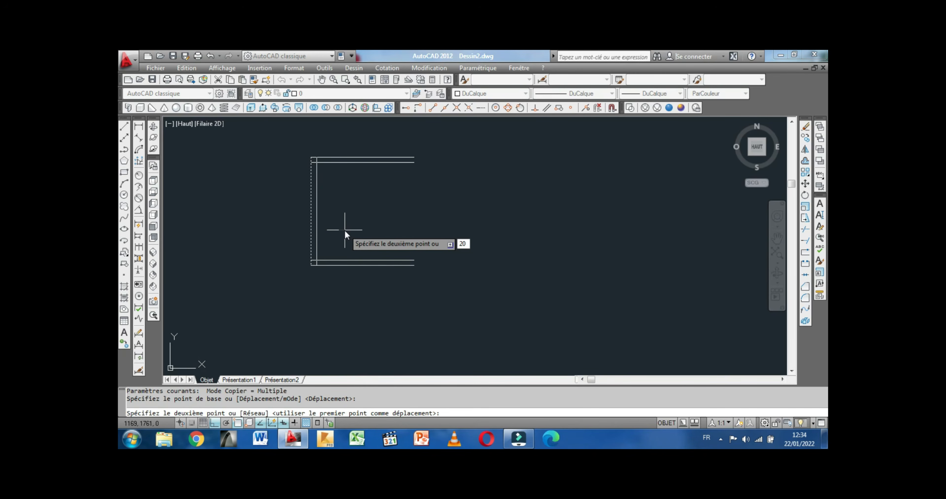
pyautogui.press('Return')
pyautogui.rightClick(345, 230)
pyautogui.click(382, 238)
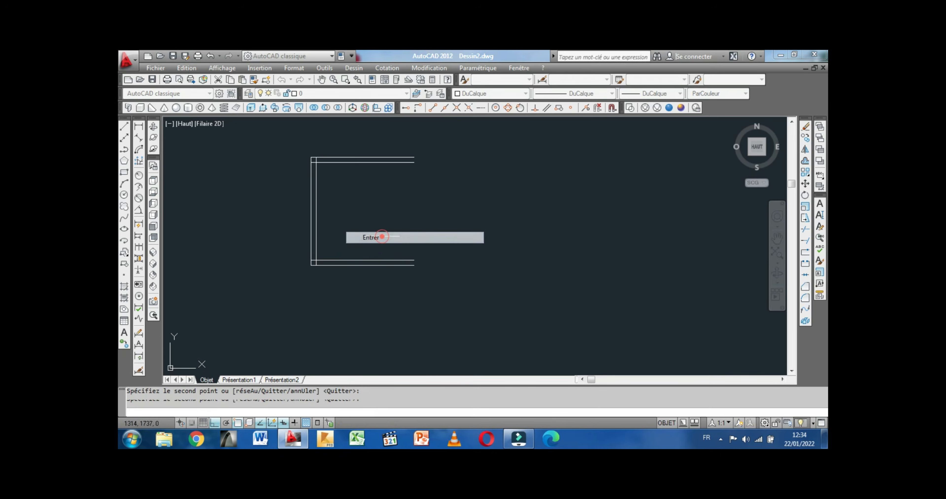
# Step: Mirror the two left vertical lines about a vertical axis through the horizontal lines' midpoint, keeping the source objects
pyautogui.moveTo(356, 225); pyautogui.dragTo(338, 234, button='middle')
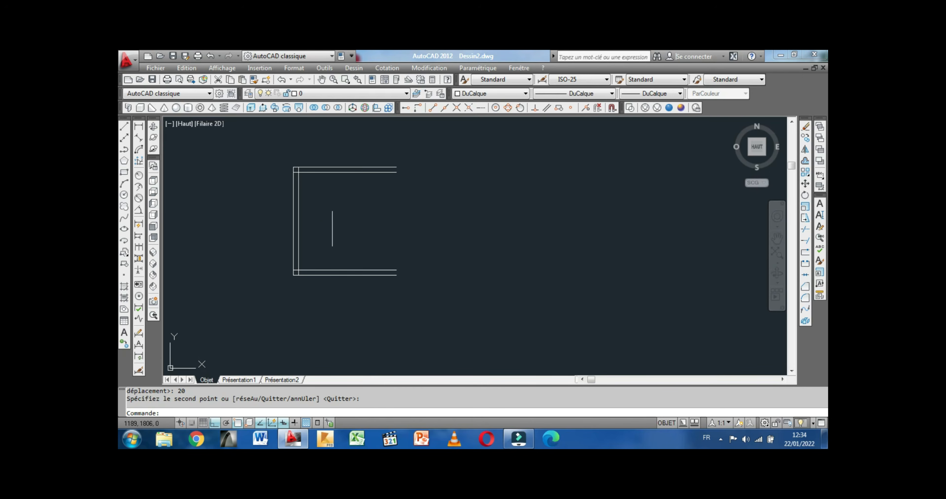
pyautogui.click(322, 214)
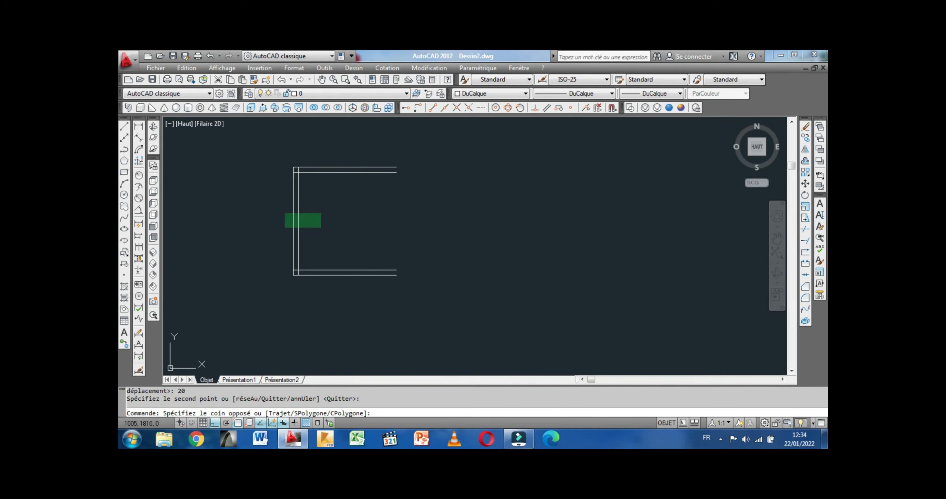
pyautogui.click(285, 227)
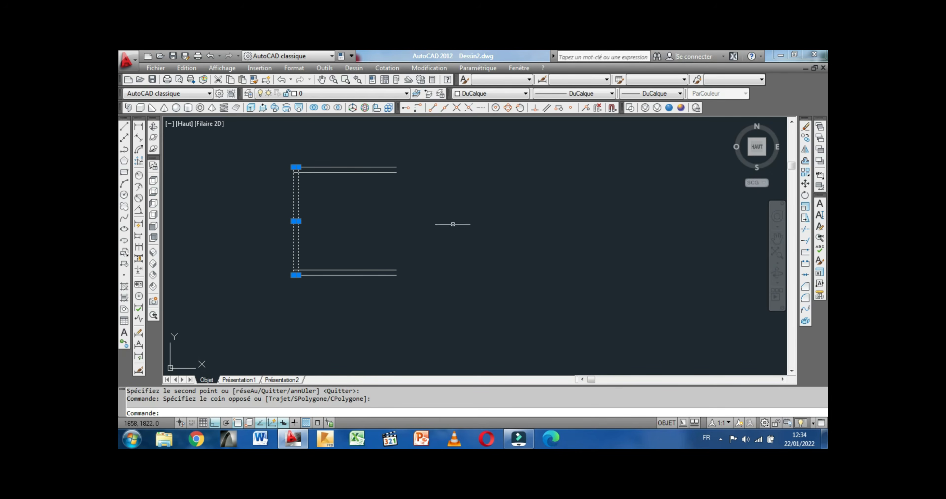
pyautogui.click(805, 150)
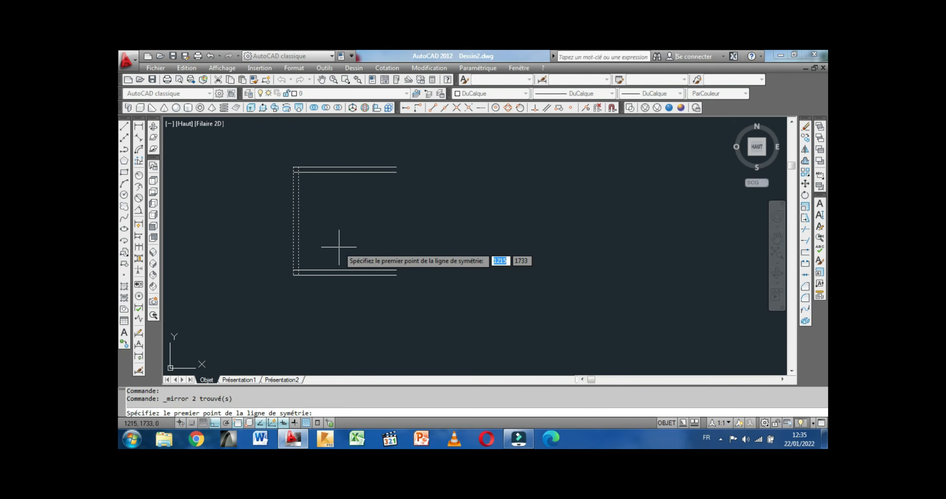
pyautogui.click(344, 270)
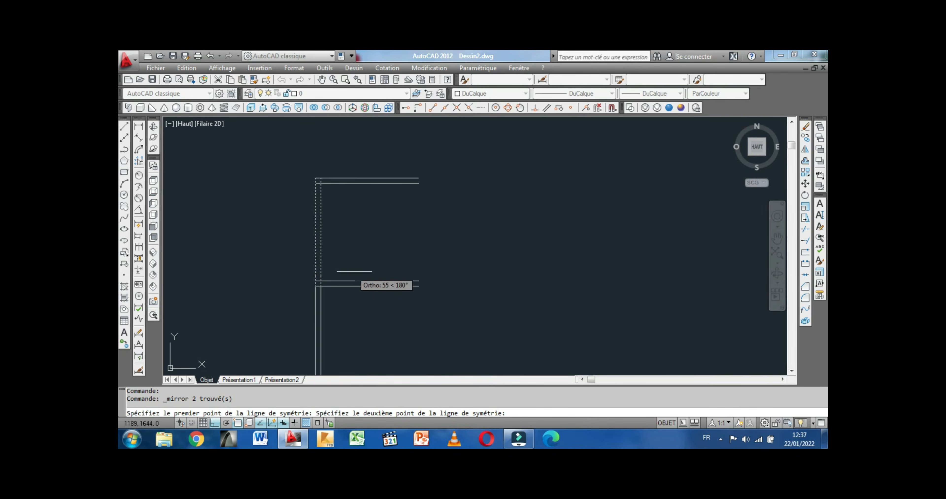
pyautogui.scroll(-3, 380, 268)
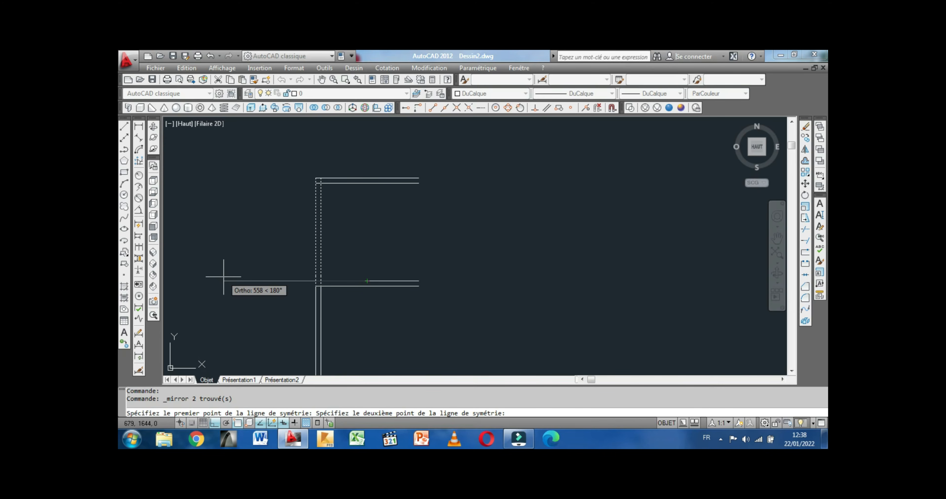
pyautogui.click(364, 238)
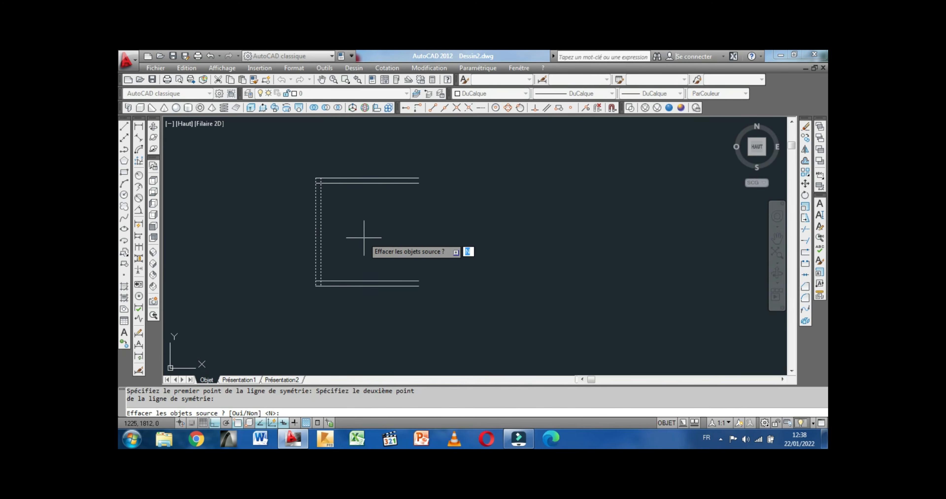
pyautogui.rightClick(365, 242)
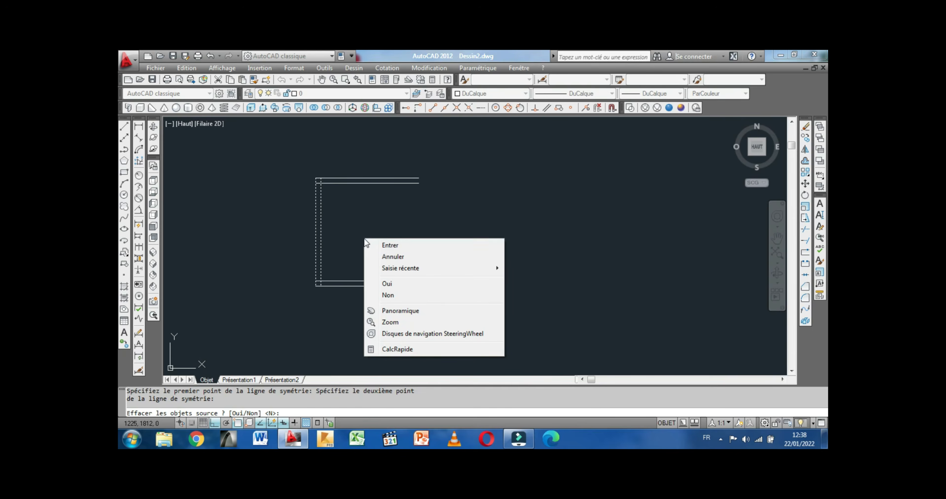
pyautogui.click(390, 245)
pyautogui.moveTo(369, 246); pyautogui.dragTo(383, 252, button='middle')
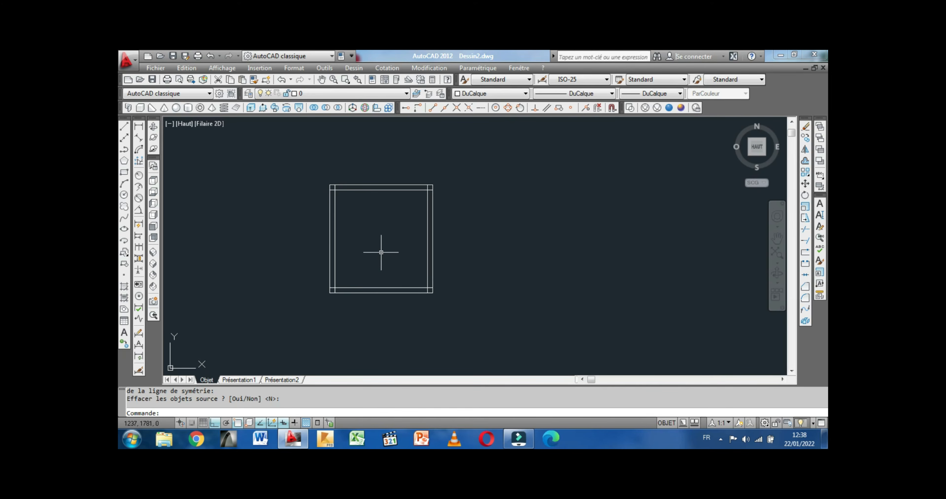
pyautogui.moveTo(381, 252); pyautogui.dragTo(385, 254, button='middle')
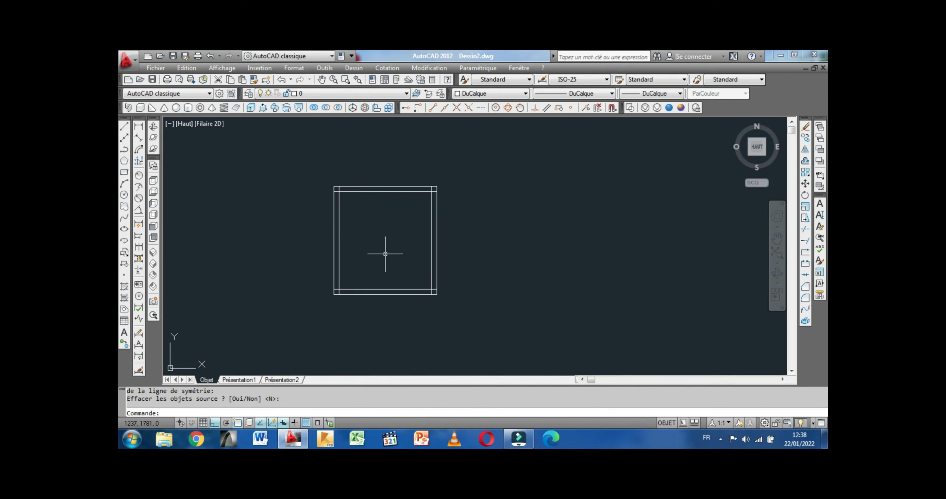
pyautogui.click(348, 243)
pyautogui.click(325, 244)
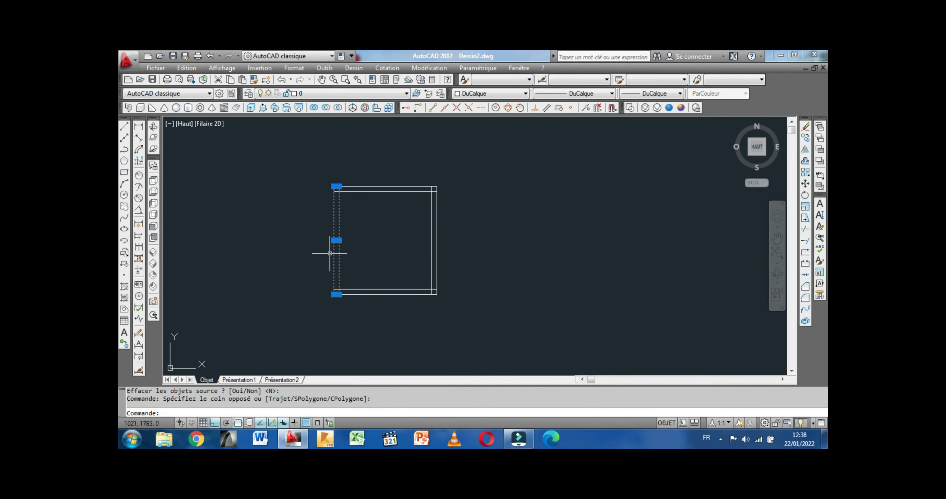
pyautogui.click(443, 252)
pyautogui.click(421, 256)
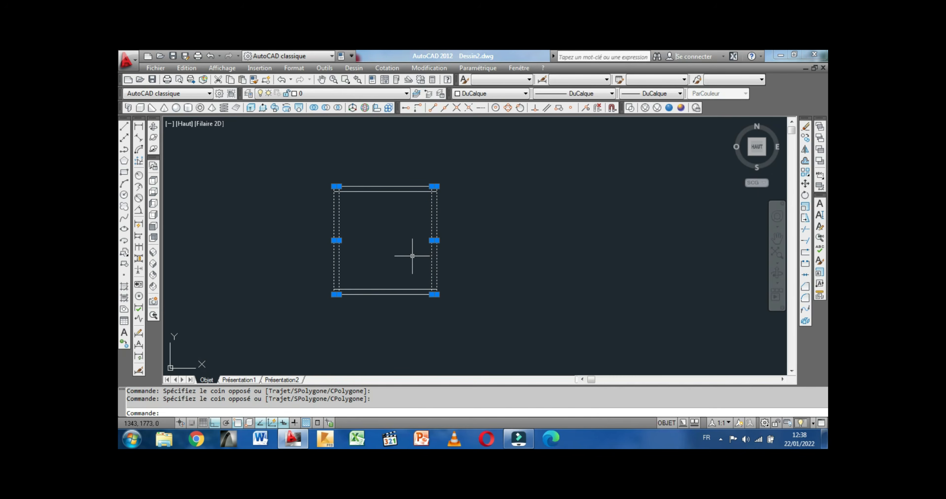
pyautogui.press('Escape')
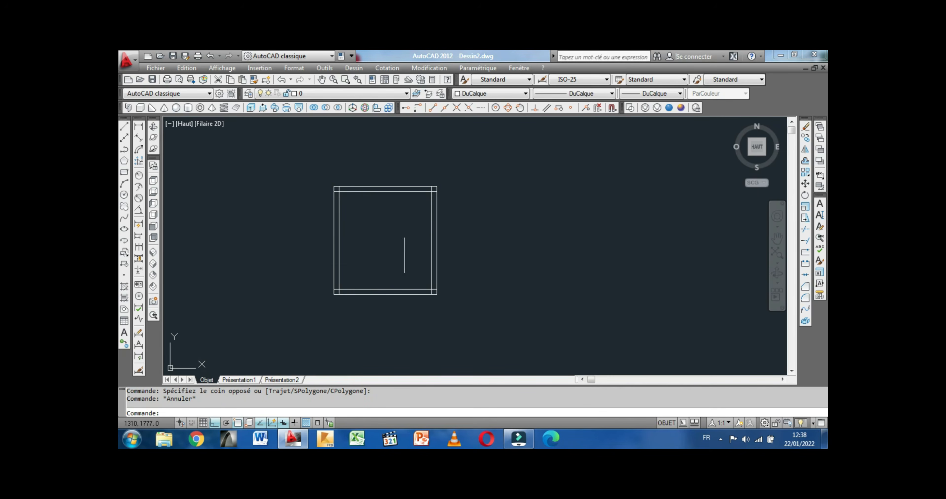
pyautogui.moveTo(395, 257); pyautogui.dragTo(390, 260, button='middle')
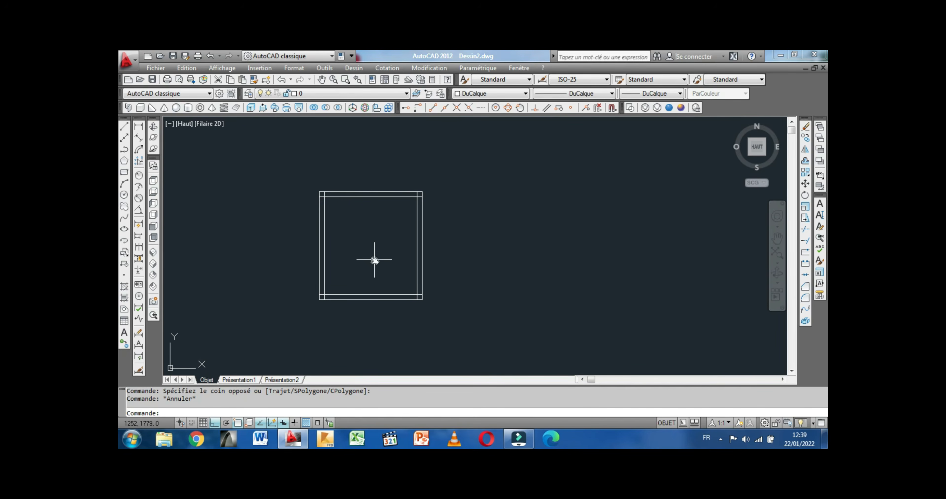
pyautogui.moveTo(374, 260); pyautogui.dragTo(383, 262, button='middle')
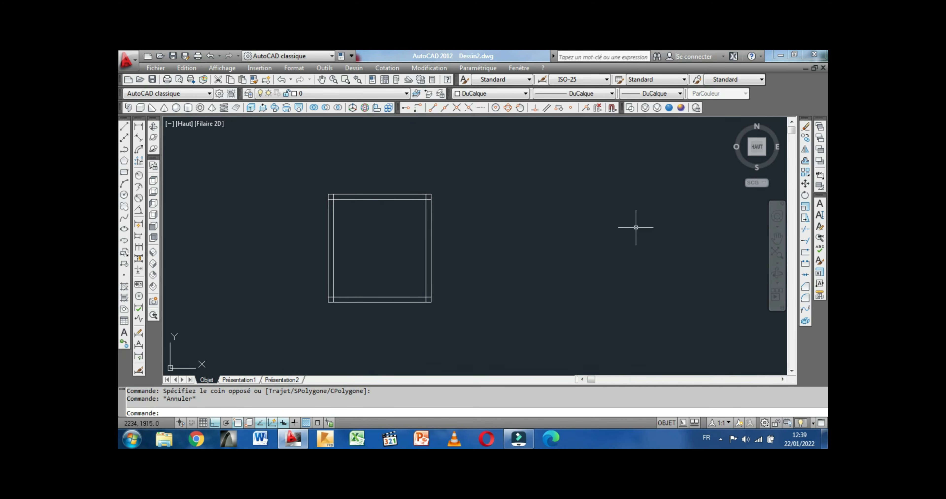
pyautogui.click(805, 229)
pyautogui.press('Return')
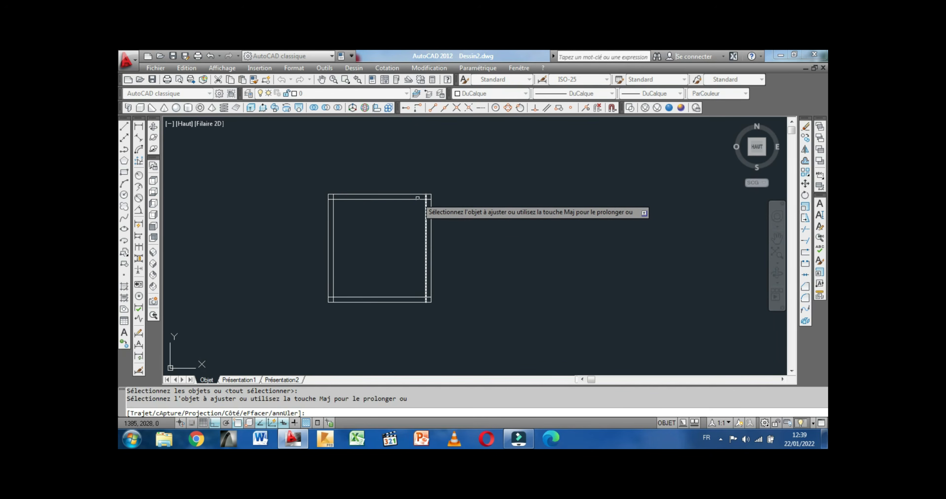
pyautogui.moveTo(411, 214); pyautogui.dragTo(423, 213, button='middle')
pyautogui.scroll(4, 437, 204)
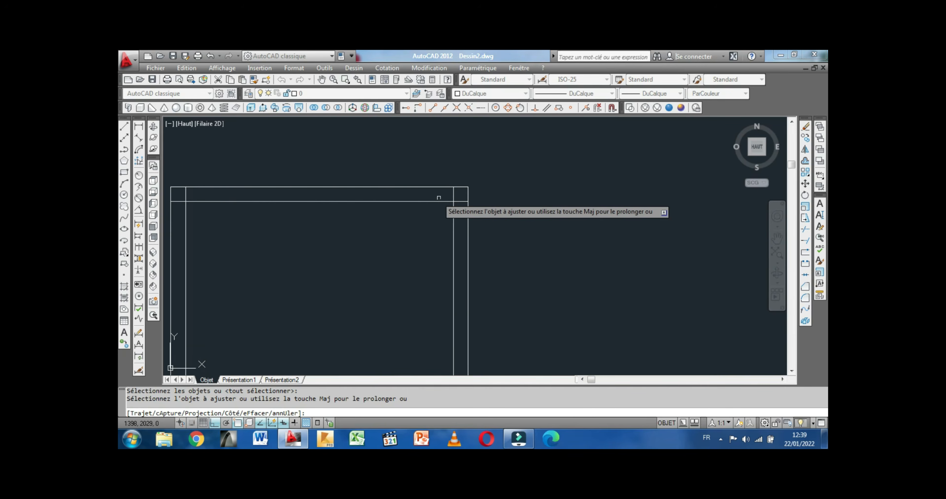
pyautogui.scroll(-4, 508, 182)
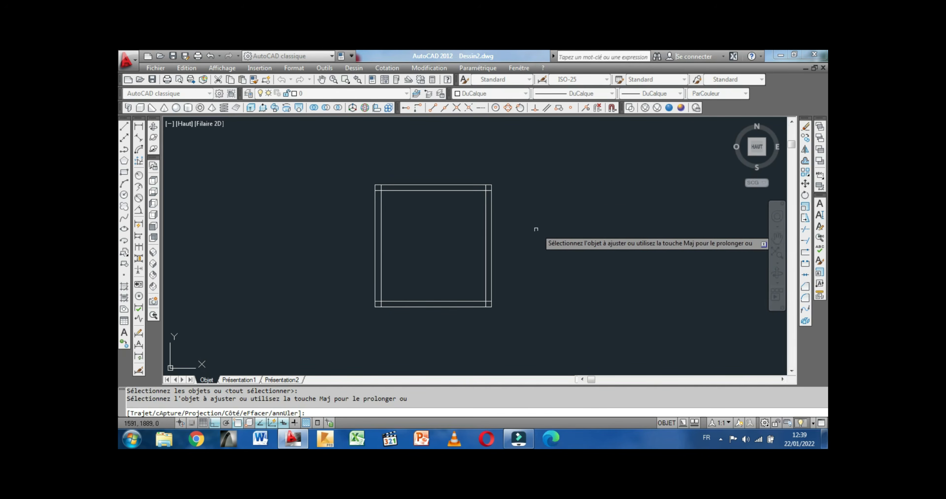
pyautogui.rightClick(512, 226)
pyautogui.click(556, 237)
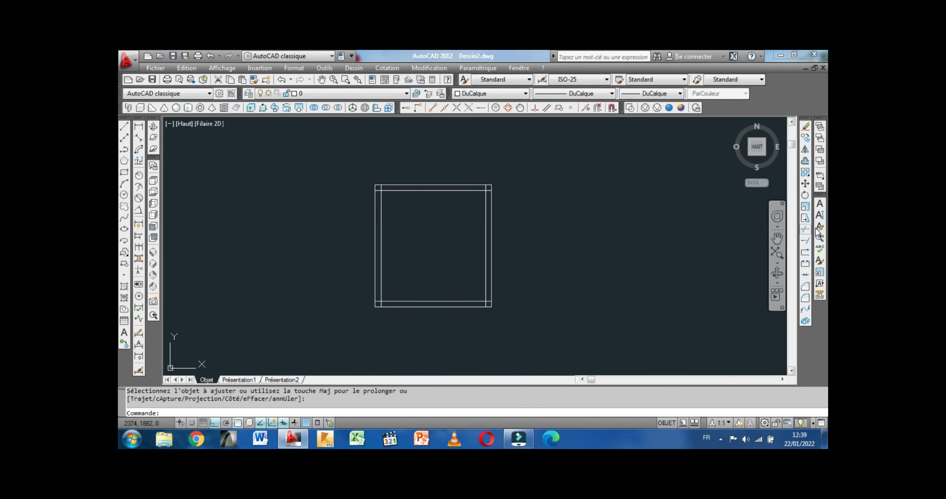
# Step: Trim the overlapping inner line ends at the two upper corners of the double-lined square, using all objects as cutting edges
pyautogui.click(806, 230)
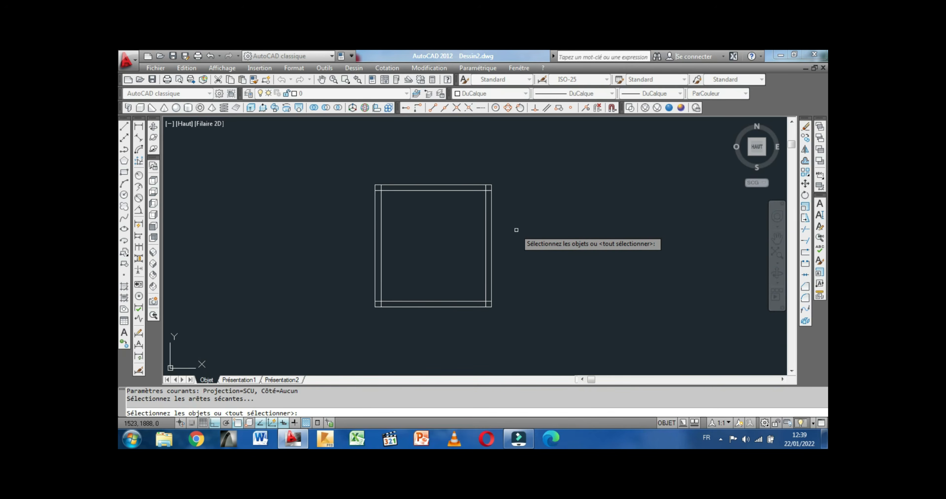
pyautogui.press('Return')
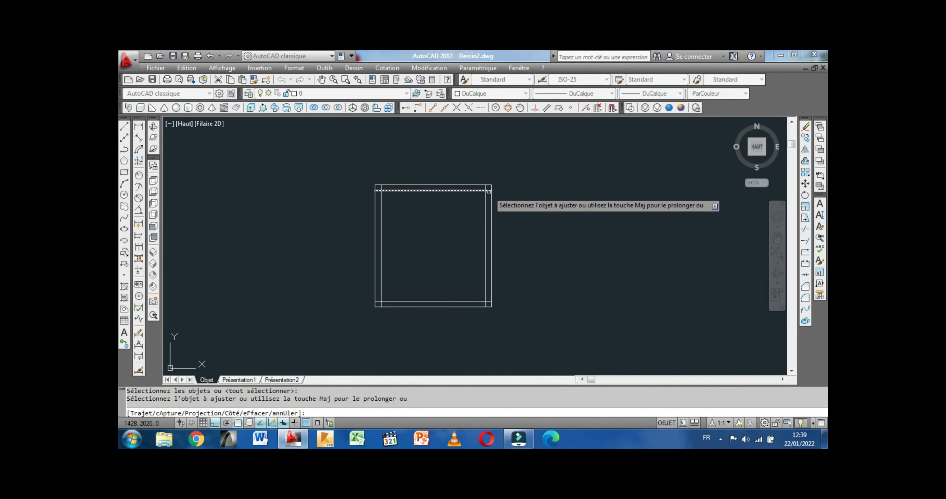
pyautogui.scroll(5, 489, 190)
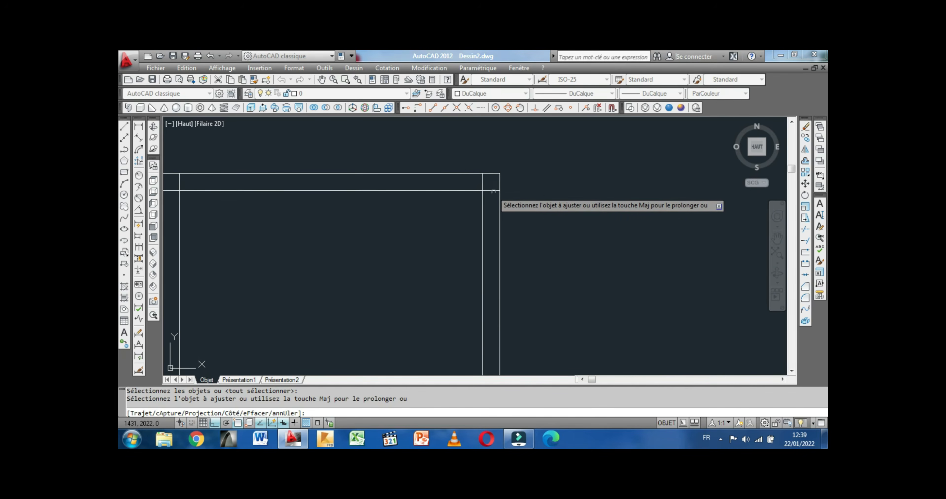
pyautogui.click(494, 190)
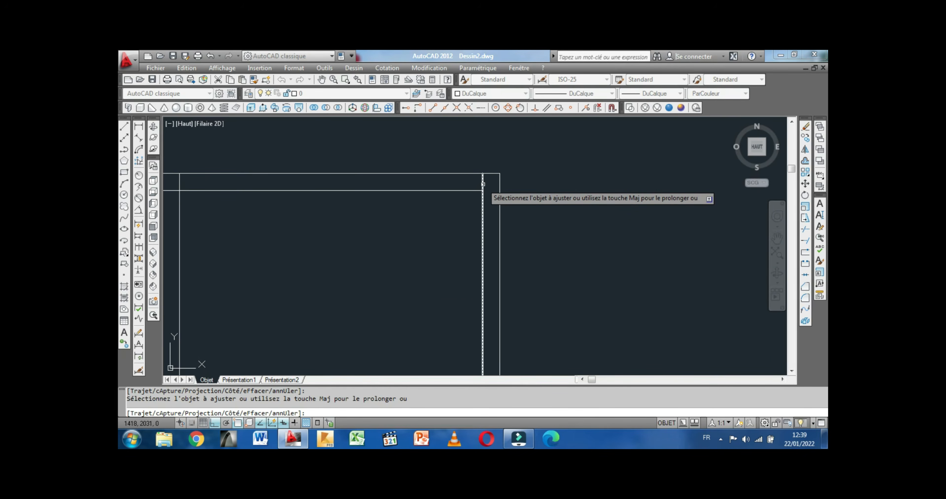
pyautogui.scroll(-5, 489, 188)
pyautogui.scroll(5, 407, 190)
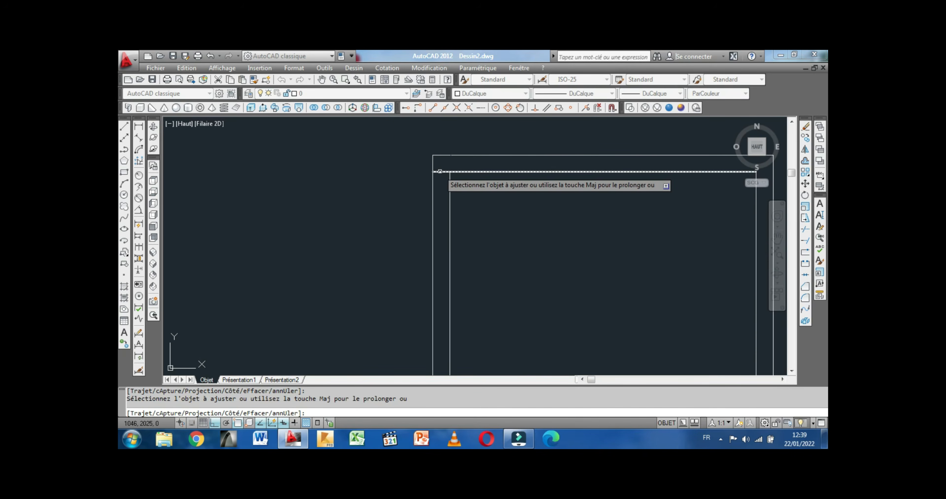
# Step: Trim the overlapping inner line ends at the square's two lower corners and finish trimming
pyautogui.scroll(-5, 437, 166)
pyautogui.scroll(3, 429, 253)
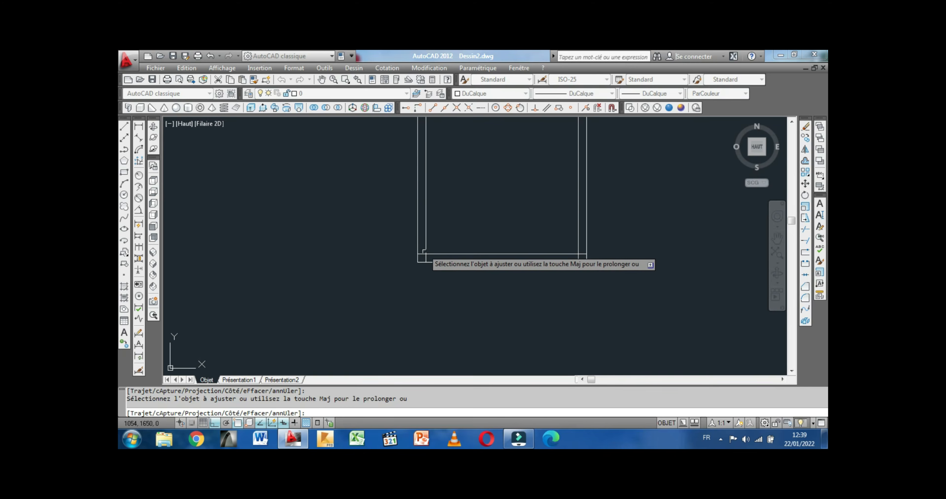
pyautogui.click(421, 254)
pyautogui.click(426, 258)
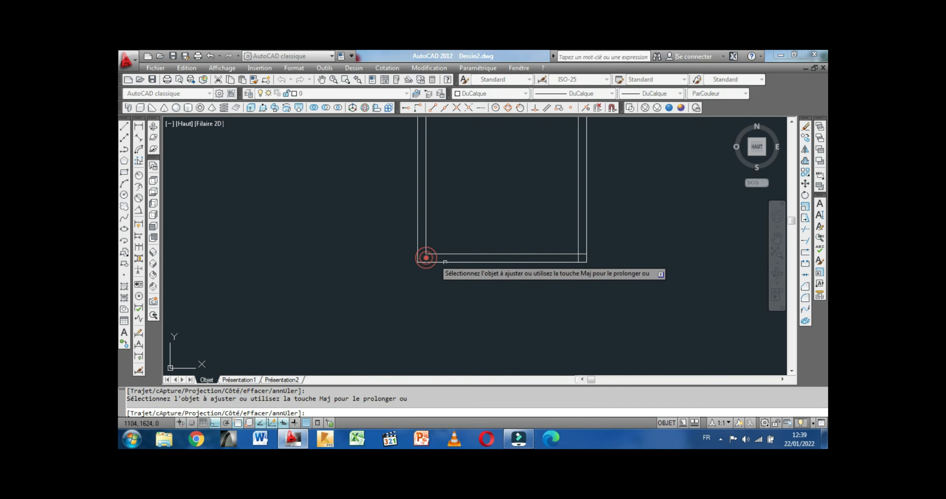
pyautogui.click(578, 259)
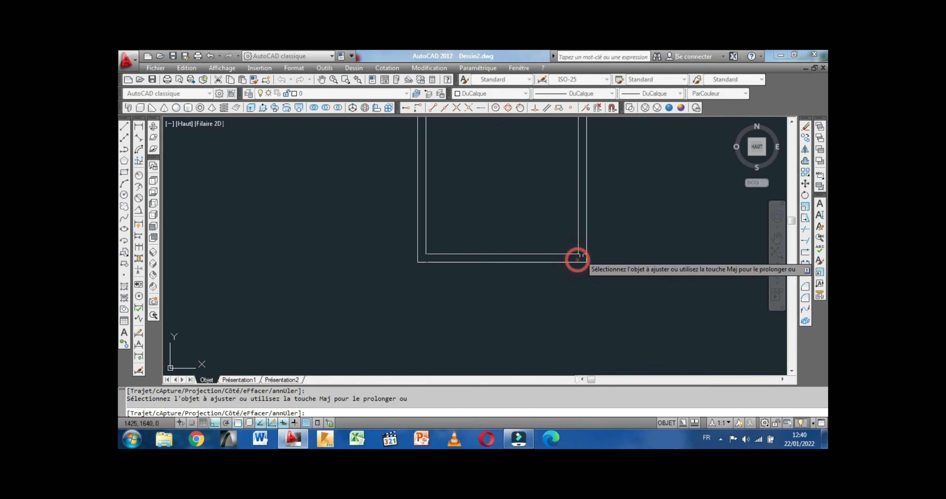
pyautogui.click(581, 254)
pyautogui.scroll(-5, 581, 255)
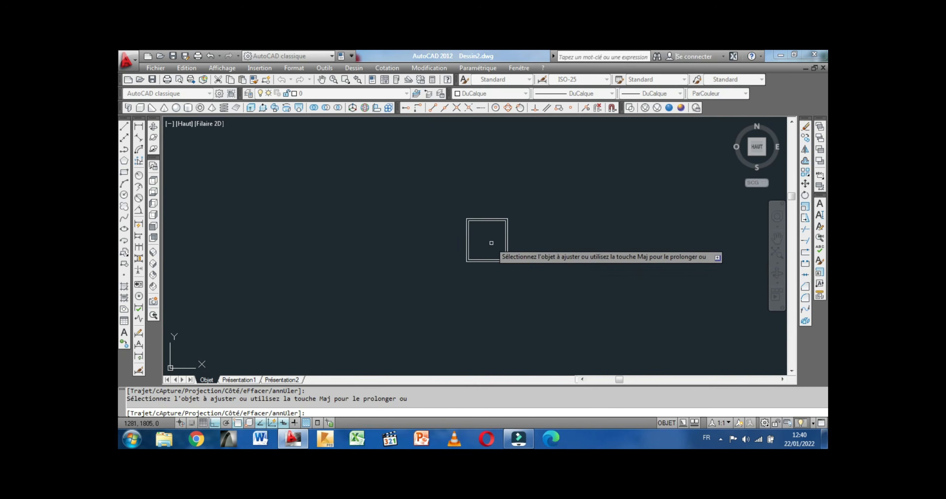
pyautogui.scroll(2, 490, 245)
pyautogui.rightClick(466, 242)
pyautogui.click(500, 250)
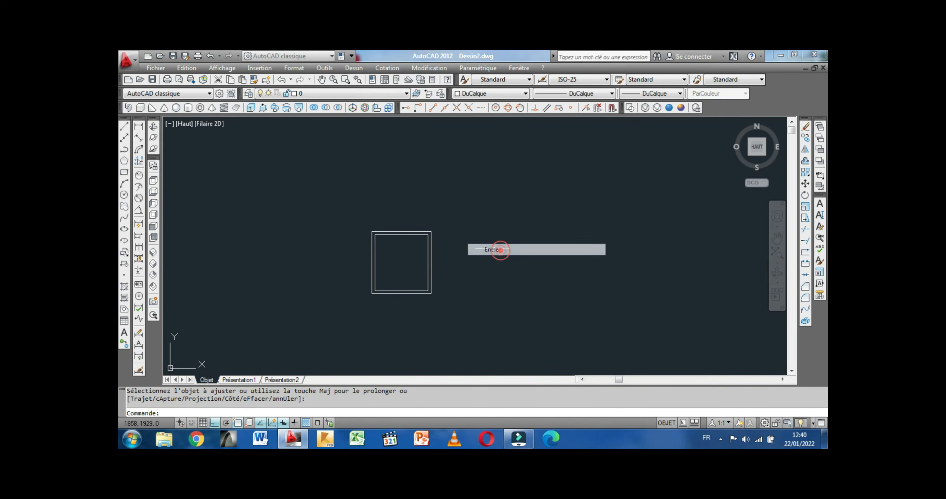
pyautogui.scroll(1, 401, 251)
pyautogui.moveTo(401, 251); pyautogui.dragTo(400, 229, button='middle')
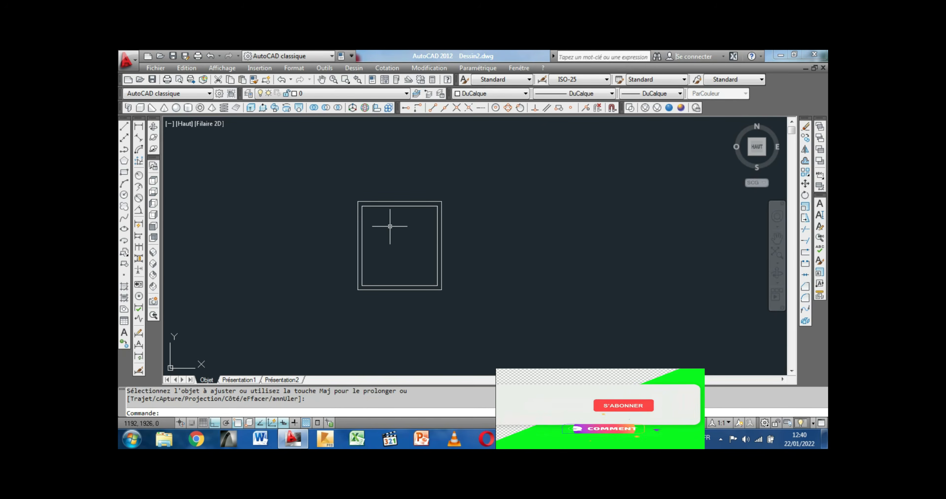
pyautogui.moveTo(388, 227); pyautogui.dragTo(384, 228, button='middle')
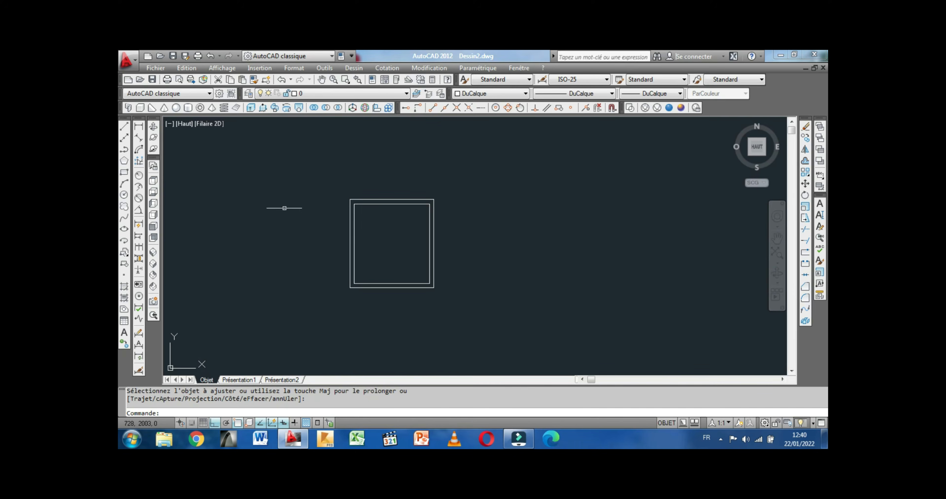
# Step: Create a new layer named FENETRE and set its colour to green (vert)
pyautogui.click(249, 95)
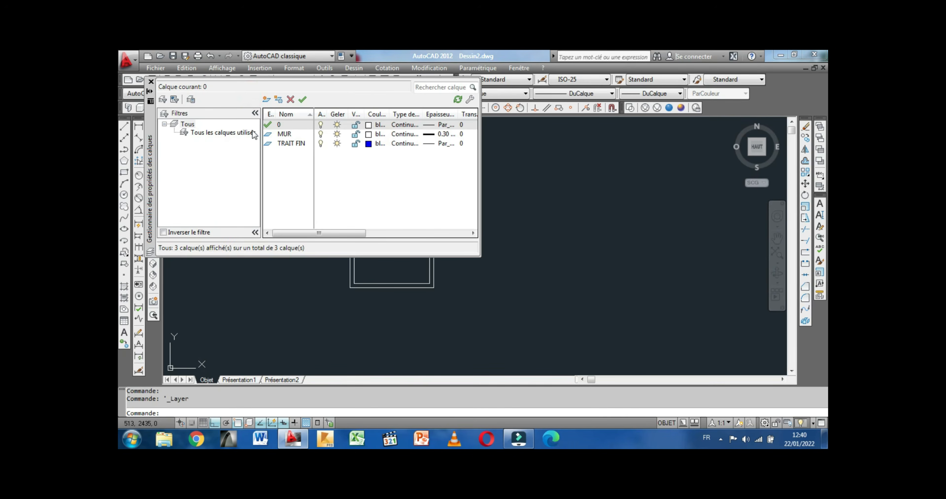
pyautogui.click(267, 100)
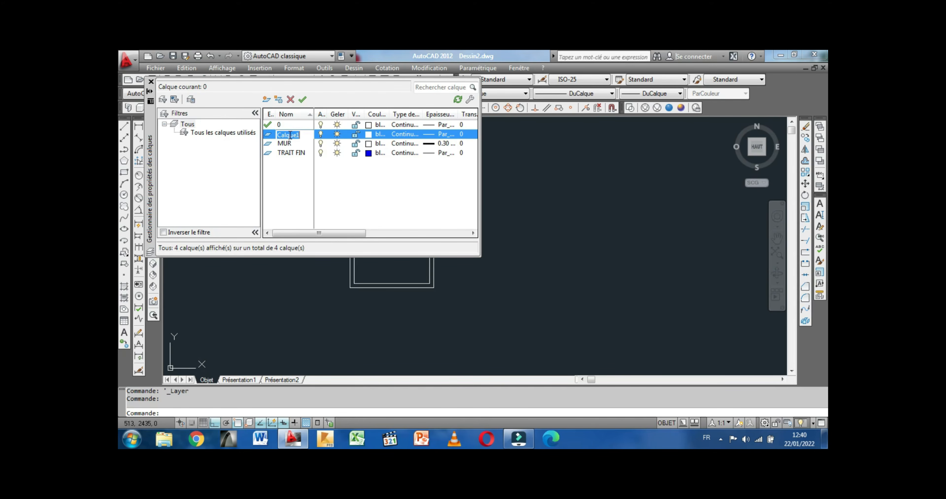
pyautogui.write('FENETRE')
pyautogui.click(368, 135)
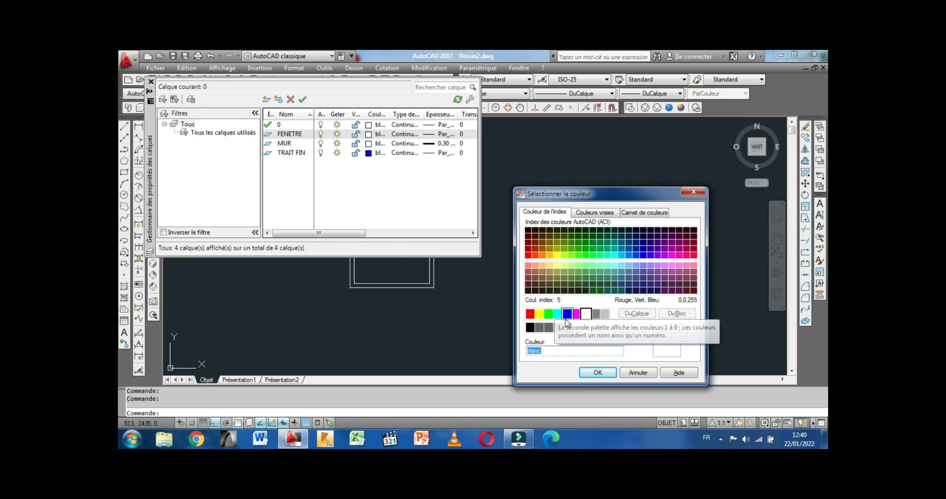
pyautogui.click(549, 314)
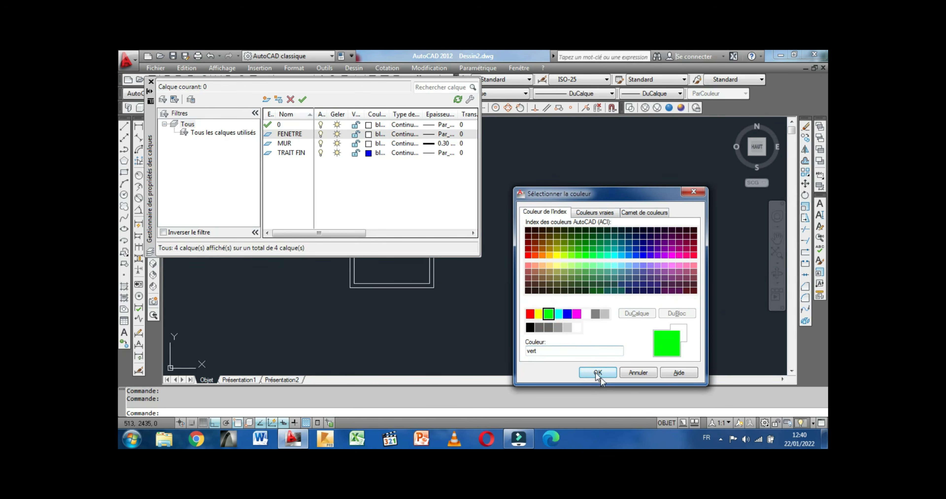
pyautogui.click(597, 373)
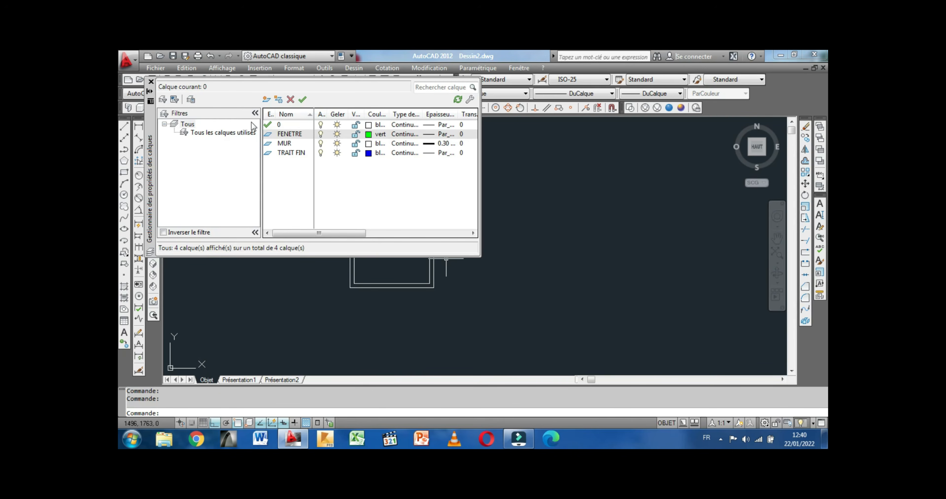
# Step: Create a new layer named PORTE with the colour magenta and close the layer properties manager
pyautogui.click(266, 99)
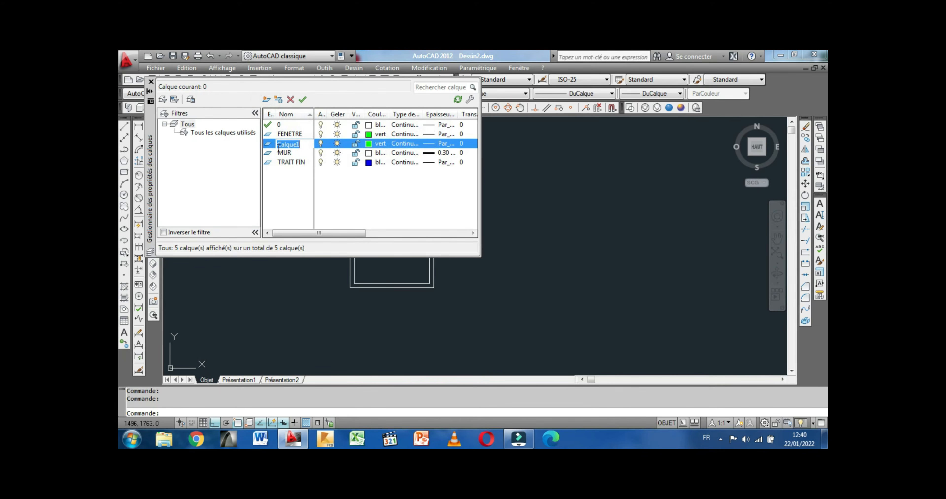
pyautogui.write('PORTE')
pyautogui.click(368, 144)
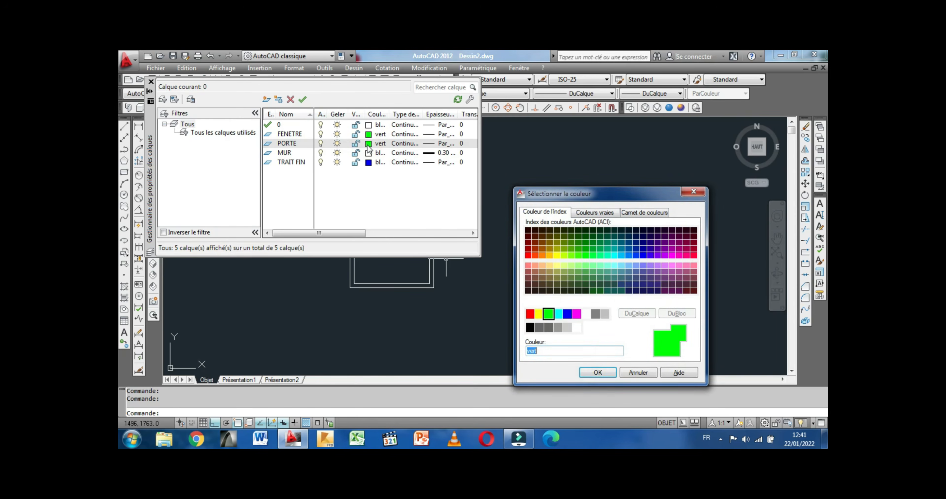
pyautogui.click(577, 314)
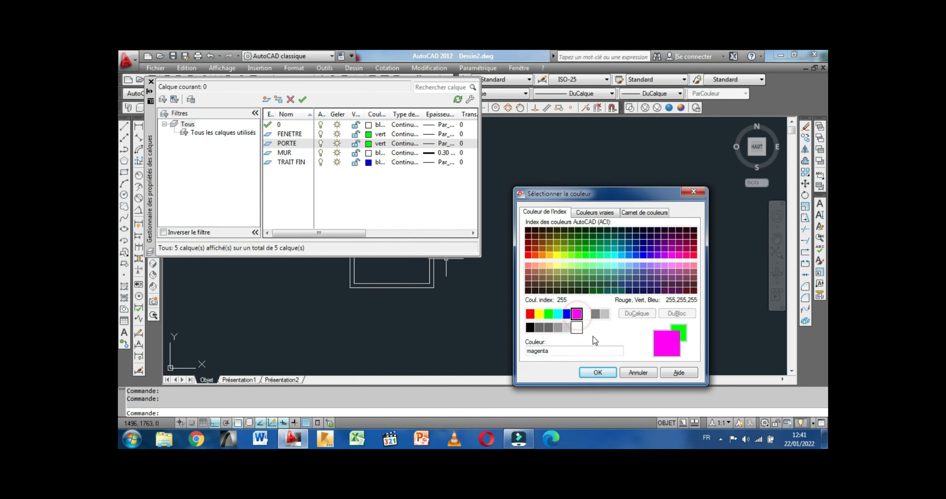
pyautogui.click(598, 373)
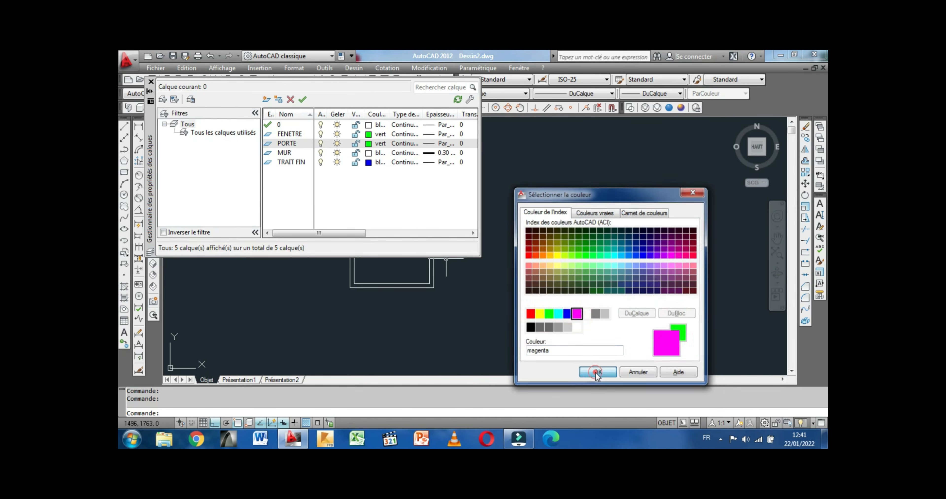
pyautogui.click(151, 81)
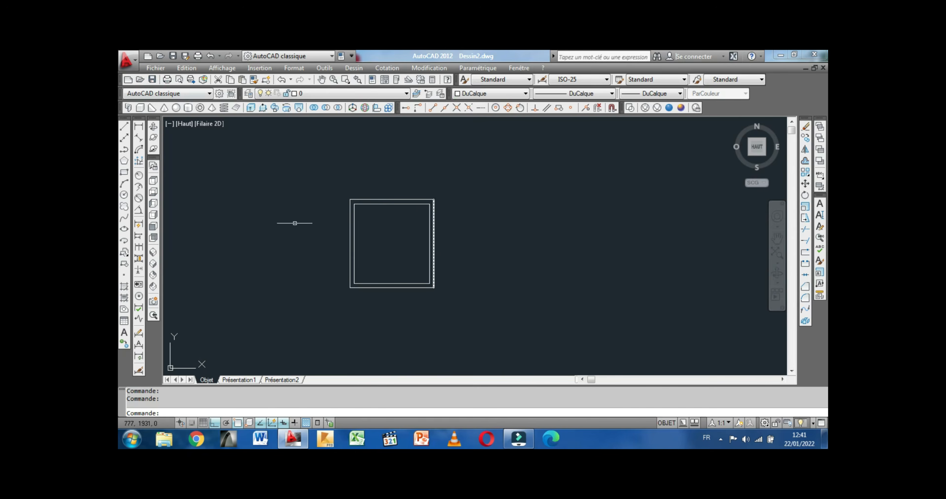
# Step: Make MUR the current layer
pyautogui.moveTo(295, 223); pyautogui.dragTo(309, 217, button='middle')
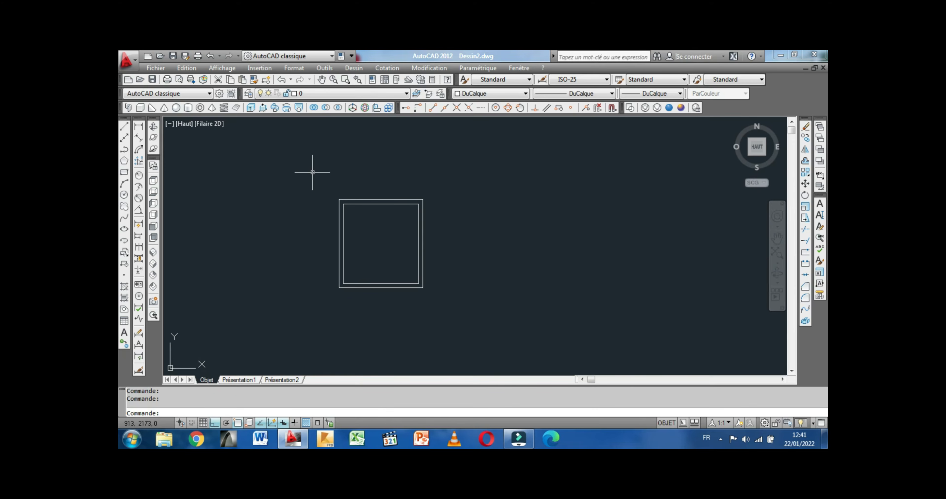
pyautogui.moveTo(373, 178); pyautogui.dragTo(365, 177, button='middle')
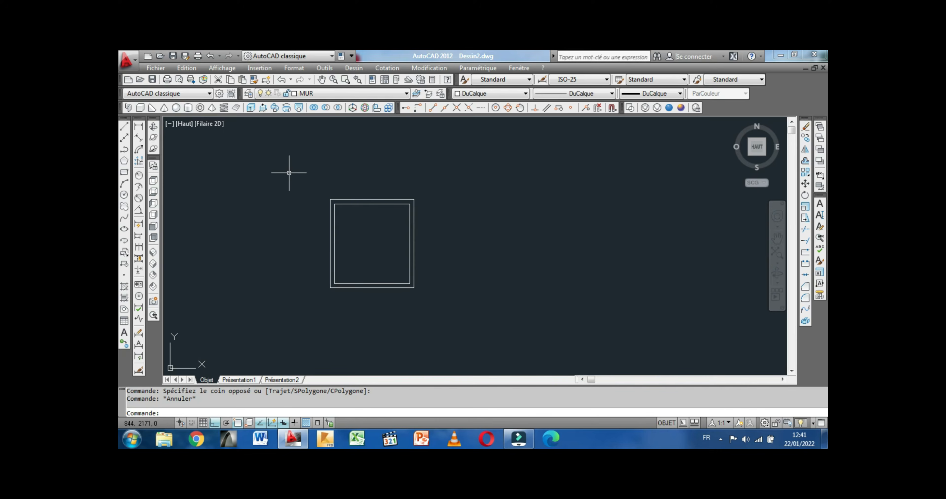
pyautogui.click(407, 93)
# Step: Move all lines of the double-lined square to the MUR layer and check the layer of the uppermost line
pyautogui.click(436, 186)
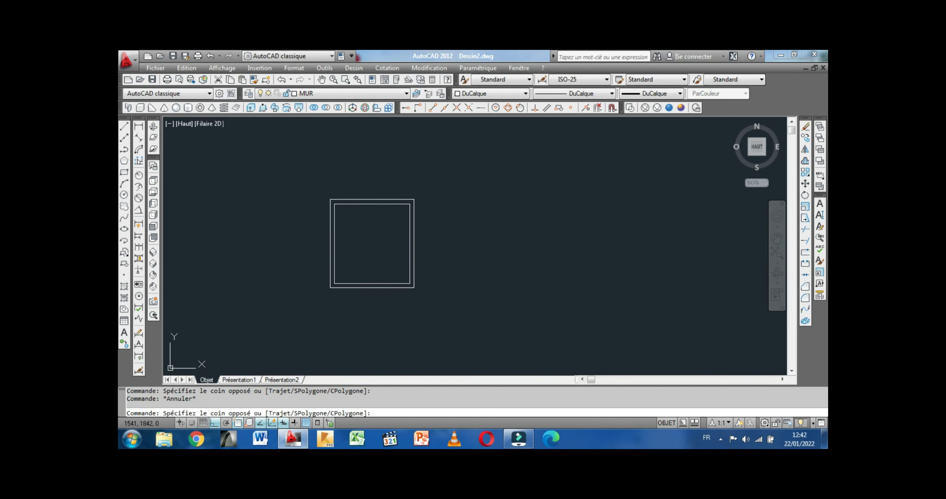
pyautogui.click(305, 299)
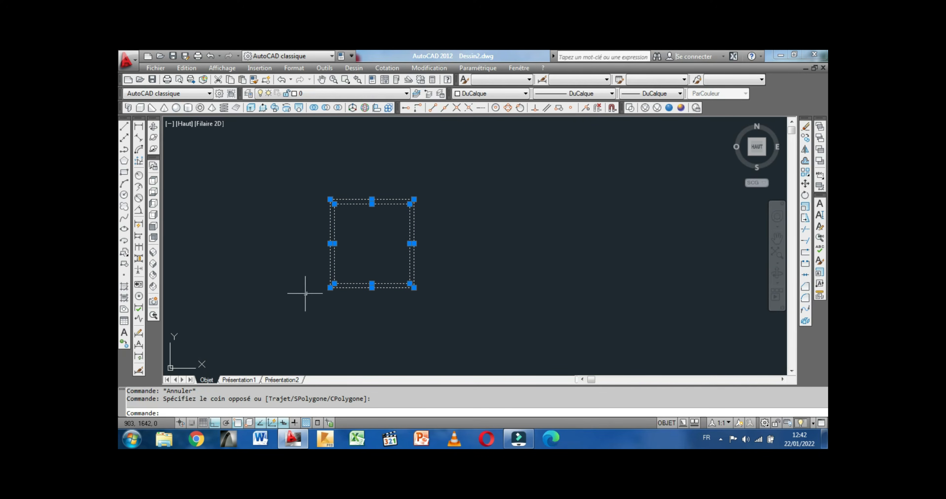
pyautogui.click(407, 93)
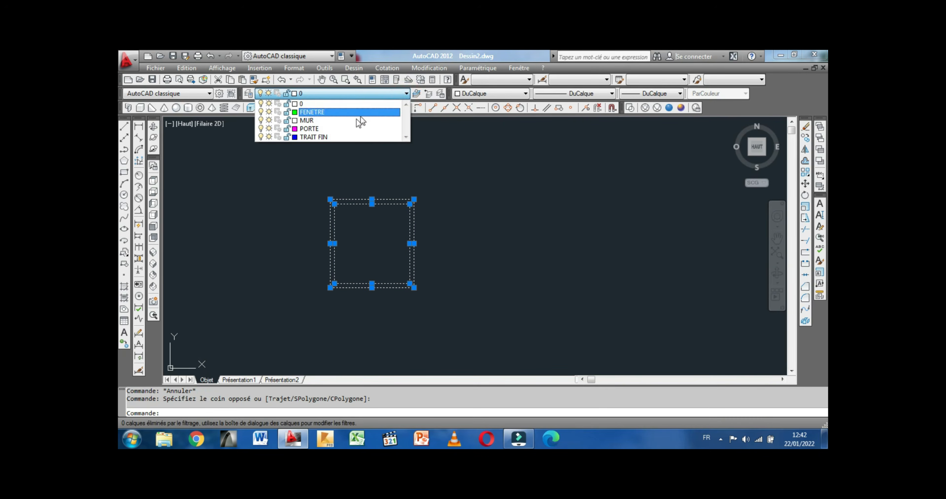
pyautogui.click(329, 122)
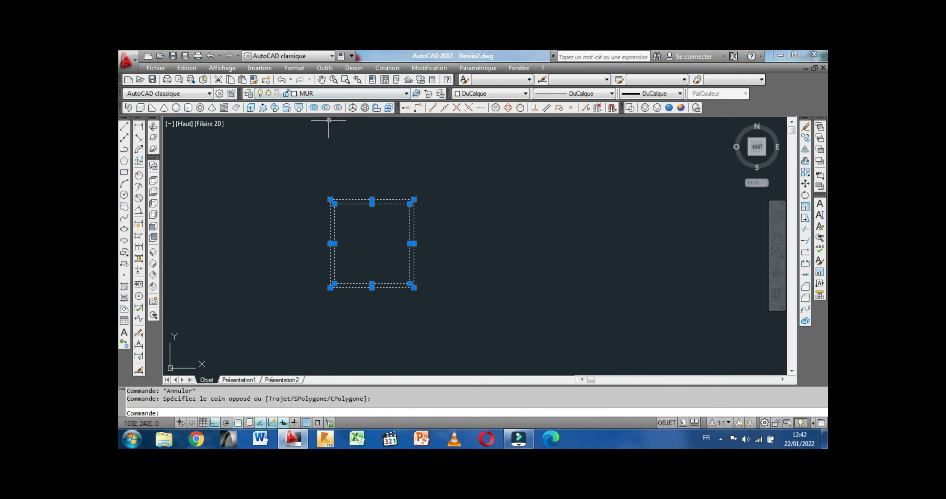
pyautogui.press('Escape')
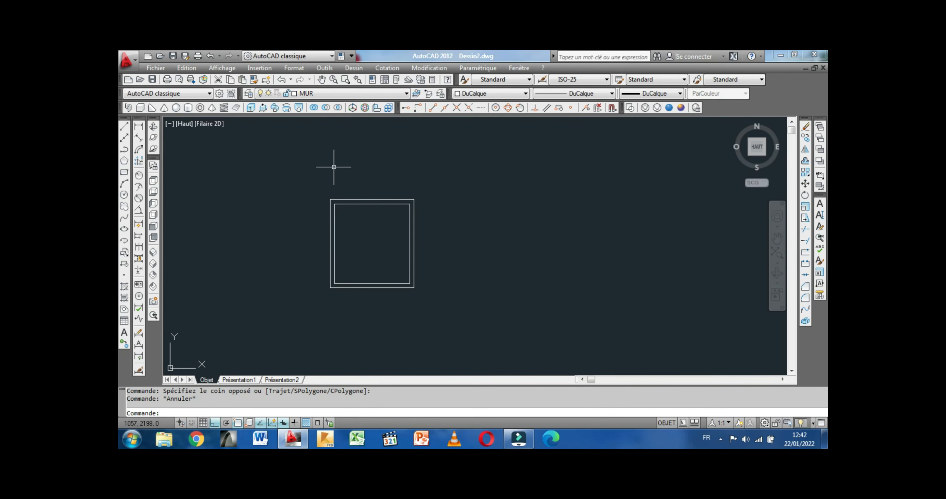
pyautogui.click(372, 199)
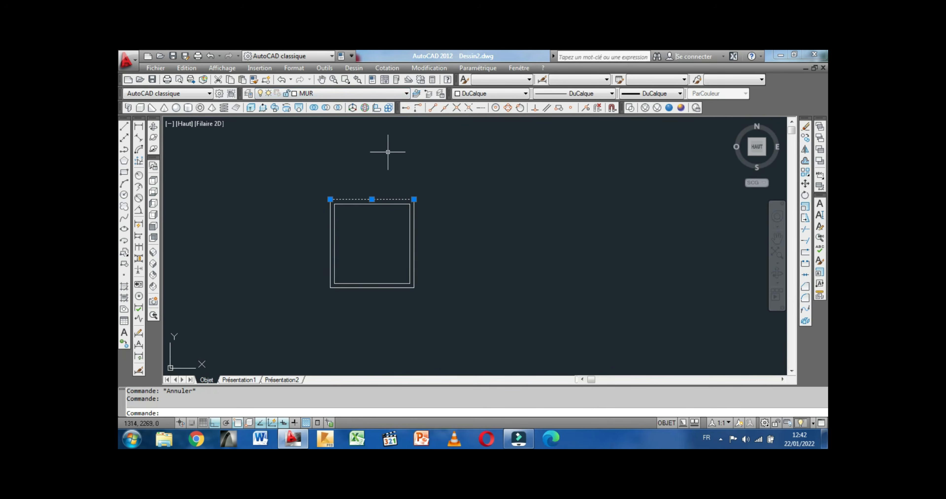
pyautogui.press('Escape')
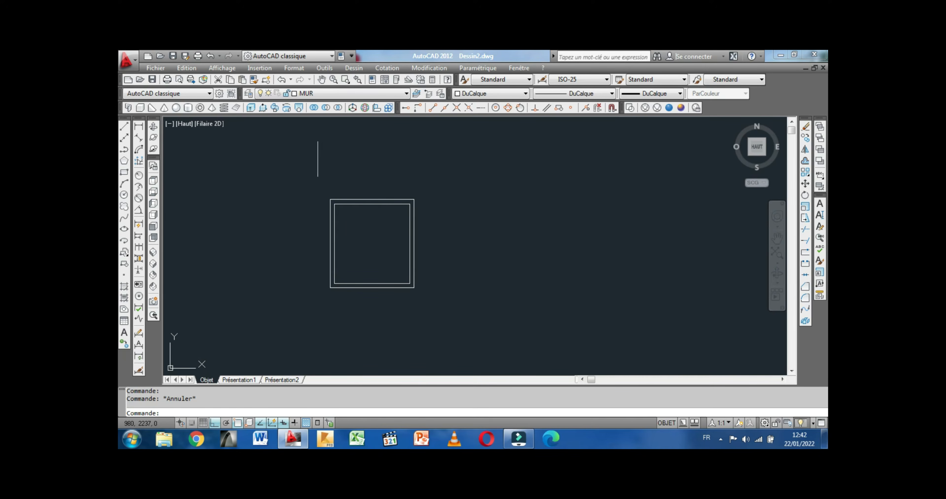
# Step: Open the list of layers with nothing selected
pyautogui.click(405, 94)
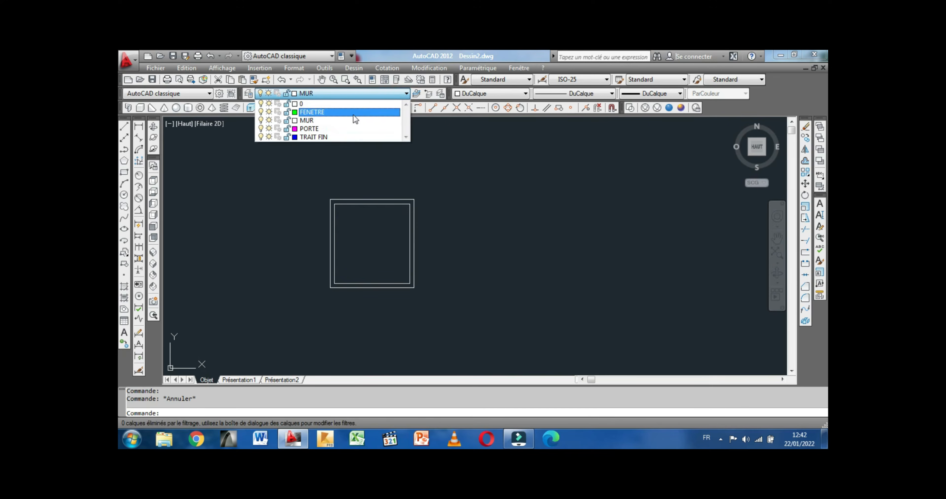
# Step: Make FENETRE the current layer and draw a short line across the top wall's thickness at its midpoint
pyautogui.click(331, 112)
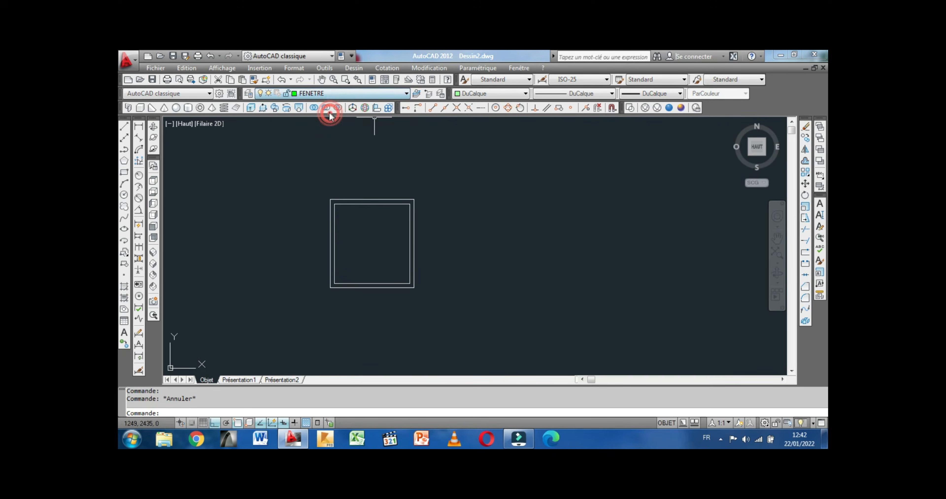
pyautogui.click(123, 128)
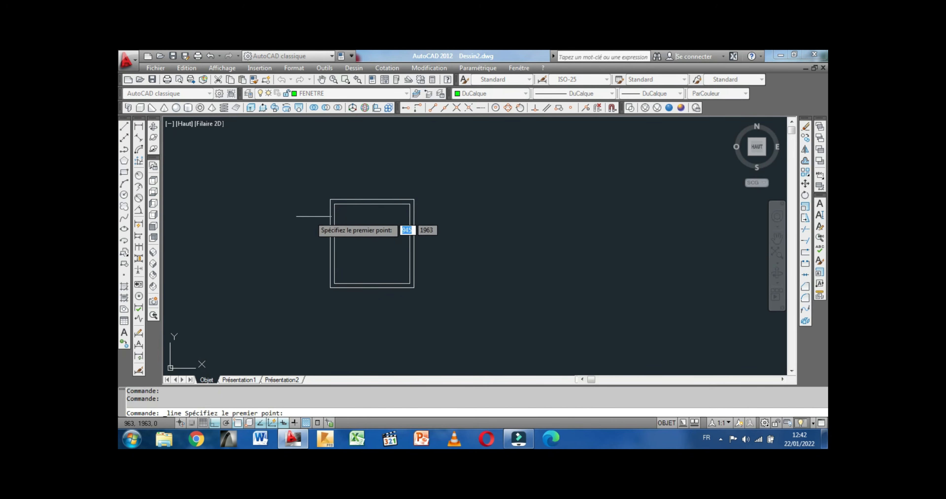
pyautogui.click(372, 203)
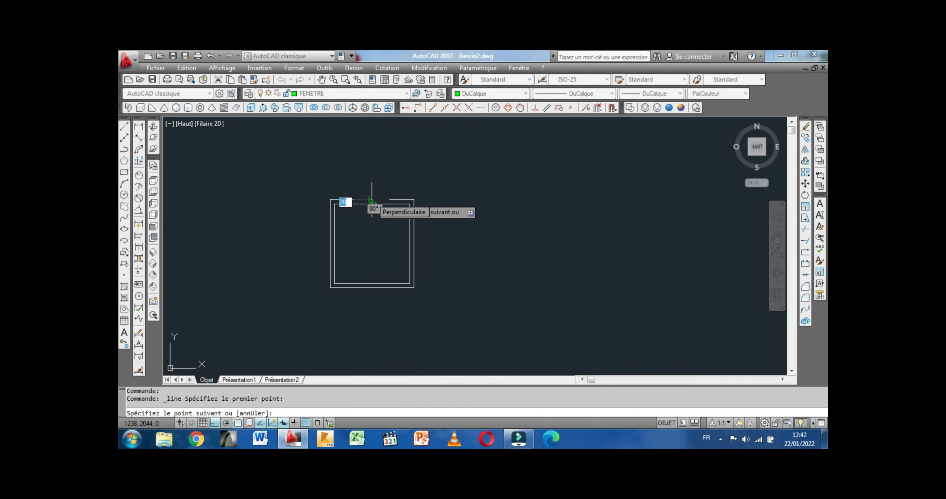
pyautogui.click(372, 199)
pyautogui.rightClick(382, 197)
pyautogui.click(397, 204)
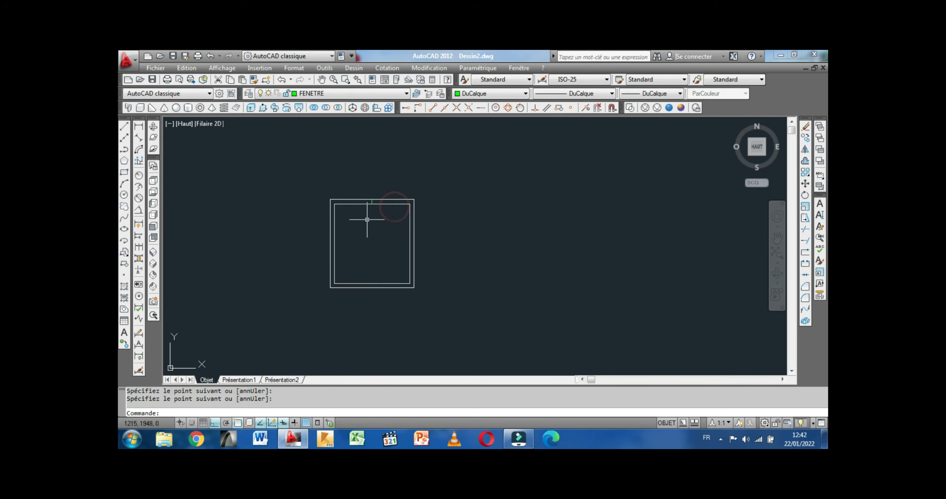
# Step: Copy the short green line 120 units to the left along the top wall
pyautogui.moveTo(369, 217); pyautogui.dragTo(351, 220, button='middle')
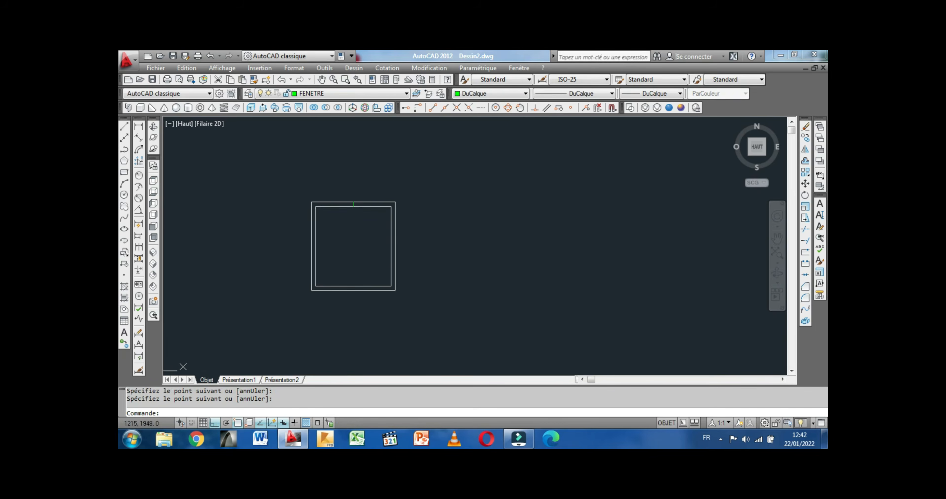
pyautogui.press('Return')
pyautogui.click(358, 204)
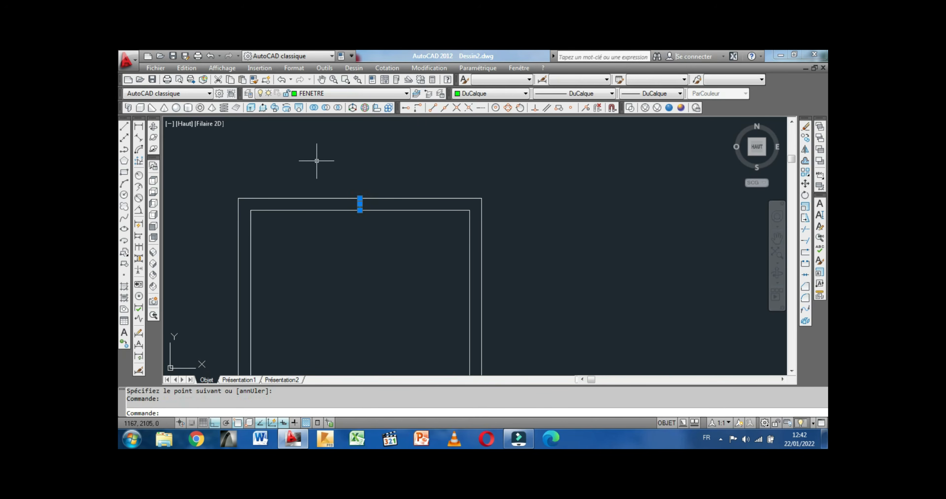
pyautogui.rightClick(317, 161)
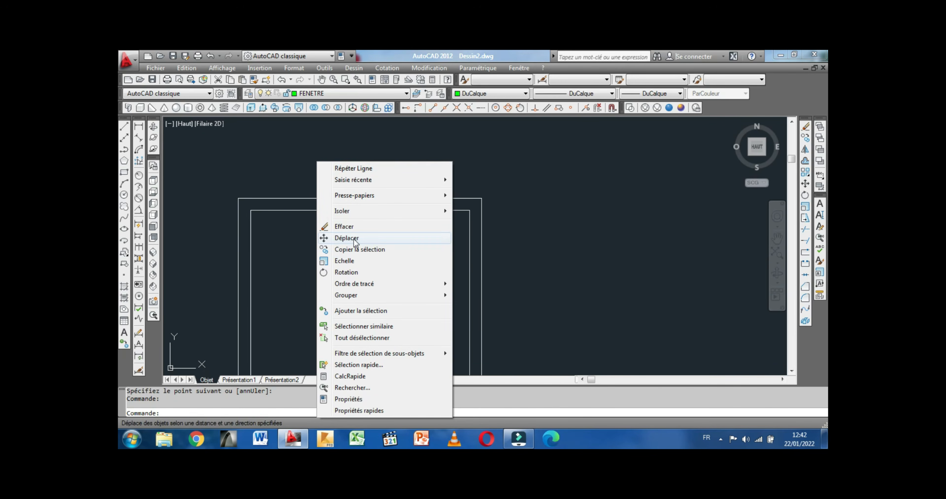
pyautogui.click(355, 250)
pyautogui.click(327, 244)
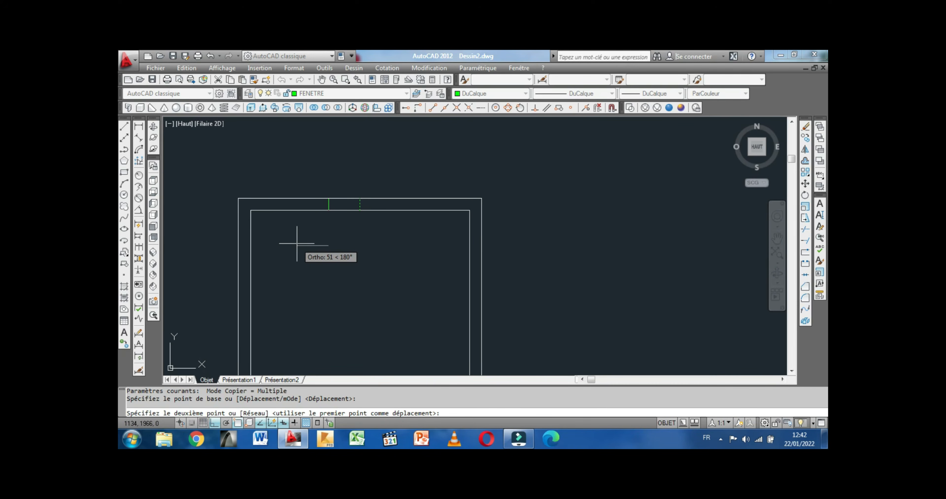
pyautogui.write('120')
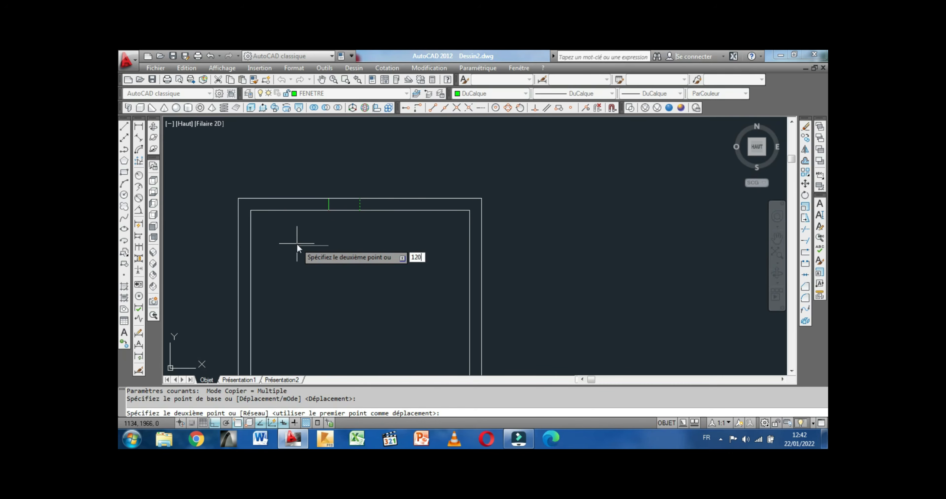
pyautogui.press('Return')
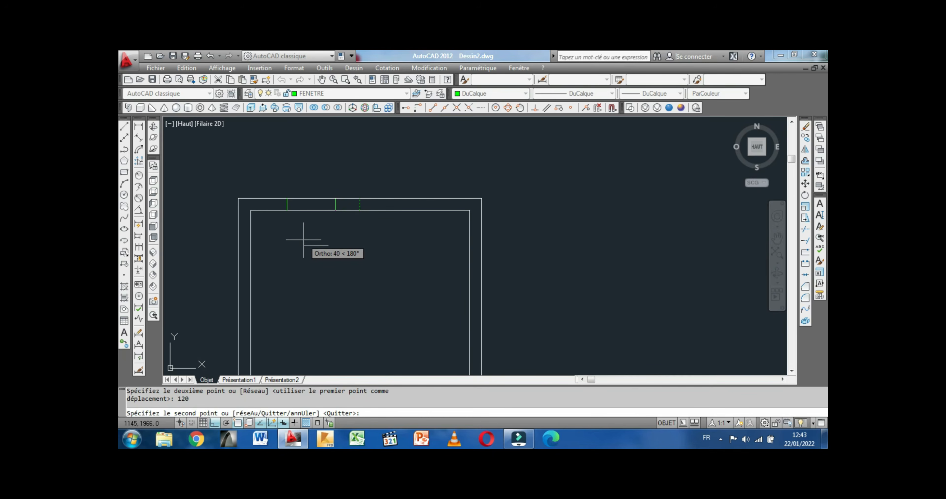
# Step: Place two more copies of the short line, 60 units to the left and 60 units to the right of the original
pyautogui.write('60')
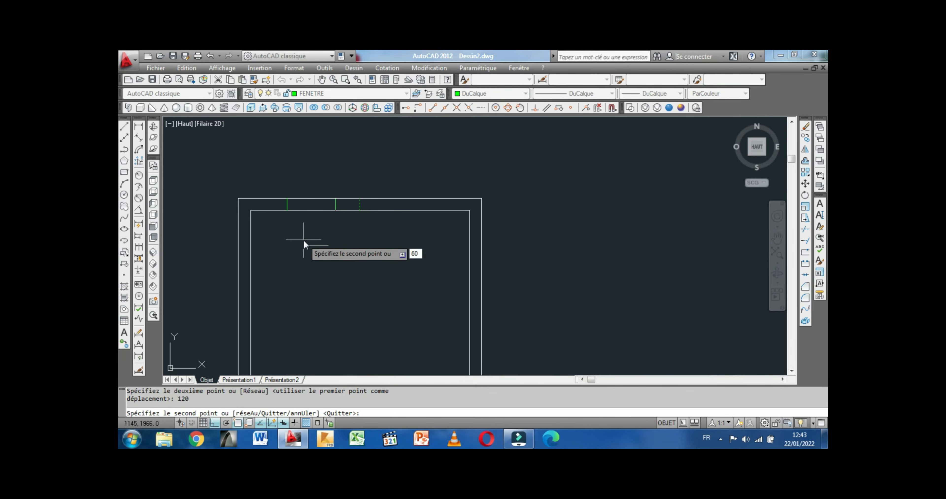
pyautogui.press('Return')
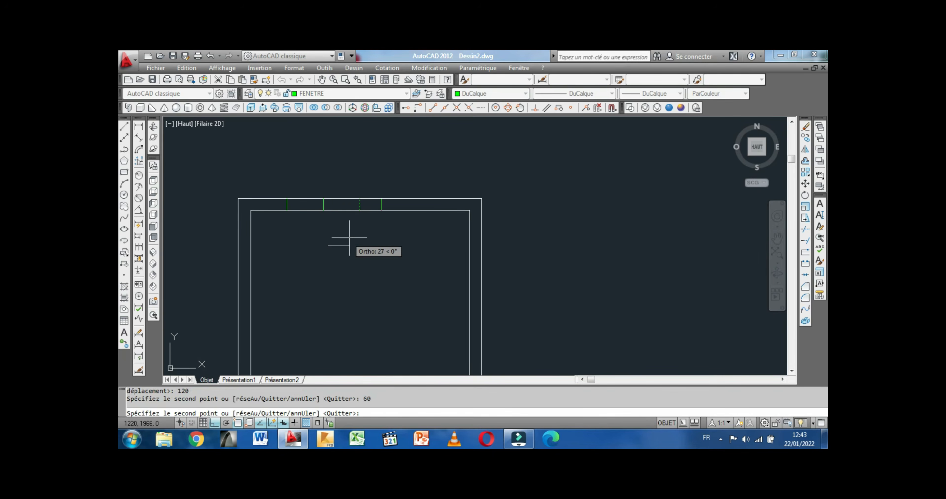
pyautogui.write('60')
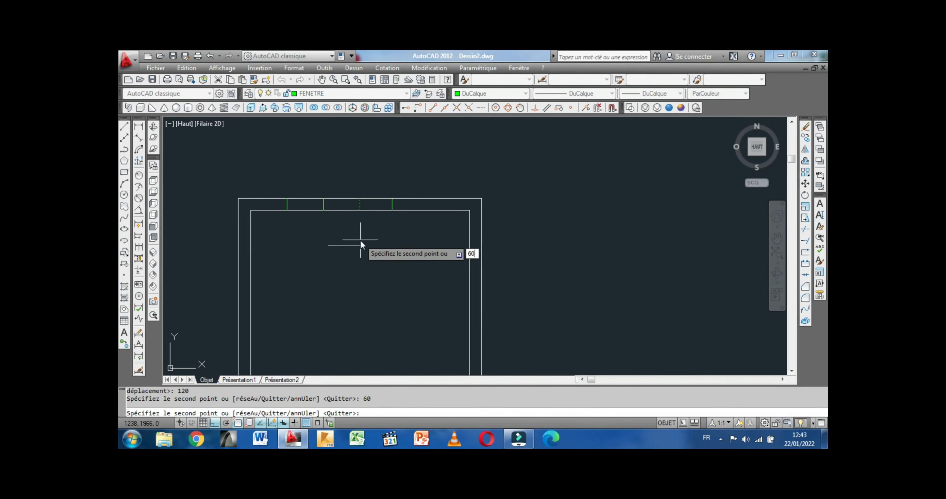
pyautogui.press('Return')
pyautogui.rightClick(360, 240)
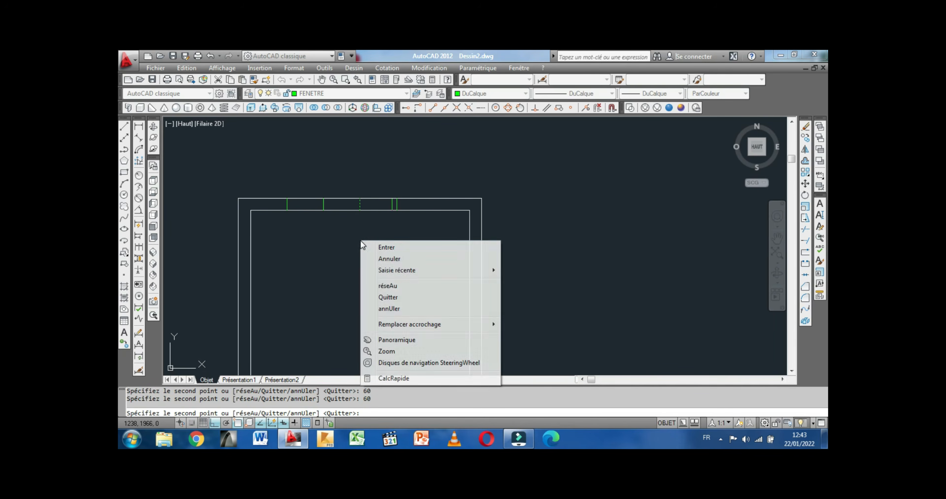
pyautogui.click(380, 249)
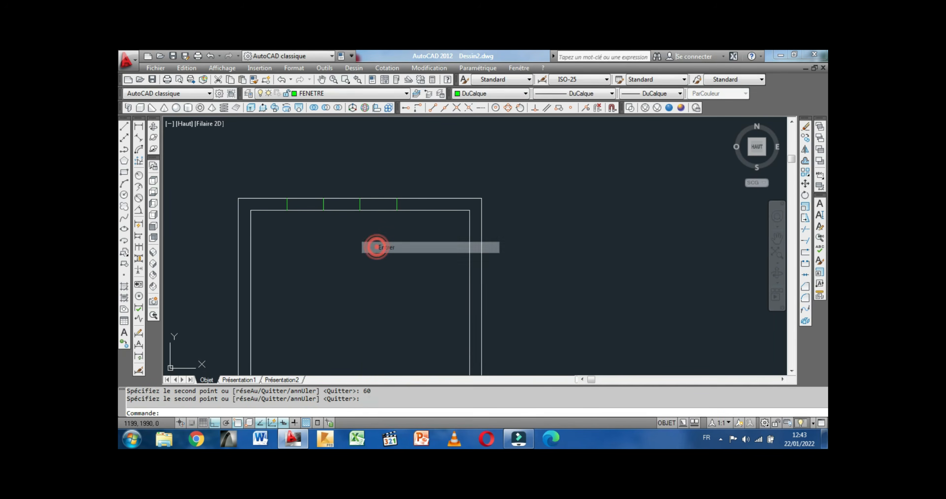
# Step: Erase the leftmost short green line in the top wall, the copy placed 120 units from the midpoint
pyautogui.click(286, 205)
pyautogui.rightClick(256, 168)
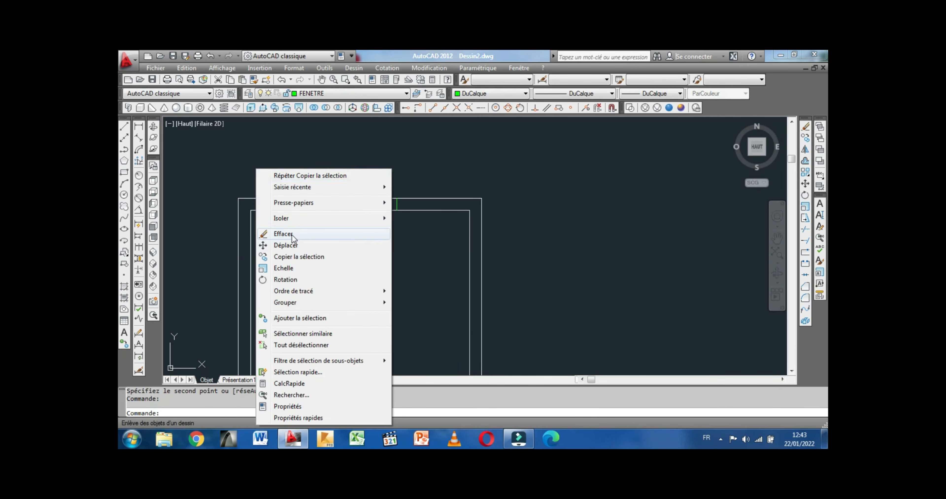
pyautogui.click(283, 234)
# Step: Trim both top wall lines between the two outer green lines to open the window gap
pyautogui.moveTo(344, 233); pyautogui.dragTo(306, 234, button='middle')
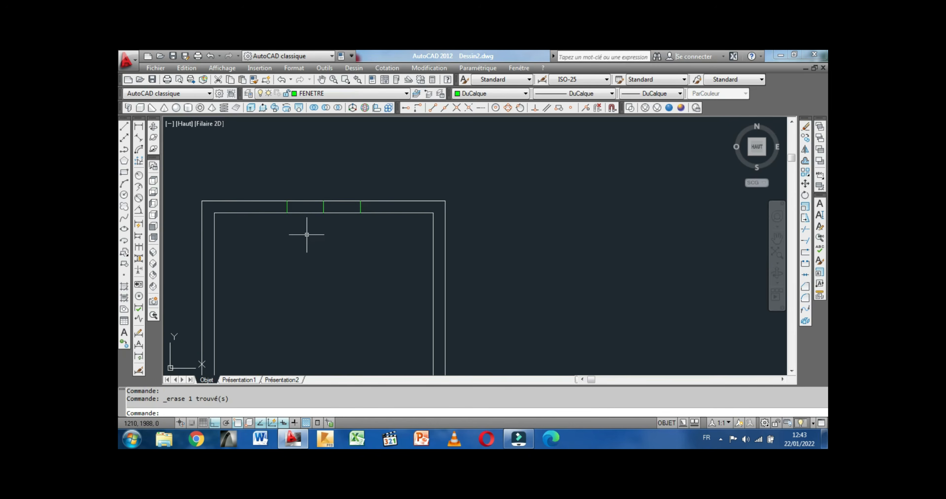
pyautogui.moveTo(296, 154); pyautogui.dragTo(303, 163, button='middle')
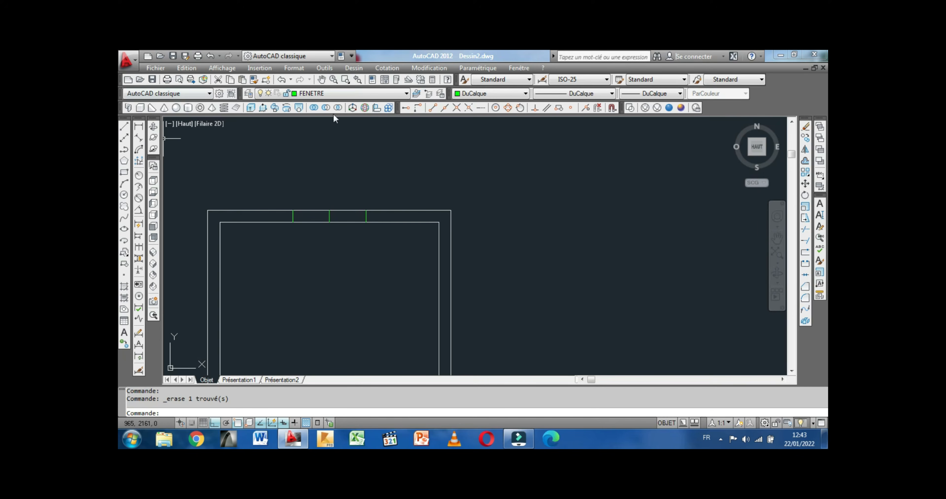
pyautogui.click(805, 231)
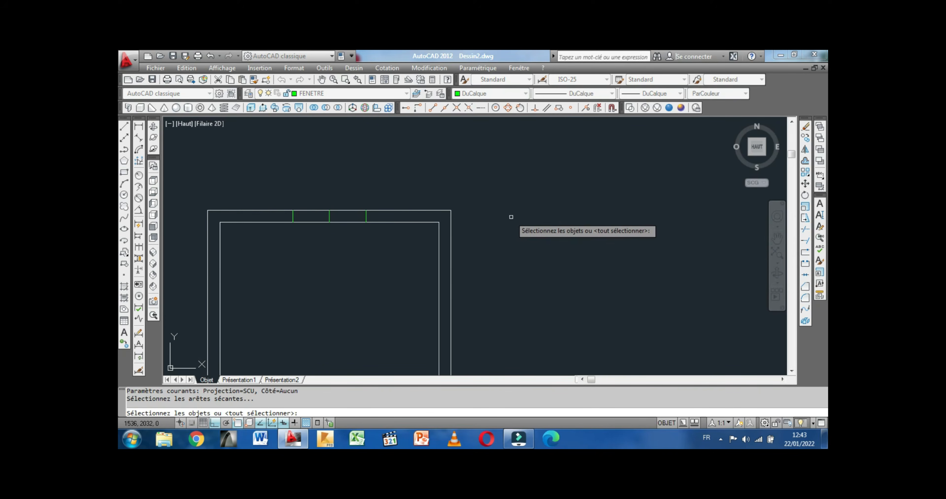
pyautogui.press('Return')
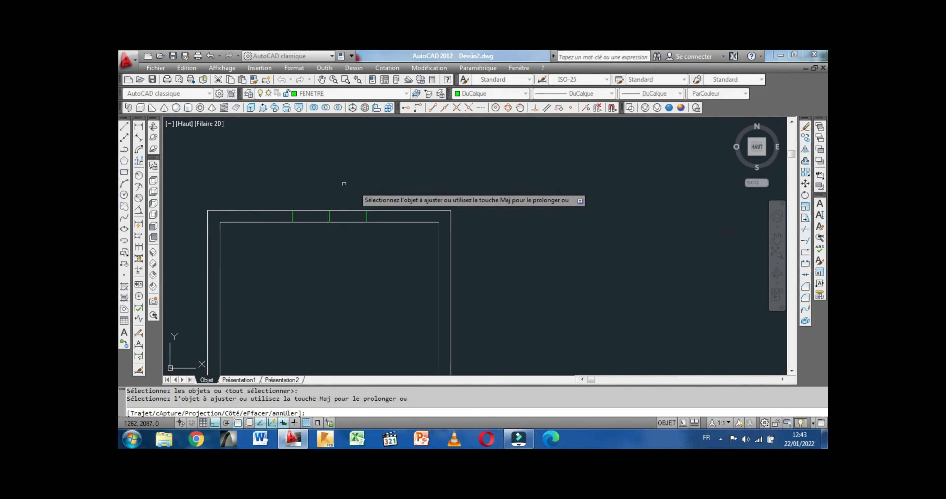
pyautogui.click(308, 194)
pyautogui.click(331, 232)
pyautogui.rightClick(339, 231)
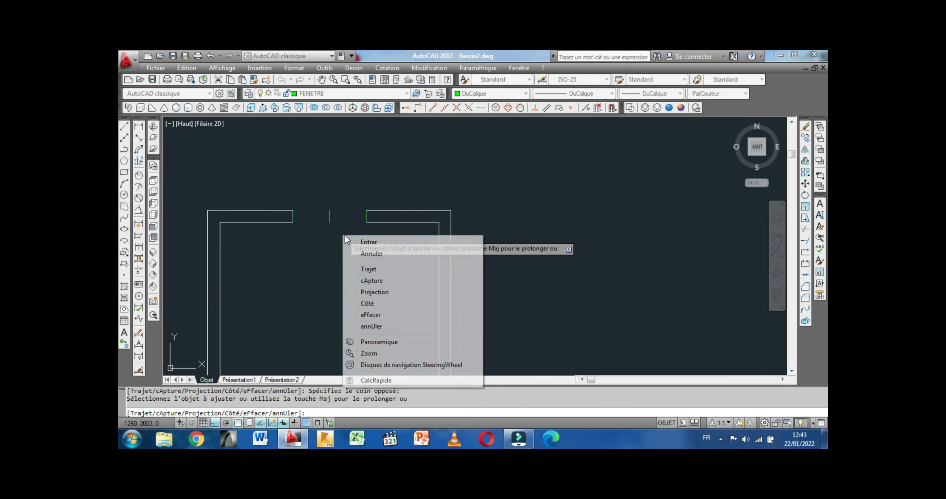
pyautogui.click(382, 244)
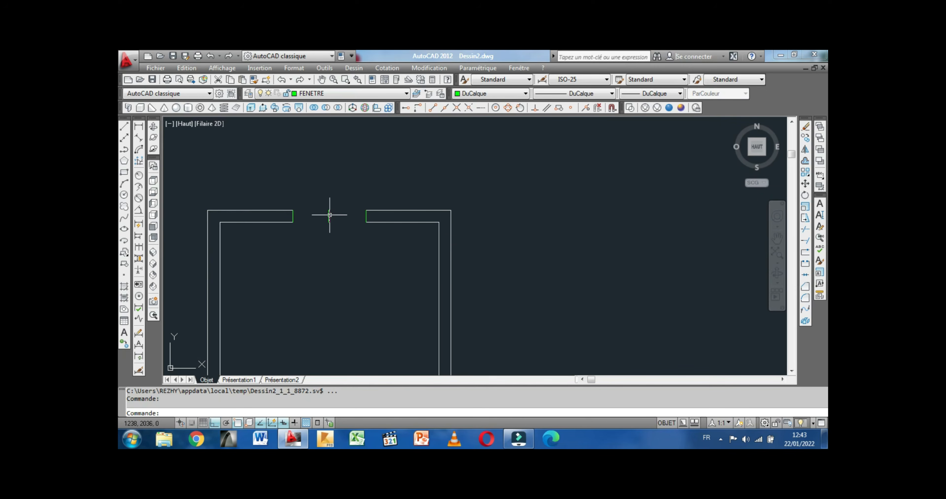
# Step: Draw a horizontal line along the outer wall face, joining the outer endpoints of the window opening's two side lines
pyautogui.moveTo(333, 184); pyautogui.dragTo(374, 183, button='middle')
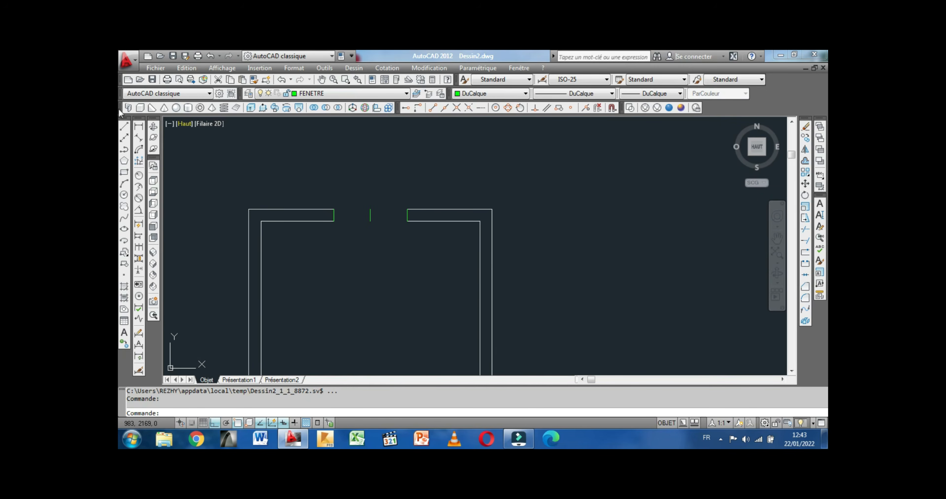
pyautogui.click(125, 127)
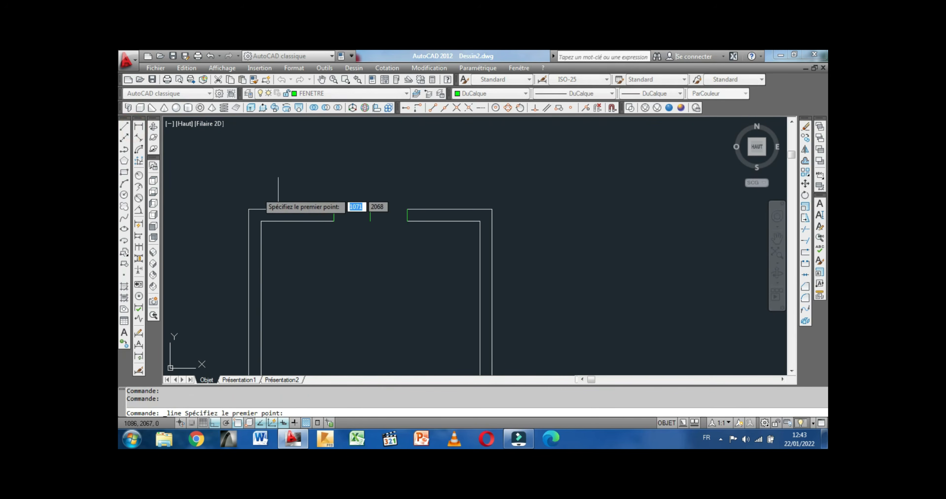
pyautogui.click(334, 210)
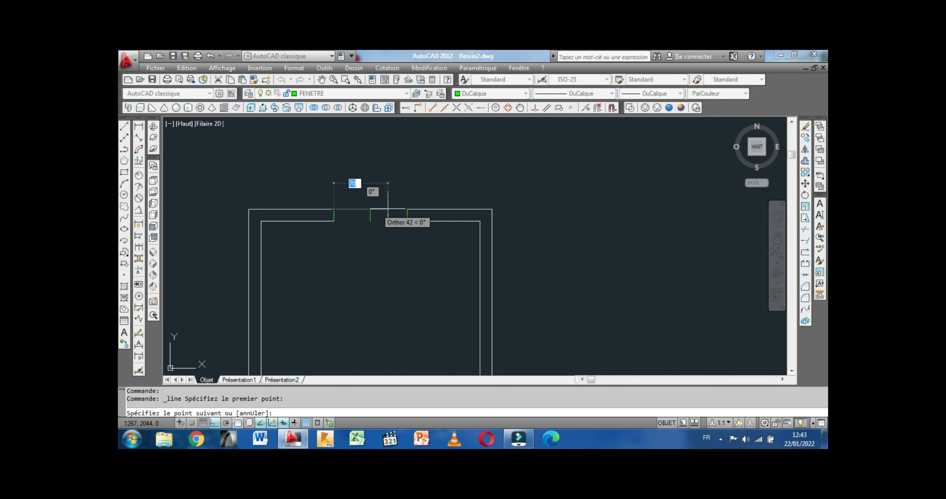
pyautogui.click(407, 209)
pyautogui.rightClick(406, 210)
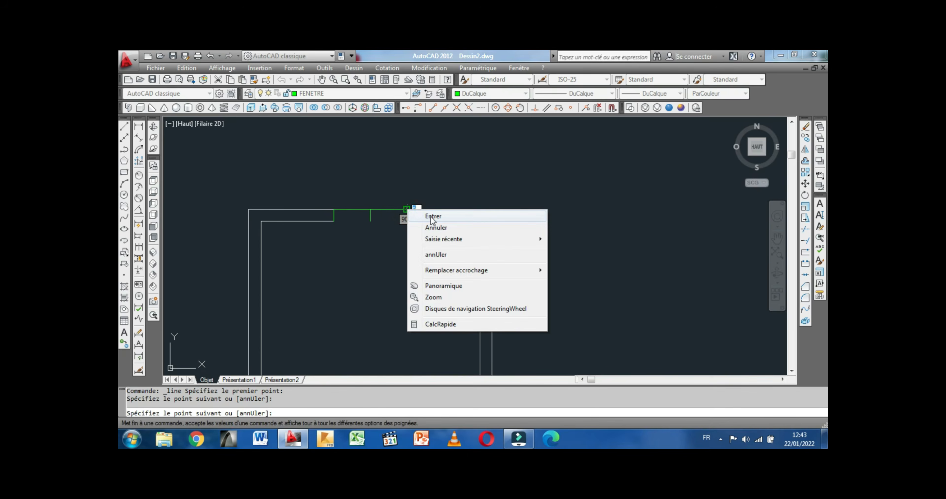
pyautogui.click(431, 213)
# Step: Copy the outer horizontal window line onto the inner wall face, using the left side line's endpoints as reference points
pyautogui.click(382, 209)
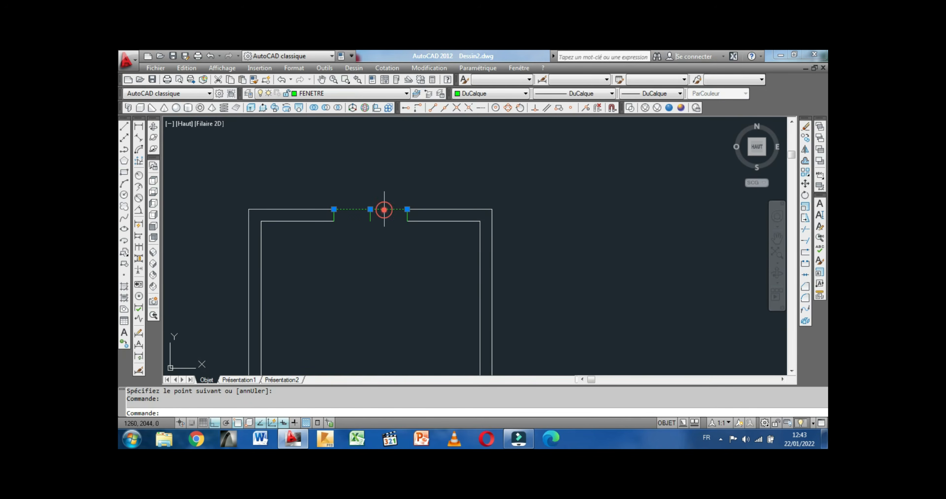
pyautogui.rightClick(368, 175)
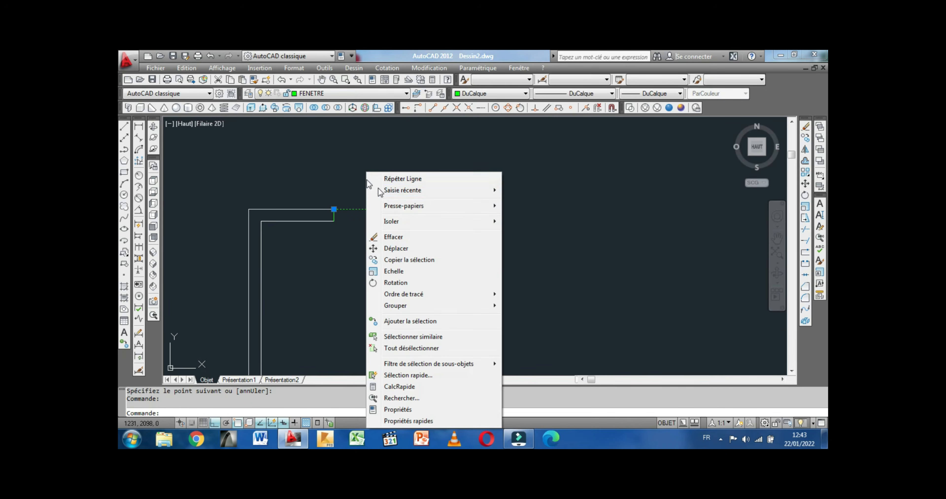
pyautogui.click(408, 259)
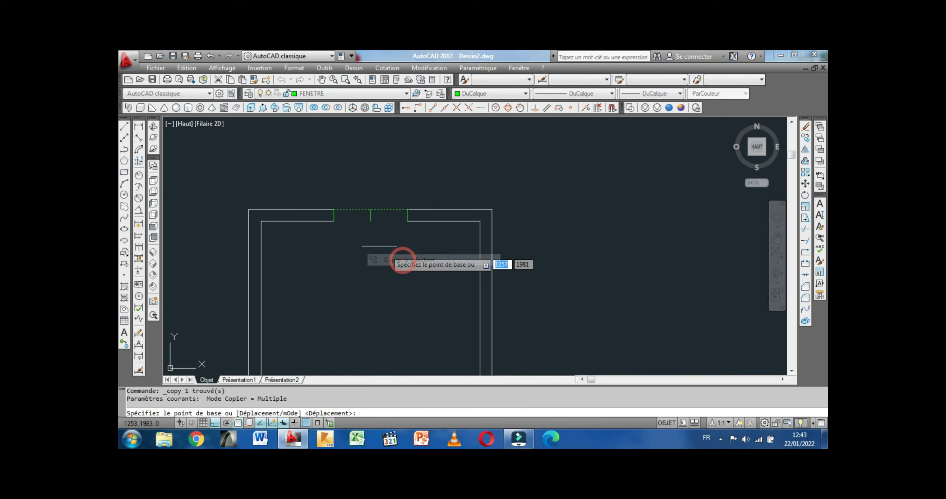
pyautogui.click(334, 209)
pyautogui.click(334, 221)
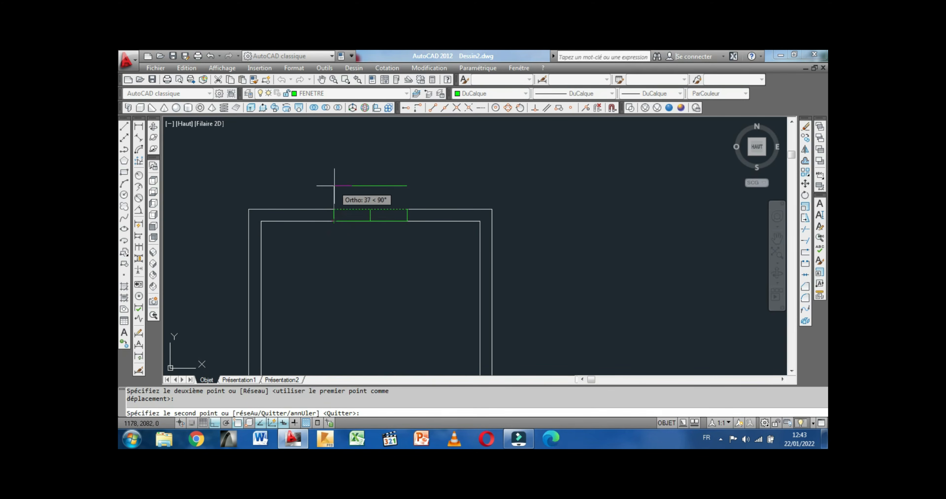
pyautogui.rightClick(335, 186)
pyautogui.click(357, 194)
# Step: Copy the inner horizontal window line upward into the wall thickness at distances of 5 and 10 units
pyautogui.moveTo(349, 201); pyautogui.dragTo(346, 243, button='middle')
pyautogui.scroll(2, 345, 220)
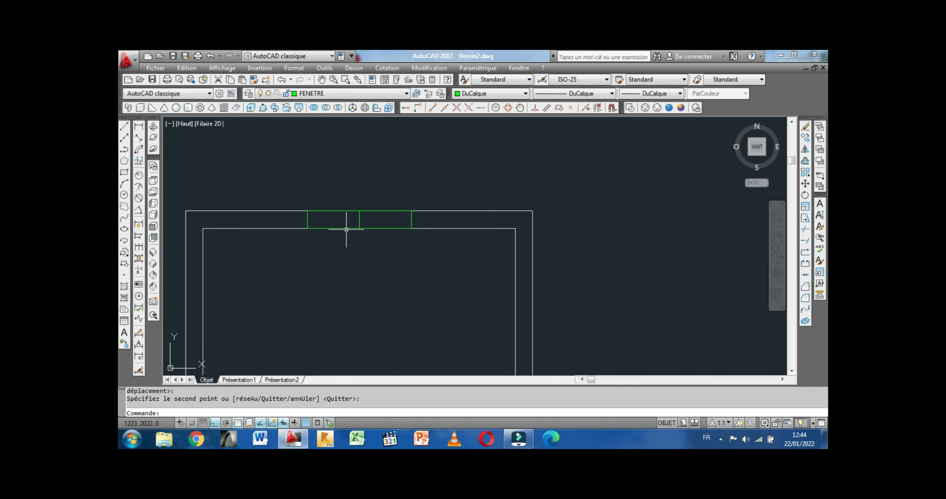
pyautogui.click(346, 228)
pyautogui.rightClick(343, 246)
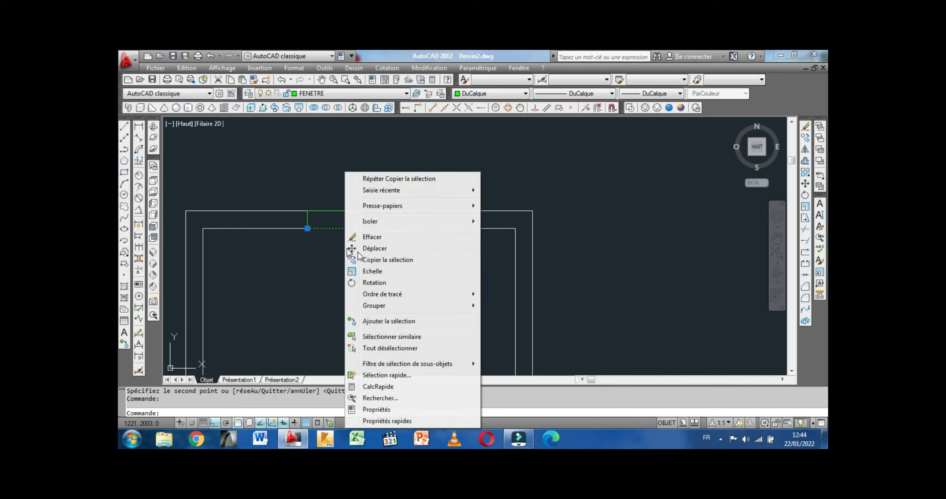
pyautogui.click(387, 260)
pyautogui.click(345, 262)
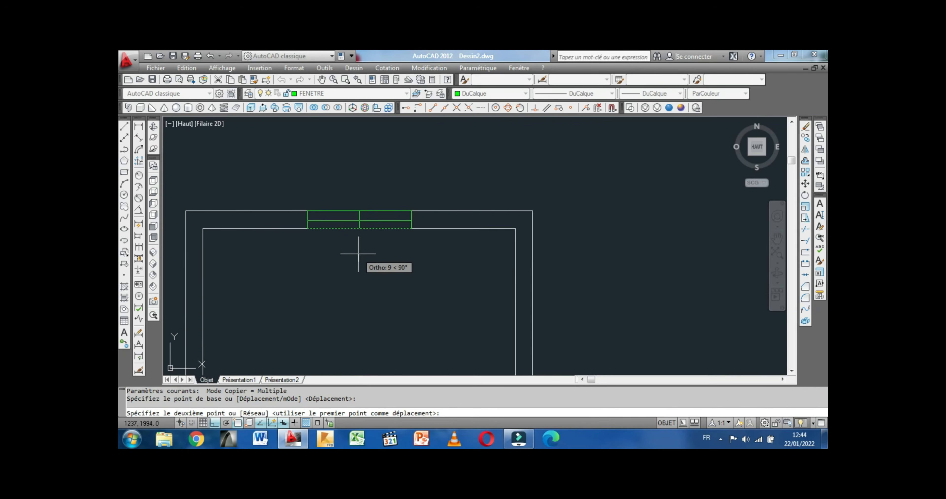
pyautogui.write('5')
pyautogui.press('Return')
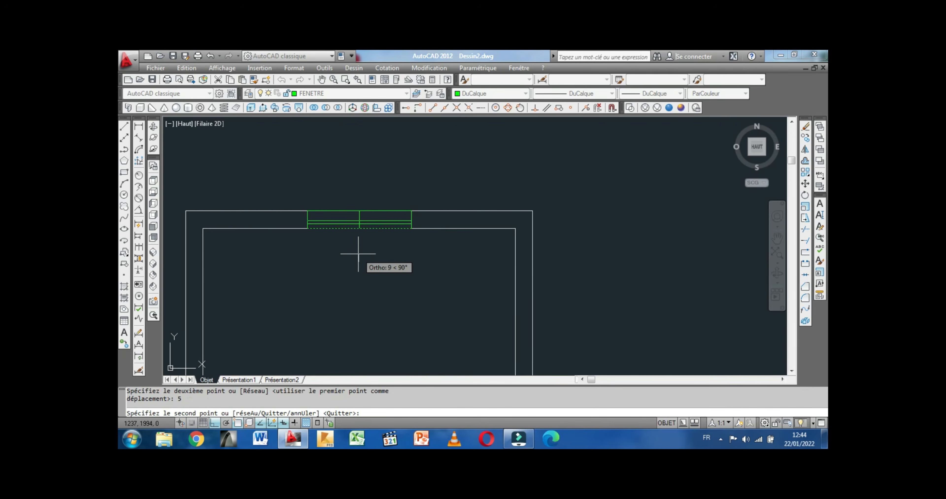
pyautogui.write('10')
pyautogui.press('Return')
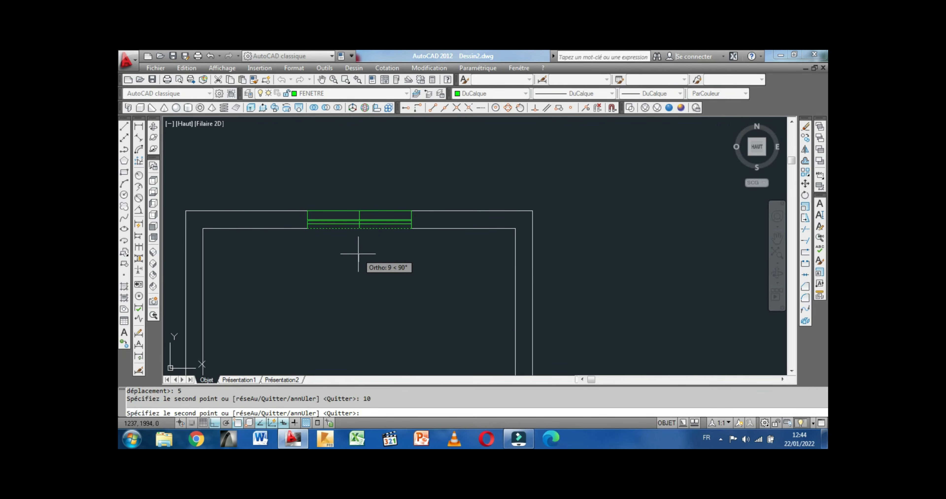
# Step: Copy the window's central vertical line 5 units to each side
pyautogui.rightClick(358, 254)
pyautogui.click(391, 264)
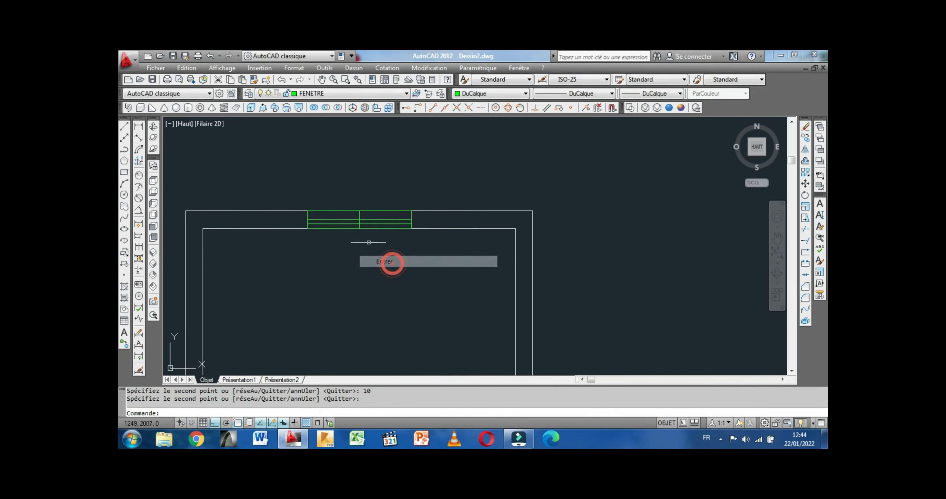
pyautogui.scroll(2, 352, 213)
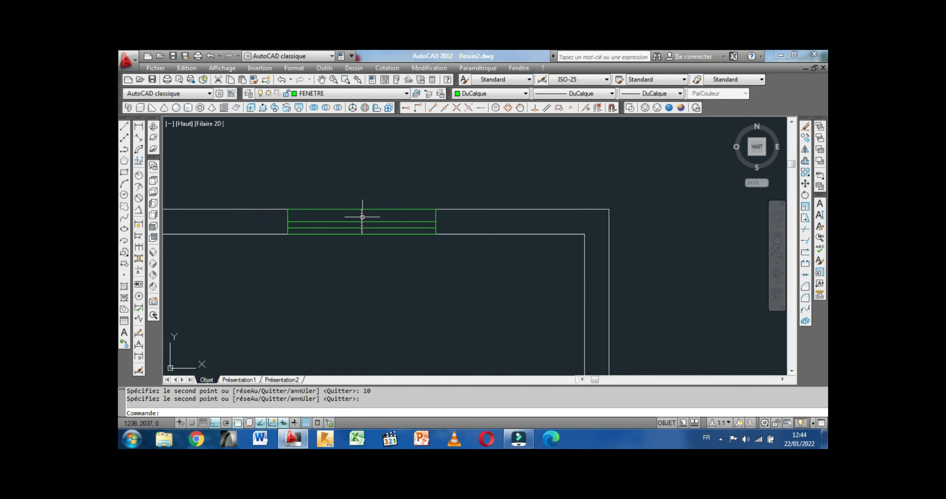
pyautogui.click(362, 217)
pyautogui.rightClick(339, 172)
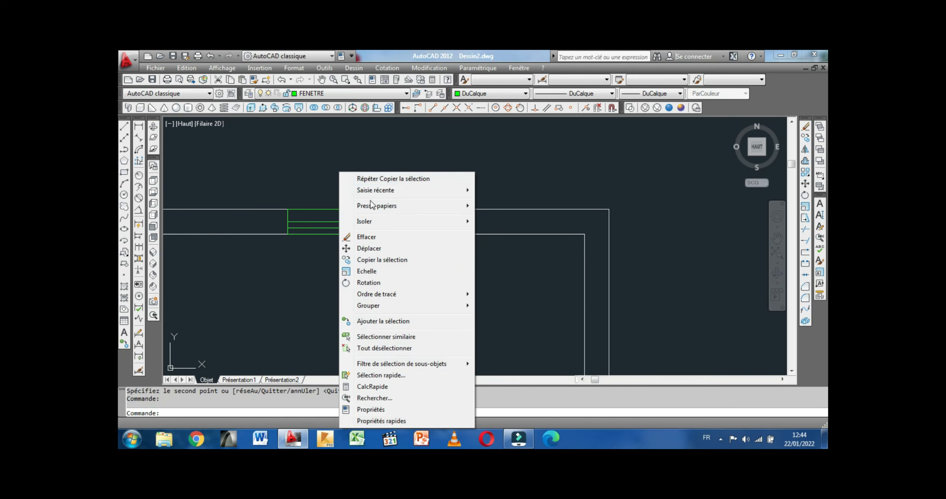
pyautogui.click(380, 260)
pyautogui.click(356, 263)
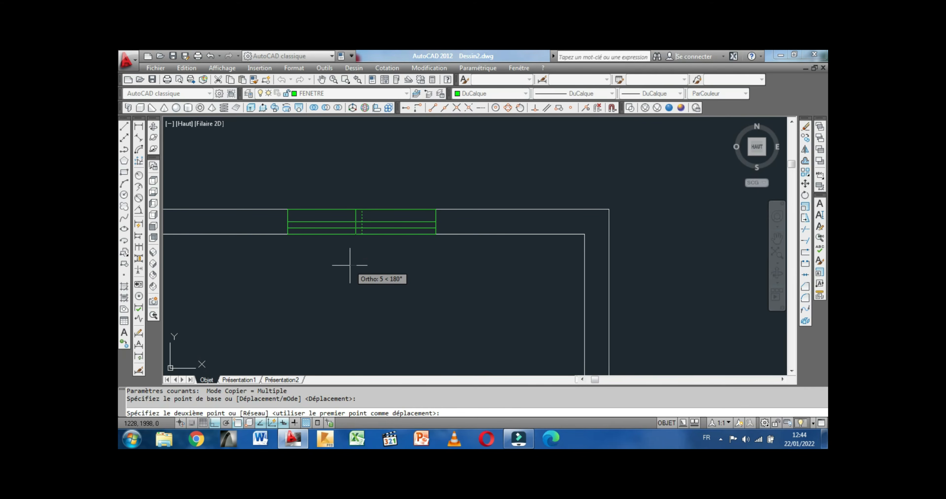
pyautogui.write('5')
pyautogui.press('Return')
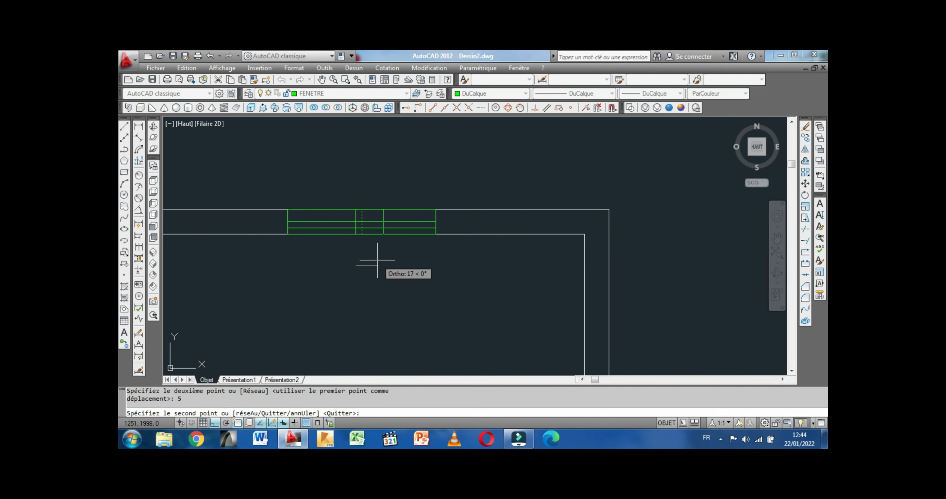
pyautogui.write('5')
pyautogui.press('Return')
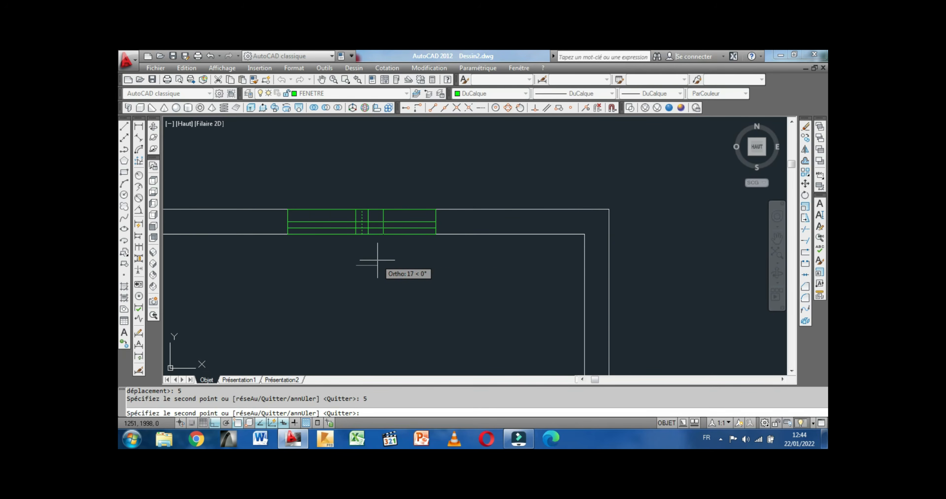
pyautogui.rightClick(377, 260)
pyautogui.click(412, 269)
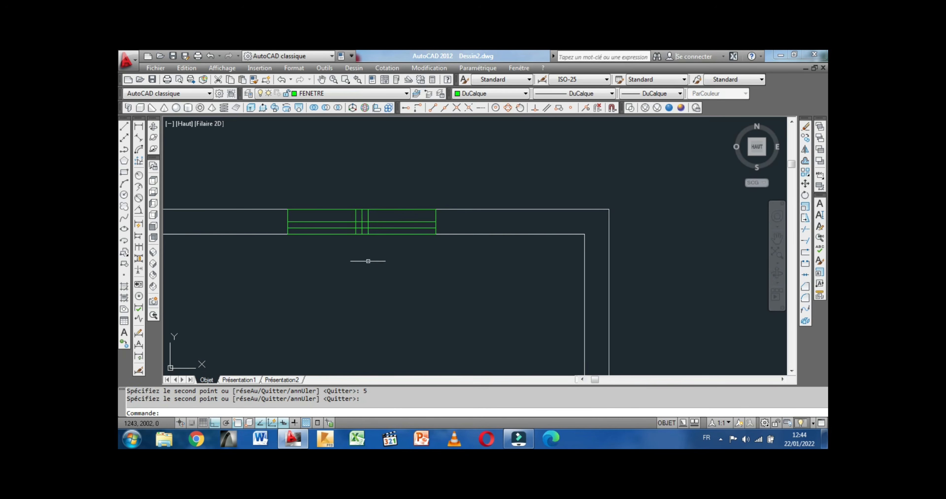
# Step: Copy the window's left side line 5 units to the right, inside the opening
pyautogui.click(287, 220)
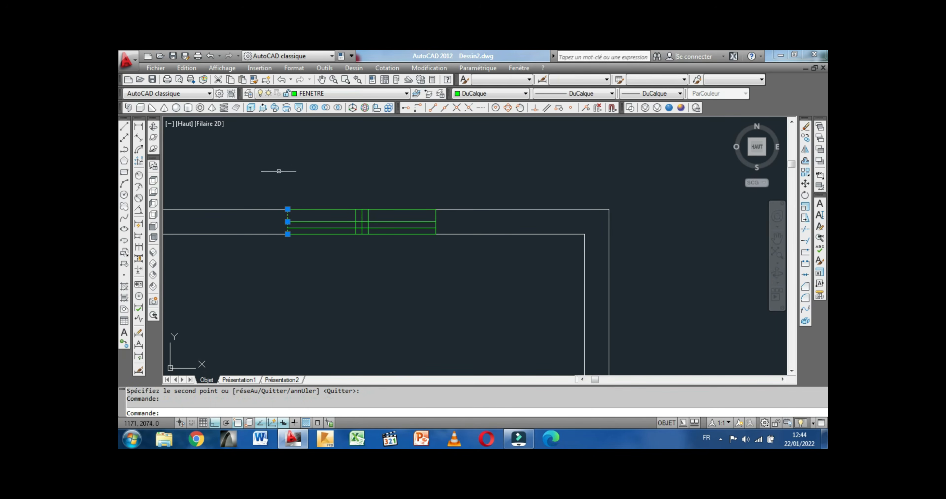
pyautogui.rightClick(271, 160)
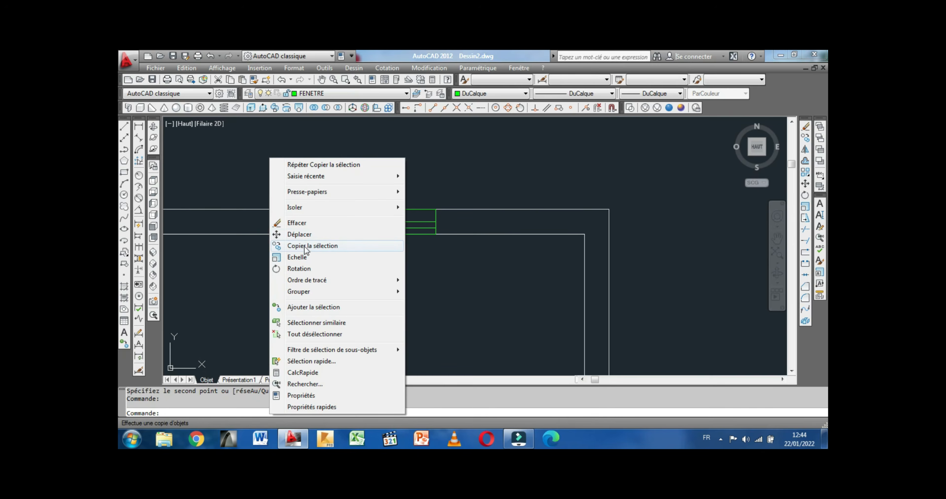
pyautogui.click(312, 249)
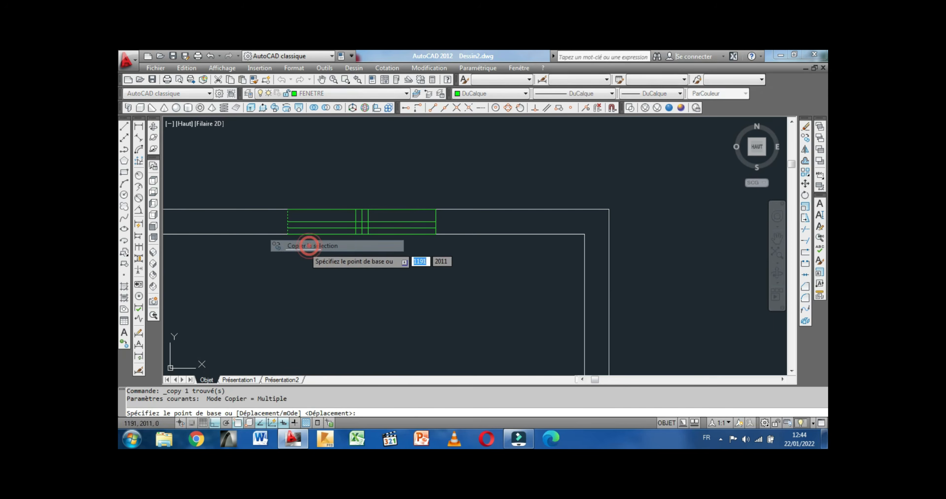
pyautogui.click(307, 253)
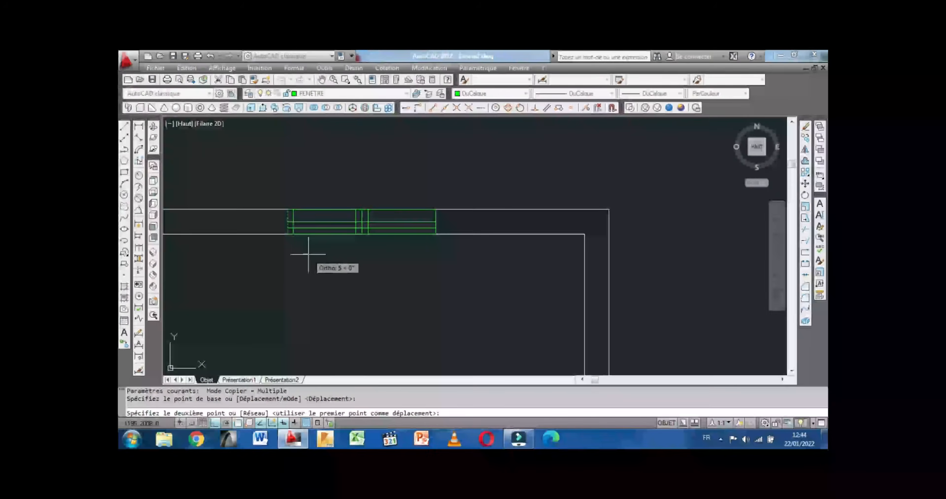
pyautogui.write('5')
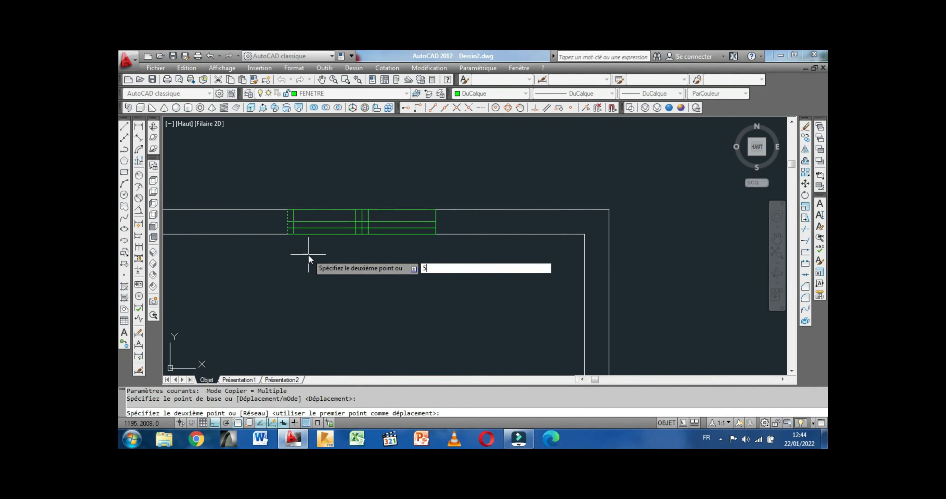
pyautogui.press('Return')
pyautogui.rightClick(308, 254)
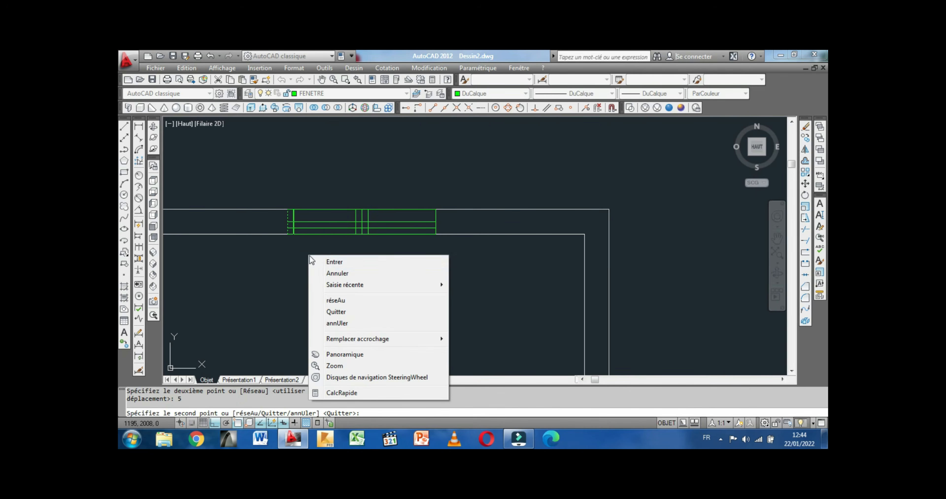
pyautogui.click(321, 260)
# Step: Copy the window's right side line 5 units to the left, inside the opening
pyautogui.click(435, 221)
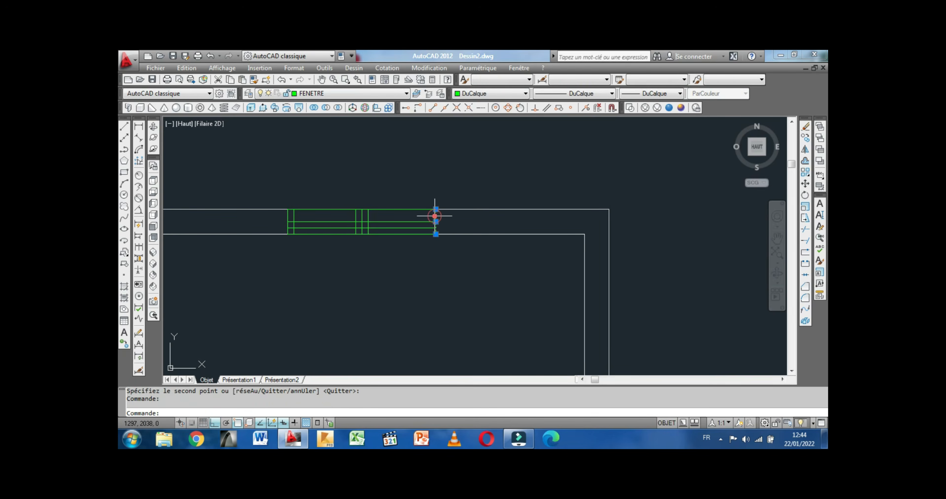
pyautogui.rightClick(435, 250)
pyautogui.click(473, 260)
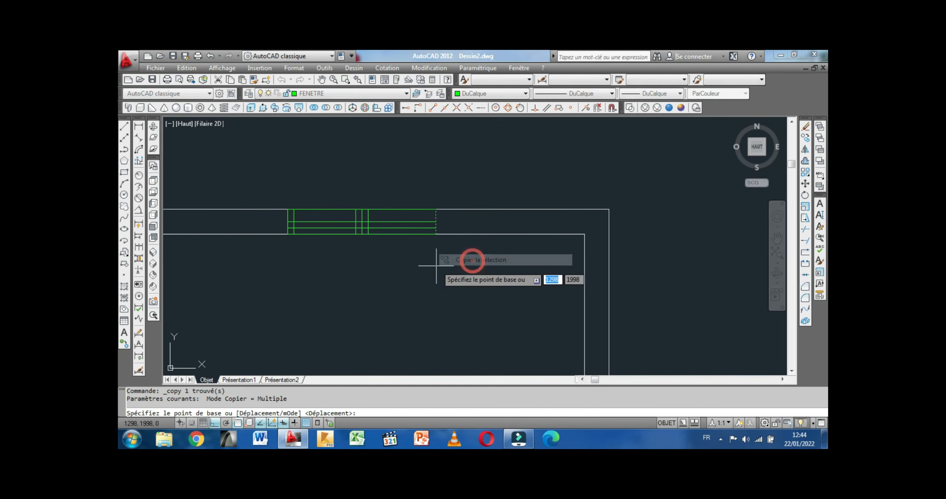
pyautogui.click(435, 264)
pyautogui.write('5')
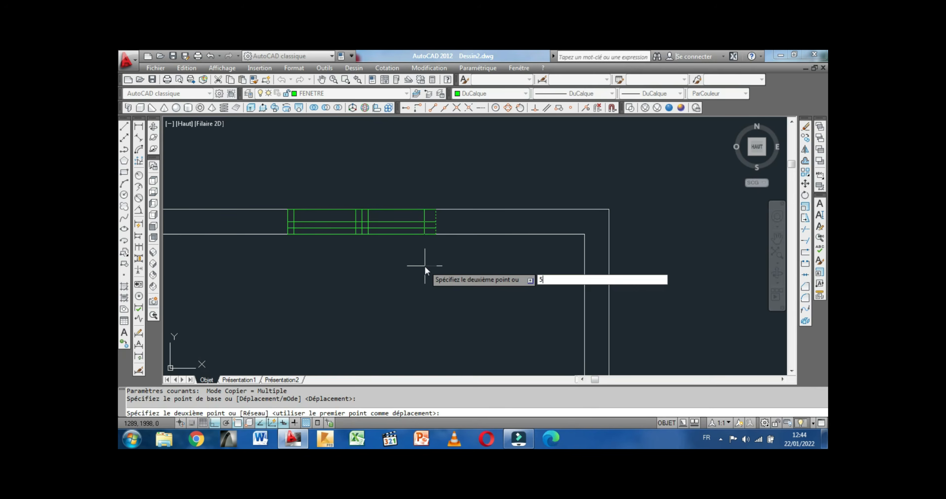
pyautogui.press('Return')
pyautogui.rightClick(425, 266)
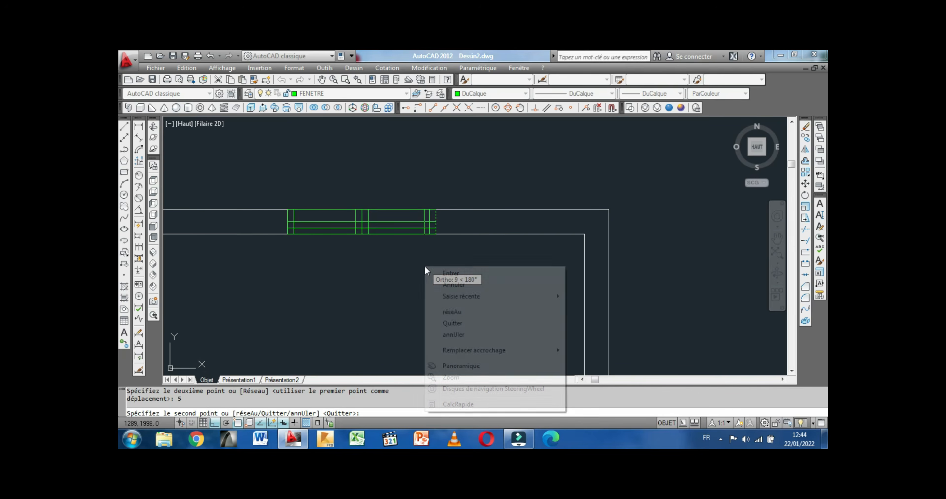
pyautogui.click(452, 273)
# Step: Trim the inner vertical lines above the upper frame line and the middle horizontal line where it crosses the side and central posts
pyautogui.moveTo(368, 168)
pyautogui.mouseDown(button='middle')
pyautogui.moveTo(428, 173)
pyautogui.moveTo(392, 167)
pyautogui.mouseUp(button='middle')
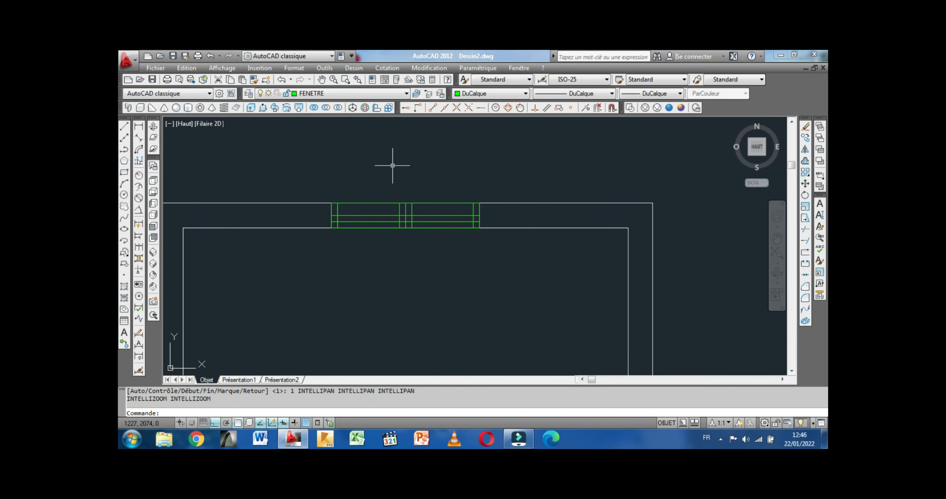
pyautogui.click(806, 230)
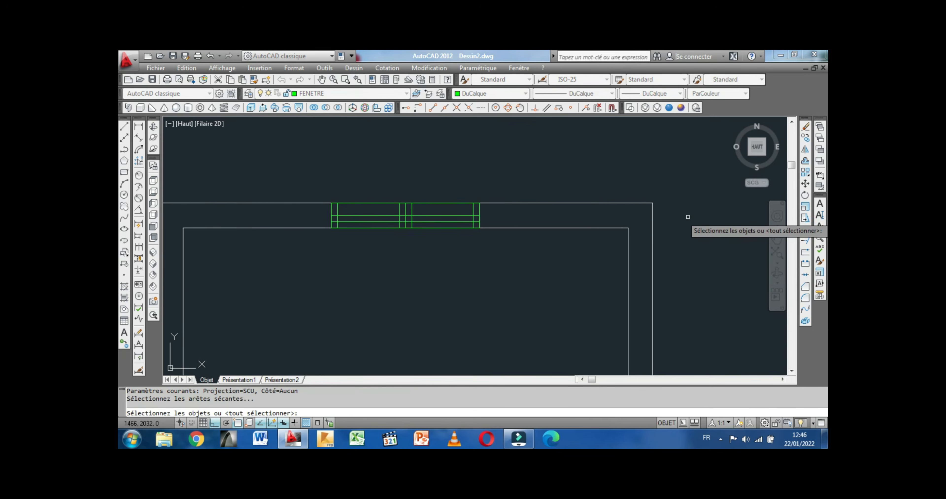
pyautogui.press('Return')
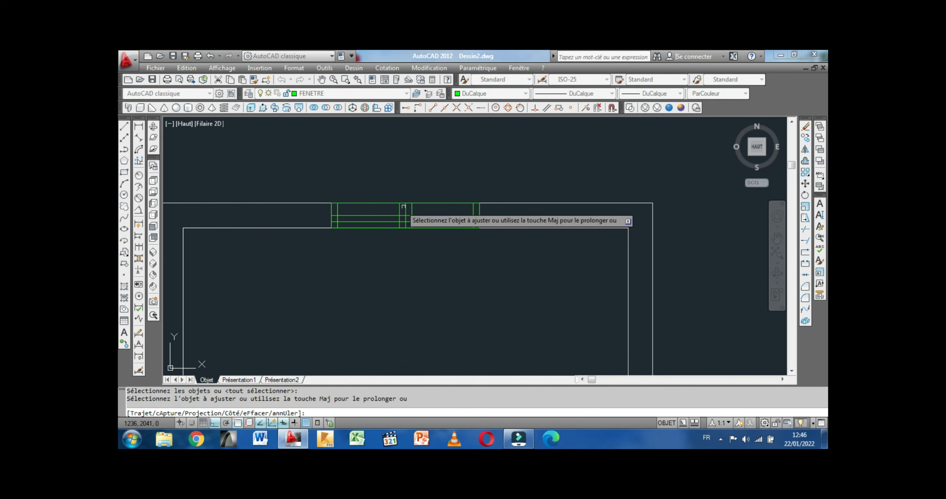
pyautogui.click(425, 207)
pyautogui.click(390, 208)
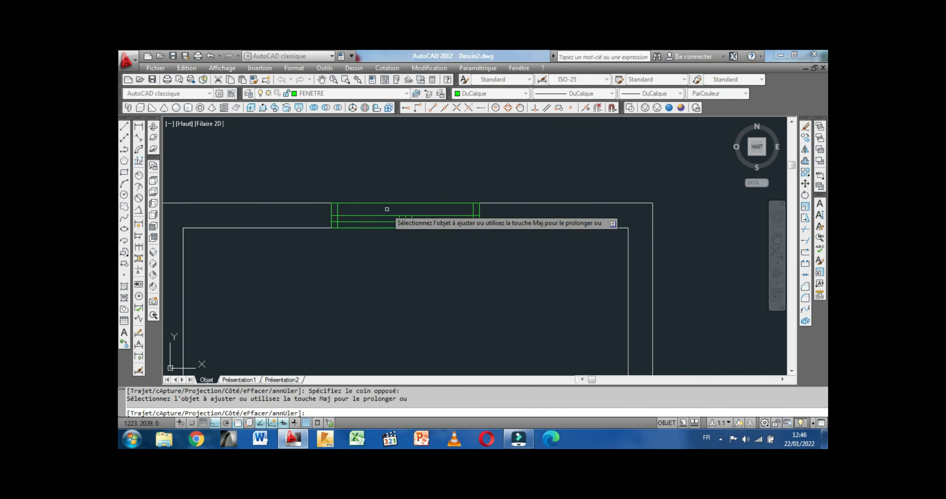
pyautogui.click(474, 208)
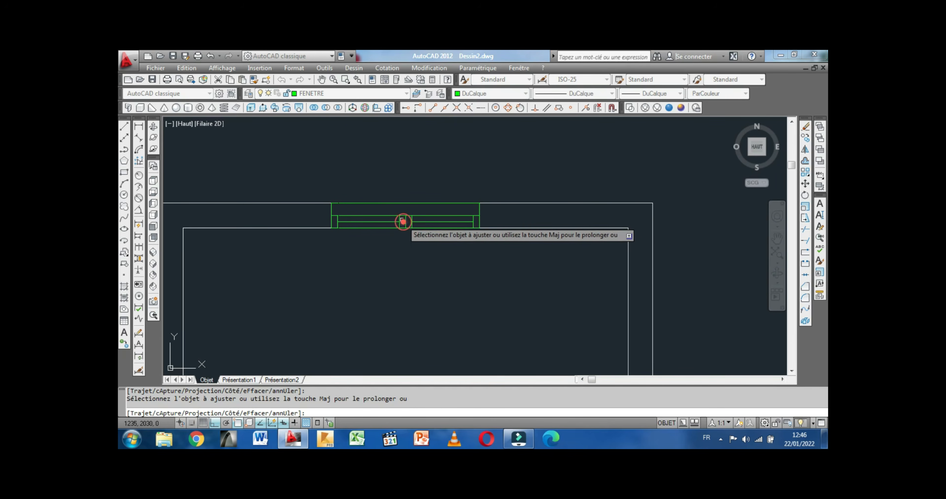
pyautogui.rightClick(367, 208)
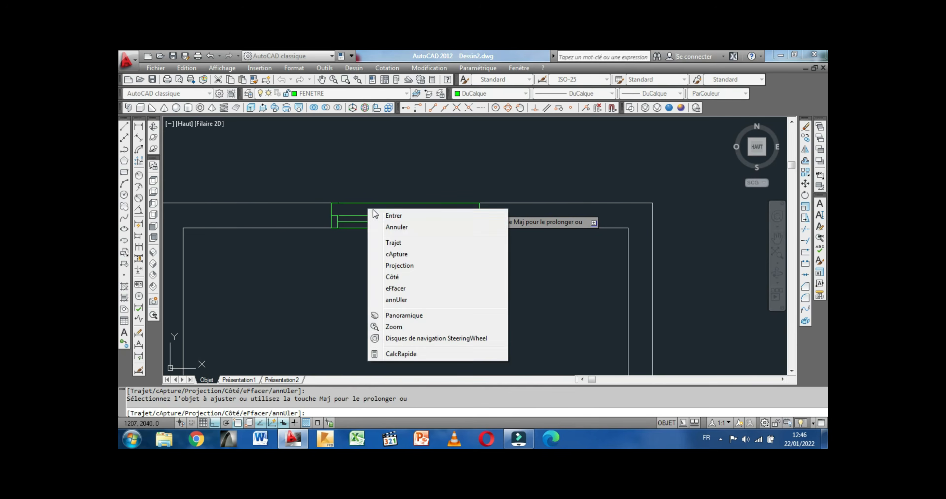
pyautogui.click(397, 214)
# Step: Move the two outer side lines of the window opening to the MUR layer
pyautogui.moveTo(386, 178); pyautogui.dragTo(372, 170, button='middle')
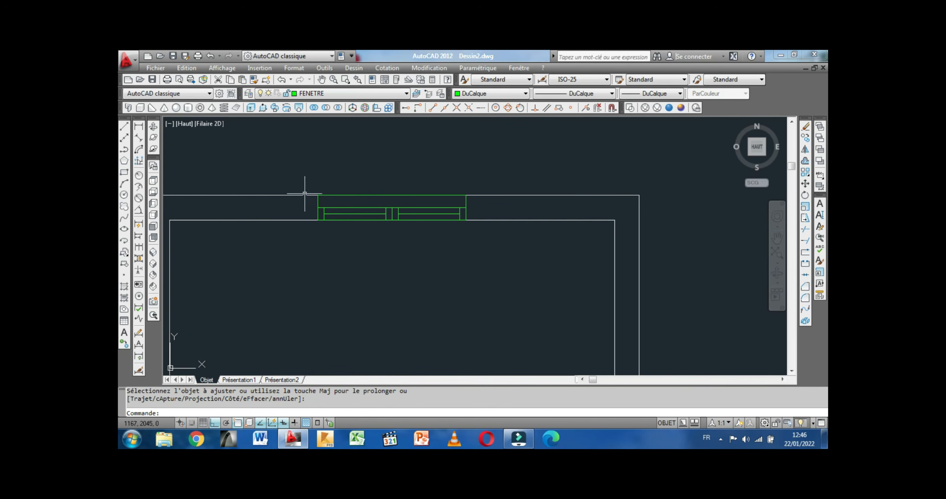
pyautogui.click(318, 204)
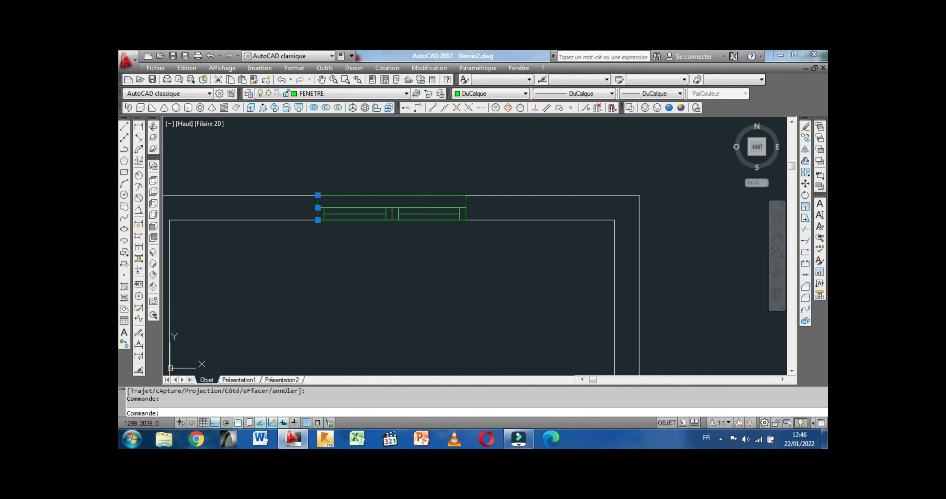
pyautogui.click(465, 201)
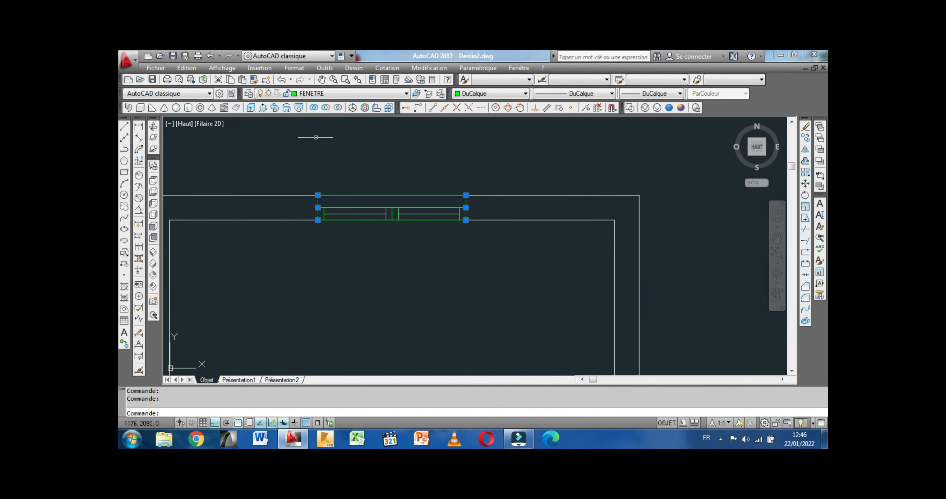
pyautogui.click(406, 94)
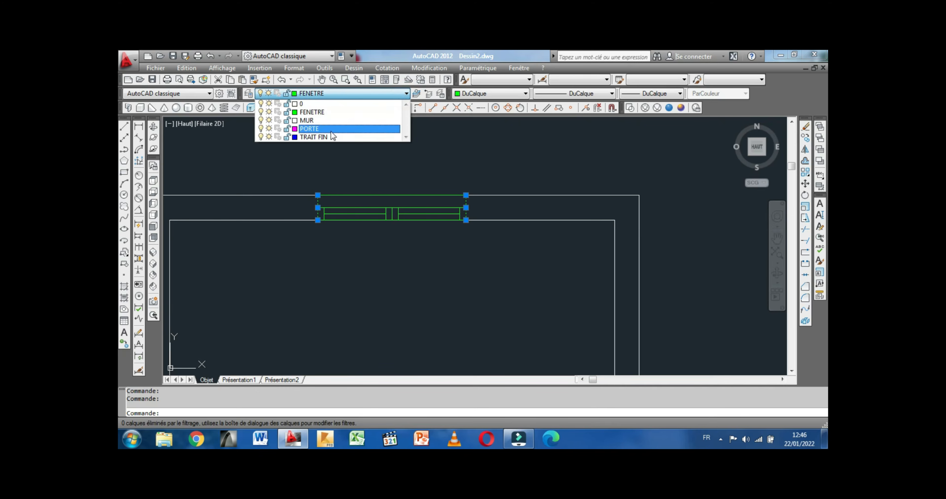
pyautogui.click(327, 119)
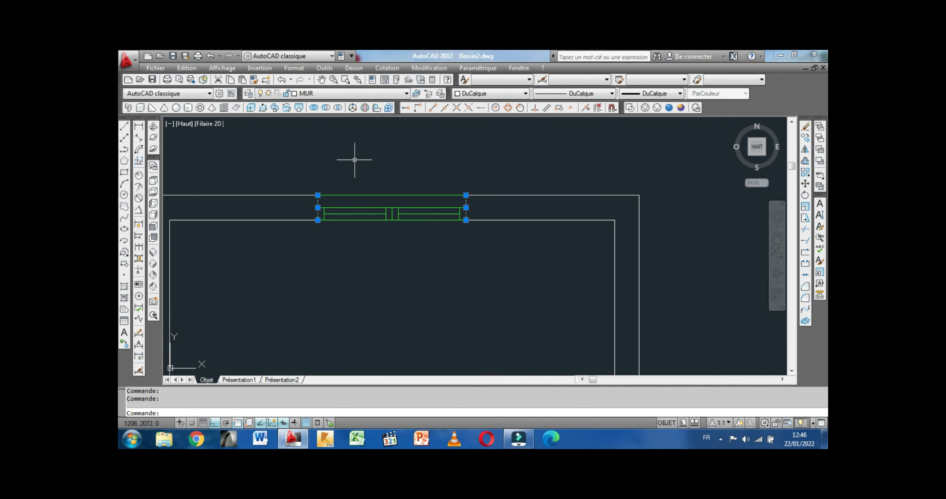
pyautogui.press('Escape')
# Step: Make PORTE the current layer
pyautogui.scroll(-2, 392, 161)
pyautogui.moveTo(396, 228)
pyautogui.mouseDown(button='middle')
pyautogui.moveTo(423, 222)
pyautogui.moveTo(376, 224)
pyautogui.moveTo(363, 196)
pyautogui.moveTo(349, 209)
pyautogui.mouseUp(button='middle')
pyautogui.scroll(-2, 372, 218)
pyautogui.scroll(-2, 362, 205)
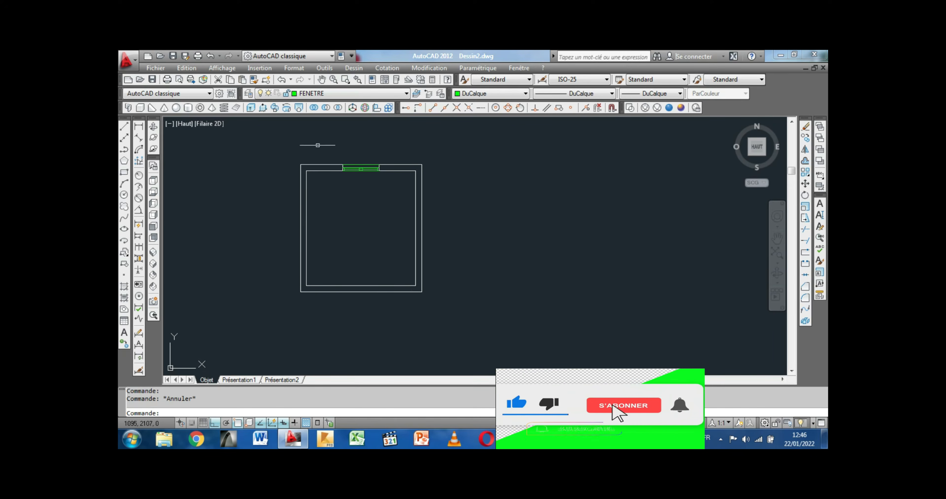
pyautogui.click(404, 94)
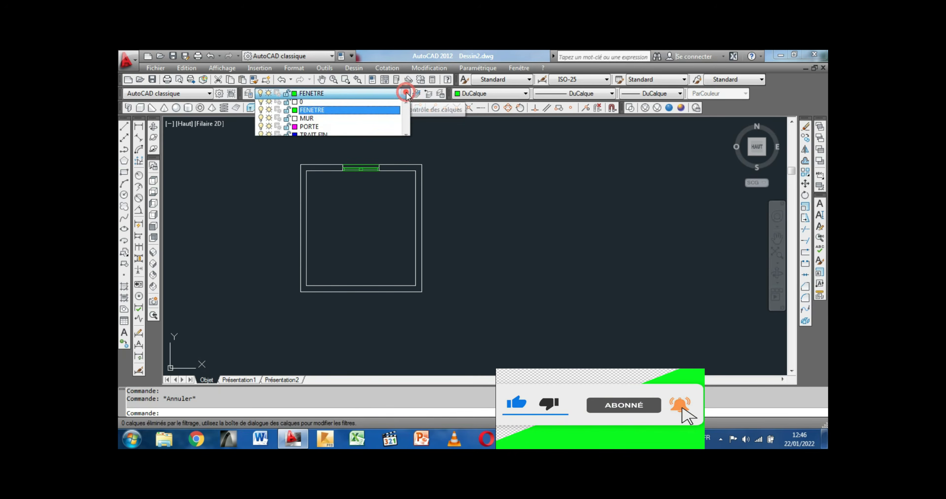
pyautogui.click(354, 128)
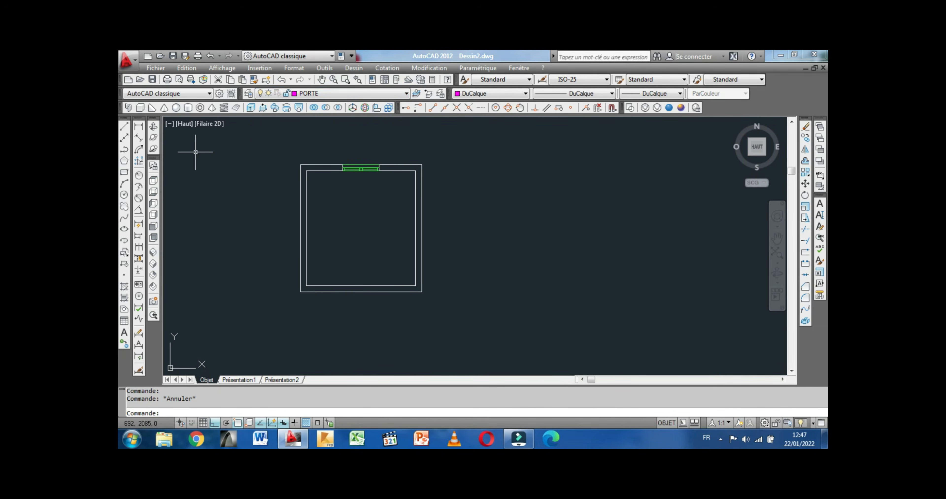
# Step: Draw a short vertical line through the bottom wall's thickness, from the room's inner lower-right corner to the outer wall face
pyautogui.click(124, 129)
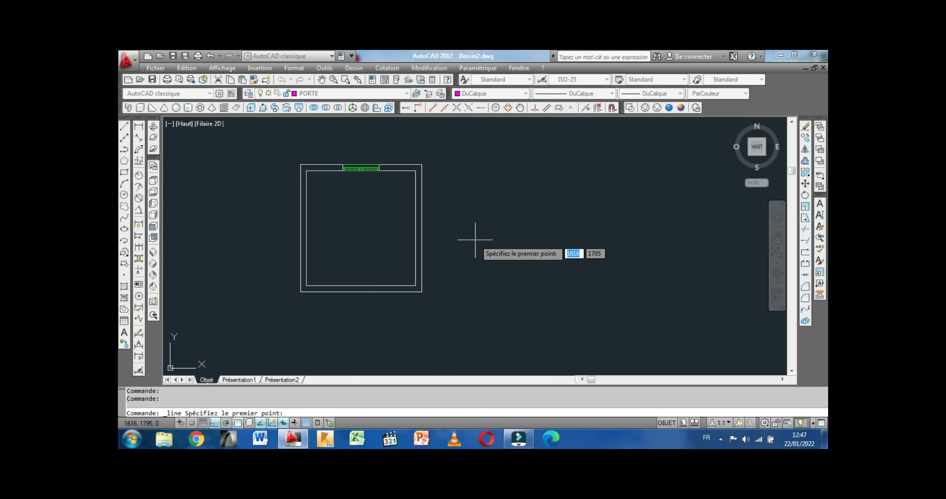
pyautogui.moveTo(475, 238); pyautogui.dragTo(480, 250, button='middle')
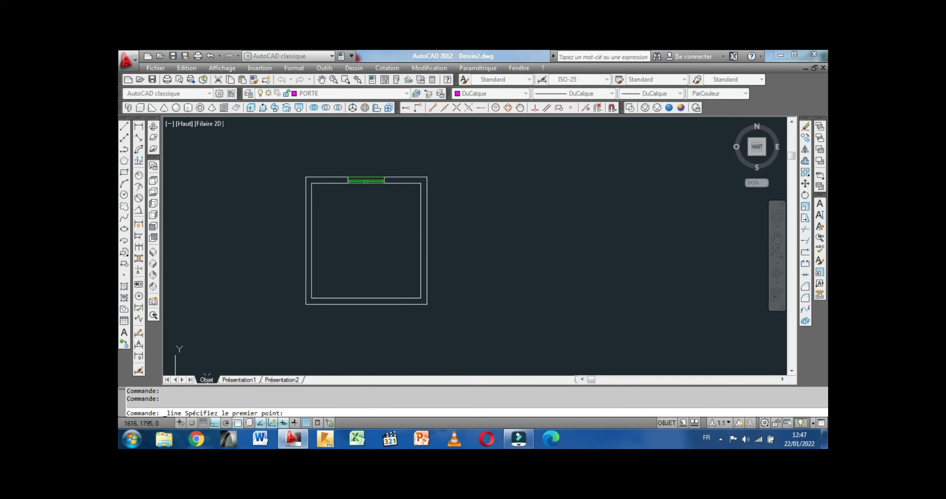
pyautogui.click(421, 298)
pyautogui.rightClick(420, 303)
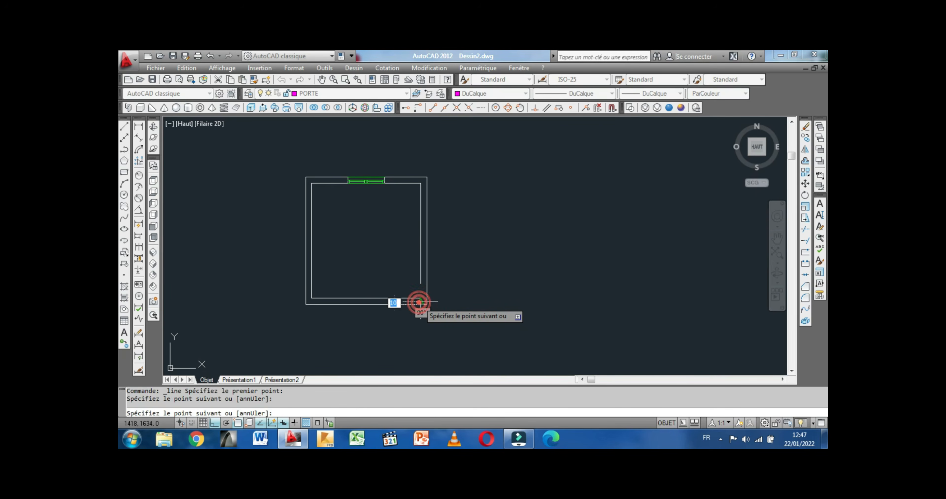
pyautogui.click(439, 310)
pyautogui.scroll(5, 417, 305)
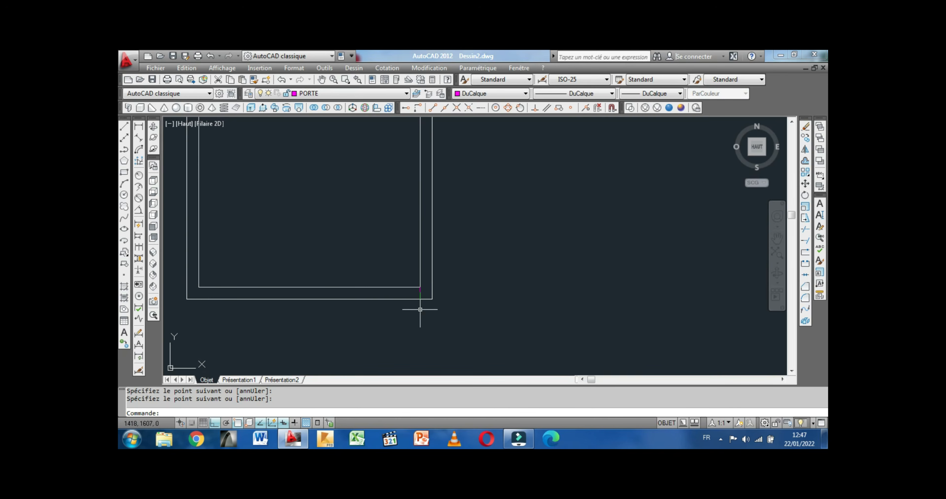
# Step: Copy the short vertical line in the bottom wall 100 units to the left to mark the door opening's other side
pyautogui.moveTo(414, 301); pyautogui.dragTo(448, 302, button='middle')
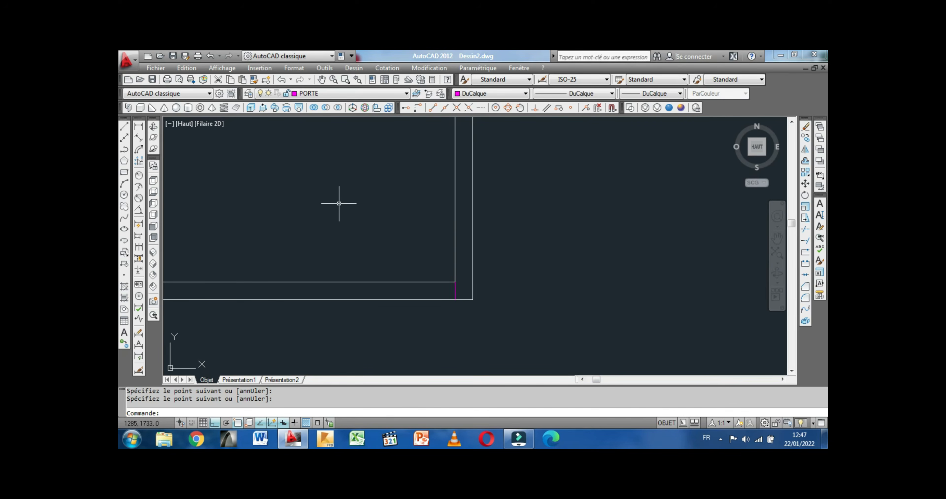
pyautogui.click(455, 292)
pyautogui.rightClick(399, 247)
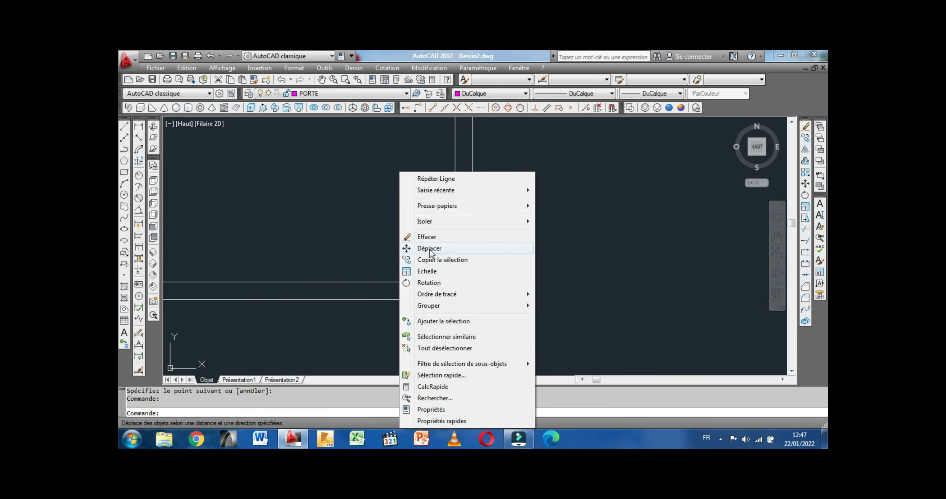
pyautogui.click(432, 260)
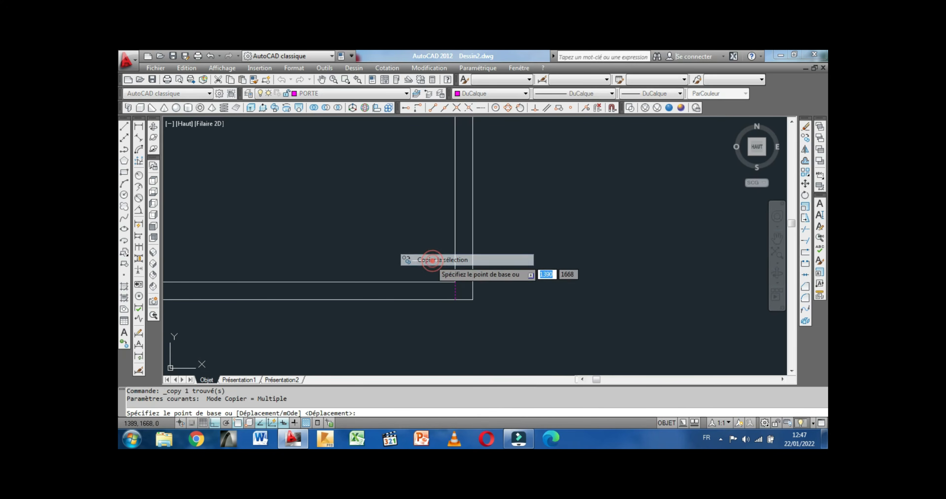
pyautogui.click(415, 257)
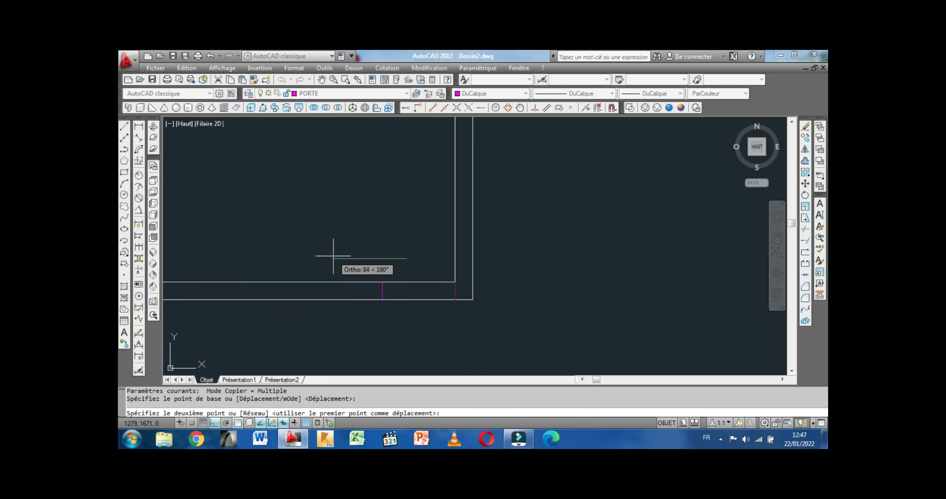
pyautogui.write('100')
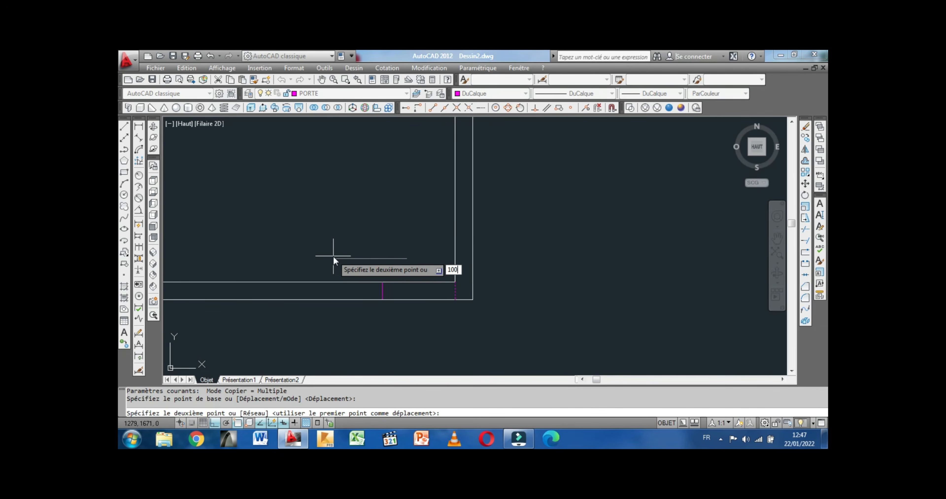
pyautogui.press('Return')
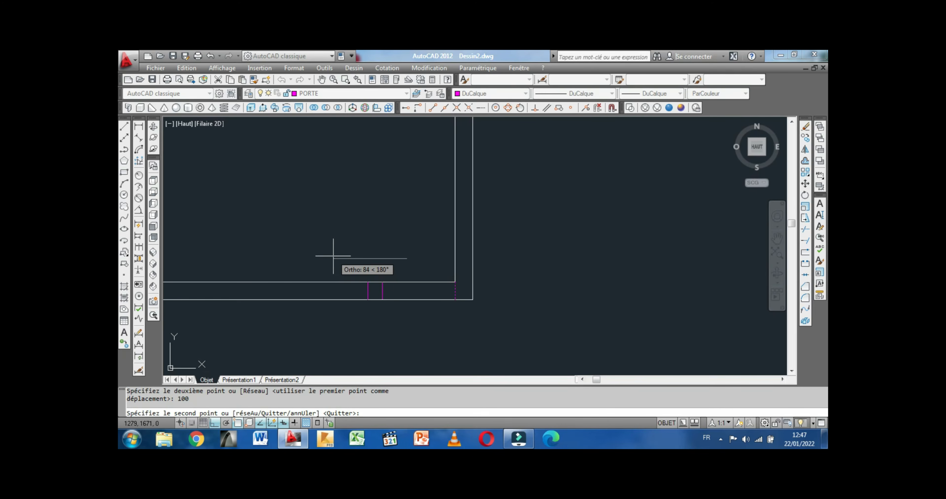
pyautogui.rightClick(333, 256)
pyautogui.click(370, 263)
# Step: Trim the bottom wall's inner and outer lines between the two short vertical lines to open the doorway
pyautogui.scroll(-4, 376, 234)
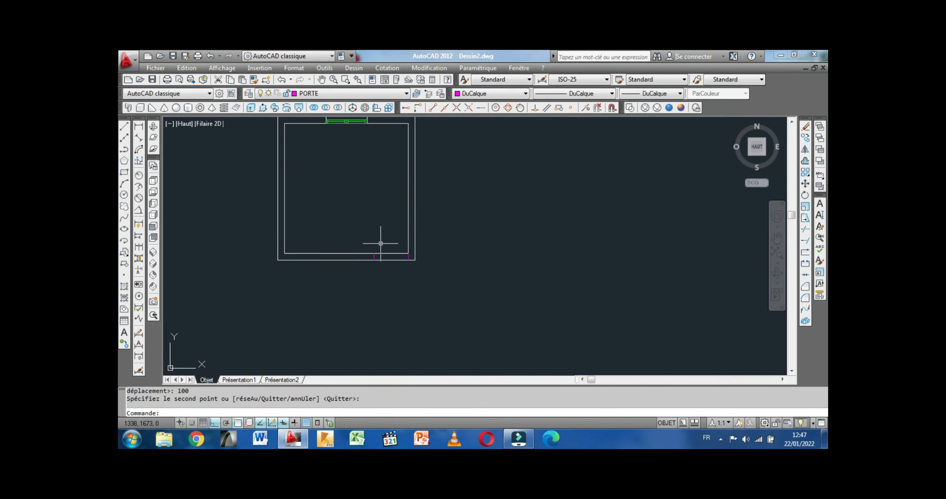
pyautogui.moveTo(385, 236); pyautogui.dragTo(395, 239, button='middle')
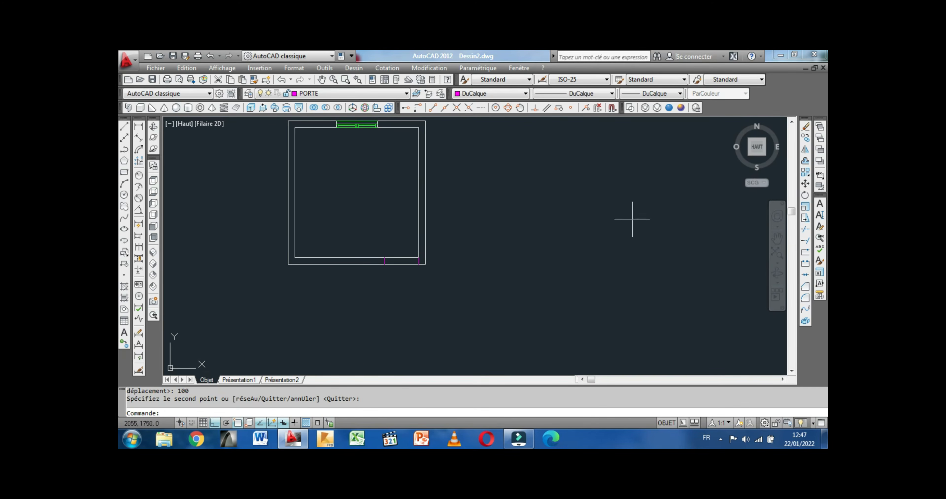
pyautogui.click(806, 231)
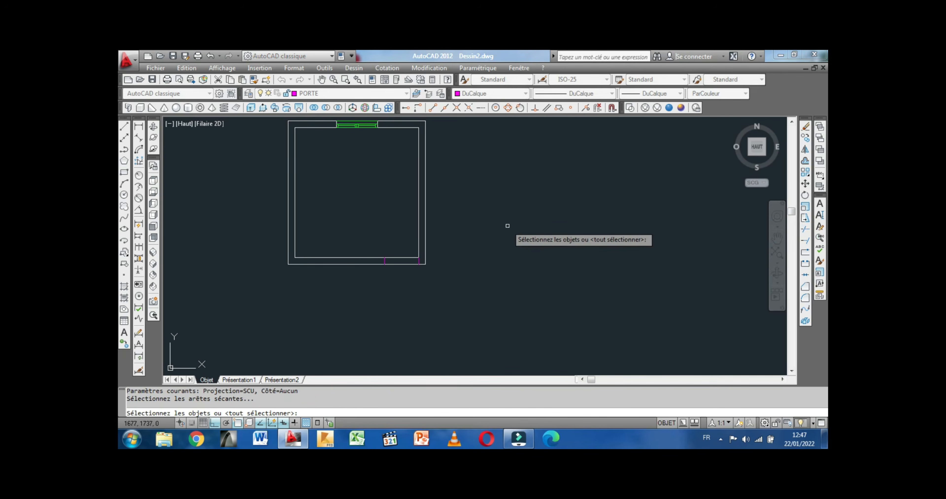
pyautogui.press('Return')
pyautogui.click(402, 245)
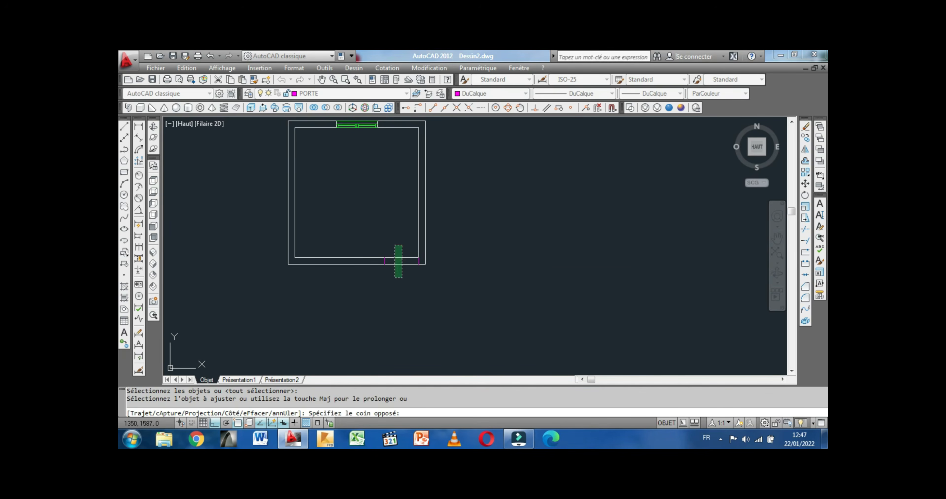
pyautogui.click(386, 279)
pyautogui.rightClick(393, 275)
pyautogui.click(418, 131)
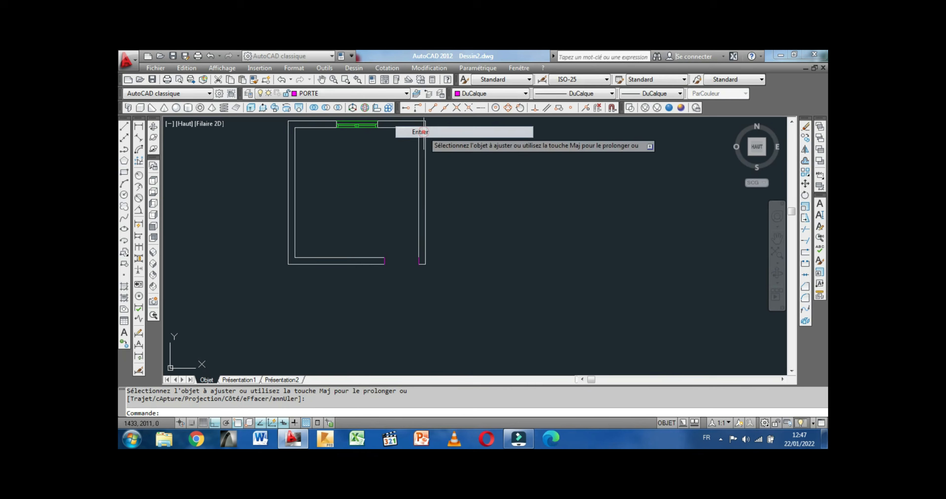
# Step: Move the two short vertical lines bounding the door opening to the MUR layer
pyautogui.moveTo(397, 276); pyautogui.dragTo(394, 279, button='middle')
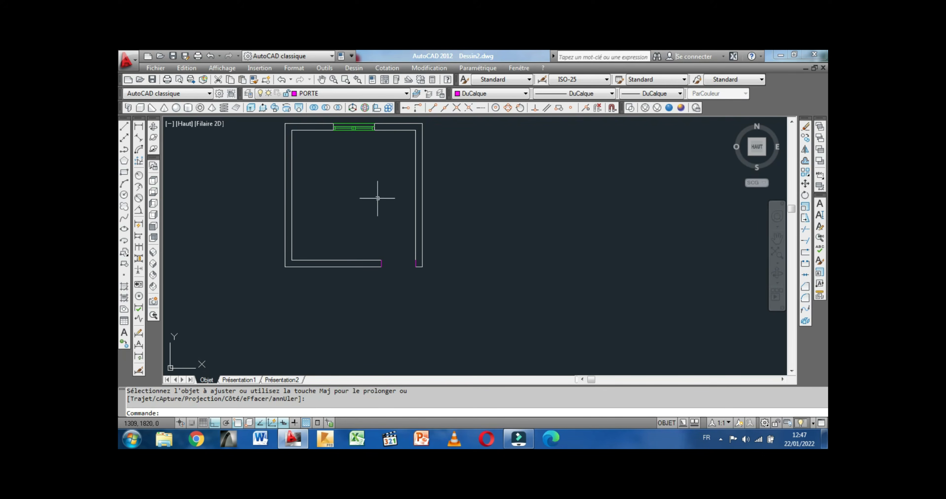
pyautogui.scroll(3, 377, 264)
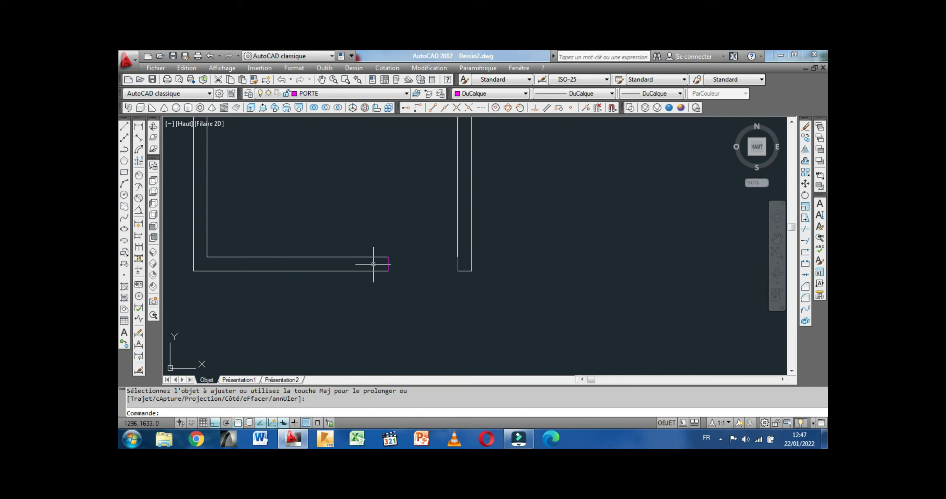
pyautogui.press('Return')
pyautogui.click(389, 264)
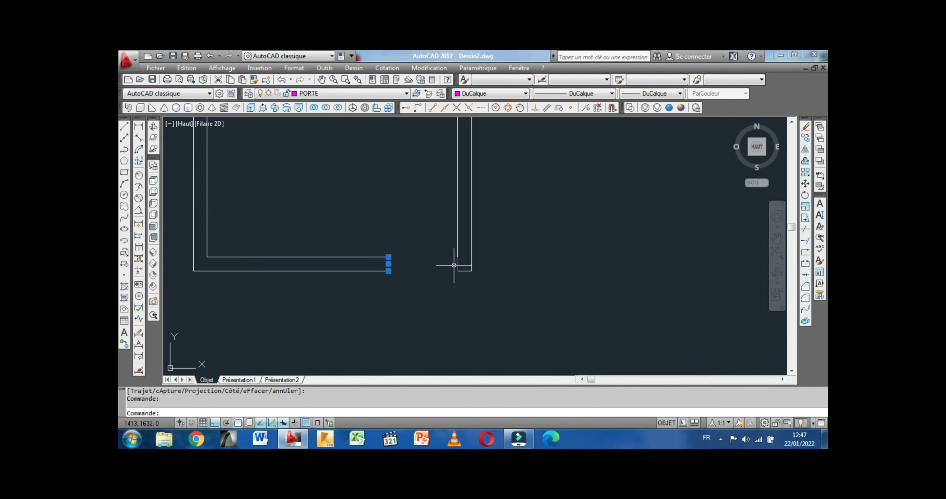
pyautogui.click(457, 265)
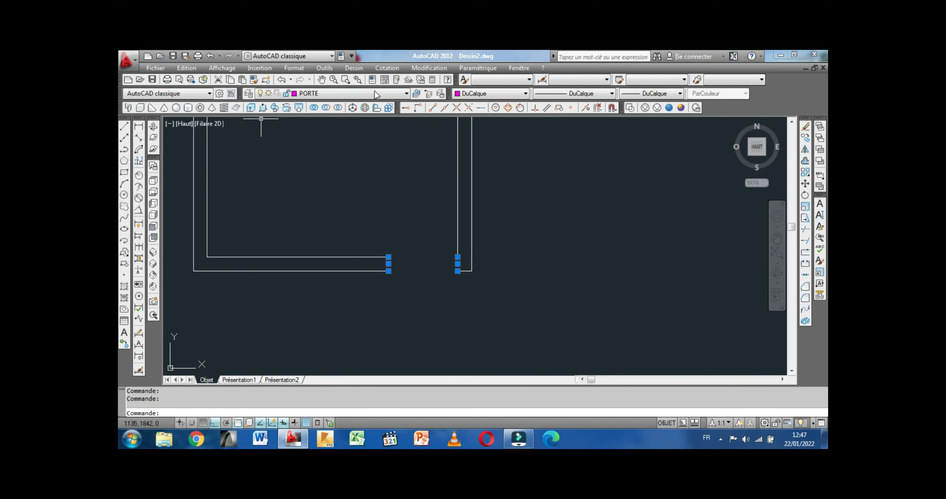
pyautogui.click(406, 93)
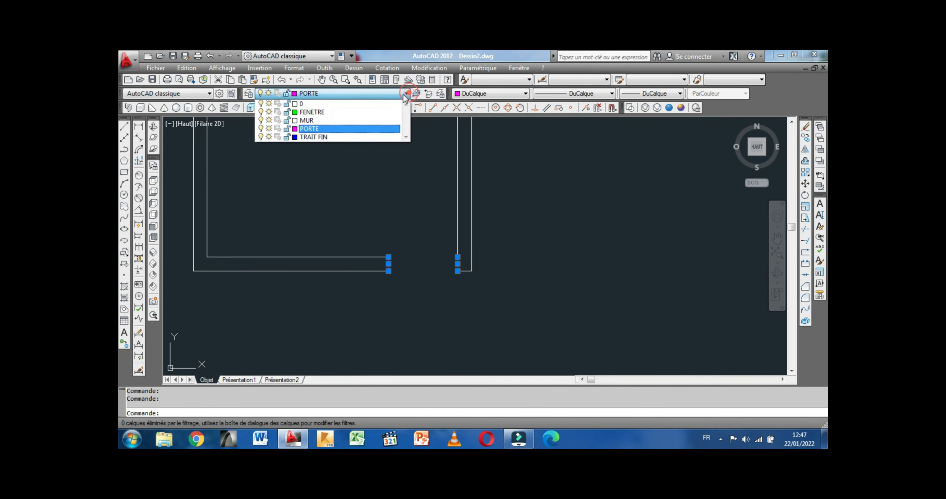
pyautogui.click(322, 120)
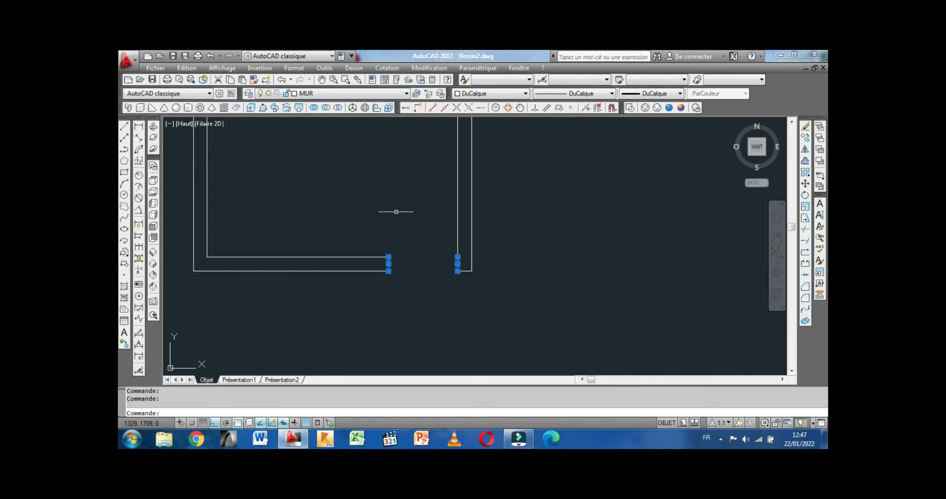
pyautogui.press('Escape')
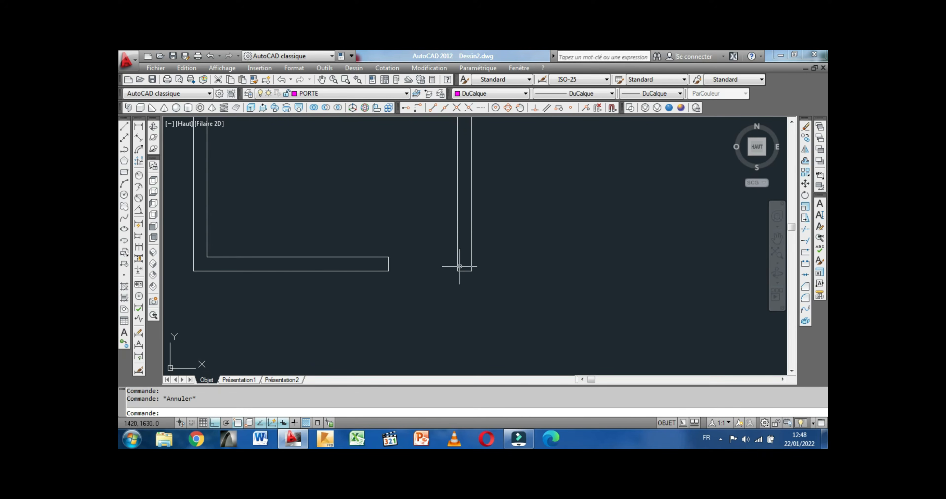
# Step: Erase the door opening's right side line and stretch the right wall's inner line down to the outer wall face
pyautogui.click(457, 265)
pyautogui.rightClick(440, 239)
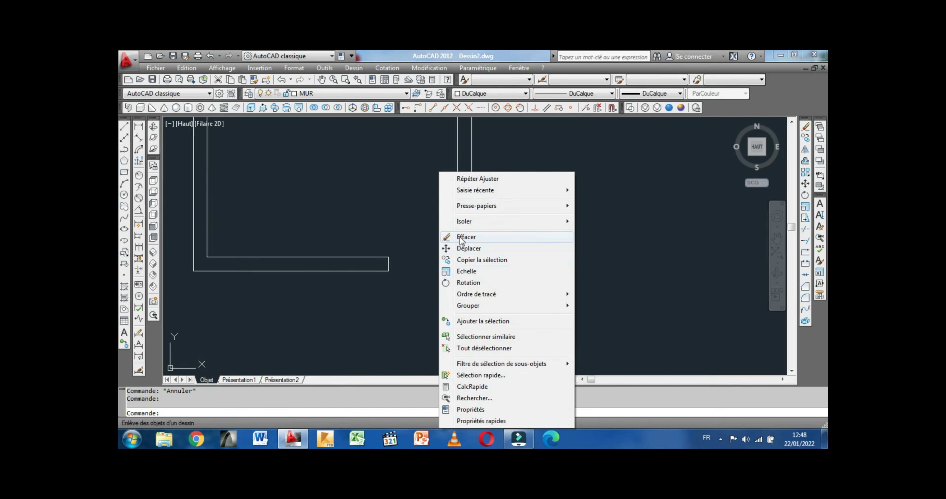
pyautogui.click(459, 236)
pyautogui.click(458, 253)
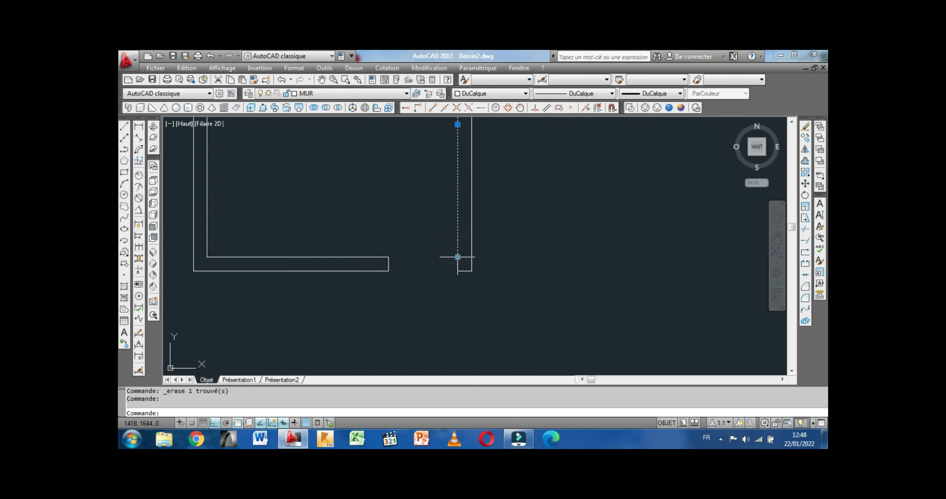
pyautogui.click(457, 257)
pyautogui.click(457, 271)
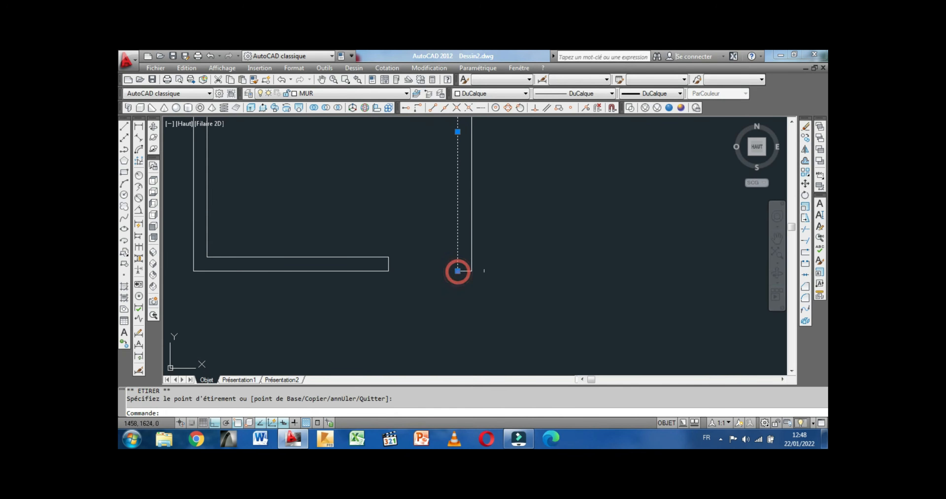
pyautogui.press('Escape')
pyautogui.scroll(-2, 486, 226)
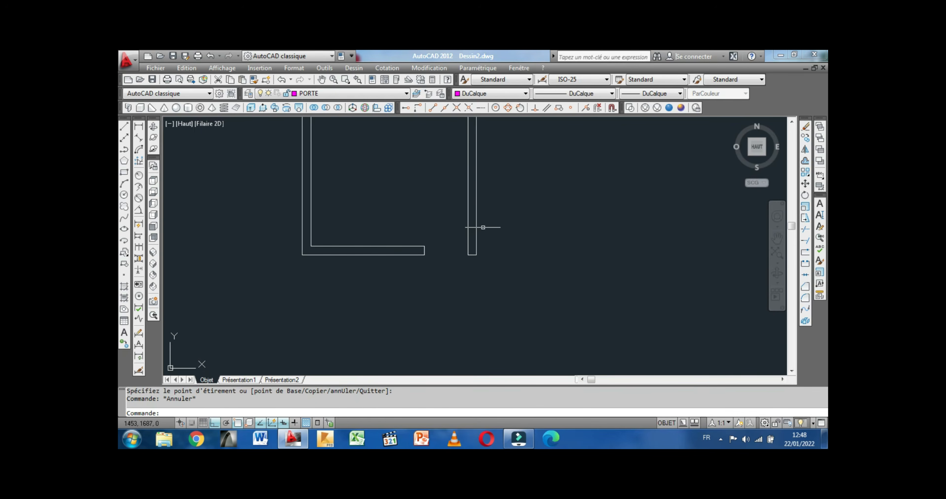
pyautogui.moveTo(448, 227)
pyautogui.mouseDown(button='middle')
pyautogui.moveTo(385, 249)
pyautogui.moveTo(463, 281)
pyautogui.mouseUp(button='middle')
pyautogui.scroll(-3, 388, 241)
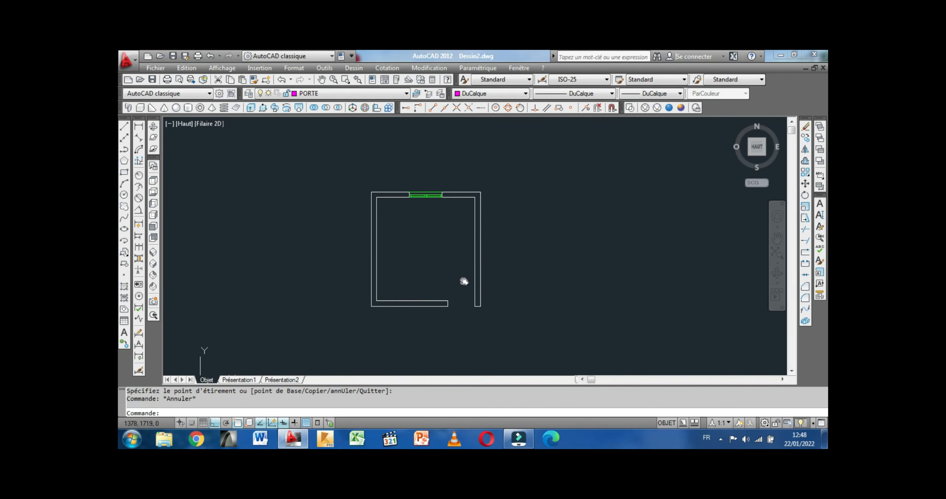
pyautogui.click(475, 255)
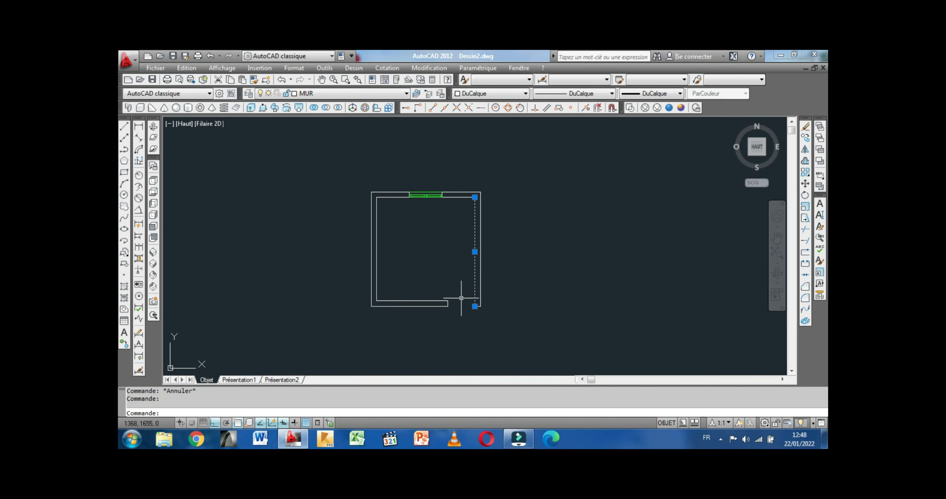
pyautogui.press('Escape')
# Step: Draw a 100-unit horizontal line on the PORTE layer in the empty space to the right of the room
pyautogui.moveTo(448, 261)
pyautogui.mouseDown(button='middle')
pyautogui.moveTo(424, 248)
pyautogui.moveTo(349, 264)
pyautogui.mouseUp(button='middle')
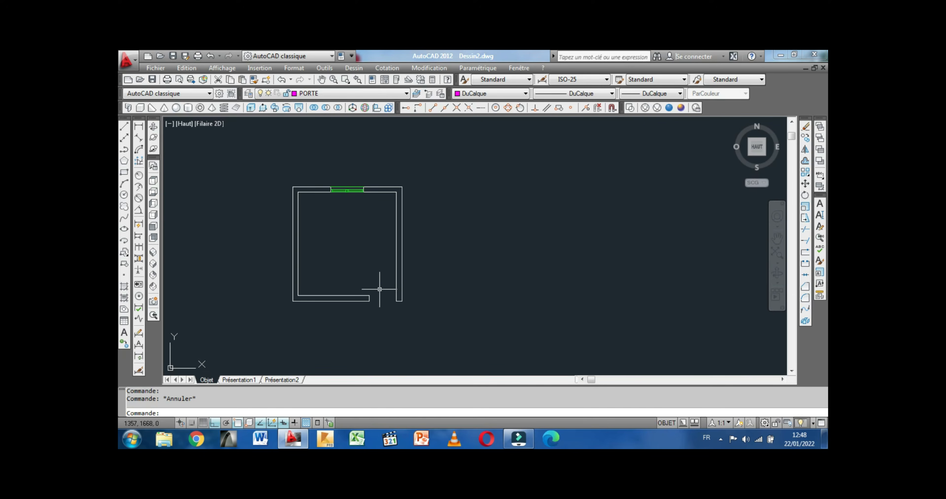
pyautogui.moveTo(379, 305); pyautogui.dragTo(366, 294, button='middle')
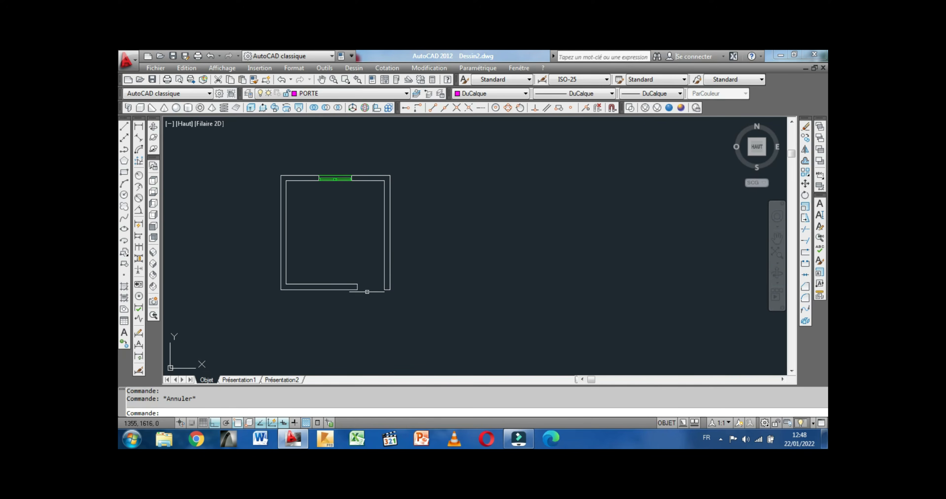
pyautogui.moveTo(435, 276)
pyautogui.mouseDown(button='middle')
pyautogui.moveTo(370, 279)
pyautogui.moveTo(406, 257)
pyautogui.mouseUp(button='middle')
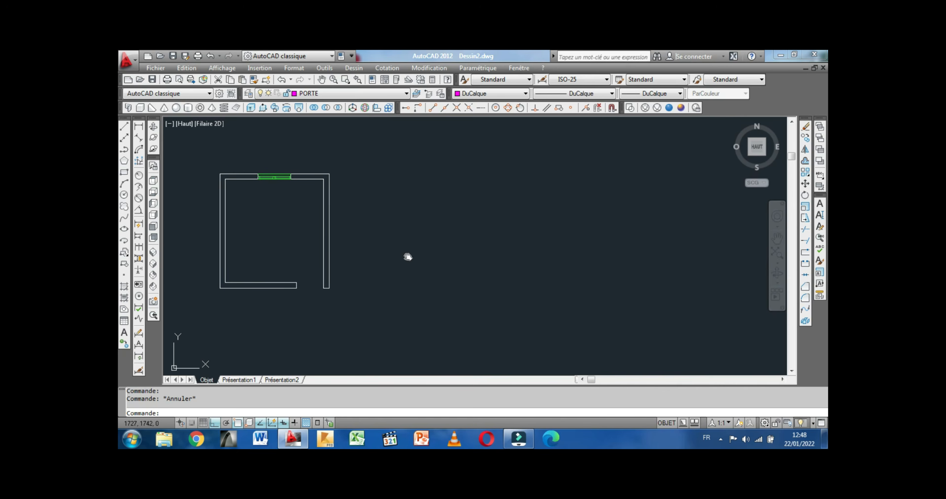
pyautogui.click(124, 127)
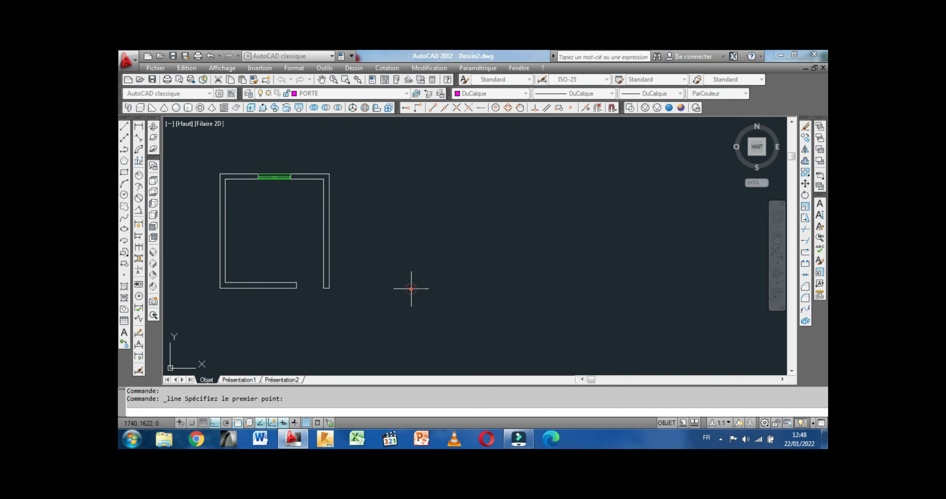
pyautogui.click(411, 288)
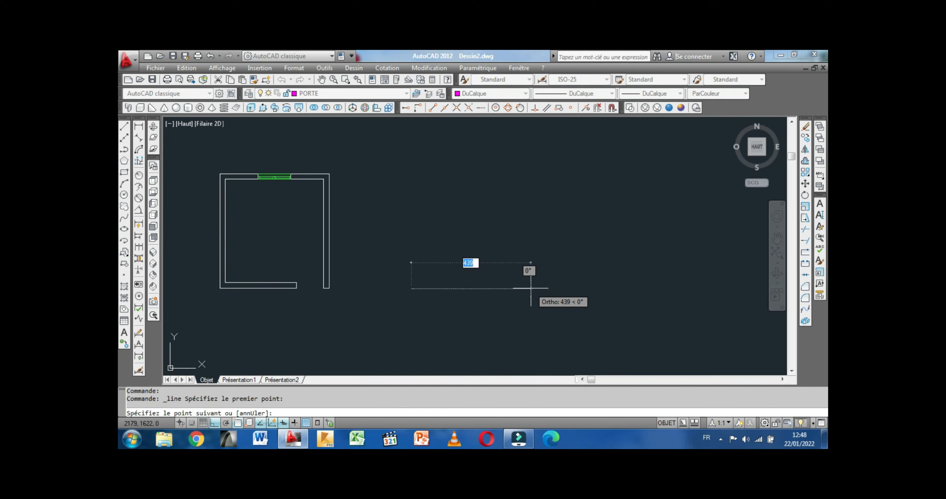
pyautogui.write('100')
pyautogui.press('Return')
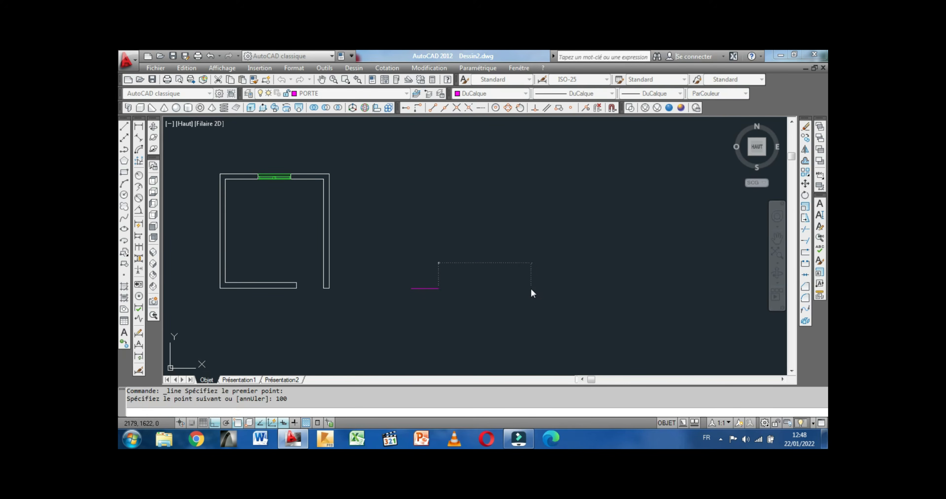
pyautogui.rightClick(529, 288)
pyautogui.click(561, 295)
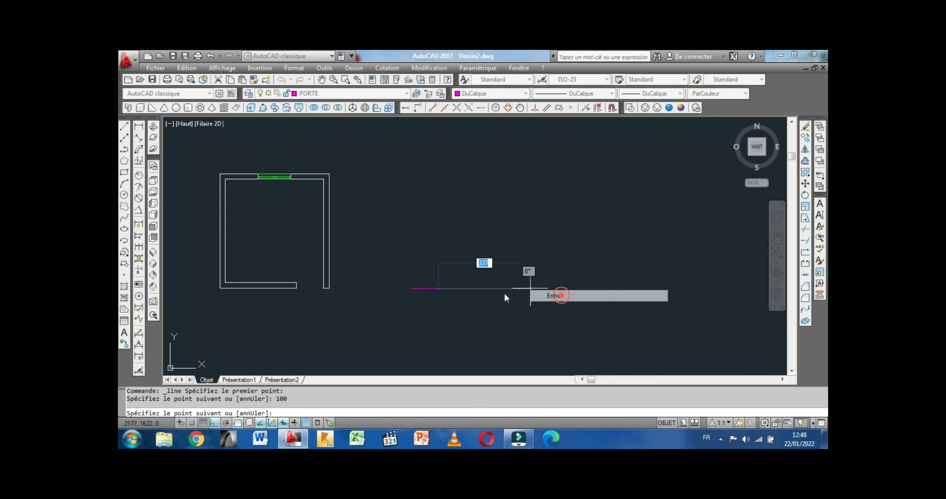
# Step: Start the stepped door jamb outline at the horizontal line's left end, going 10 units up and 5 units right
pyautogui.scroll(5, 412, 289)
pyautogui.moveTo(421, 295); pyautogui.dragTo(408, 296, button='middle')
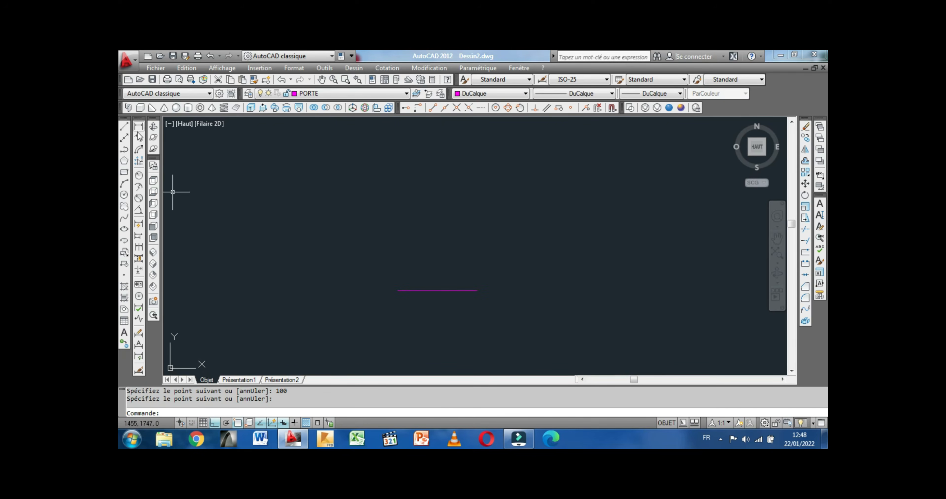
pyautogui.click(123, 127)
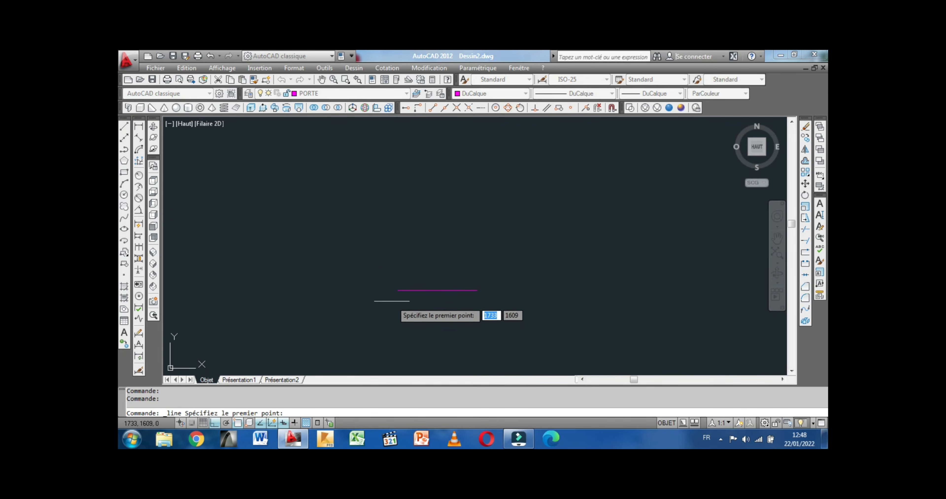
pyautogui.click(398, 291)
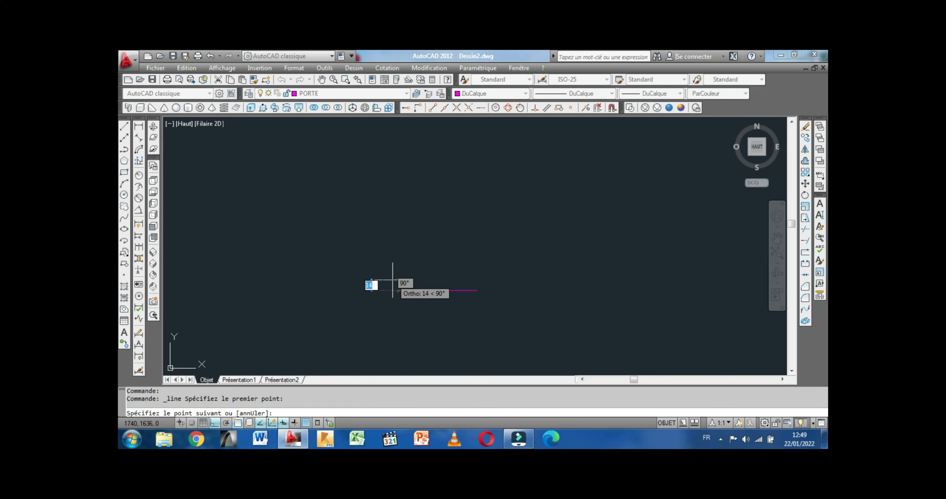
pyautogui.write('10')
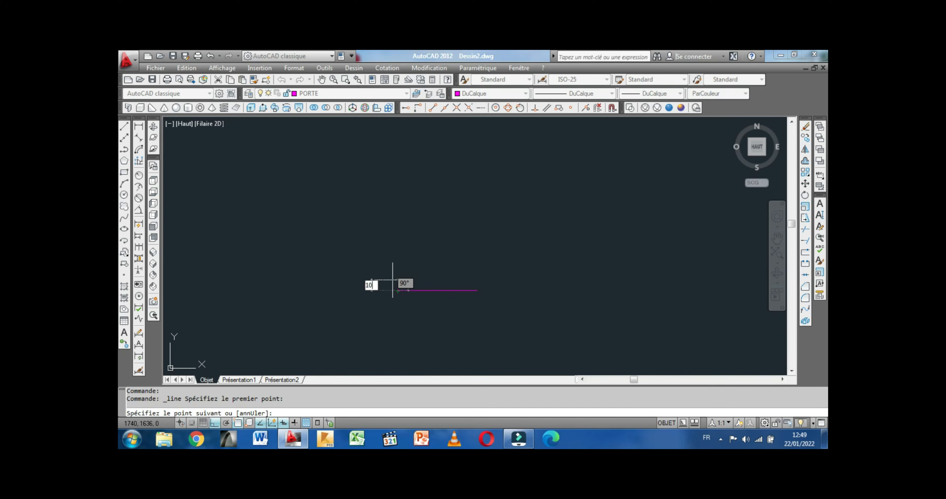
pyautogui.press('Return')
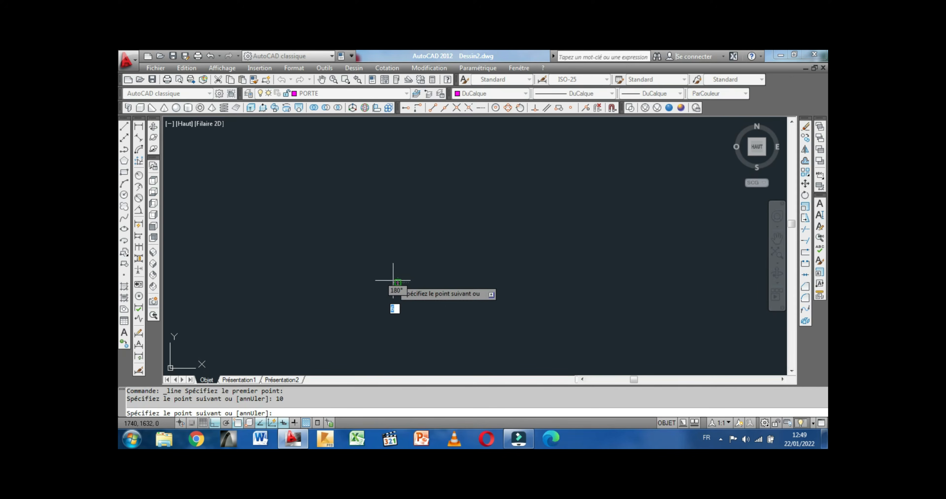
pyautogui.scroll(5, 394, 282)
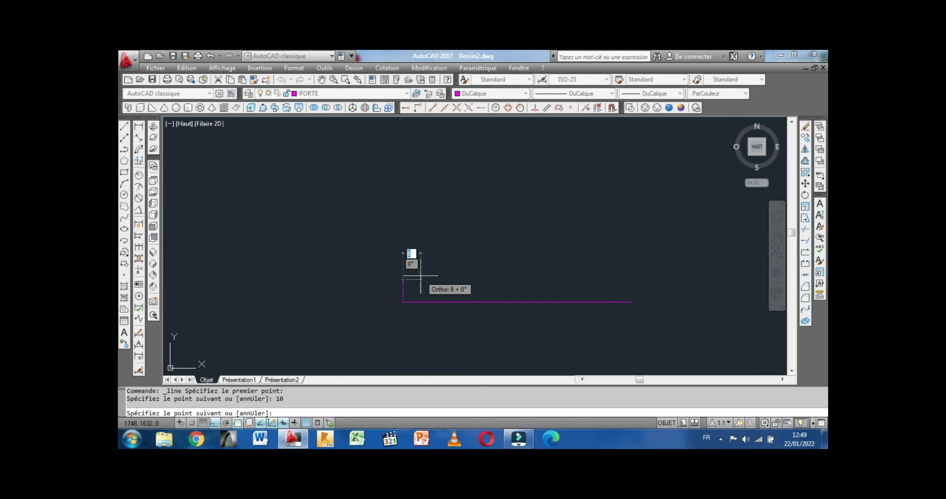
pyautogui.write('5')
pyautogui.press('Return')
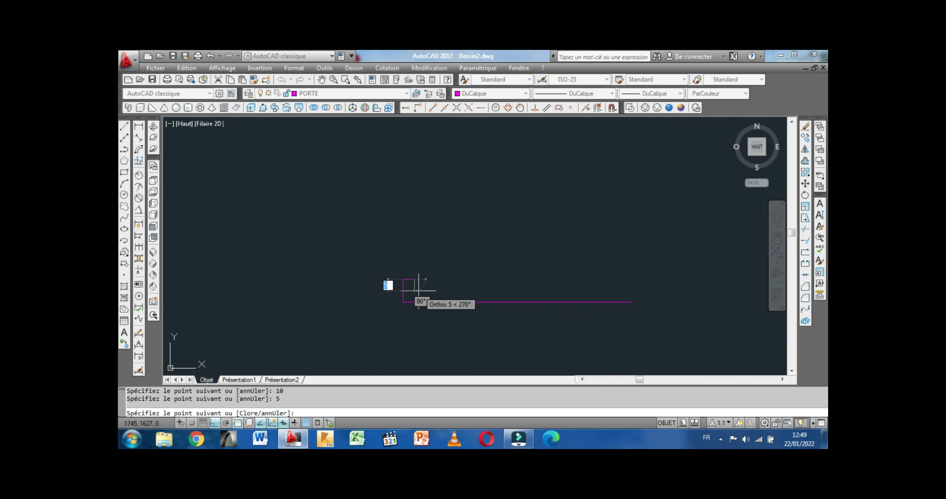
# Step: Complete the jamb outline with 5 units down, 5 units right and a segment down to the horizontal line
pyautogui.write('5')
pyautogui.press('Return')
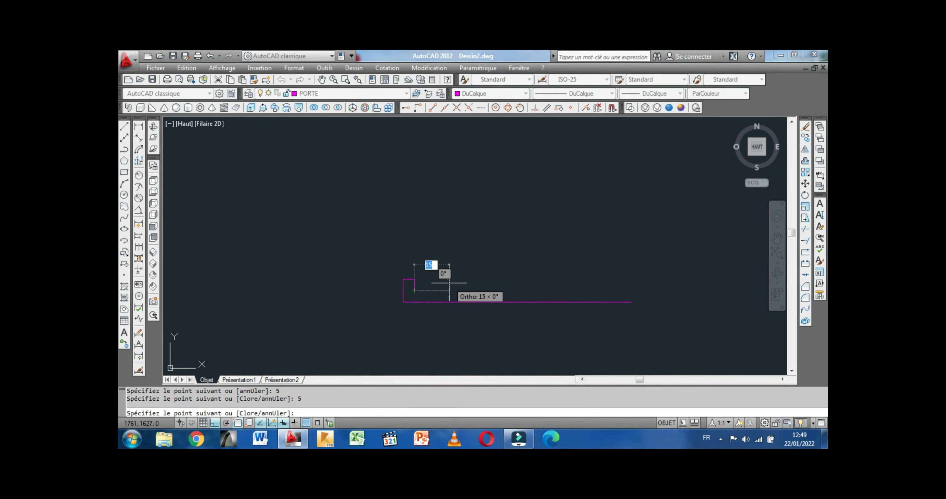
pyautogui.write('5')
pyautogui.press('Return')
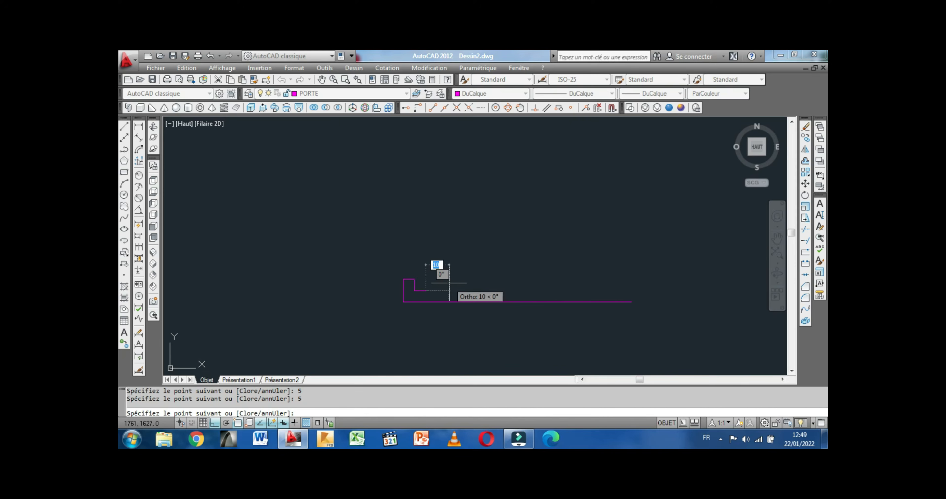
pyautogui.click(425, 302)
pyautogui.rightClick(423, 303)
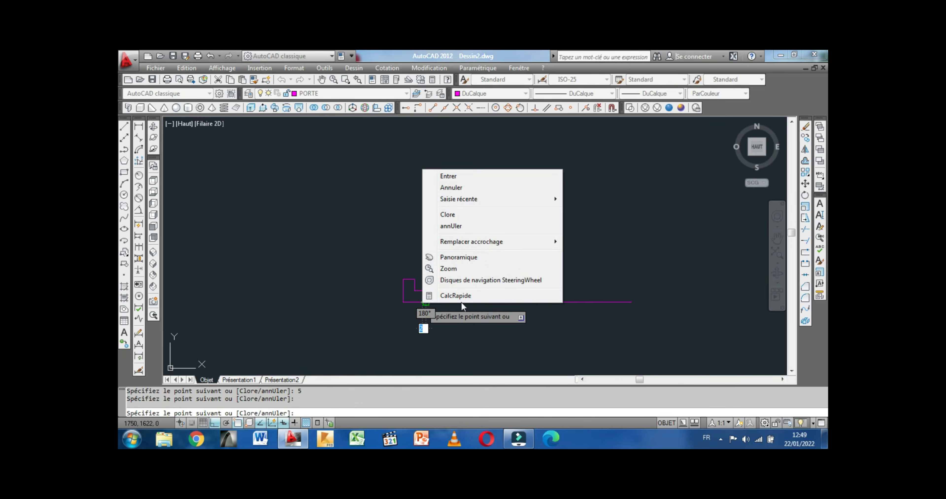
pyautogui.click(463, 177)
# Step: Mirror the stepped jamb about a vertical axis through the horizontal line's midpoint, keeping the original
pyautogui.scroll(-1, 438, 258)
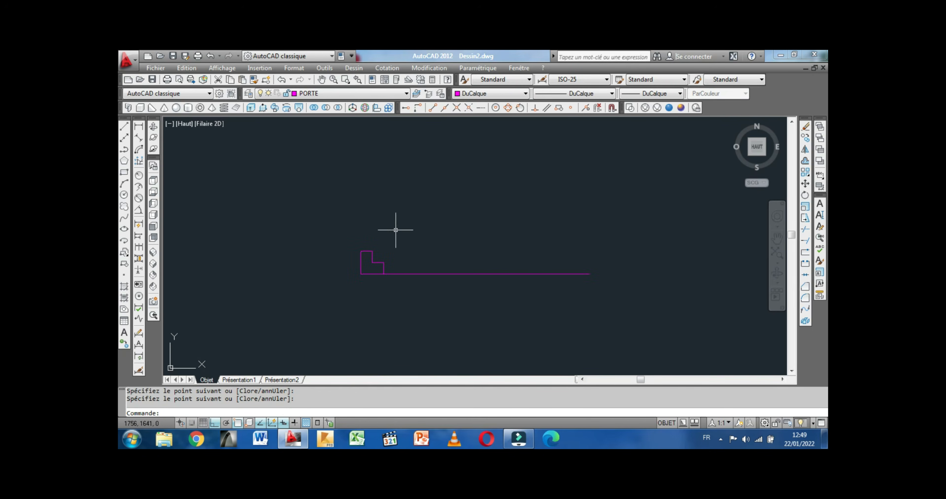
pyautogui.scroll(-1, 396, 235)
pyautogui.click(405, 242)
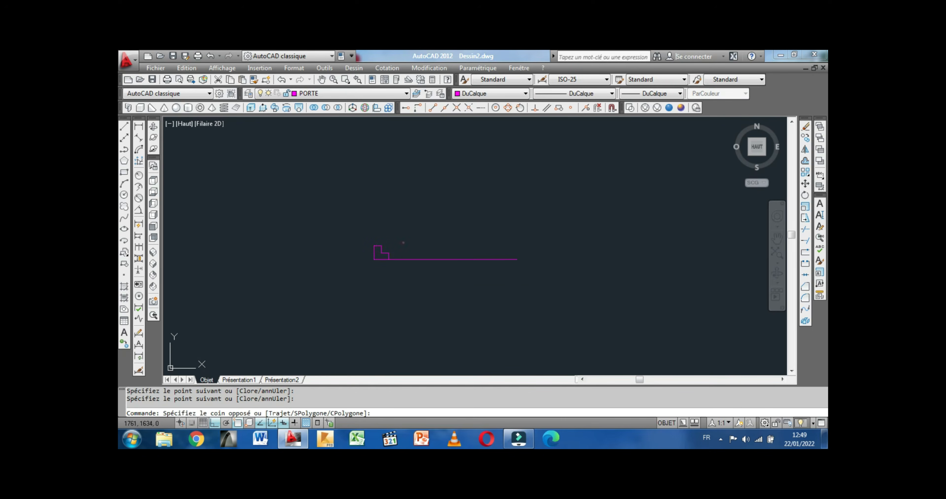
pyautogui.click(365, 256)
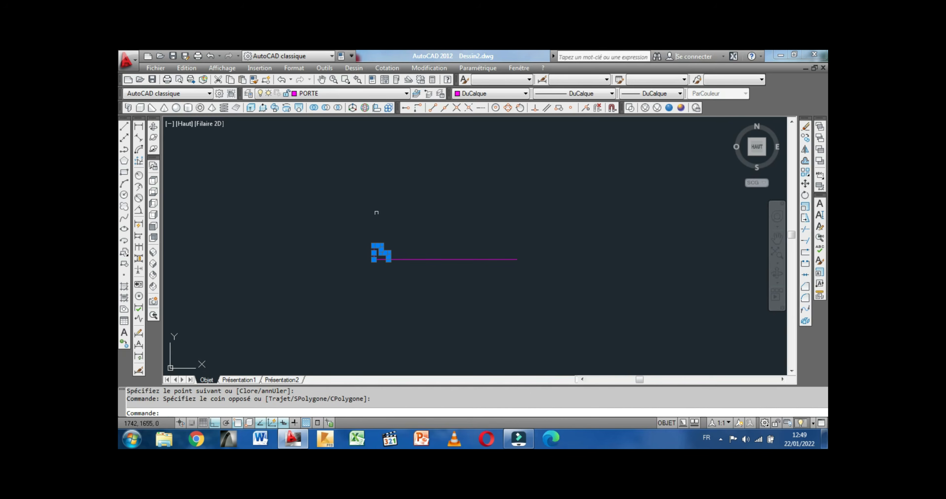
pyautogui.click(805, 150)
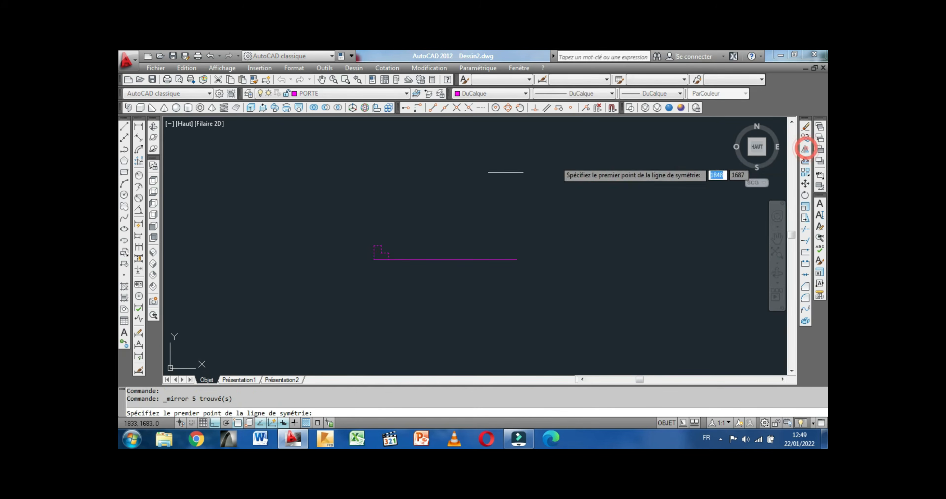
pyautogui.click(446, 259)
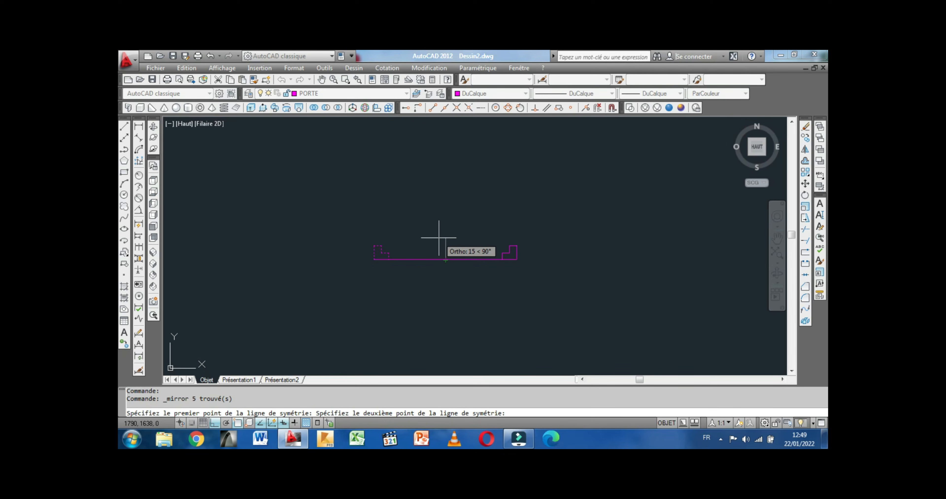
pyautogui.click(439, 237)
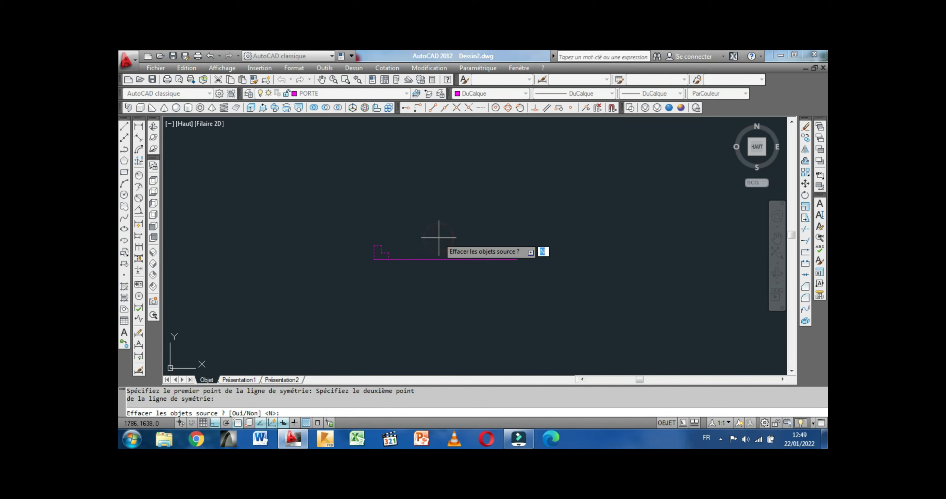
pyautogui.rightClick(440, 239)
pyautogui.click(468, 246)
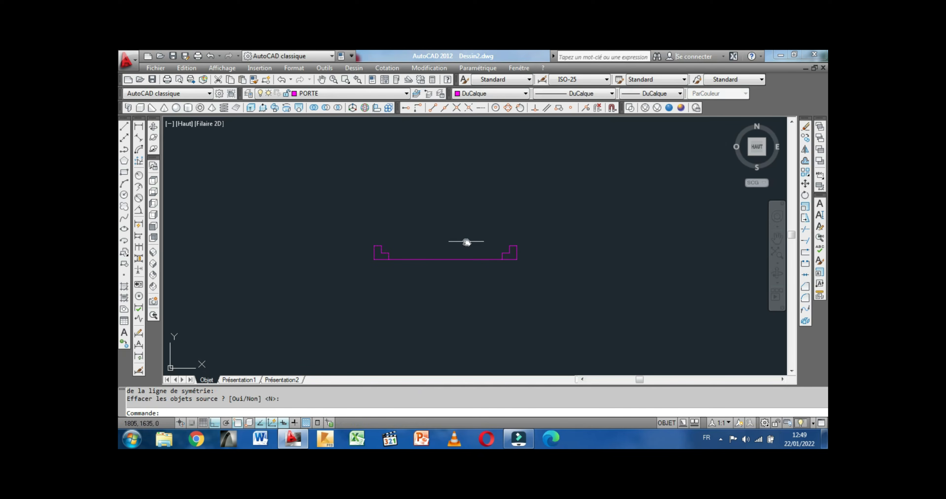
# Step: Draw a 100-unit vertical line upward from the horizontal line's left end for the door leaf
pyautogui.moveTo(448, 248)
pyautogui.mouseDown(button='middle')
pyautogui.moveTo(448, 263)
pyautogui.moveTo(448, 252)
pyautogui.mouseUp(button='middle')
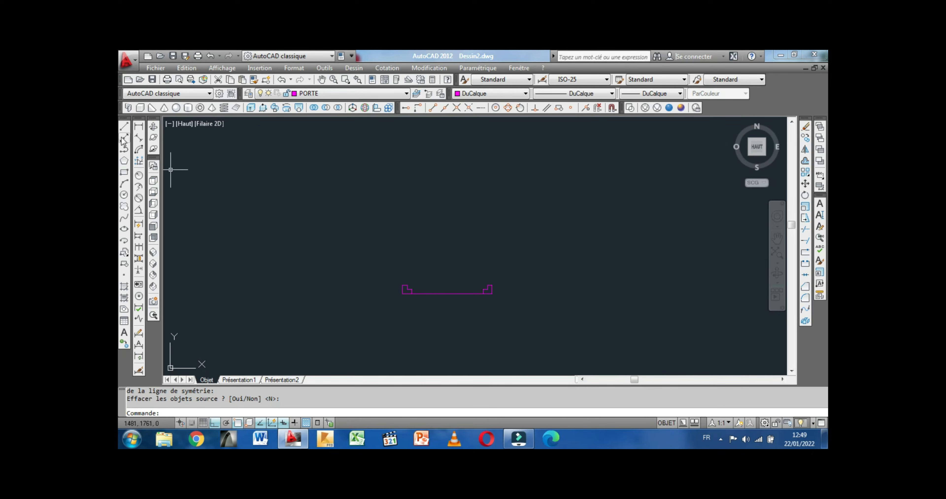
pyautogui.click(123, 129)
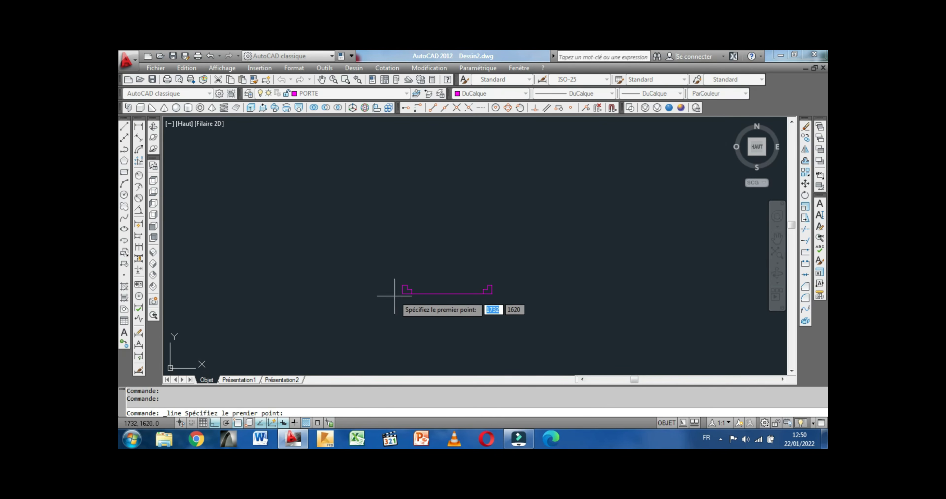
pyautogui.click(401, 294)
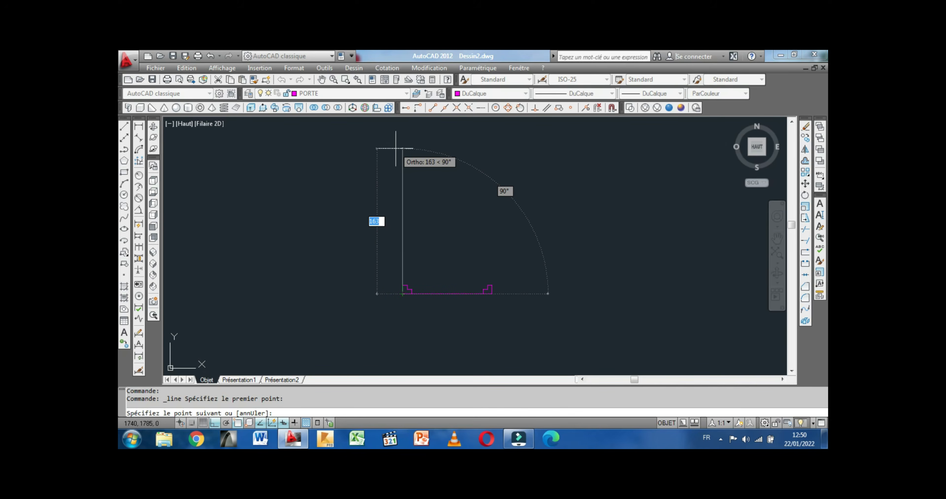
pyautogui.write('1')
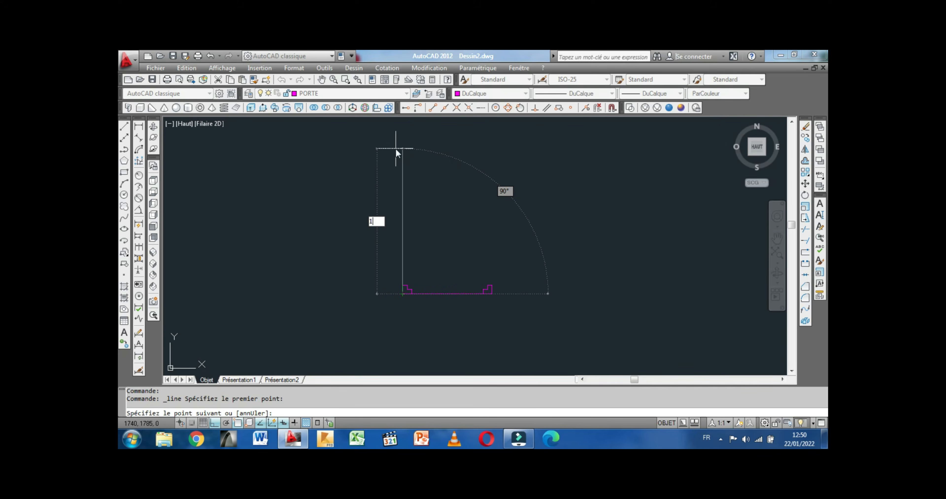
pyautogui.write('00')
pyautogui.press('Return')
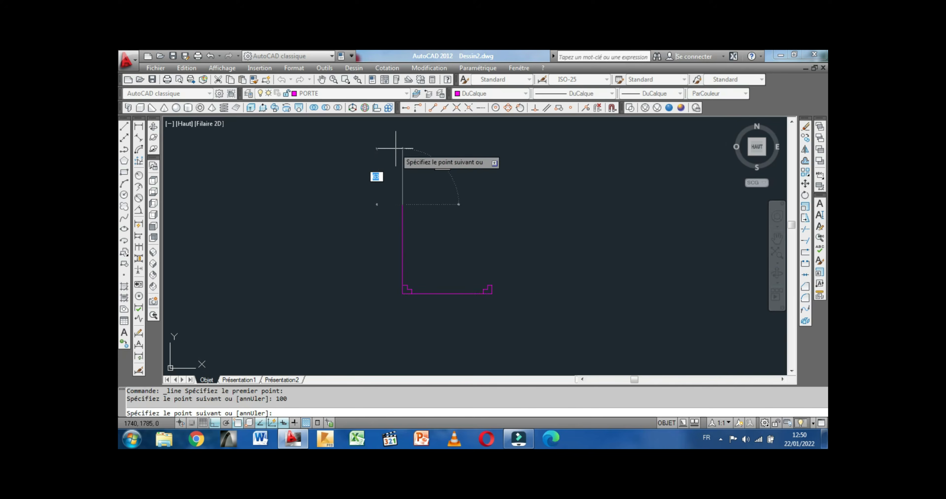
pyautogui.rightClick(395, 148)
pyautogui.click(426, 156)
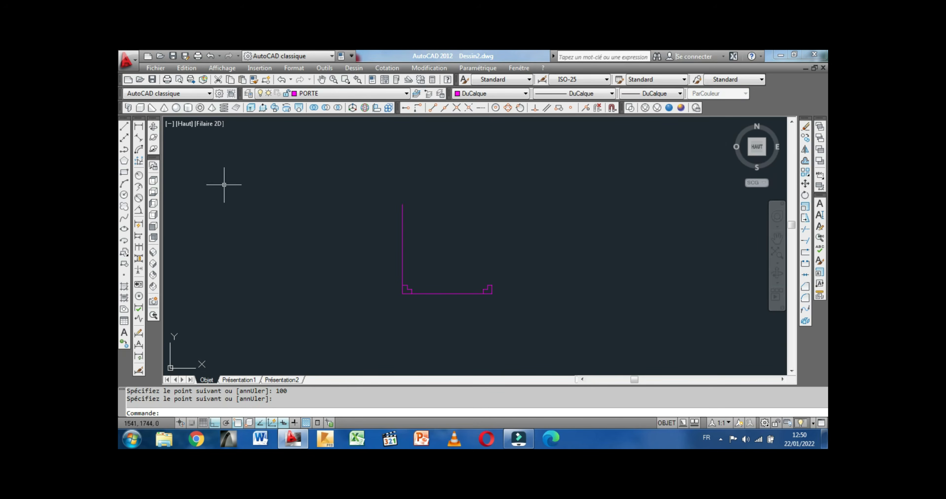
# Step: Draw a circle centred on the door leaf's lower end with its radius reaching the horizontal line's right end
pyautogui.click(124, 196)
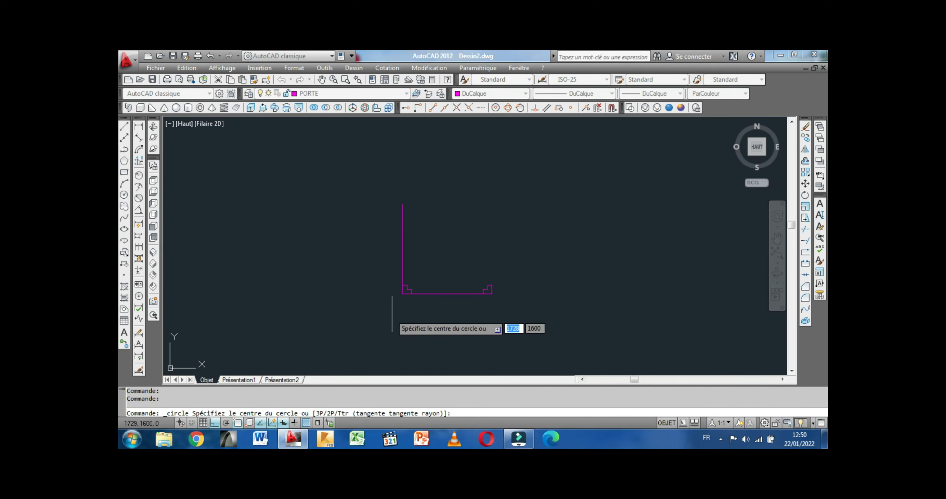
pyautogui.click(402, 294)
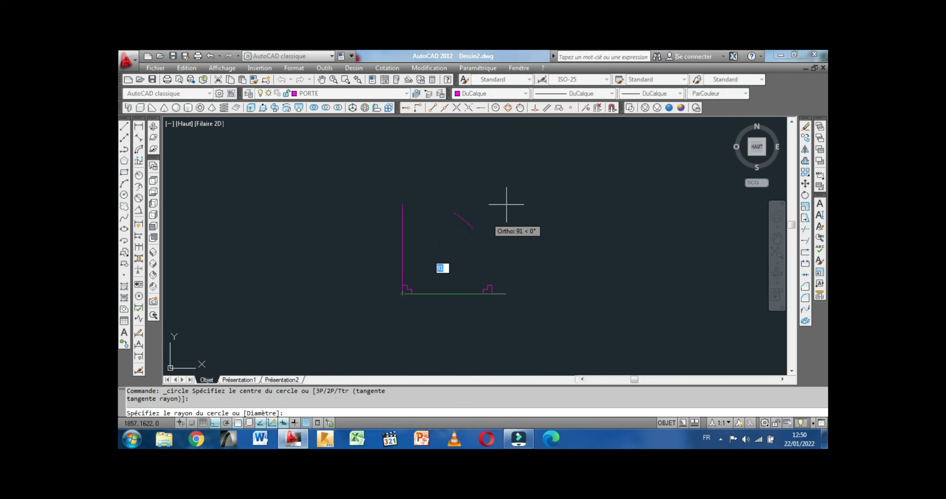
pyautogui.click(492, 294)
pyautogui.moveTo(529, 283); pyautogui.dragTo(506, 261, button='middle')
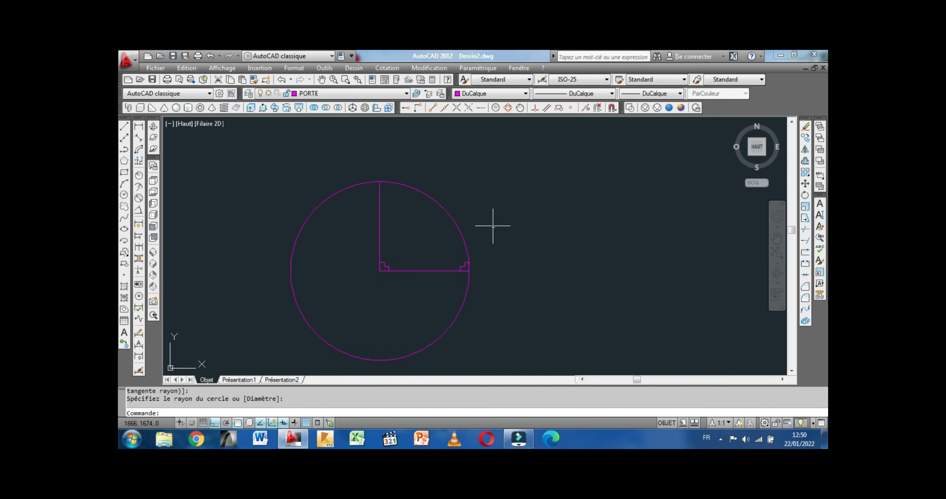
# Step: Trim the circle to the quarter arc of the door swing and remove the horizontal line between the two jambs
pyautogui.moveTo(493, 226); pyautogui.dragTo(453, 202, button='middle')
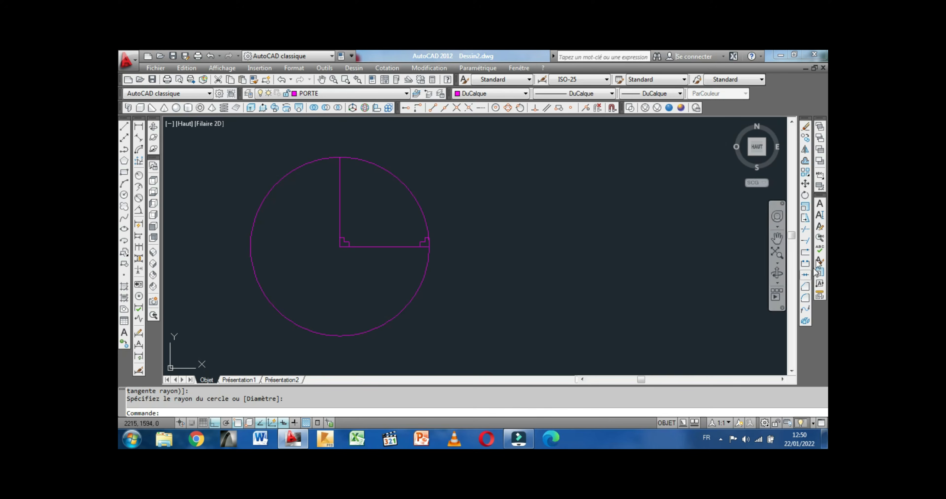
pyautogui.click(805, 232)
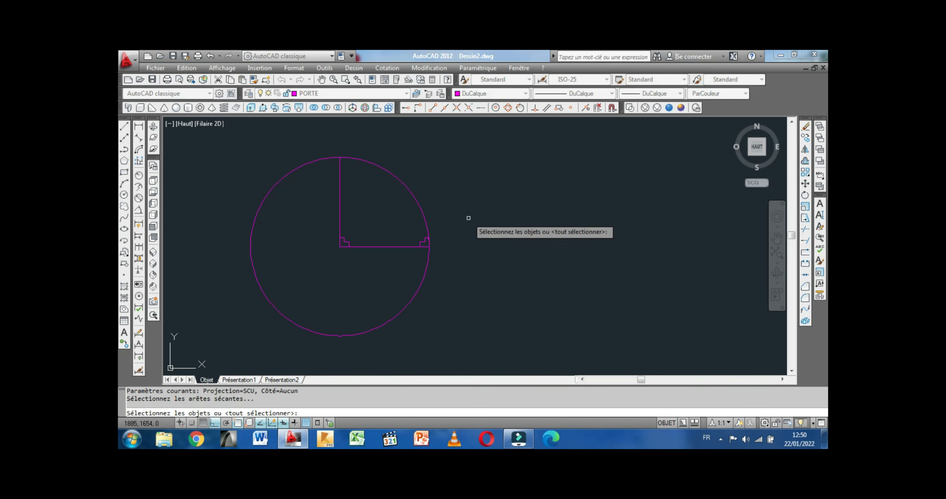
pyautogui.press('Return')
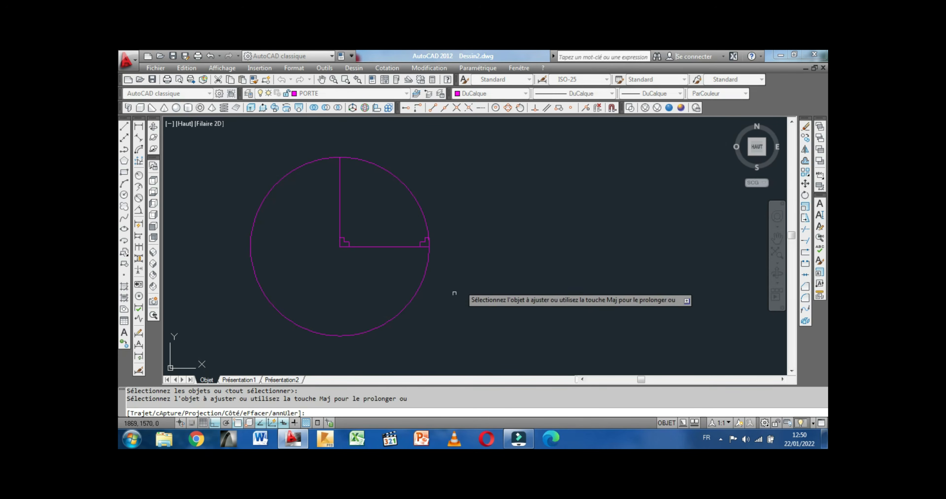
pyautogui.click(363, 332)
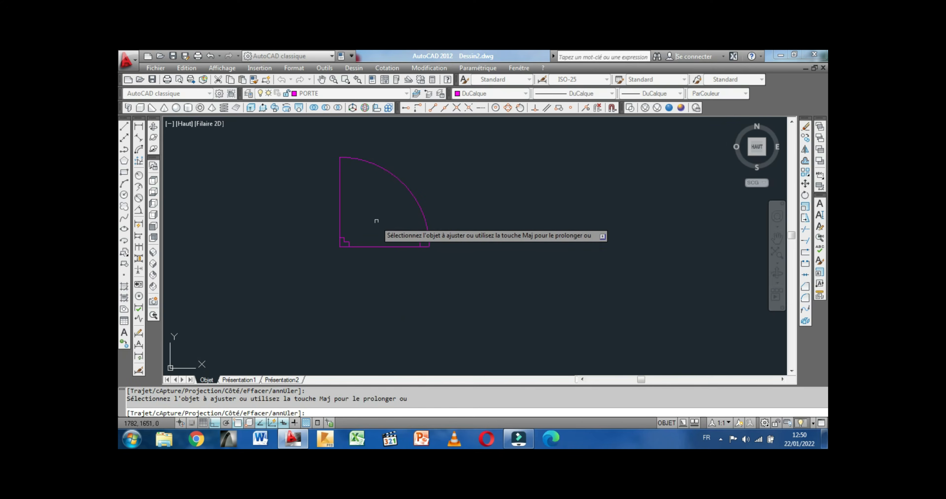
pyautogui.click(383, 246)
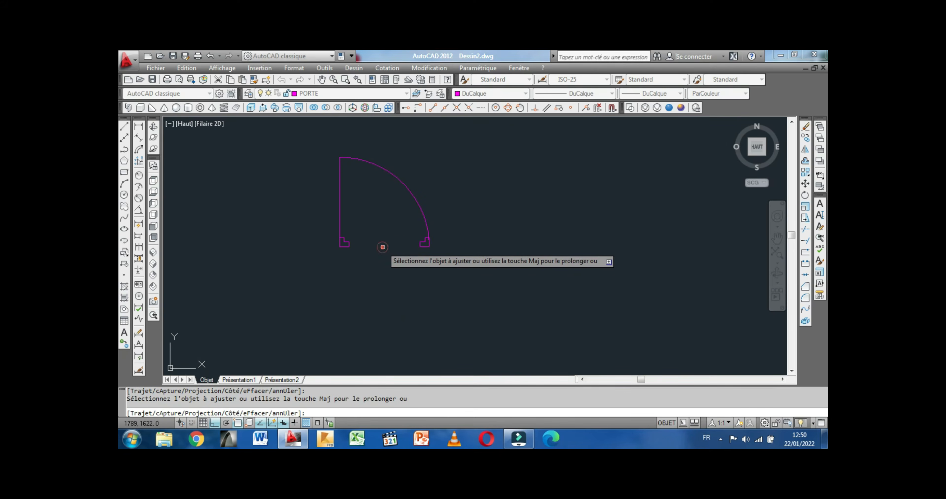
pyautogui.rightClick(384, 262)
pyautogui.click(417, 268)
pyautogui.scroll(-1, 384, 264)
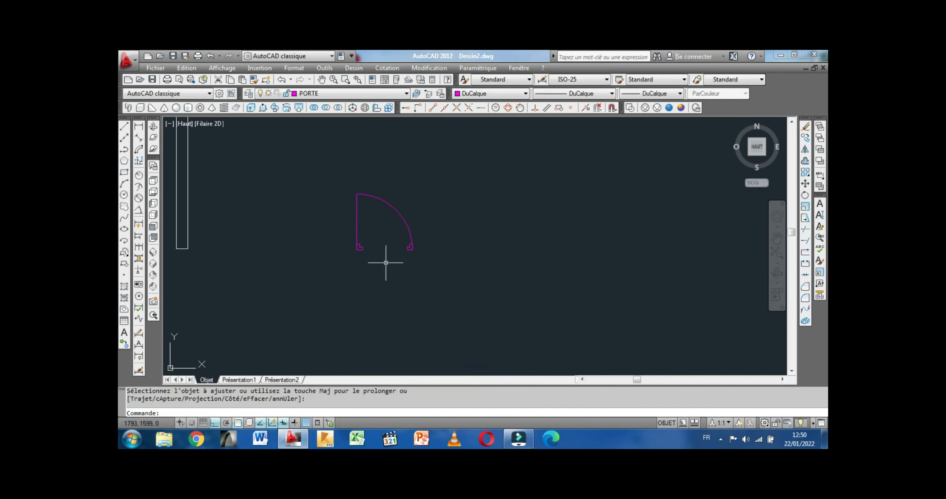
pyautogui.scroll(-3, 422, 248)
pyautogui.moveTo(420, 263); pyautogui.dragTo(407, 261, button='middle')
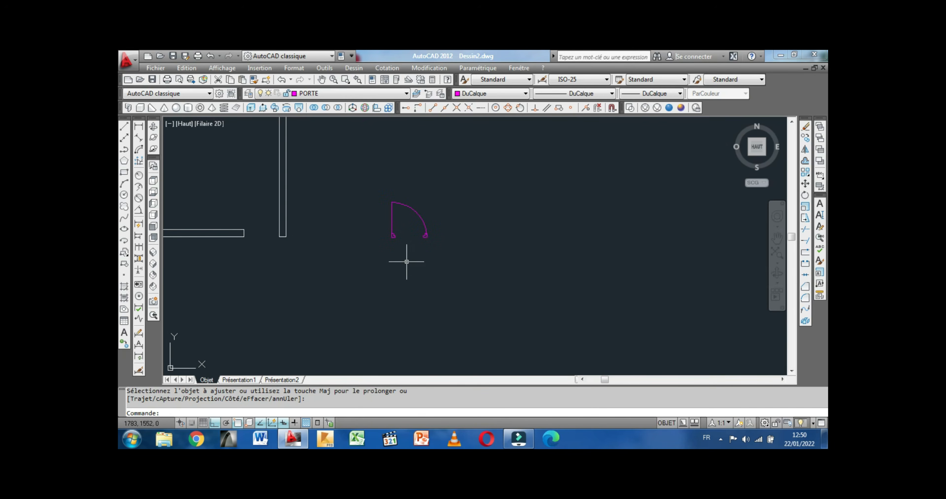
pyautogui.scroll(-2, 412, 259)
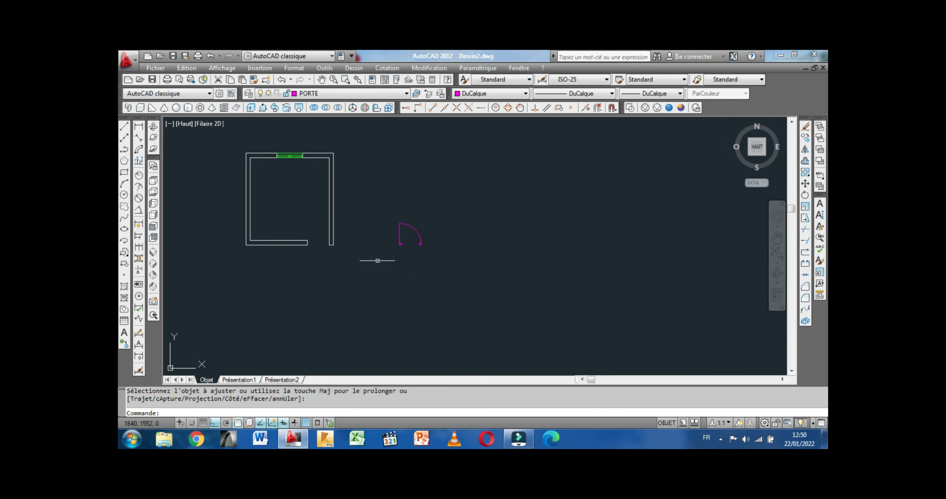
pyautogui.scroll(2, 339, 260)
pyautogui.moveTo(339, 260)
pyautogui.mouseDown(button='middle')
pyautogui.moveTo(363, 262)
pyautogui.moveTo(336, 272)
pyautogui.moveTo(330, 263)
pyautogui.mouseUp(button='middle')
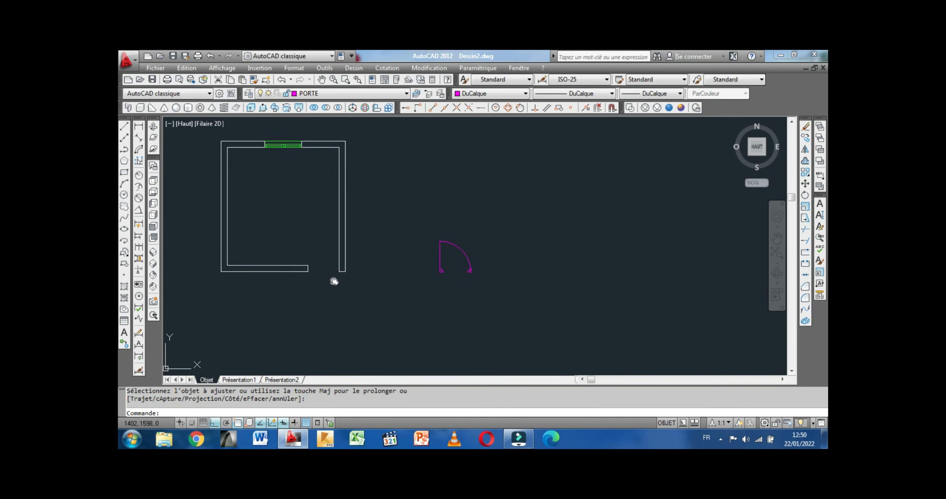
pyautogui.scroll(2, 347, 270)
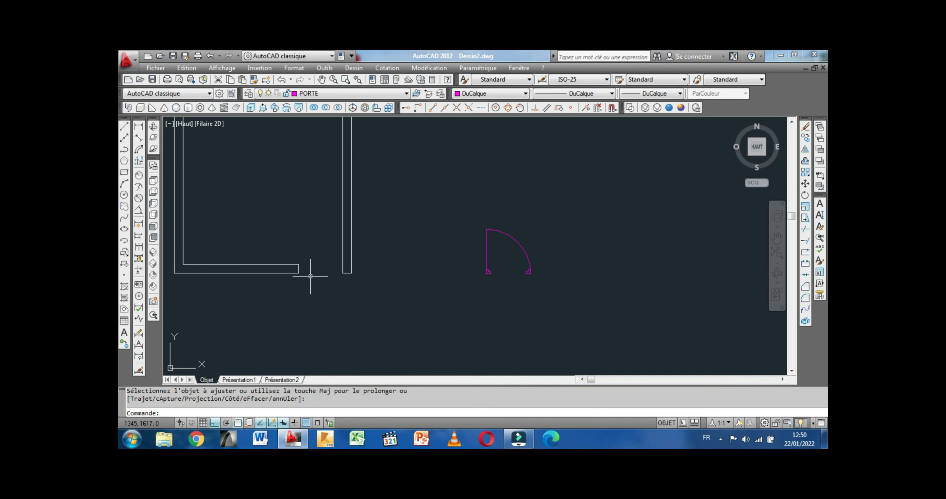
pyautogui.click(299, 264)
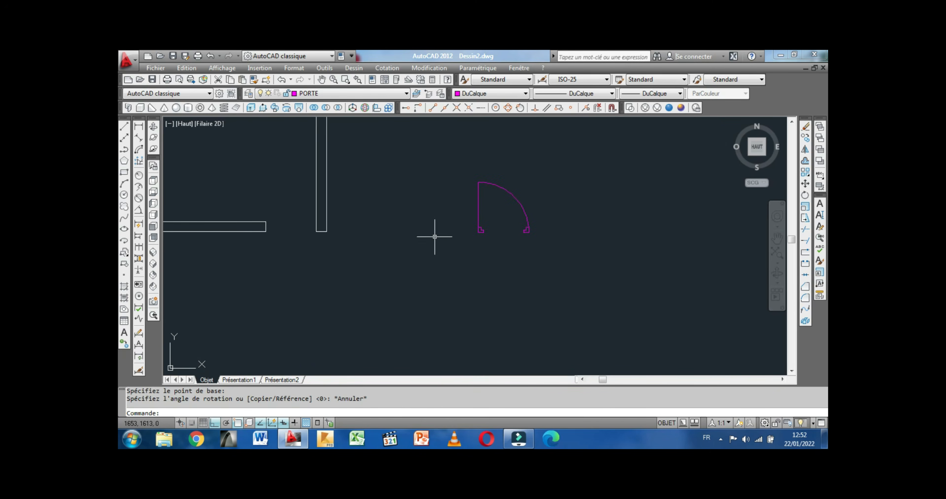
pyautogui.scroll(-2, 441, 222)
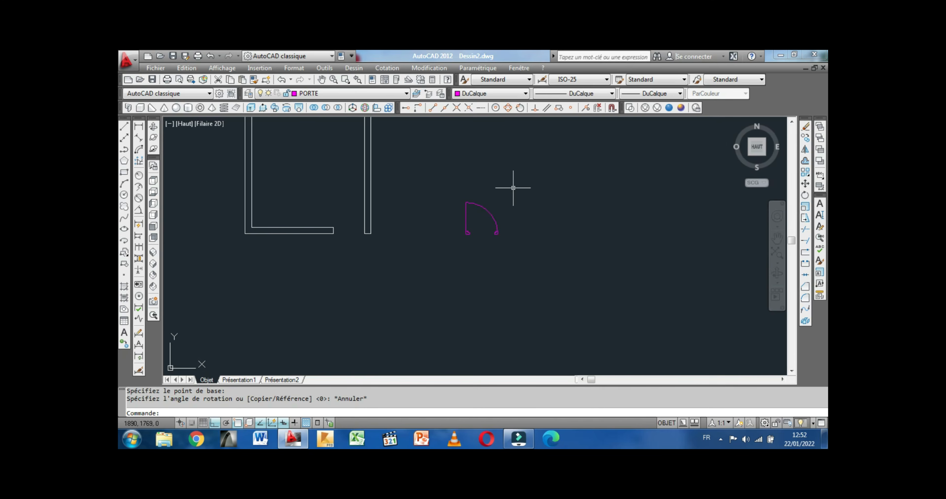
pyautogui.moveTo(523, 201); pyautogui.dragTo(536, 232, button='middle')
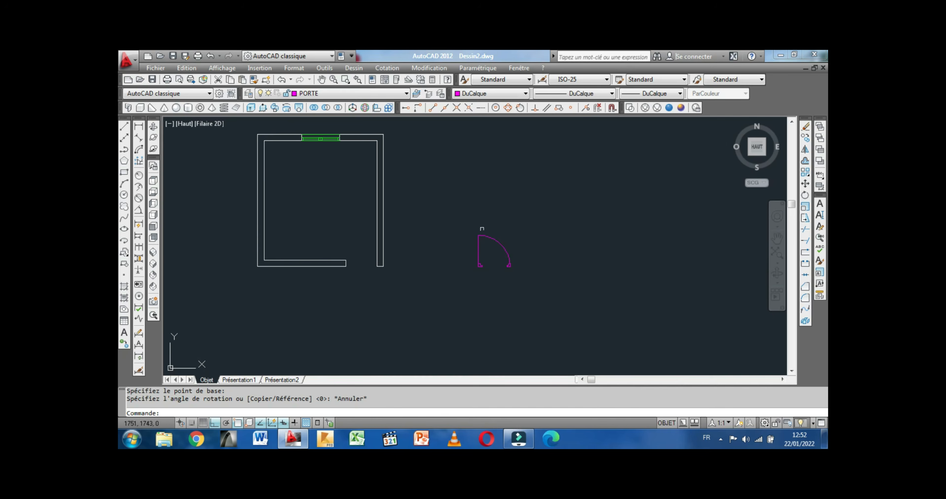
pyautogui.scroll(1, 353, 272)
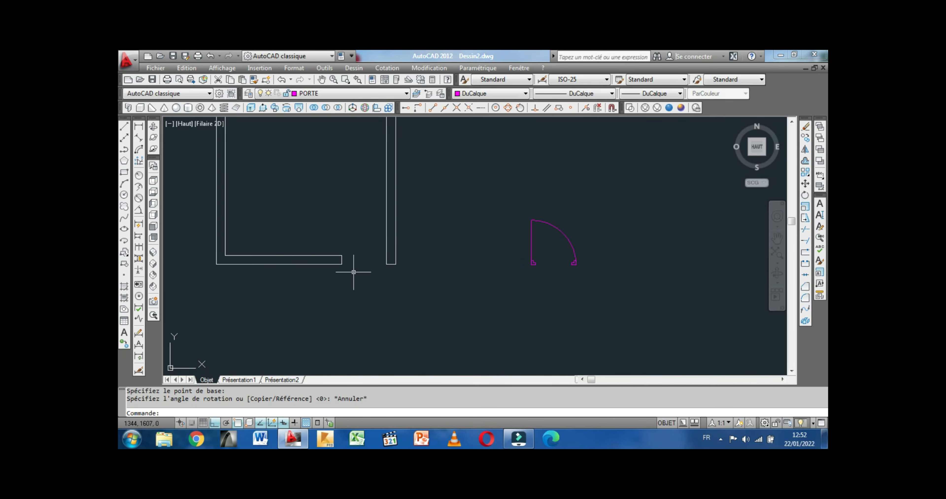
pyautogui.moveTo(354, 272); pyautogui.dragTo(353, 280, button='middle')
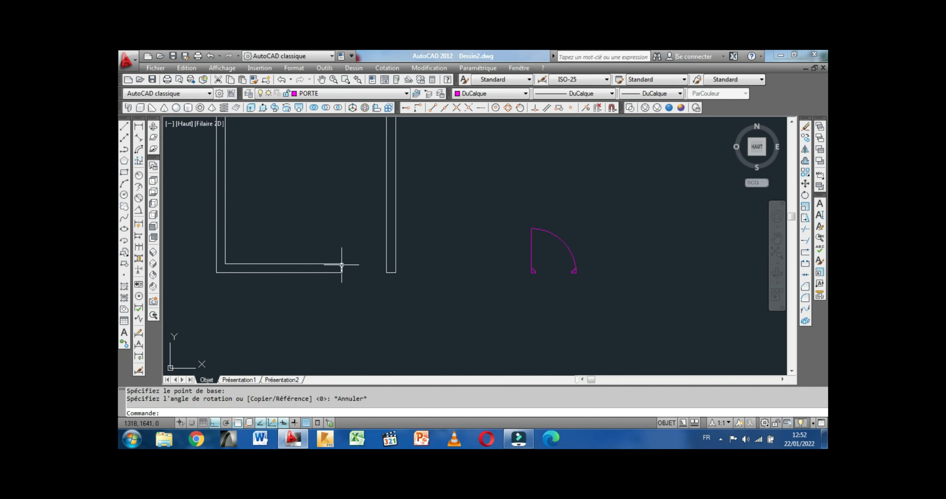
# Step: Undo the last mirror, and mirror the whole door symbol about a horizontal axis just below it, keeping the original
pyautogui.hotkey('ctrl', 'z')
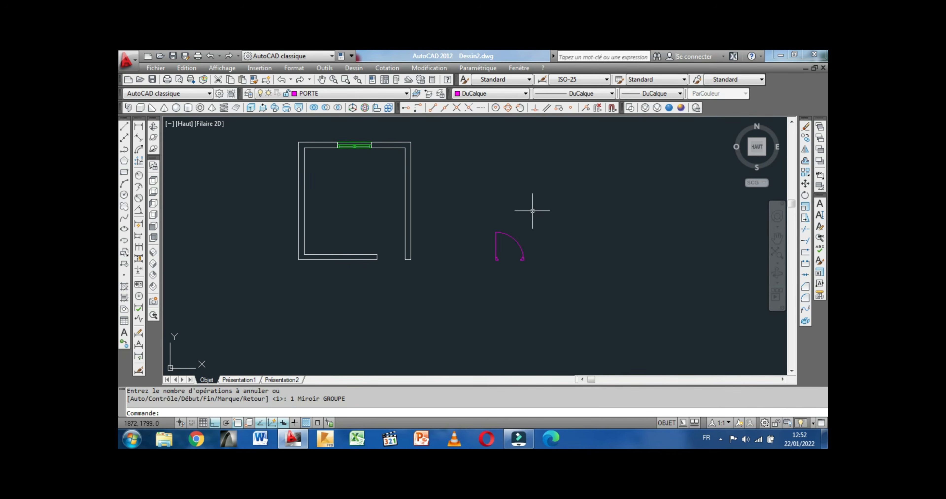
pyautogui.click(533, 216)
pyautogui.click(475, 292)
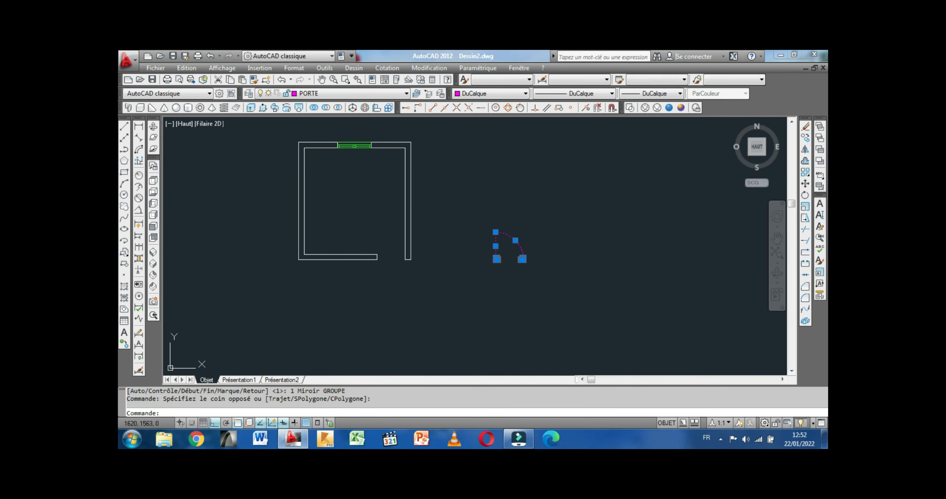
pyautogui.click(805, 150)
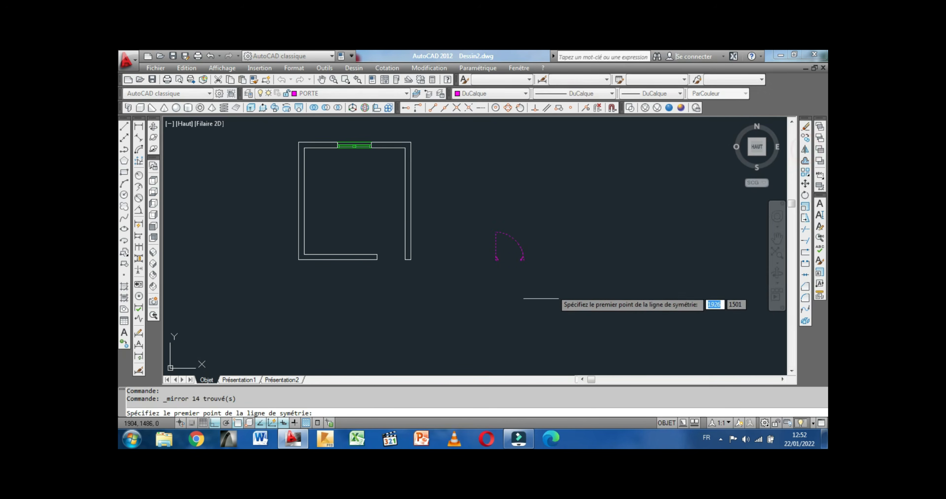
pyautogui.click(496, 268)
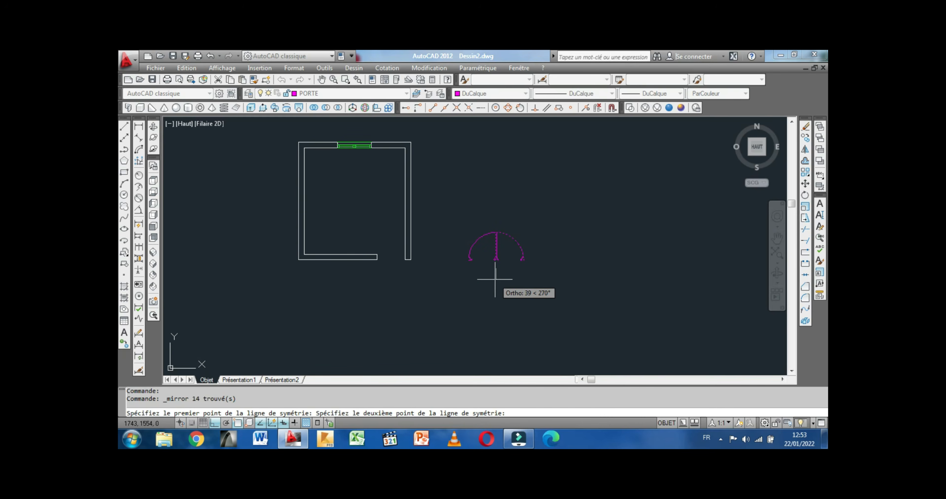
pyautogui.click(540, 290)
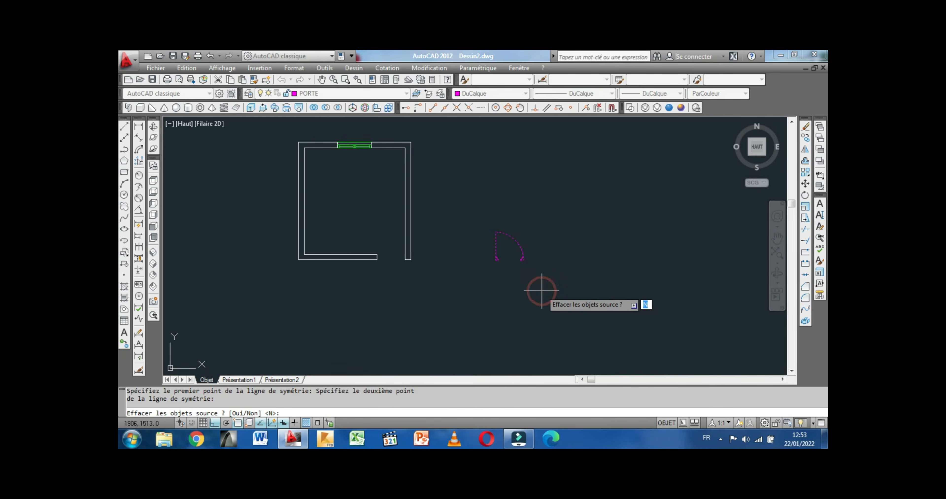
pyautogui.rightClick(543, 292)
pyautogui.click(571, 299)
pyautogui.moveTo(525, 294); pyautogui.dragTo(567, 299, button='middle')
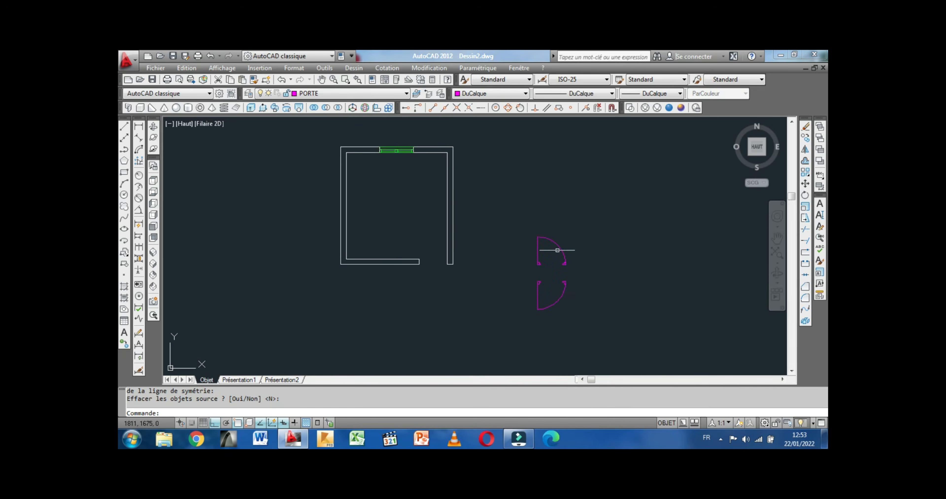
# Step: Mirror both door symbols about a vertical axis on the side facing the room, keeping the originals
pyautogui.rightClick(566, 223)
pyautogui.click(602, 229)
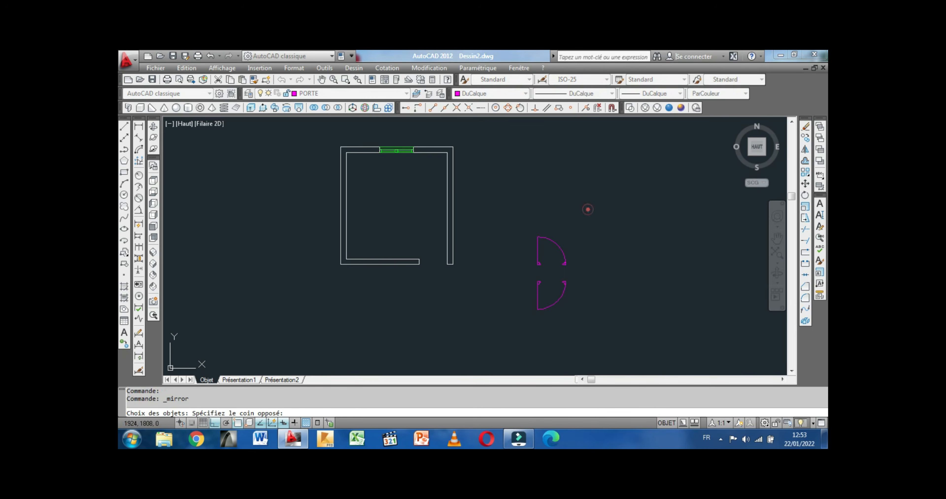
pyautogui.click(588, 209)
pyautogui.click(514, 339)
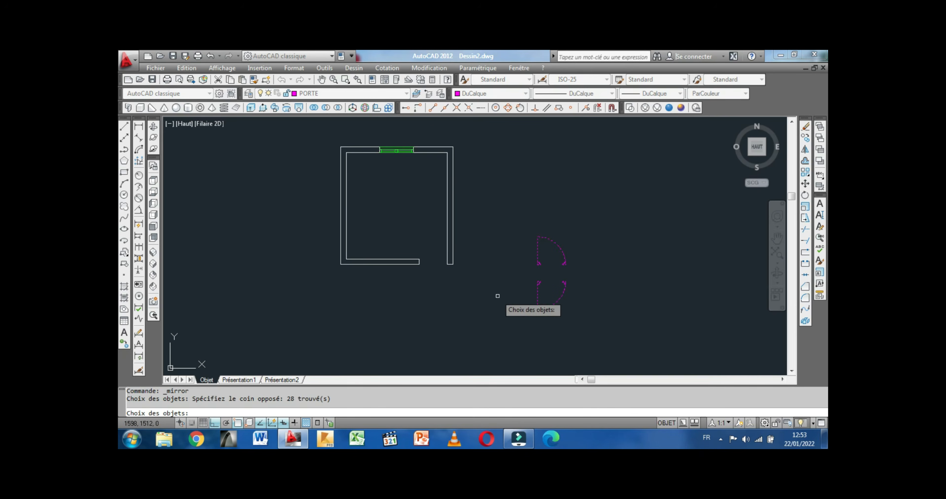
pyautogui.rightClick(515, 300)
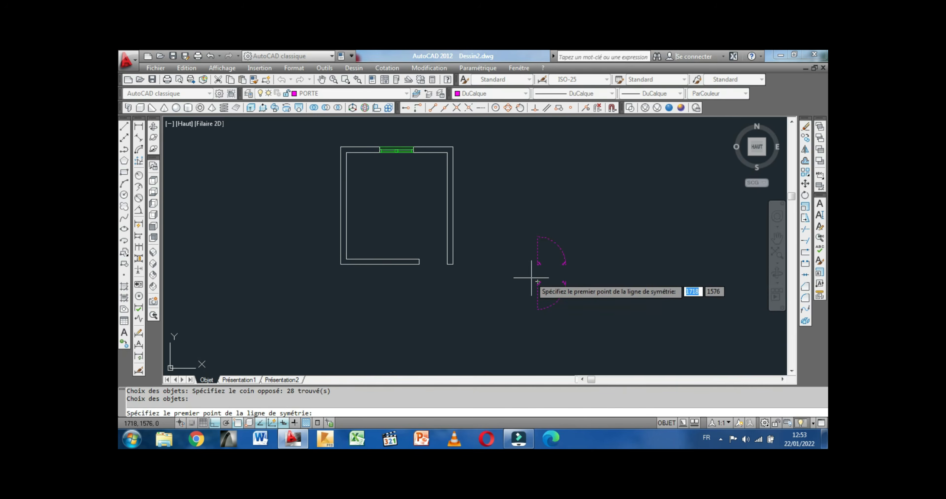
pyautogui.click(518, 278)
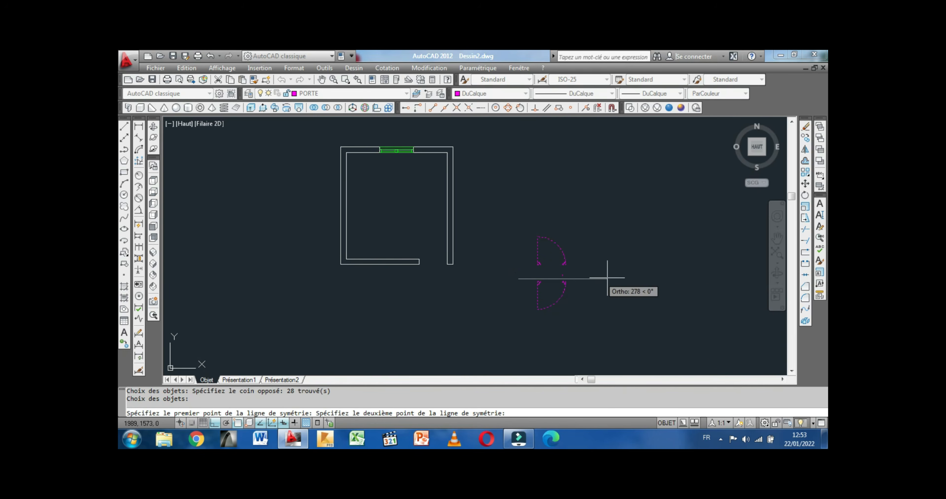
pyautogui.click(552, 203)
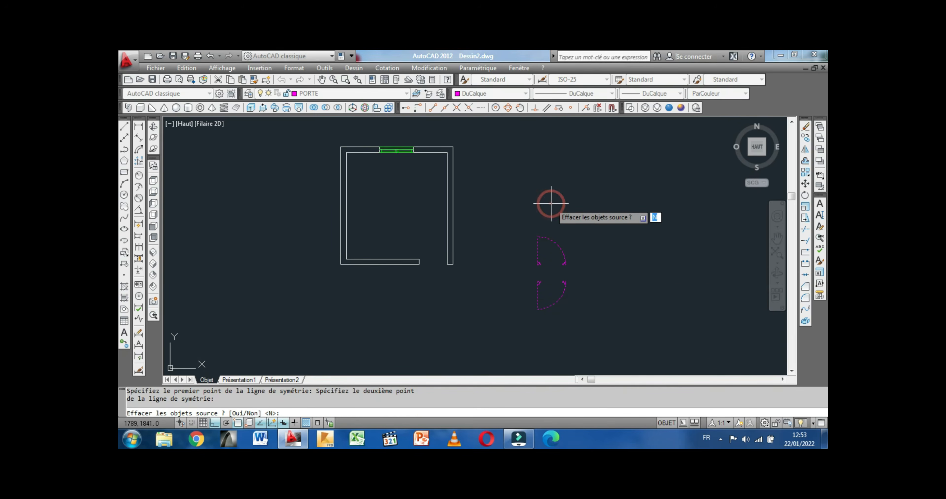
pyautogui.rightClick(552, 205)
pyautogui.click(584, 212)
pyautogui.moveTo(536, 211)
pyautogui.mouseDown(button='middle')
pyautogui.moveTo(481, 216)
pyautogui.moveTo(526, 223)
pyautogui.mouseUp(button='middle')
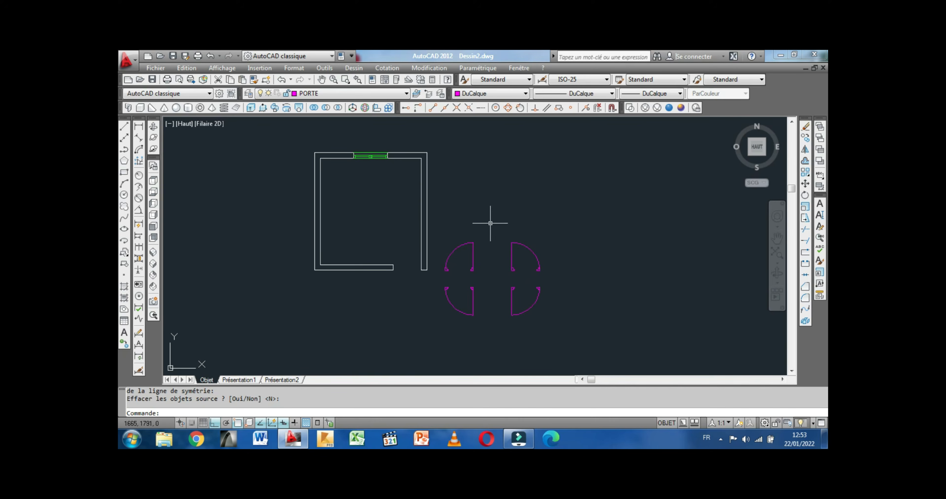
# Step: Move the upper-left door symbol by its left jamb's top outer corner to the inner wall corner at the left side of the opening
pyautogui.moveTo(483, 253); pyautogui.dragTo(500, 253, button='middle')
pyautogui.scroll(2, 500, 250)
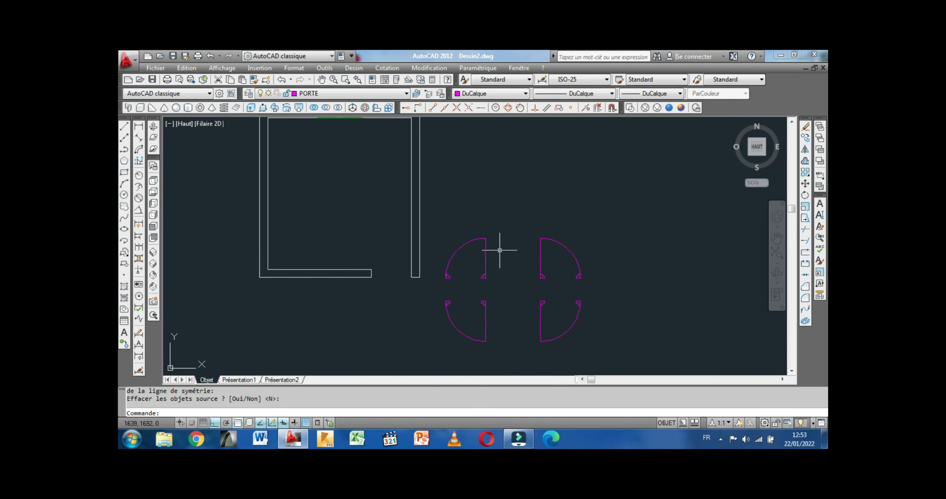
pyautogui.click(508, 217)
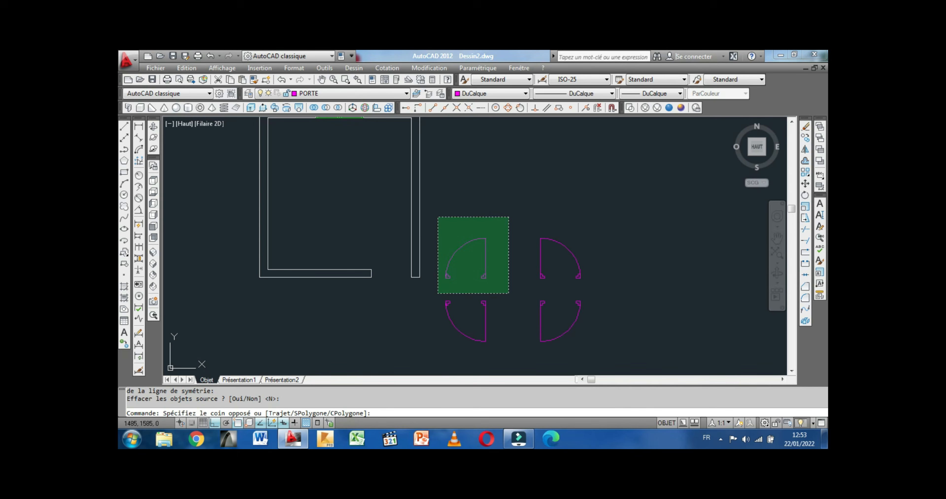
pyautogui.click(438, 293)
pyautogui.rightClick(456, 195)
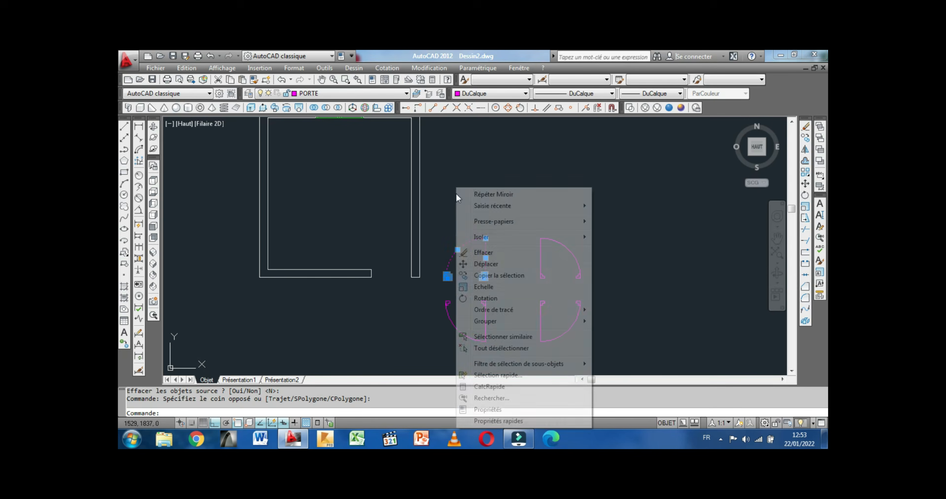
pyautogui.click(492, 265)
pyautogui.scroll(3, 492, 275)
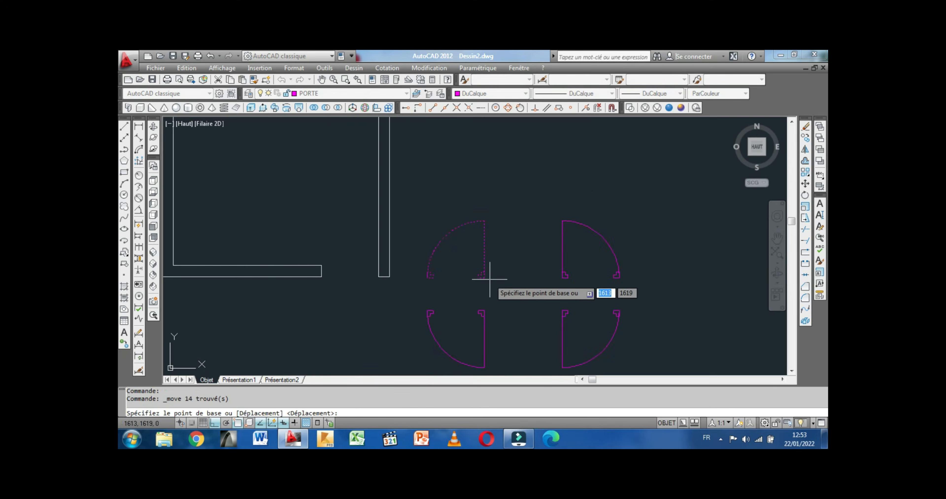
pyautogui.scroll(2, 490, 279)
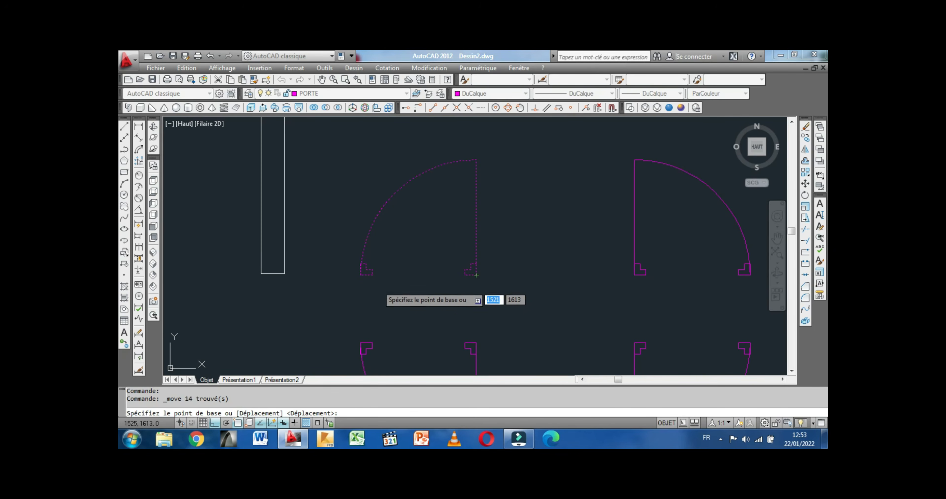
pyautogui.scroll(-3, 428, 275)
pyautogui.scroll(2, 396, 280)
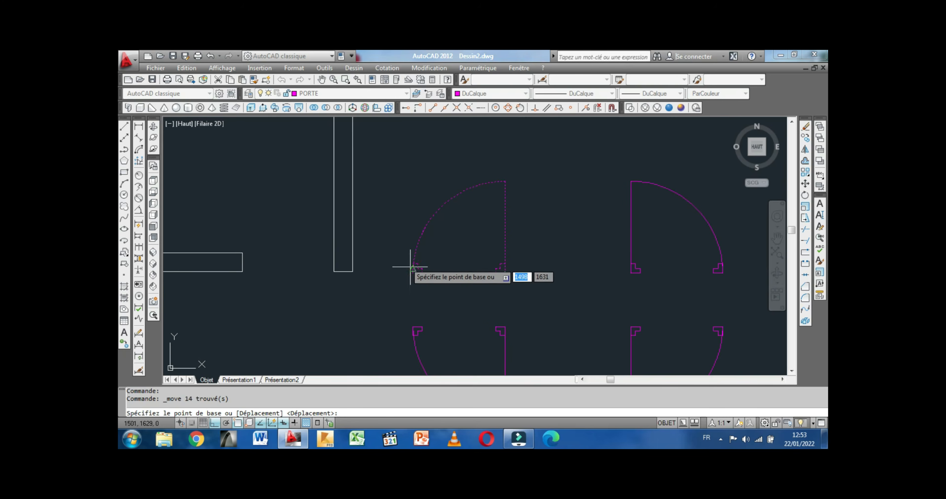
pyautogui.scroll(3, 409, 267)
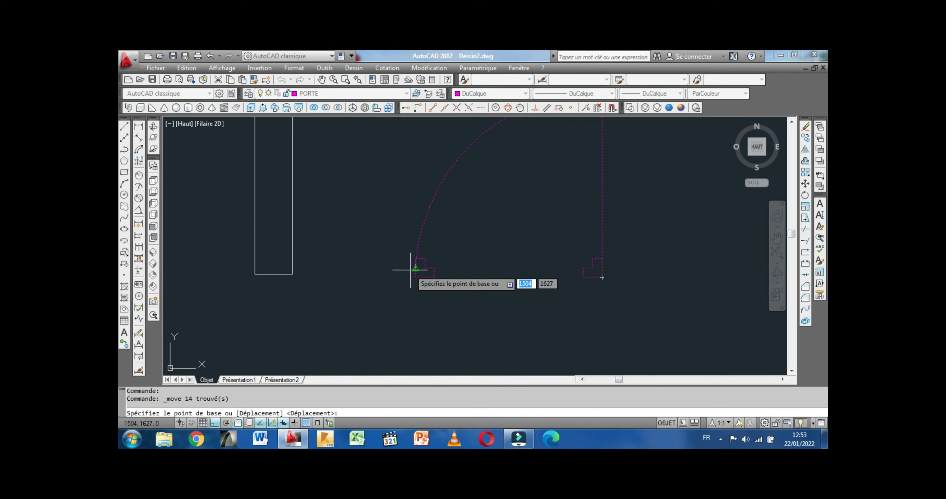
pyautogui.click(416, 258)
pyautogui.scroll(-3, 384, 270)
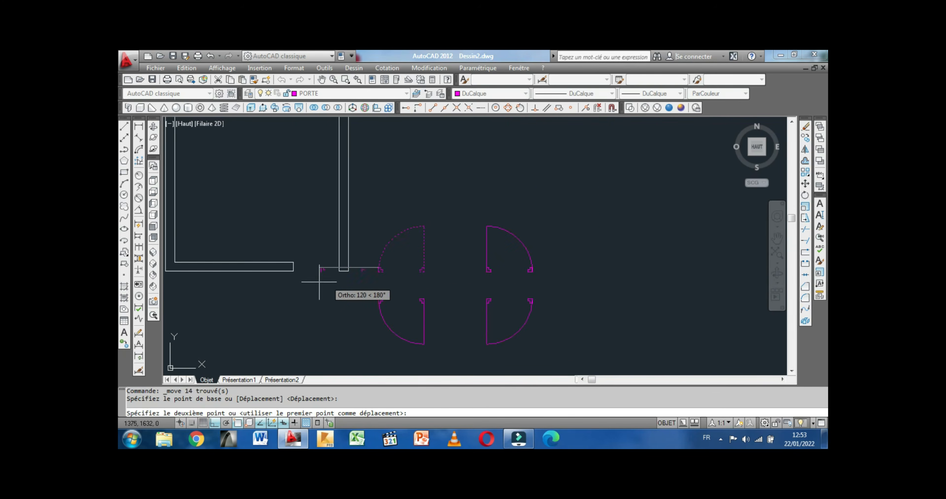
pyautogui.scroll(2, 324, 274)
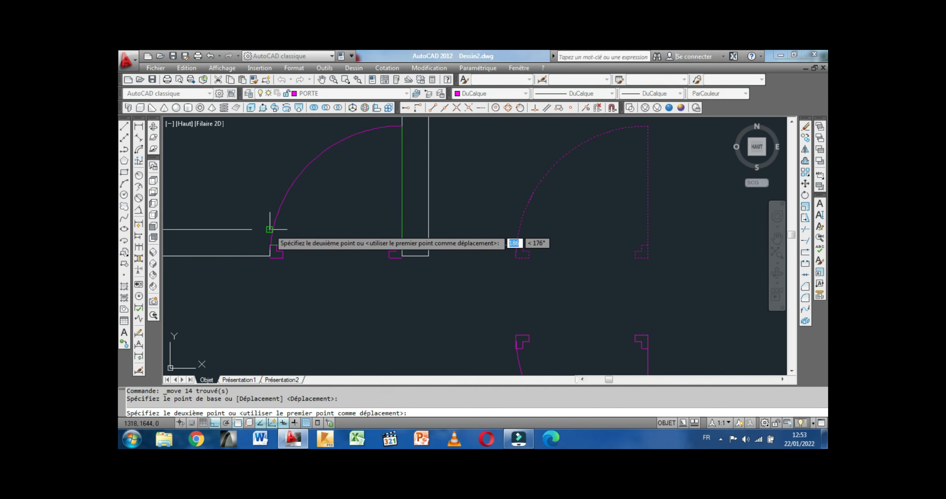
pyautogui.click(270, 230)
# Step: Erase the three remaining door symbols outside the room
pyautogui.scroll(-5, 321, 281)
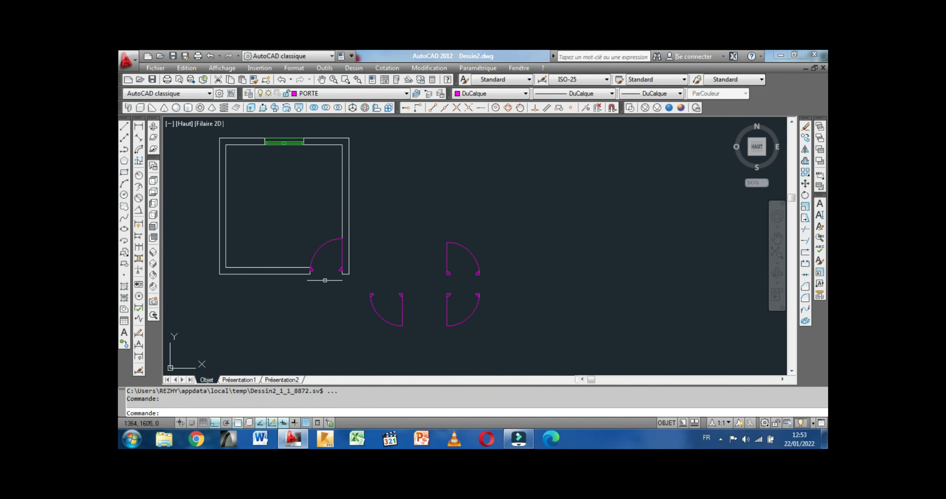
pyautogui.rightClick(382, 232)
pyautogui.click(404, 204)
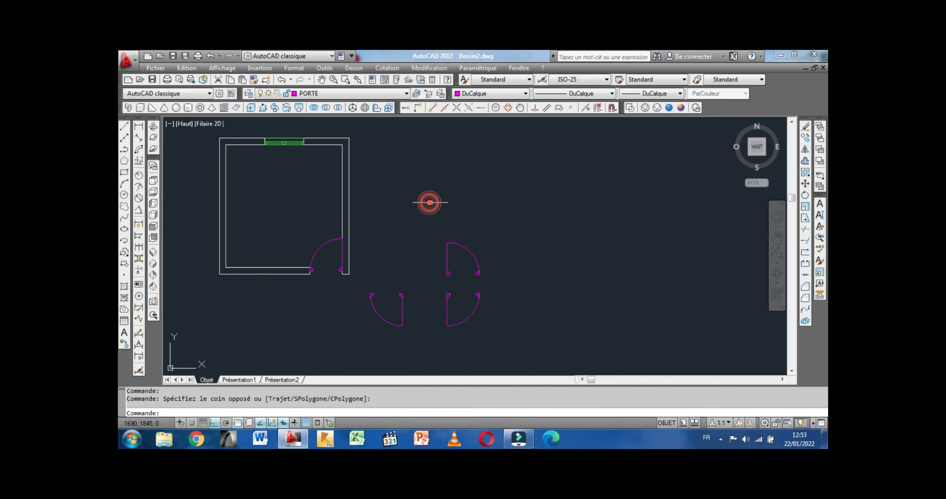
pyautogui.scroll(-2, 470, 215)
pyautogui.click(501, 214)
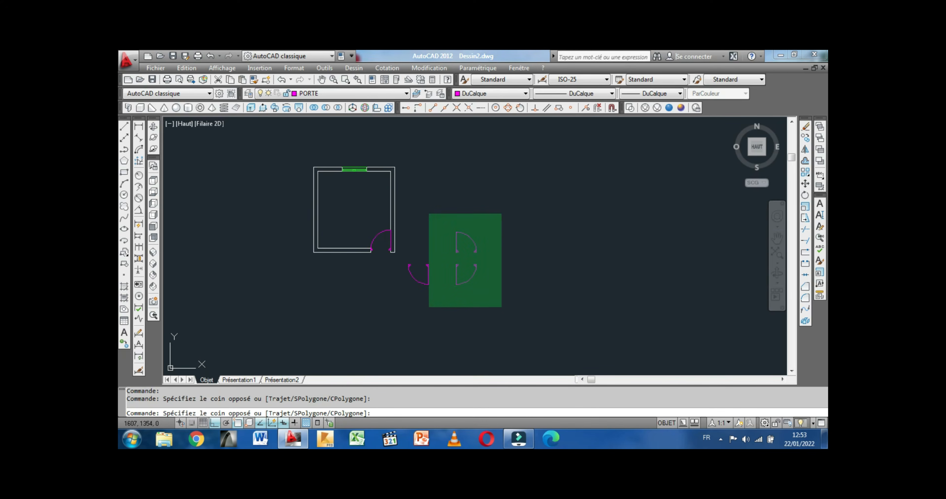
pyautogui.click(405, 301)
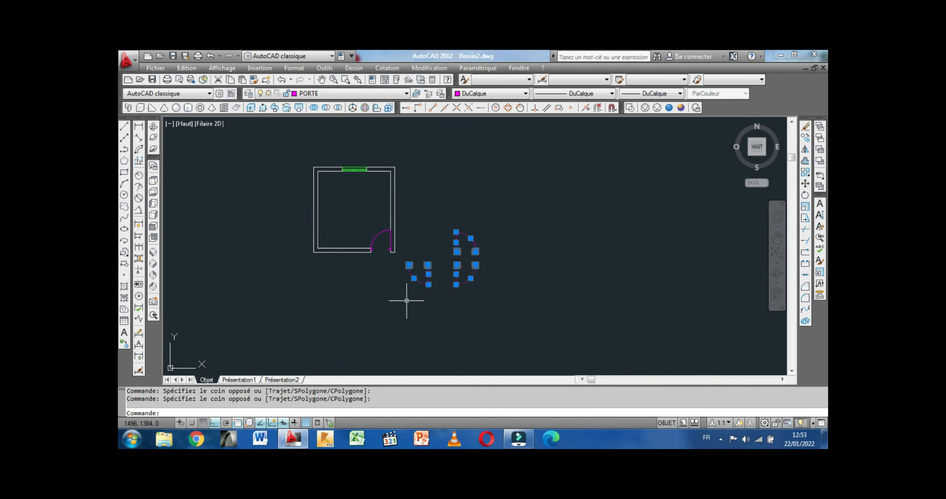
pyautogui.rightClick(425, 211)
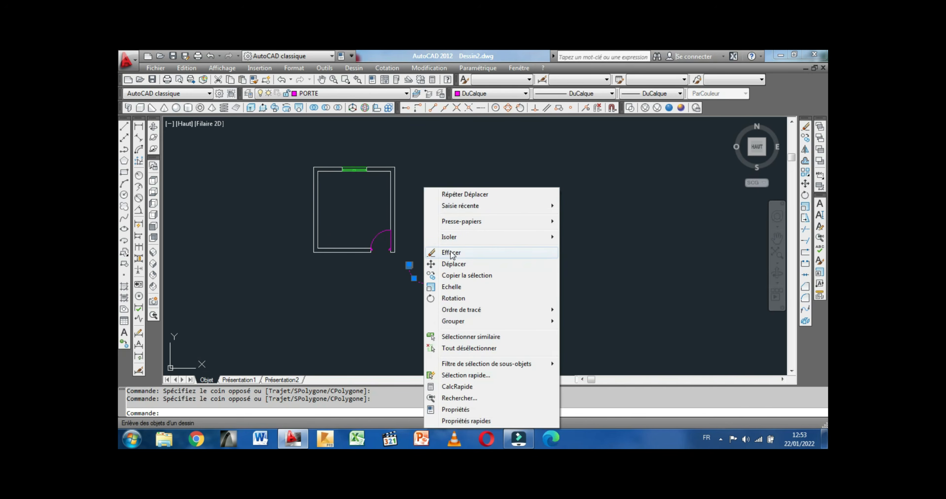
pyautogui.click(452, 253)
pyautogui.moveTo(414, 233); pyautogui.dragTo(480, 265, button='middle')
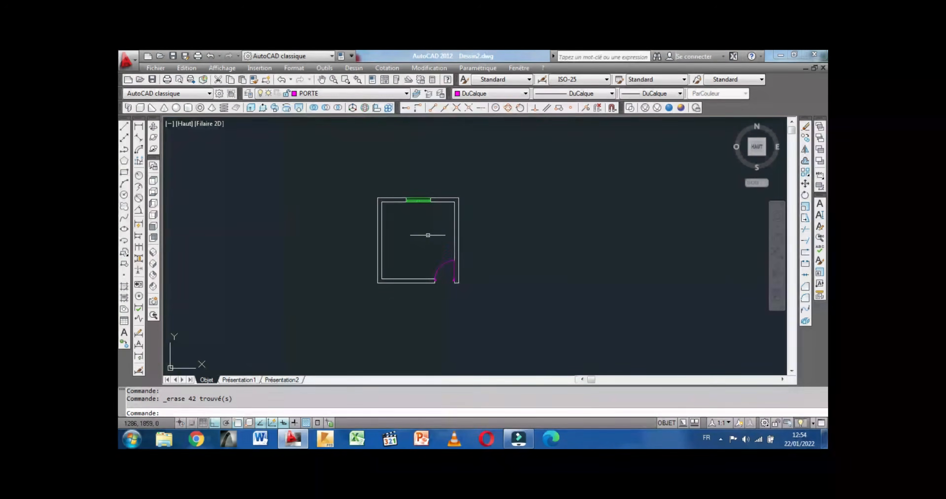
pyautogui.scroll(2, 426, 236)
pyautogui.moveTo(427, 236)
pyautogui.mouseDown(button='middle')
pyautogui.moveTo(395, 257)
pyautogui.moveTo(377, 254)
pyautogui.moveTo(405, 249)
pyautogui.mouseUp(button='middle')
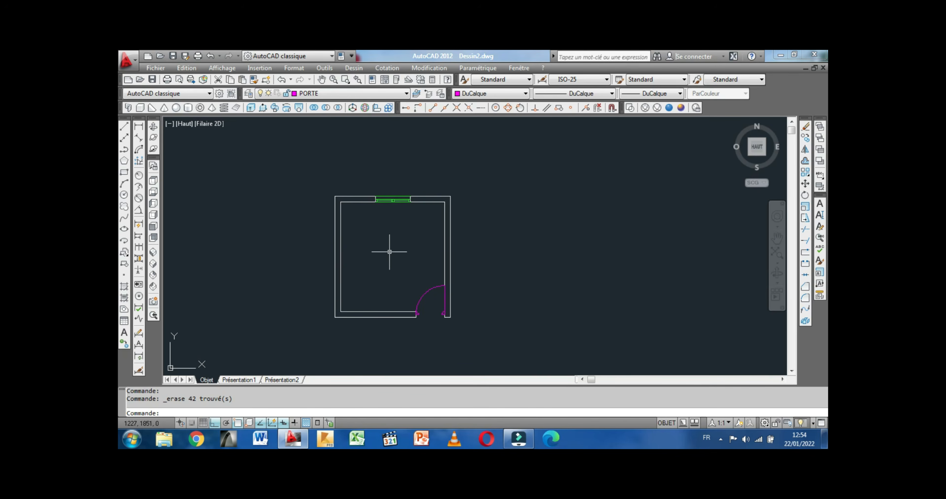
pyautogui.moveTo(402, 257); pyautogui.dragTo(394, 261, button='middle')
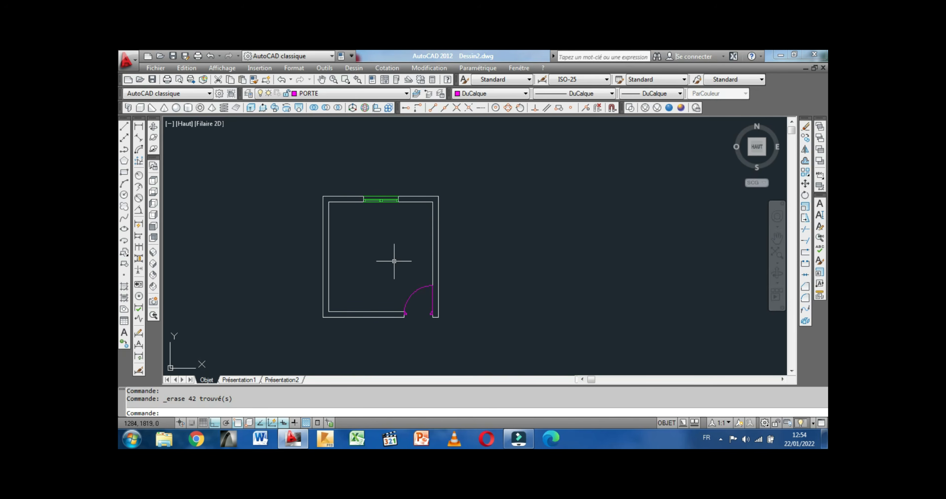
# Step: Freeze the FENETRE layer to hide the window symbol in the upper wall
pyautogui.moveTo(394, 261); pyautogui.dragTo(421, 260, button='middle')
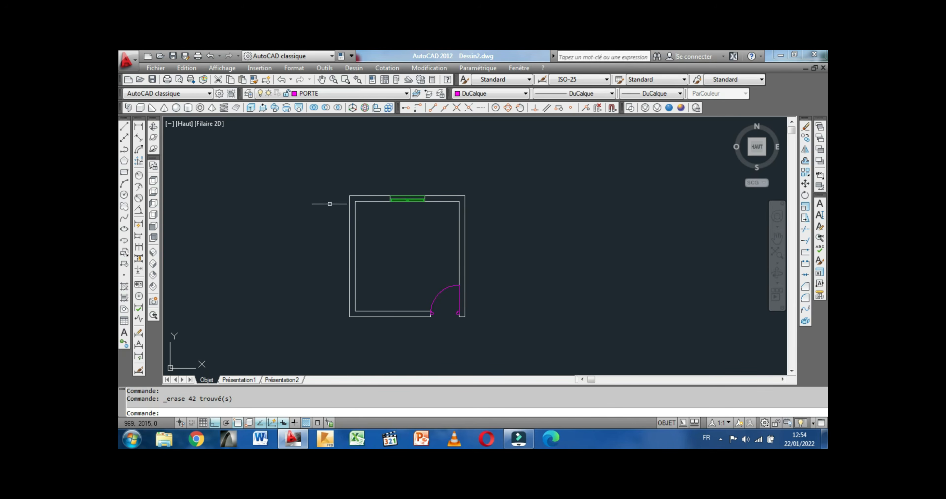
pyautogui.click(407, 94)
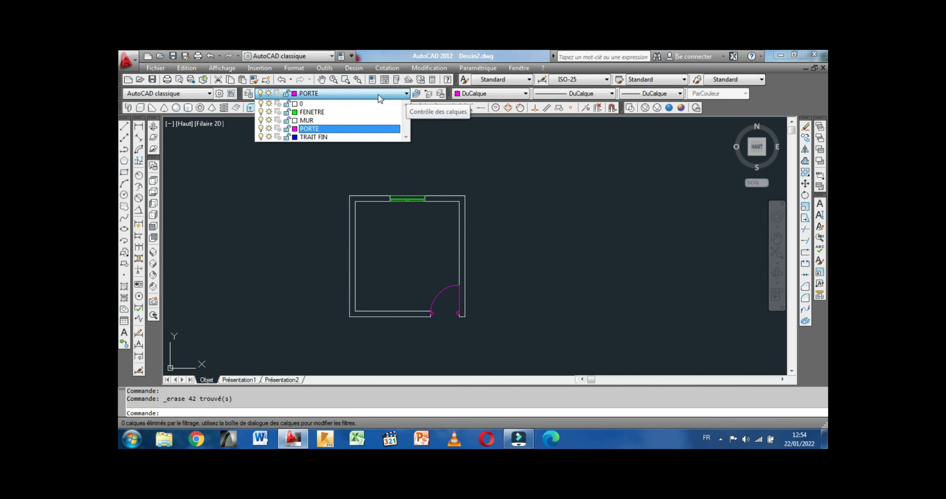
pyautogui.click(269, 129)
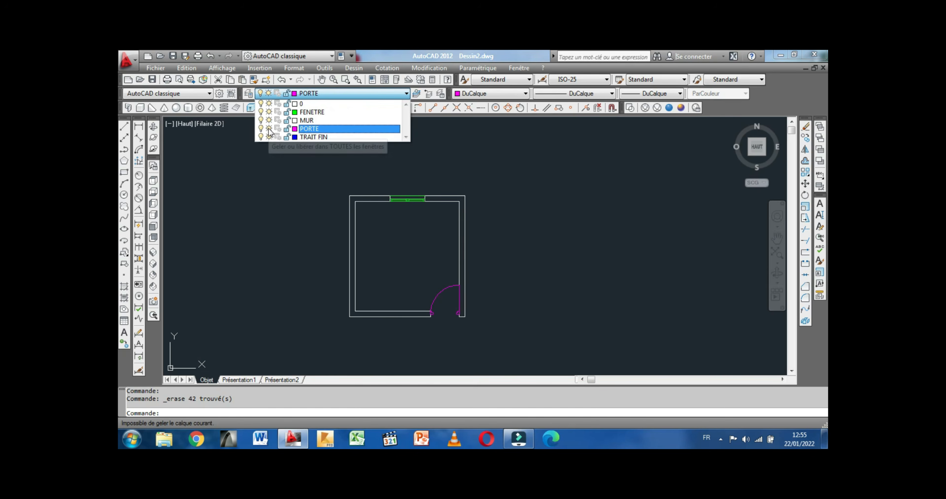
pyautogui.click(269, 112)
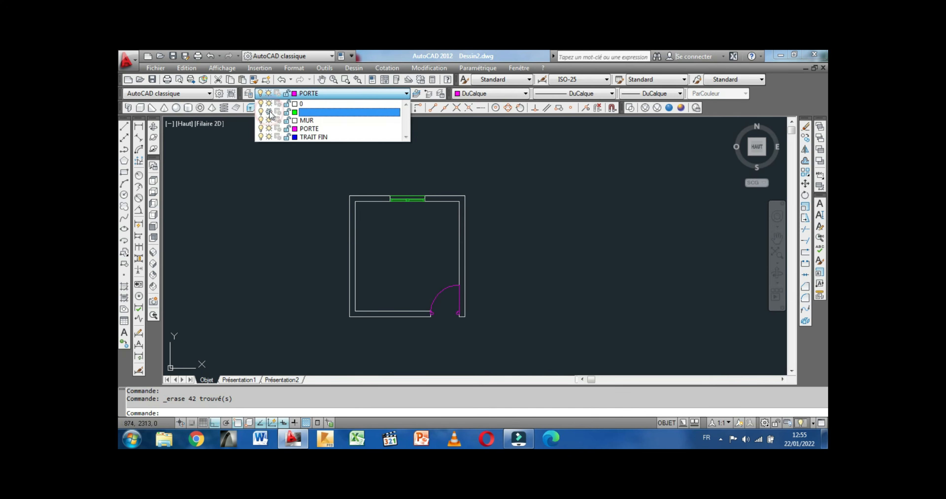
pyautogui.click(270, 129)
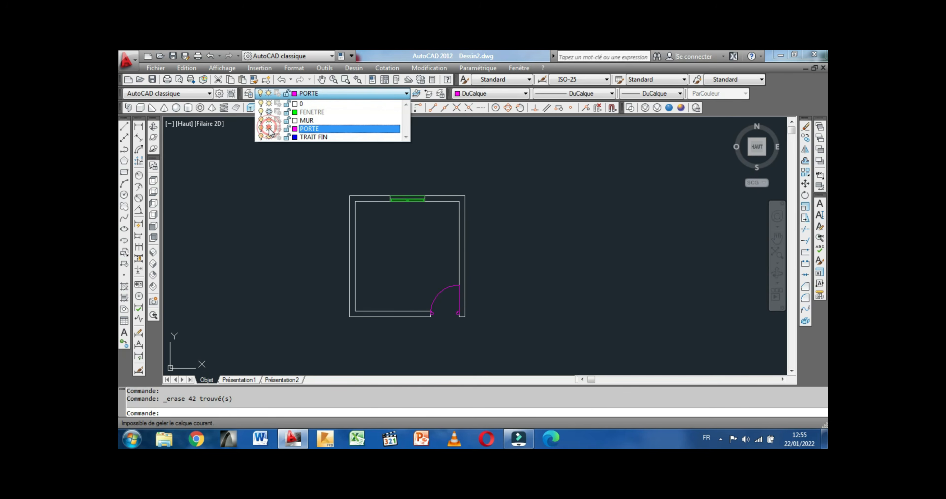
pyautogui.click(295, 169)
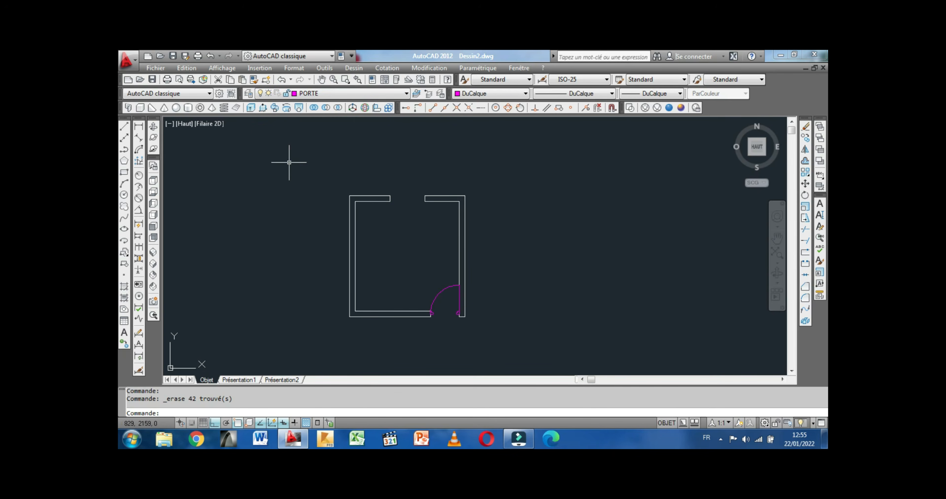
# Step: Try to freeze the current PORTE layer, and check the layer states in the layer properties manager
pyautogui.moveTo(408, 185); pyautogui.dragTo(386, 176, button='middle')
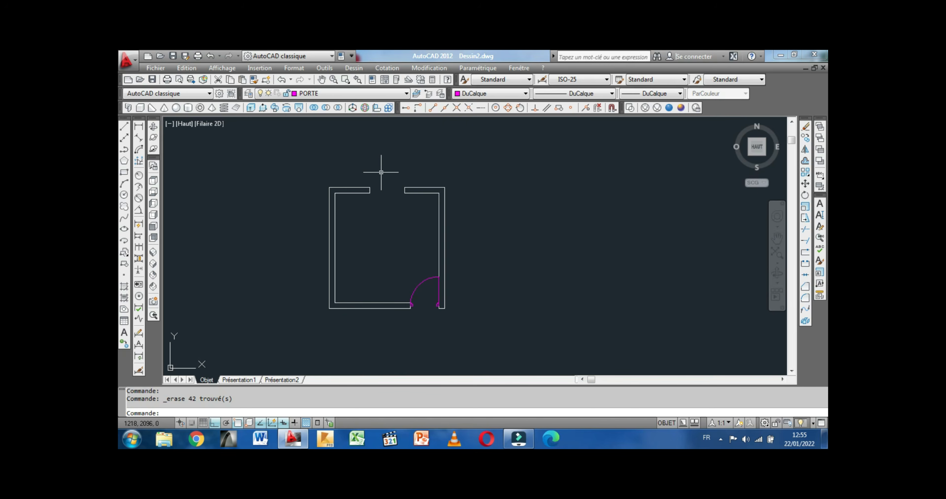
pyautogui.click(407, 94)
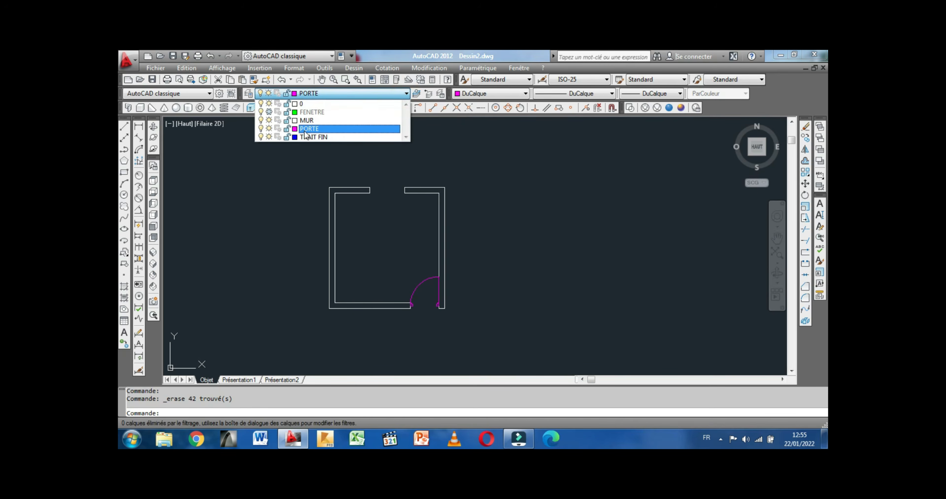
pyautogui.click(269, 128)
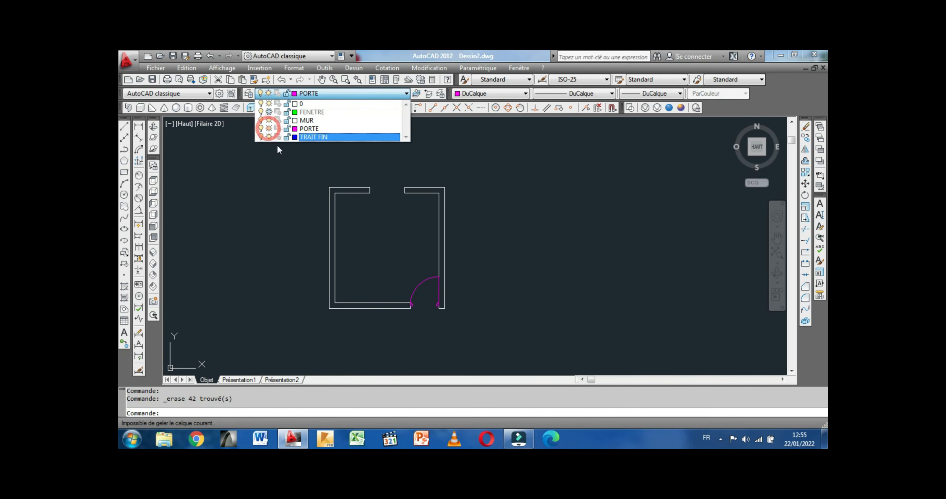
pyautogui.click(269, 129)
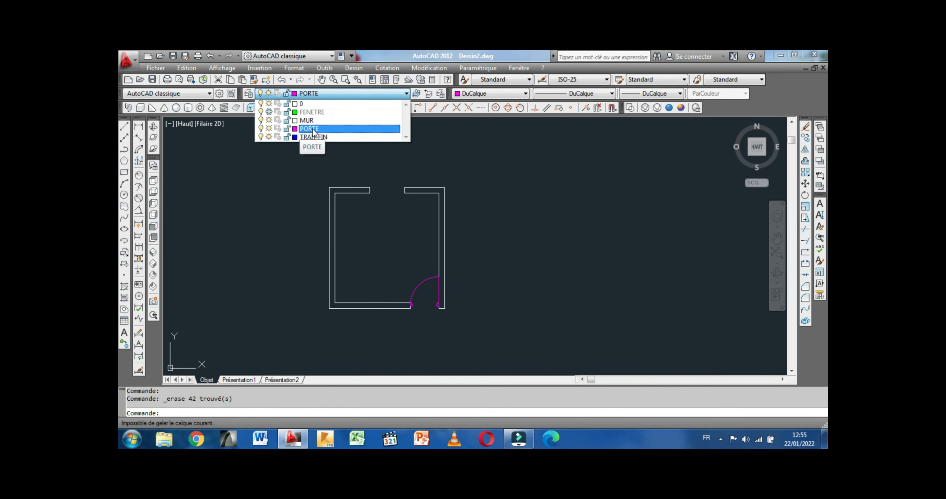
pyautogui.click(249, 94)
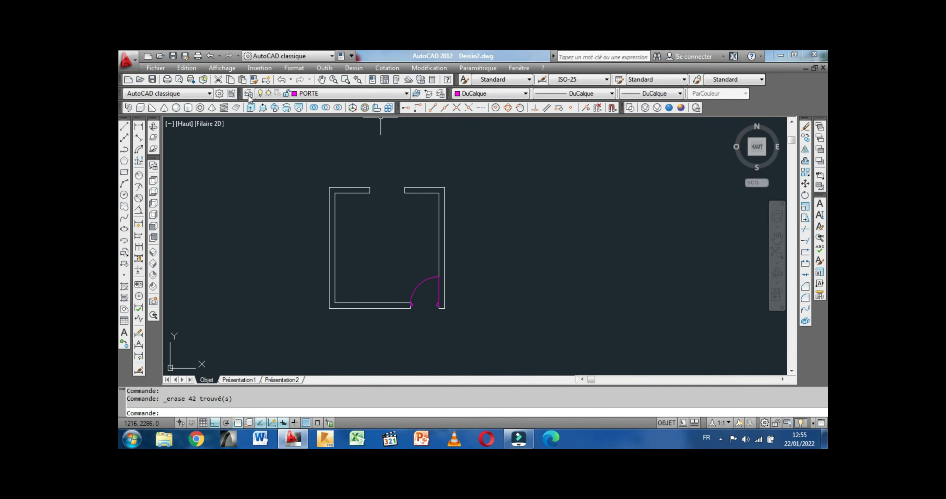
pyautogui.click(248, 94)
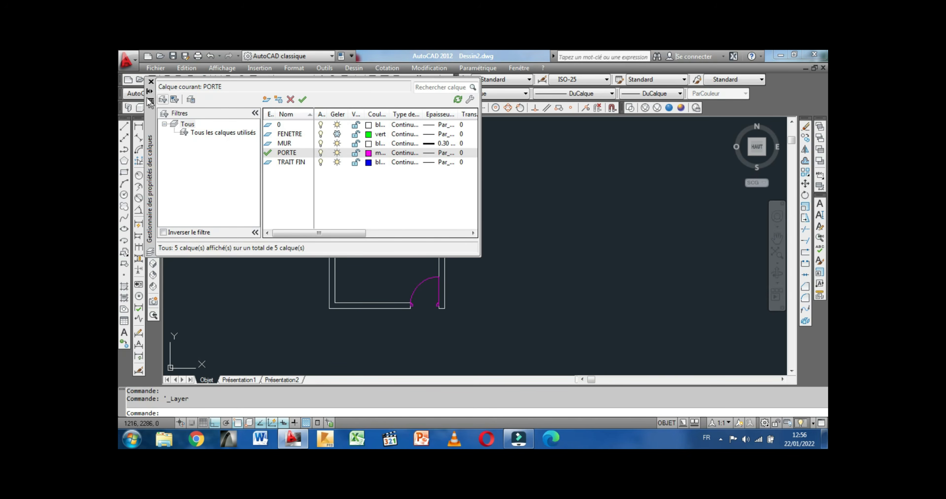
pyautogui.click(151, 82)
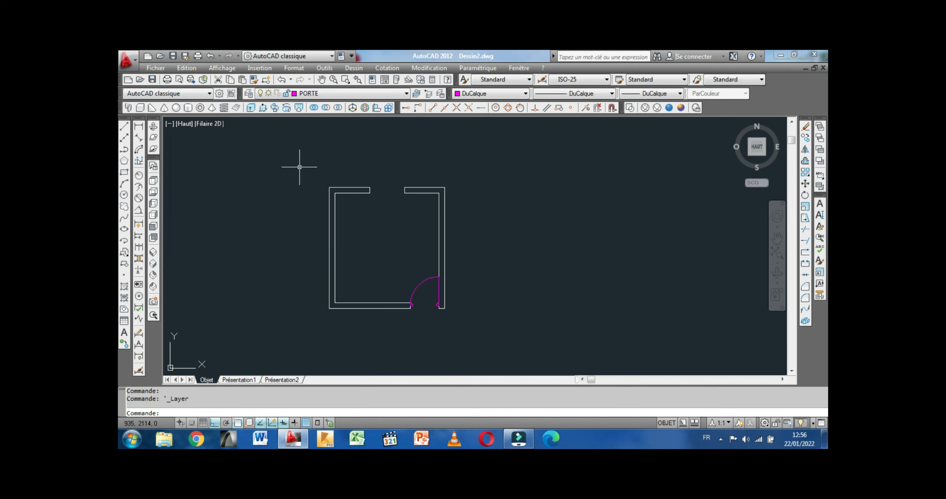
# Step: Make MUR the current layer and freeze the PORTE layer to leave only the walls displayed
pyautogui.moveTo(300, 168); pyautogui.dragTo(280, 170, button='middle')
pyautogui.click(406, 95)
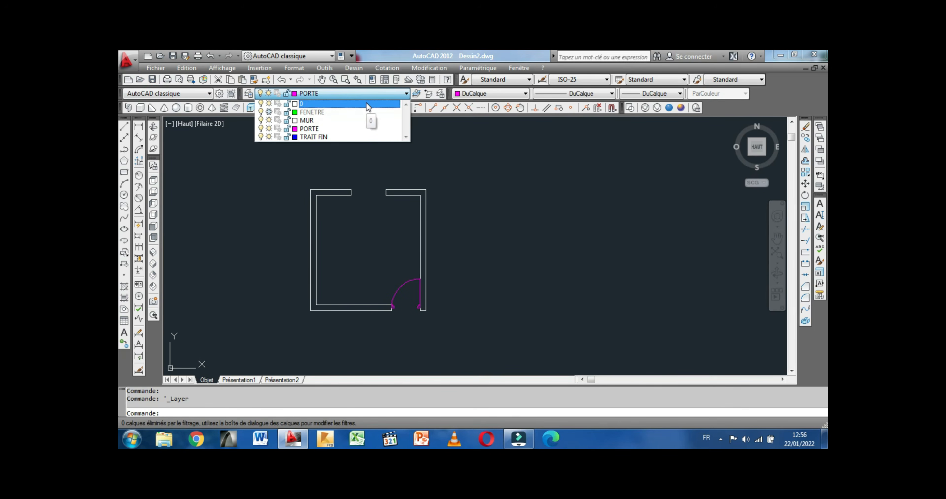
pyautogui.click(362, 122)
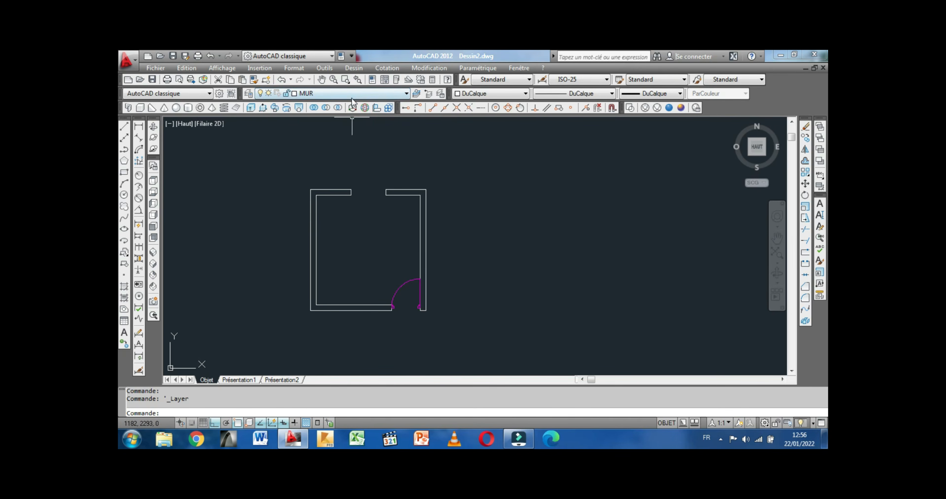
pyautogui.click(405, 94)
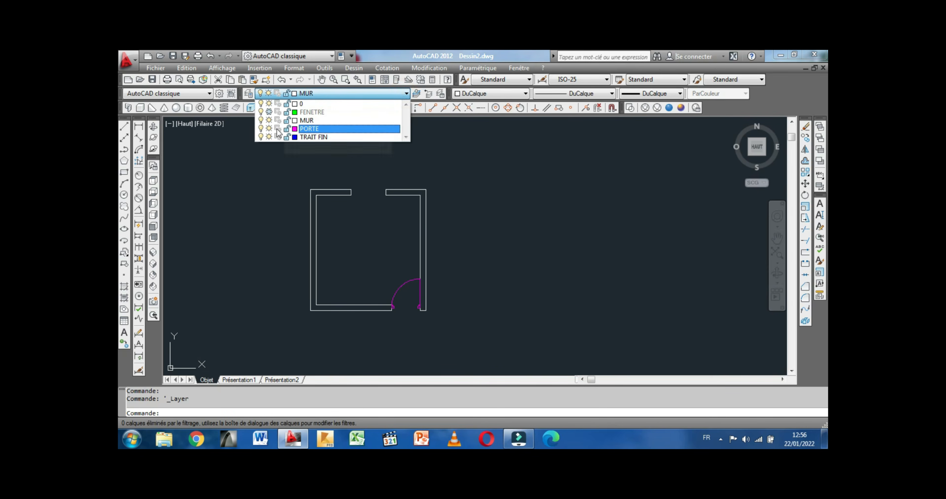
pyautogui.click(269, 129)
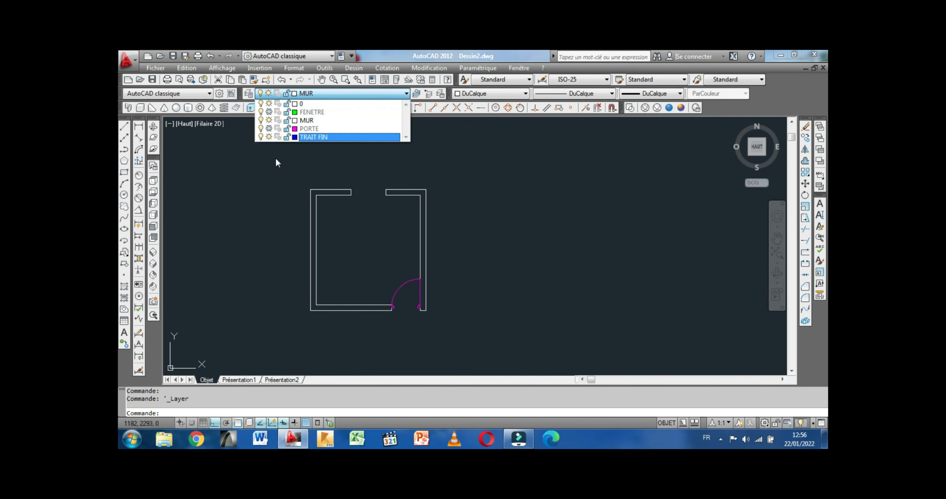
pyautogui.click(364, 165)
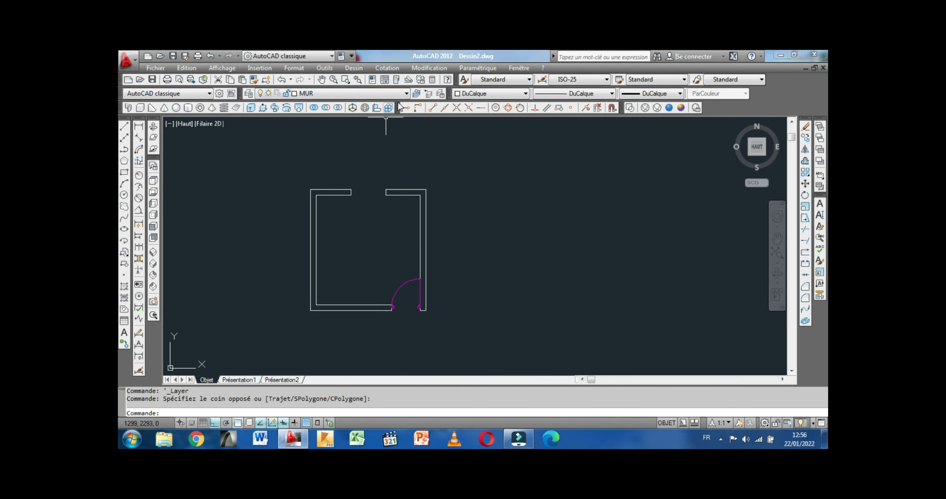
pyautogui.click(406, 94)
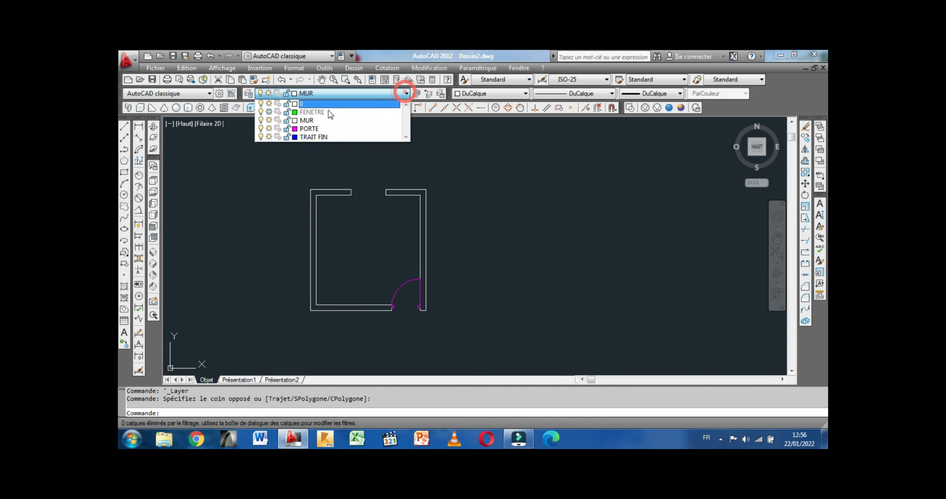
pyautogui.click(270, 129)
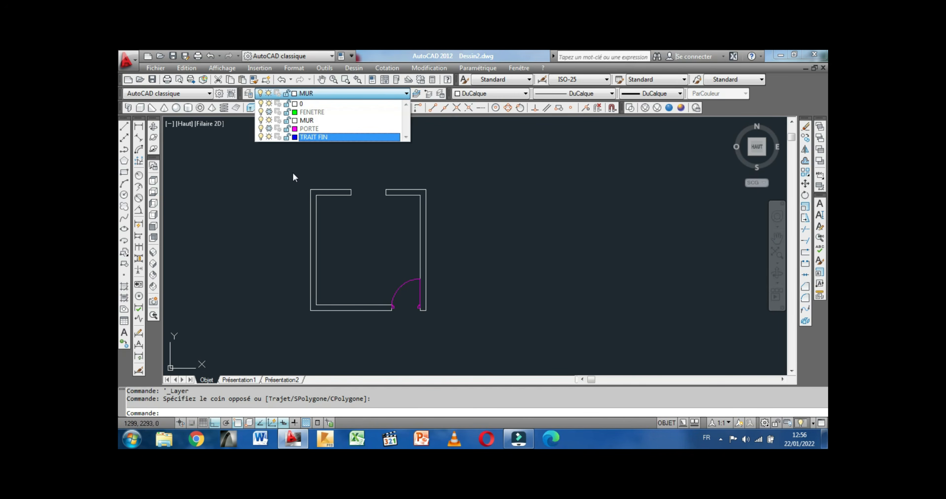
pyautogui.click(347, 95)
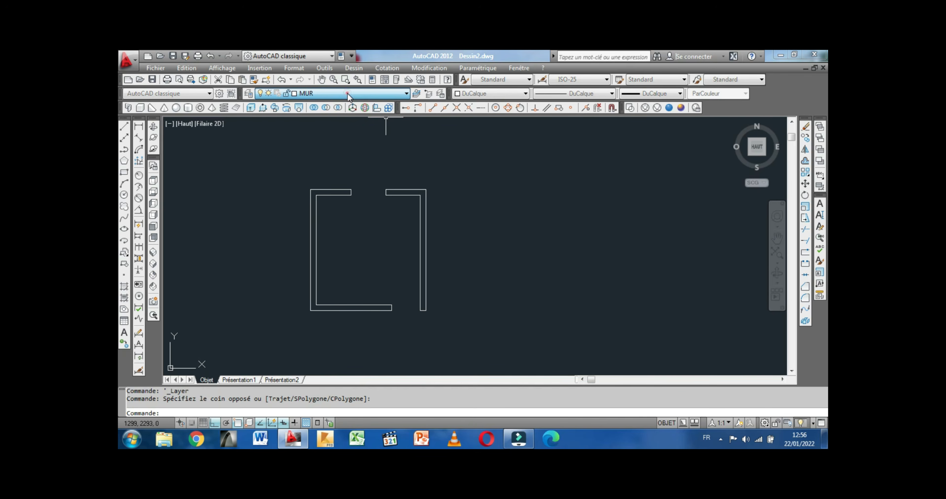
pyautogui.moveTo(353, 162); pyautogui.dragTo(399, 172, button='middle')
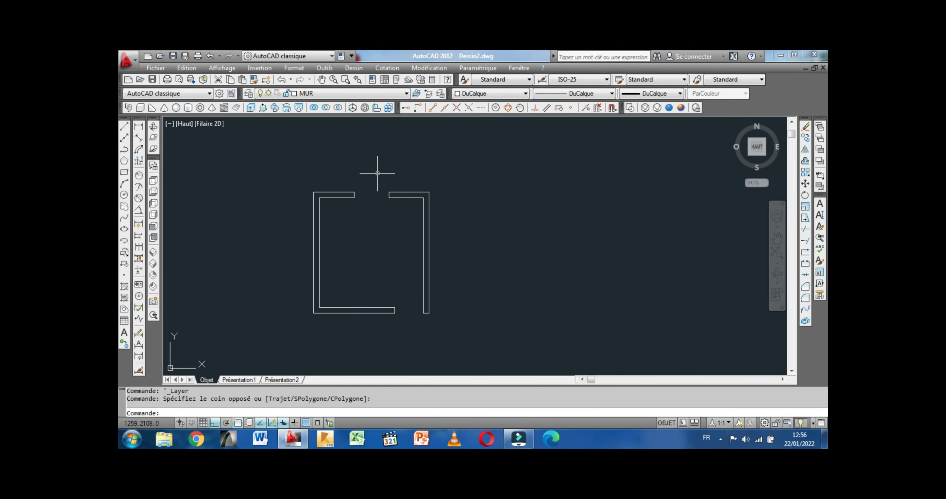
pyautogui.moveTo(375, 186); pyautogui.dragTo(379, 216, button='middle')
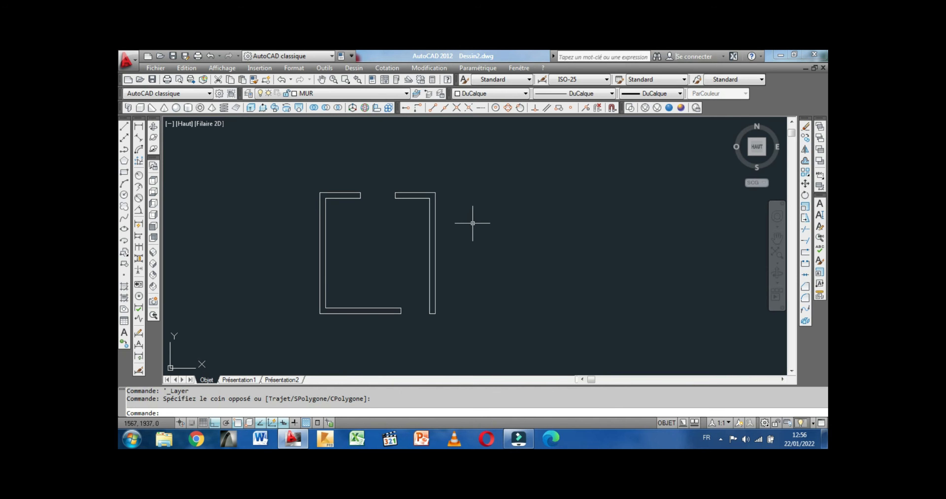
# Step: Convert both closed wall outlines into regions, and select each wall piece to check that it is a single object
pyautogui.moveTo(473, 223); pyautogui.dragTo(465, 224, button='middle')
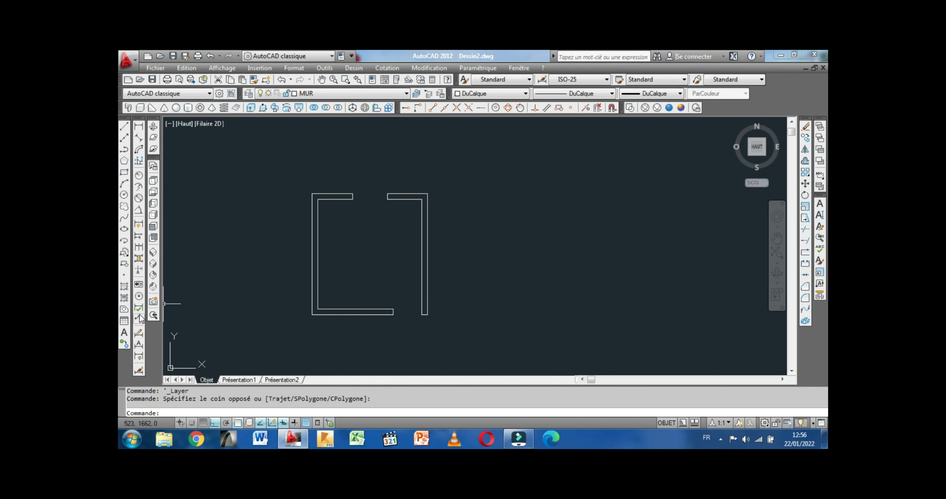
pyautogui.click(125, 311)
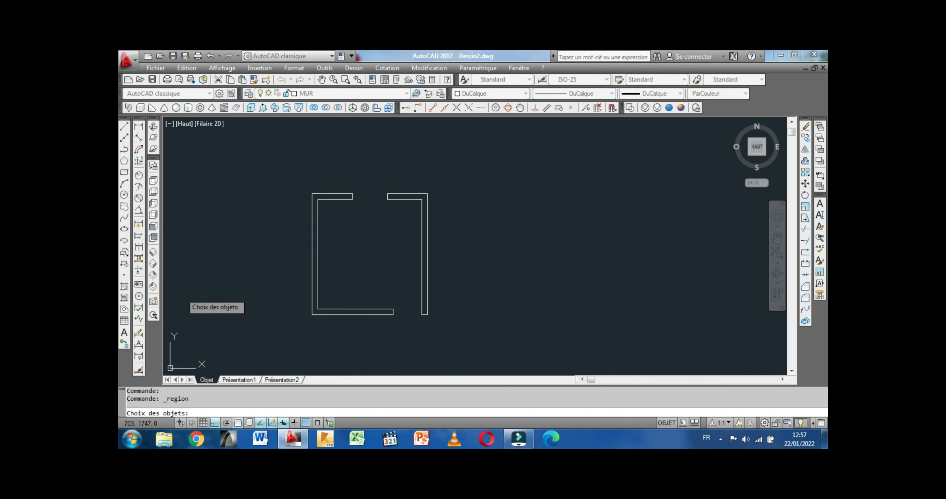
pyautogui.click(284, 173)
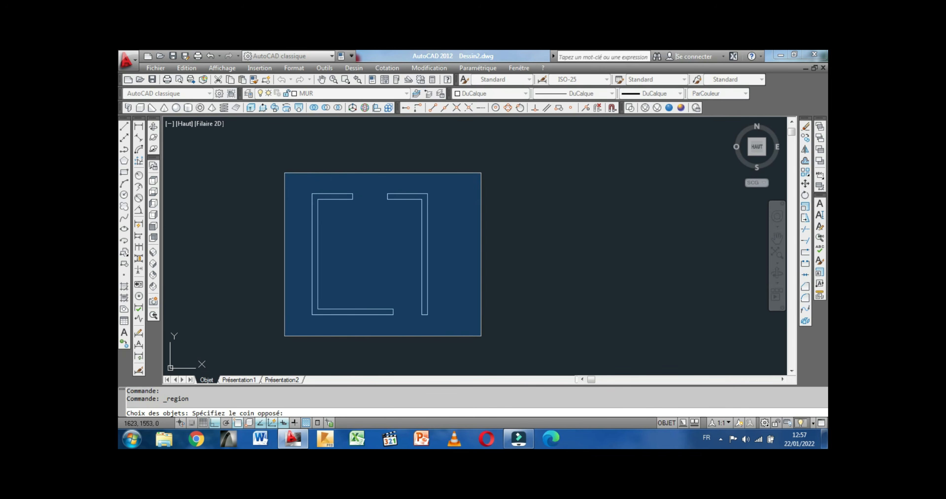
pyautogui.click(481, 336)
pyautogui.press('Return')
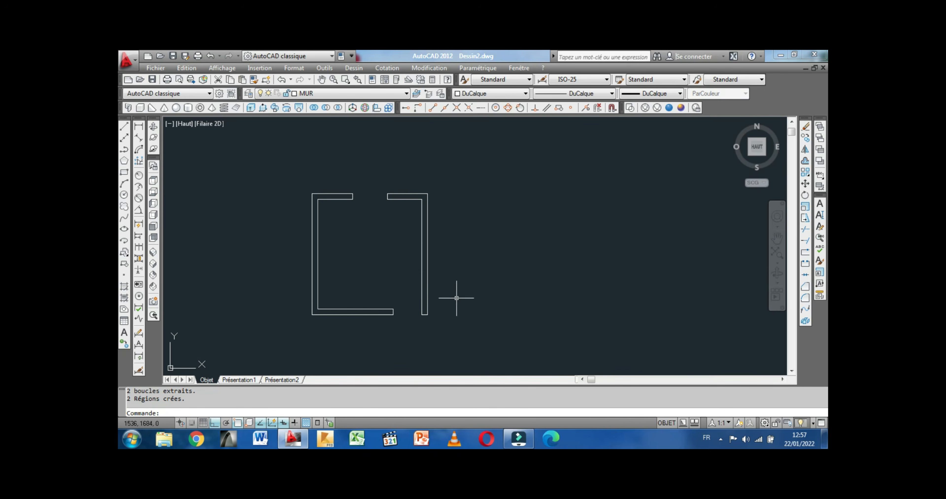
pyautogui.click(353, 311)
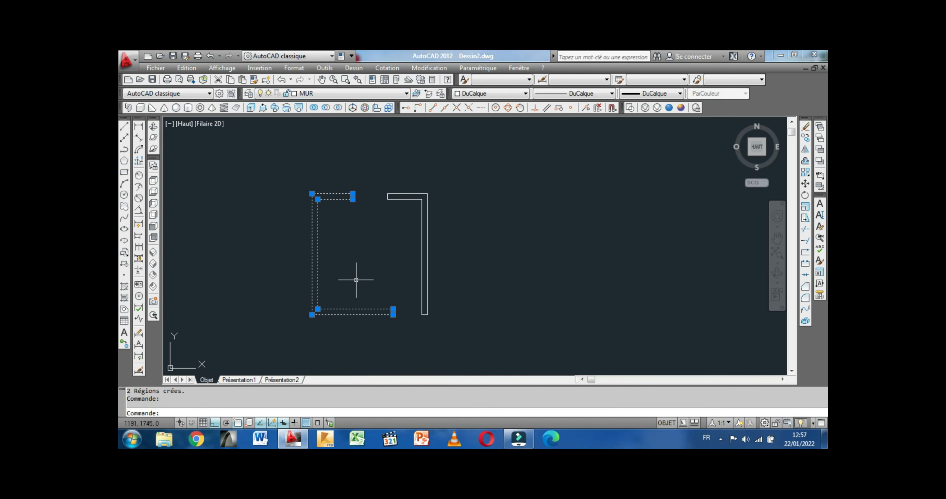
pyautogui.click(422, 267)
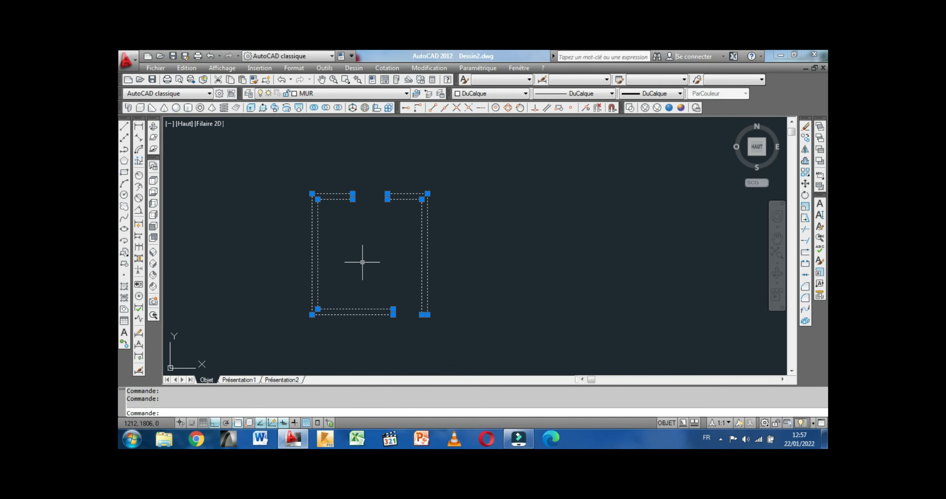
pyautogui.press('Escape')
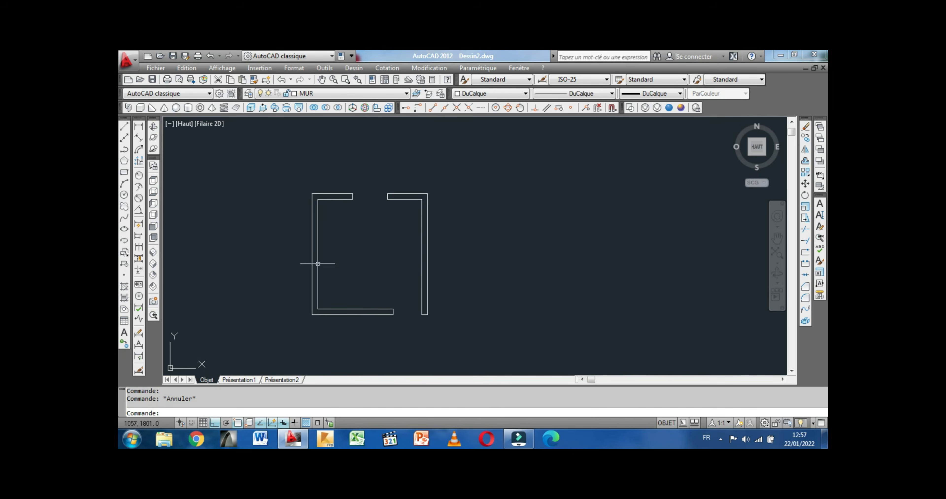
# Step: Switch to the southwest isometric view and extrude both wall regions to a height of 300
pyautogui.click(153, 253)
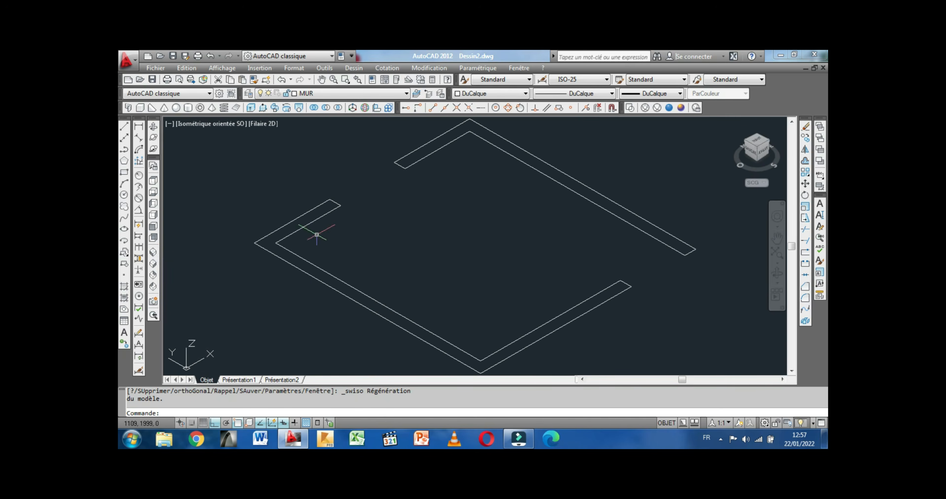
pyautogui.moveTo(302, 235)
pyautogui.mouseDown(button='middle')
pyautogui.moveTo(274, 245)
pyautogui.moveTo(288, 245)
pyautogui.mouseUp(button='middle')
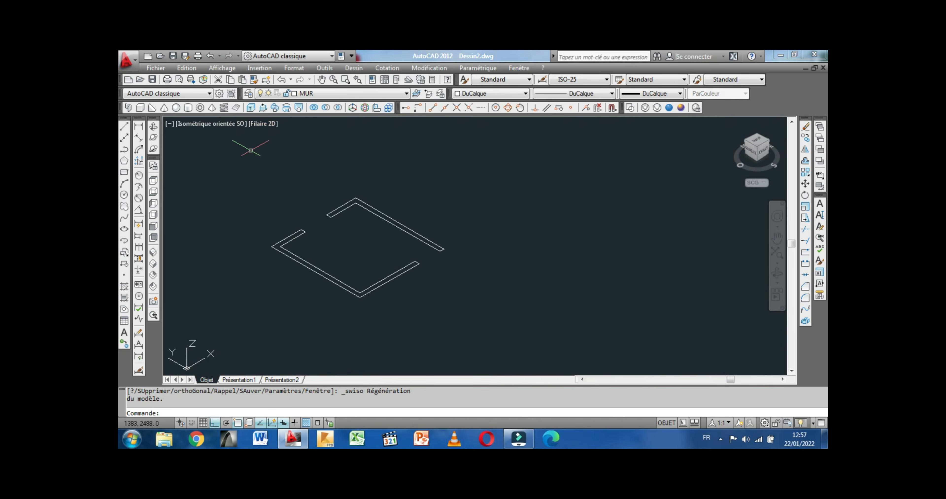
pyautogui.click(530, 148)
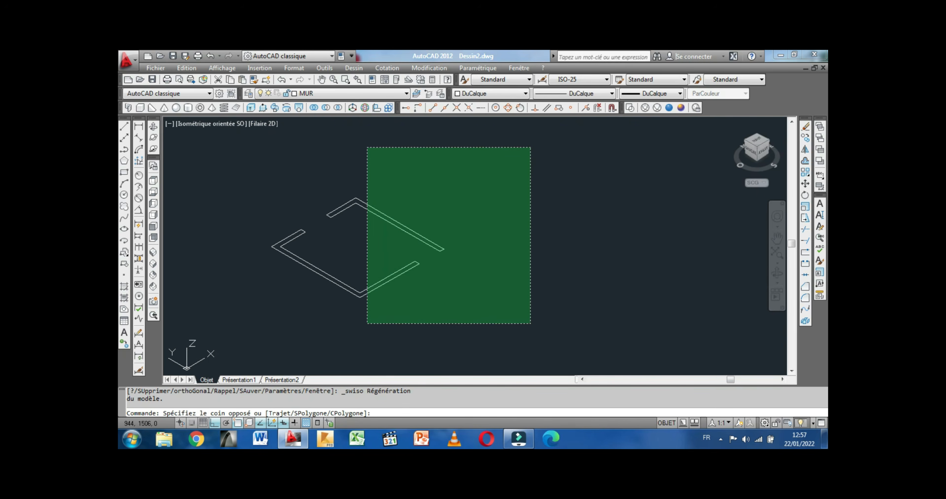
pyautogui.click(259, 327)
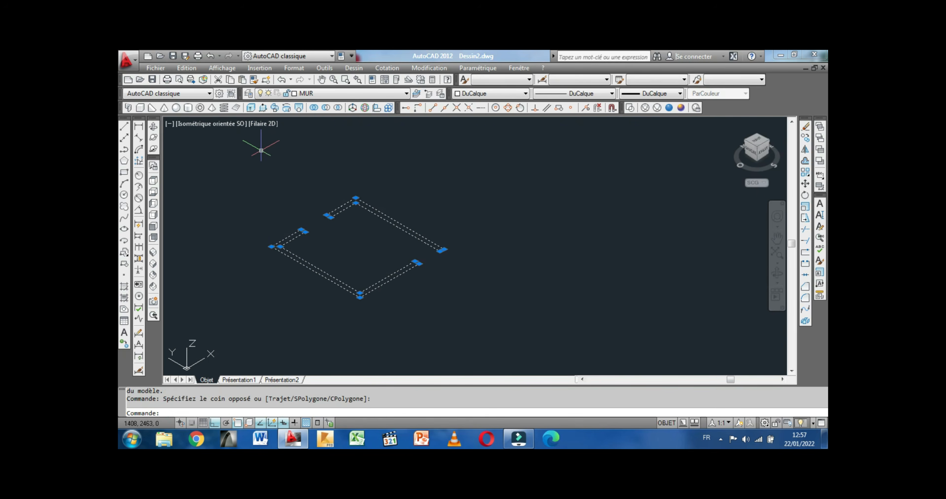
pyautogui.click(251, 108)
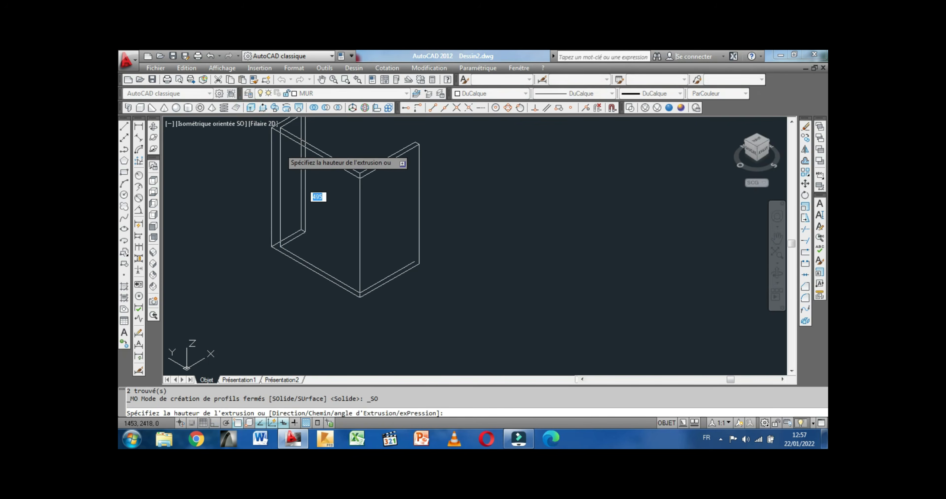
pyautogui.moveTo(283, 148); pyautogui.dragTo(304, 203, button='middle')
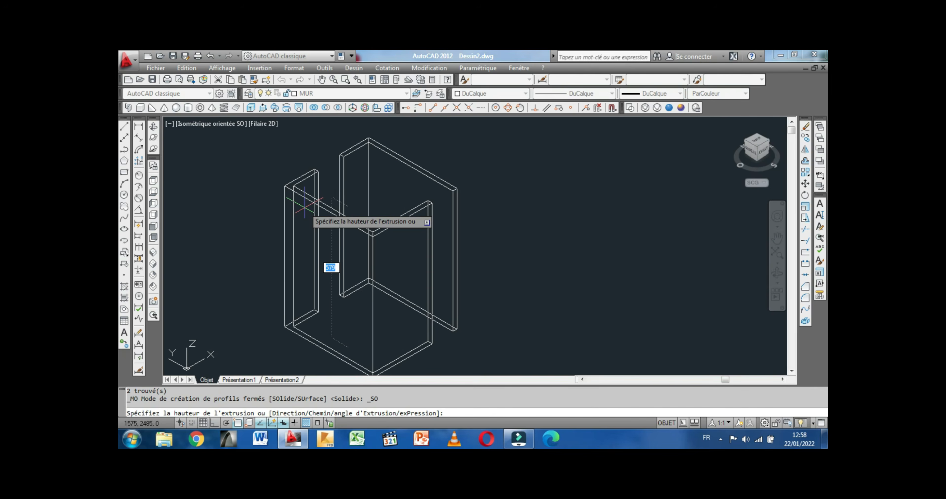
pyautogui.write('300')
pyautogui.press('Return')
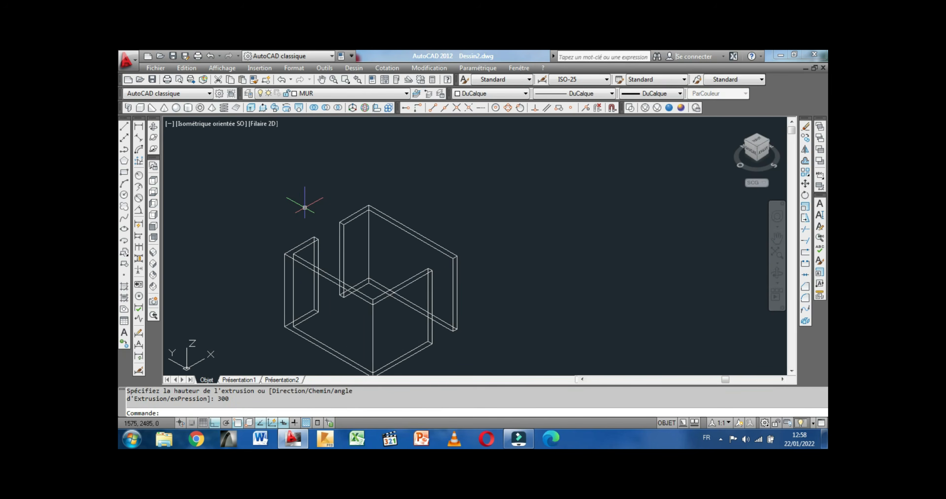
# Step: Apply the Conceptual visual style and orbit around the extruded walls to examine them from several sides
pyautogui.click(155, 126)
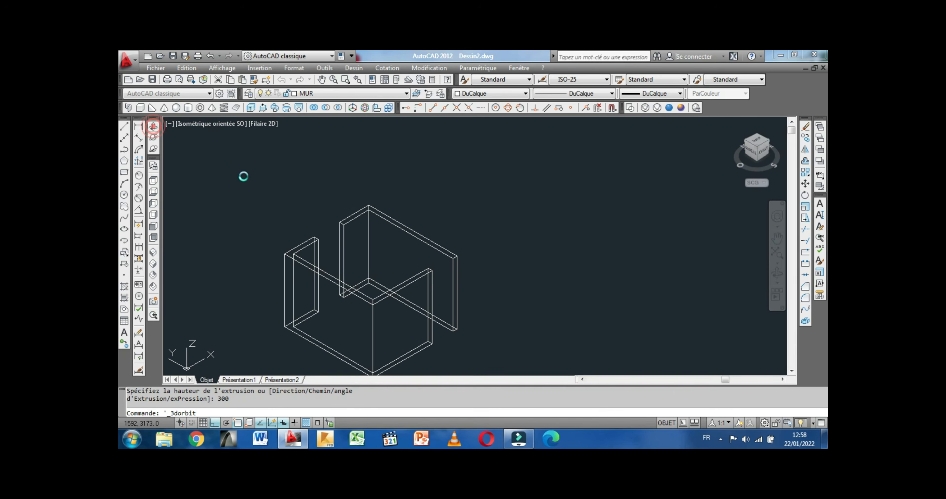
pyautogui.moveTo(306, 236); pyautogui.dragTo(262, 236)
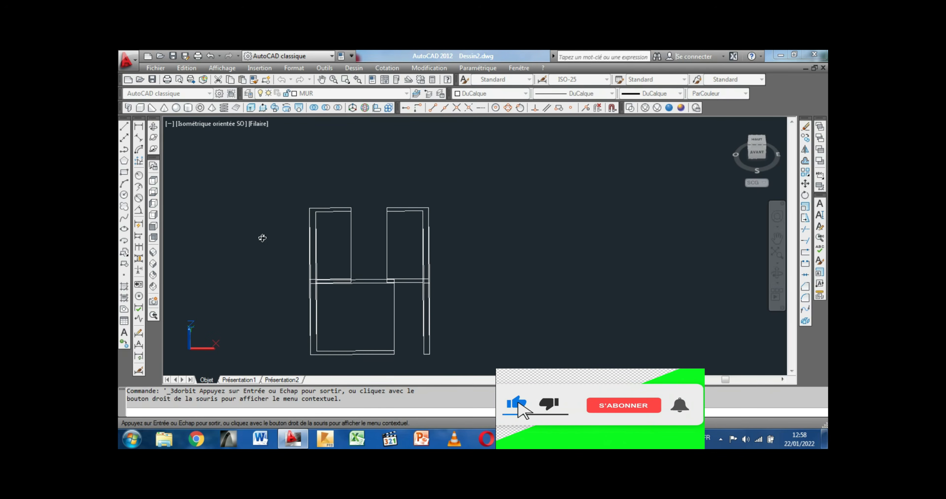
pyautogui.moveTo(316, 253); pyautogui.dragTo(272, 245)
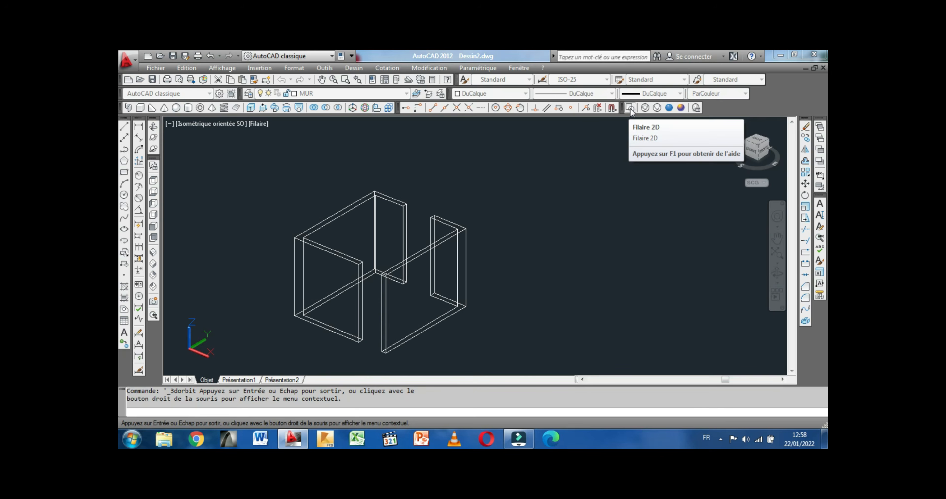
pyautogui.click(681, 107)
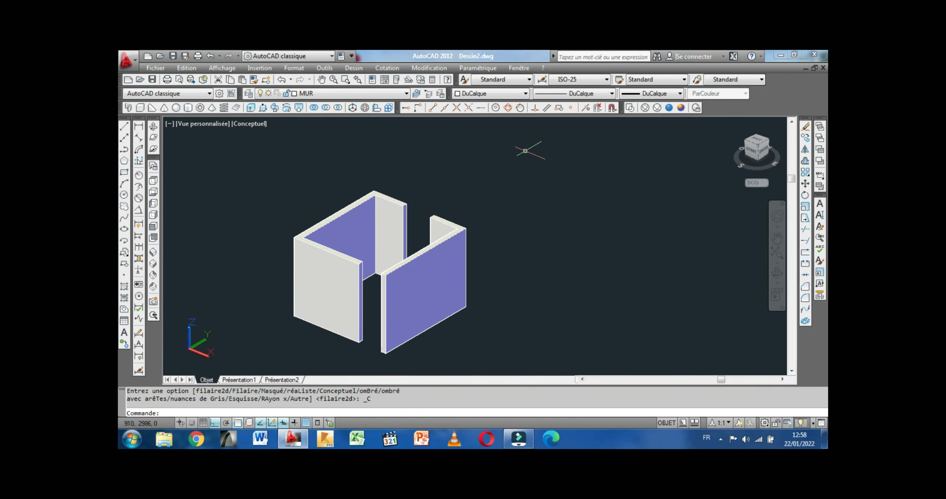
pyautogui.click(153, 126)
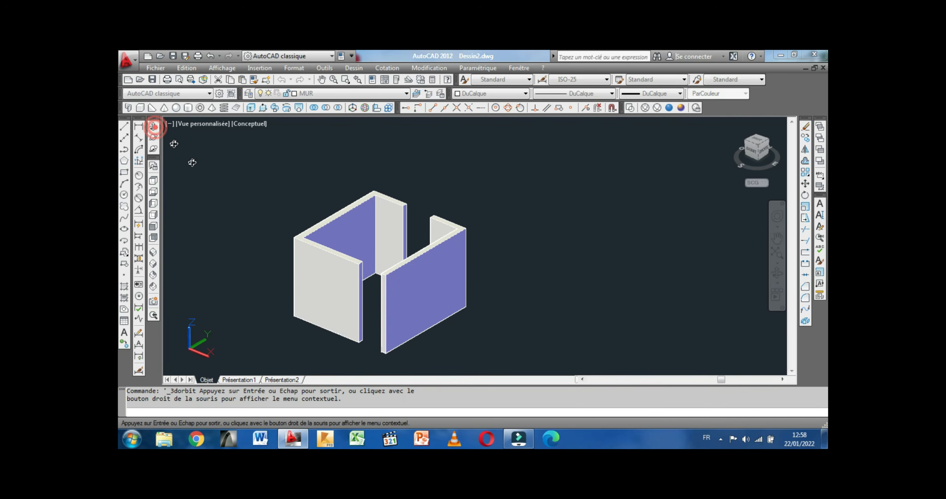
pyautogui.moveTo(228, 192)
pyautogui.mouseDown()
pyautogui.moveTo(251, 205)
pyautogui.moveTo(298, 185)
pyautogui.moveTo(243, 216)
pyautogui.moveTo(207, 184)
pyautogui.moveTo(222, 205)
pyautogui.mouseUp()
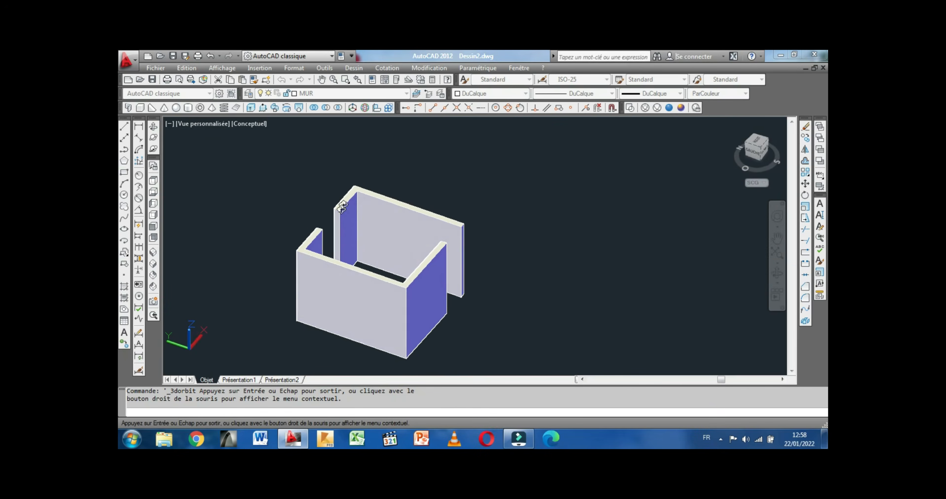
pyautogui.moveTo(341, 206); pyautogui.dragTo(306, 221)
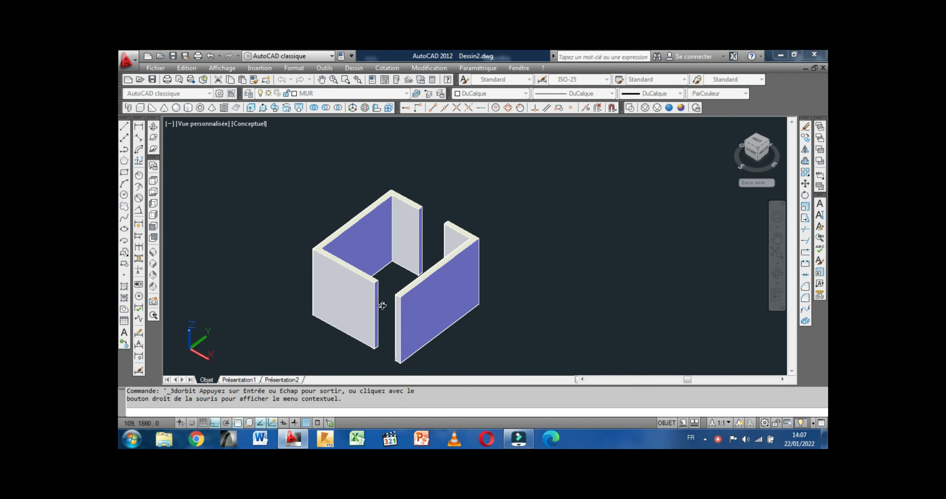
pyautogui.moveTo(379, 273)
pyautogui.mouseDown()
pyautogui.moveTo(394, 262)
pyautogui.moveTo(363, 269)
pyautogui.mouseUp()
pyautogui.moveTo(368, 269); pyautogui.dragTo(406, 254, button='middle')
pyautogui.moveTo(401, 285); pyautogui.dragTo(428, 308)
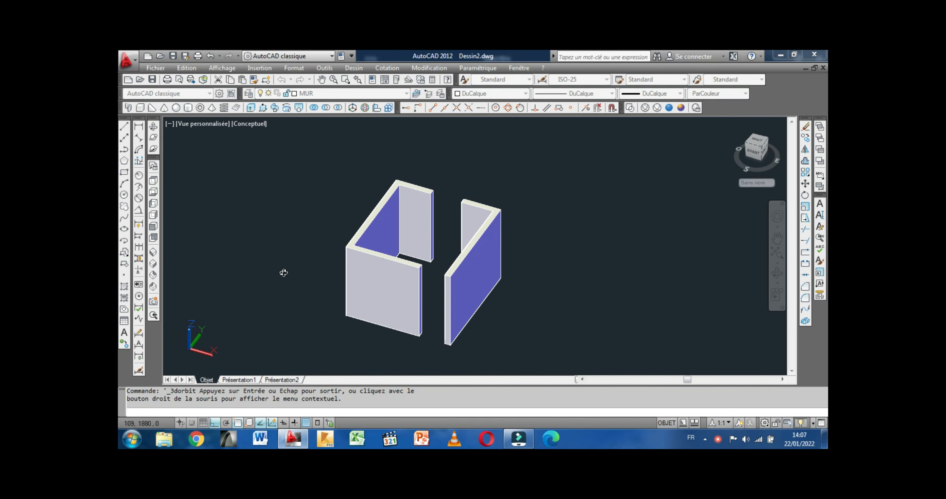
# Step: Restore the 2D wireframe visual style and return to the top view of the whole room
pyautogui.click(632, 108)
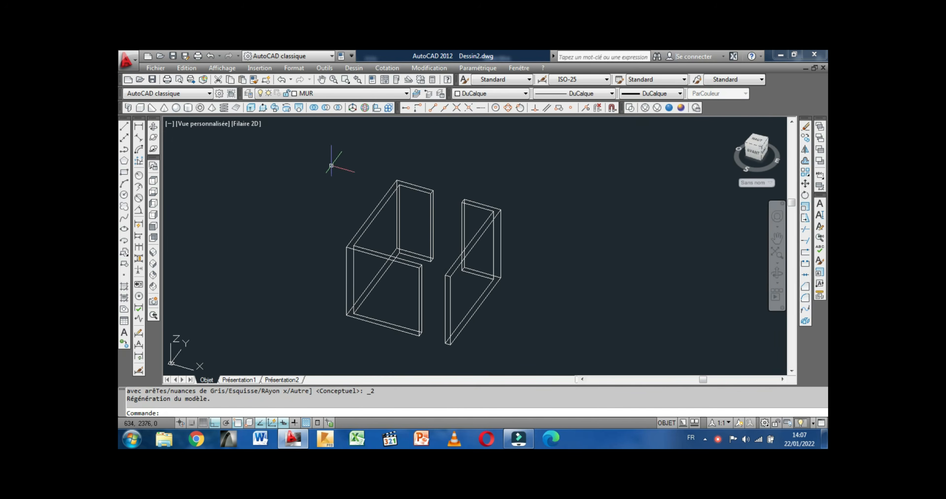
pyautogui.click(154, 186)
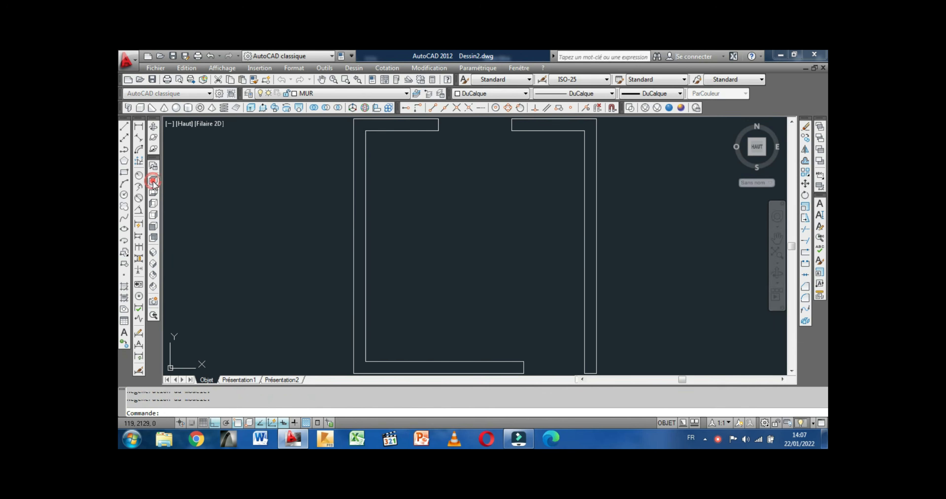
pyautogui.scroll(-3, 245, 204)
pyautogui.moveTo(286, 225); pyautogui.dragTo(305, 241, button='middle')
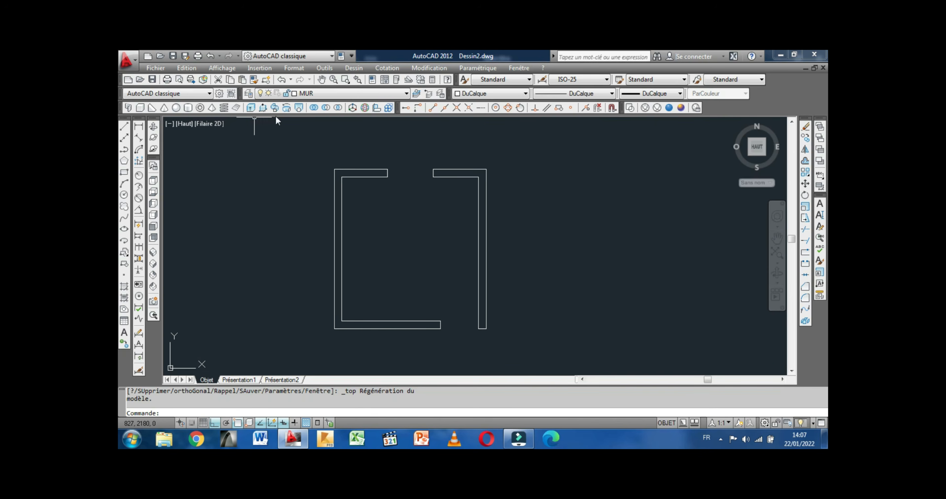
# Step: Thaw the FENETRE and PORTE layers to display the window and door symbols in the plan
pyautogui.click(405, 94)
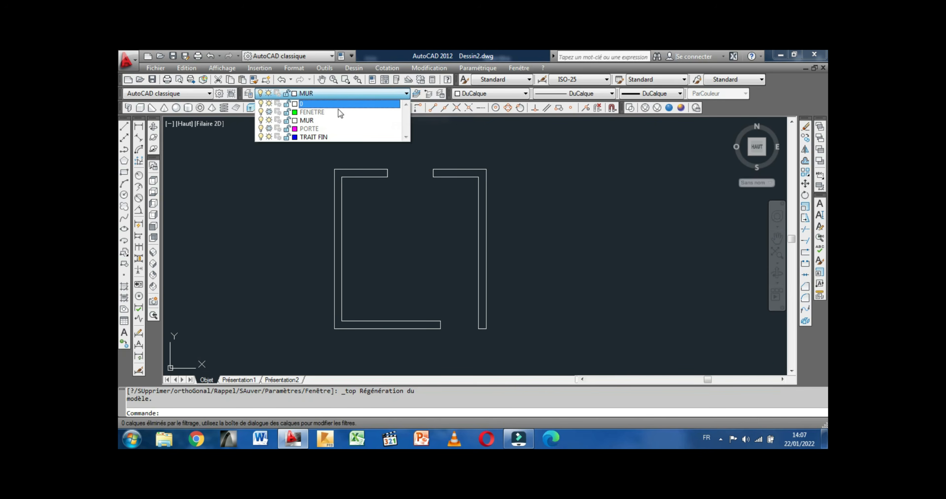
pyautogui.click(269, 112)
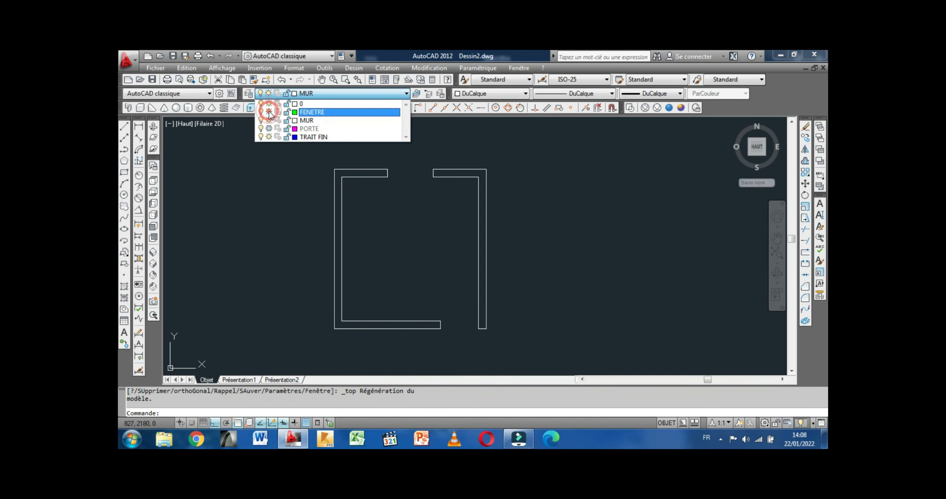
pyautogui.click(269, 129)
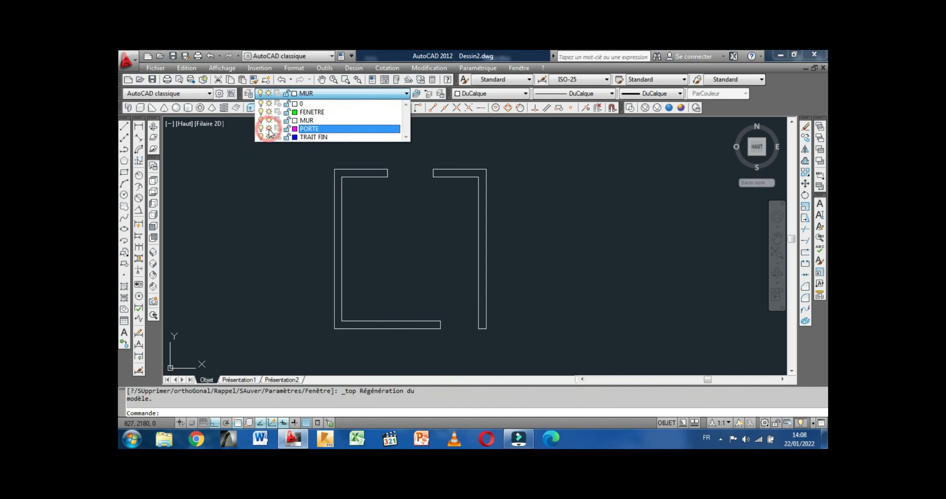
pyautogui.click(275, 201)
pyautogui.moveTo(363, 222); pyautogui.dragTo(333, 219, button='middle')
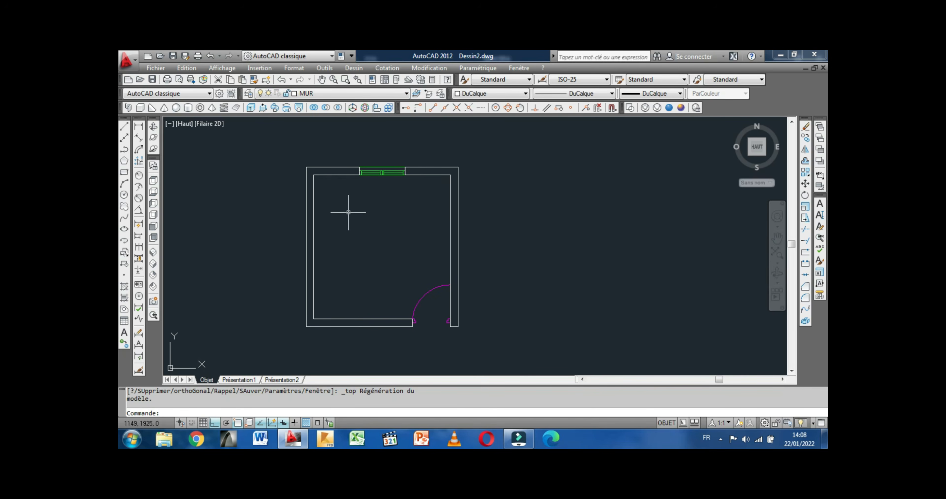
# Step: Draw a 120 by 20 rectangle on the MUR layer across the window opening, between opposite corners of the wall ends
pyautogui.click(122, 173)
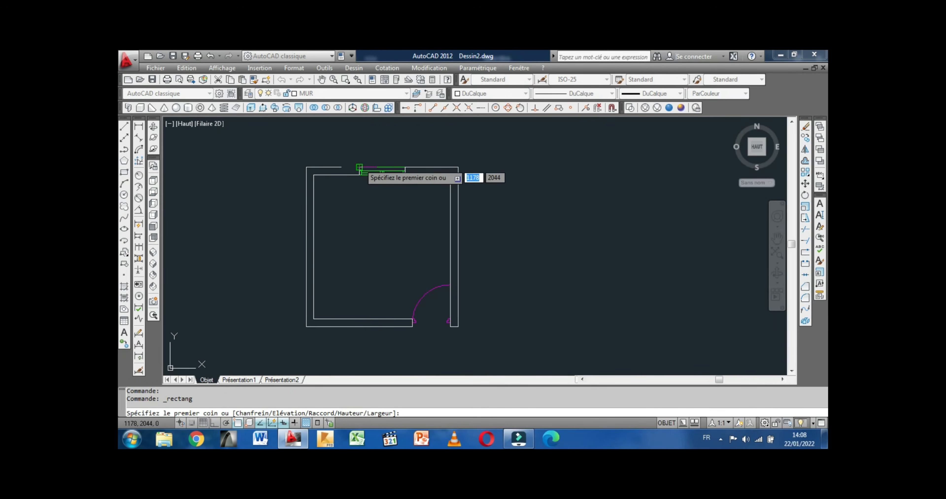
pyautogui.scroll(3, 351, 170)
pyautogui.click(368, 168)
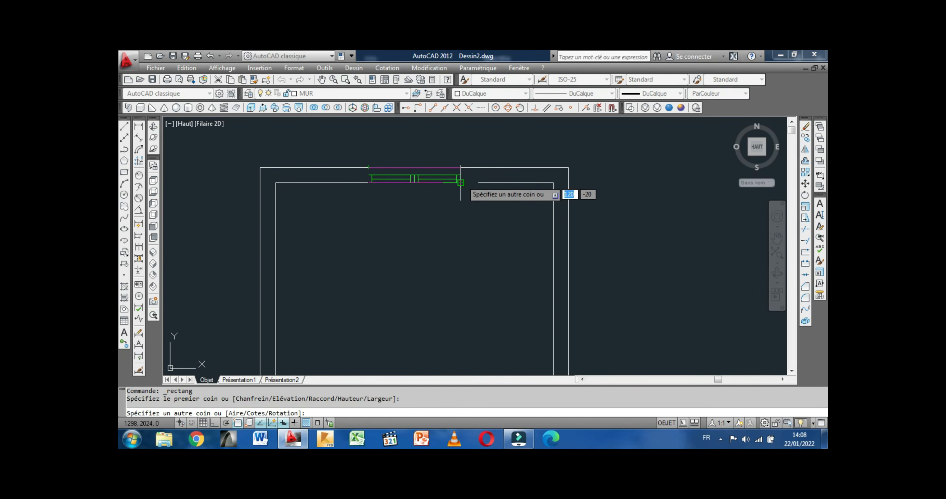
pyautogui.click(460, 183)
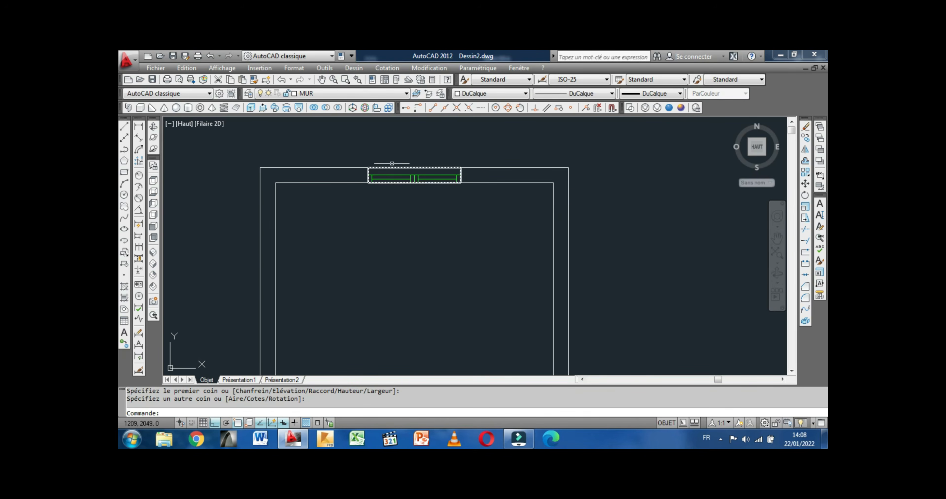
pyautogui.scroll(-3, 392, 163)
pyautogui.scroll(2, 372, 186)
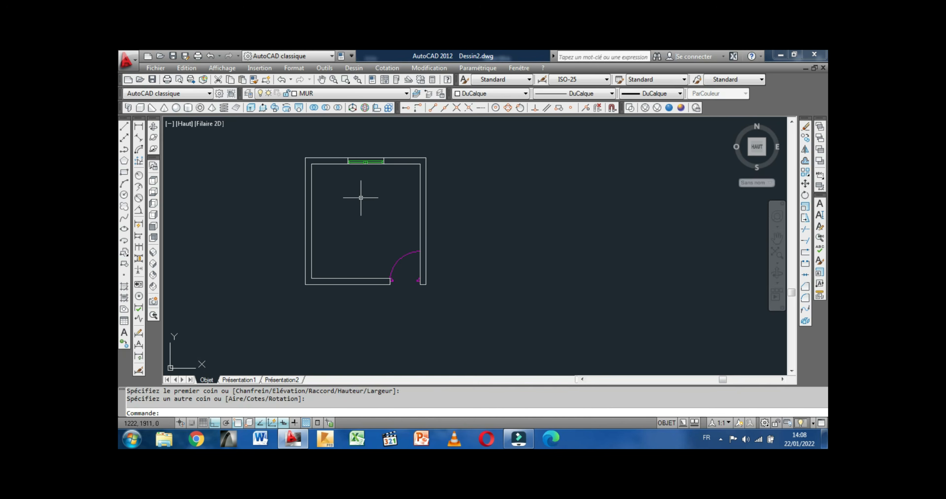
# Step: Draw a 100 by 20 rectangle on the MUR layer across the door opening in the lower wall
pyautogui.click(124, 173)
pyautogui.scroll(2, 392, 289)
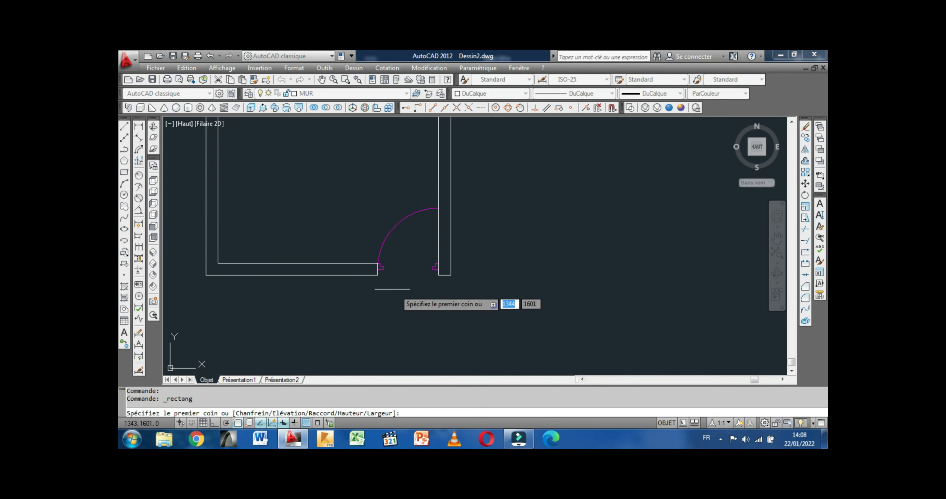
pyautogui.click(377, 275)
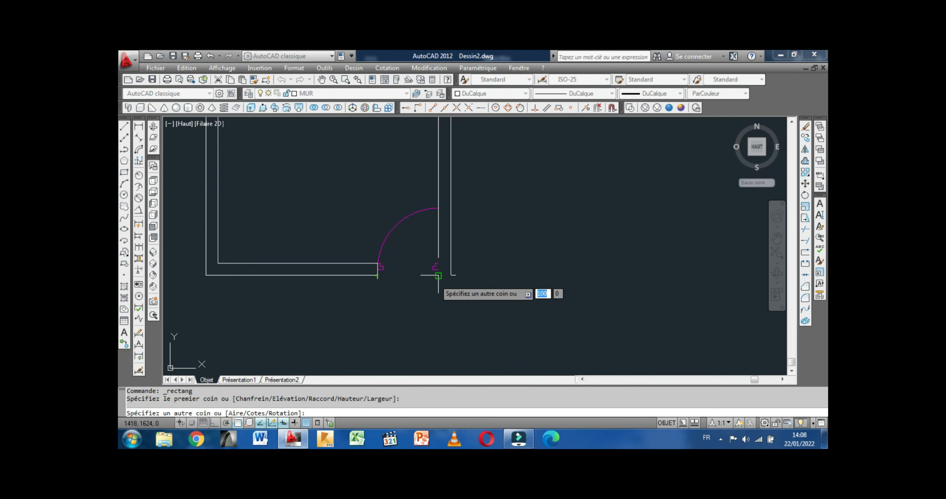
pyautogui.scroll(3, 438, 276)
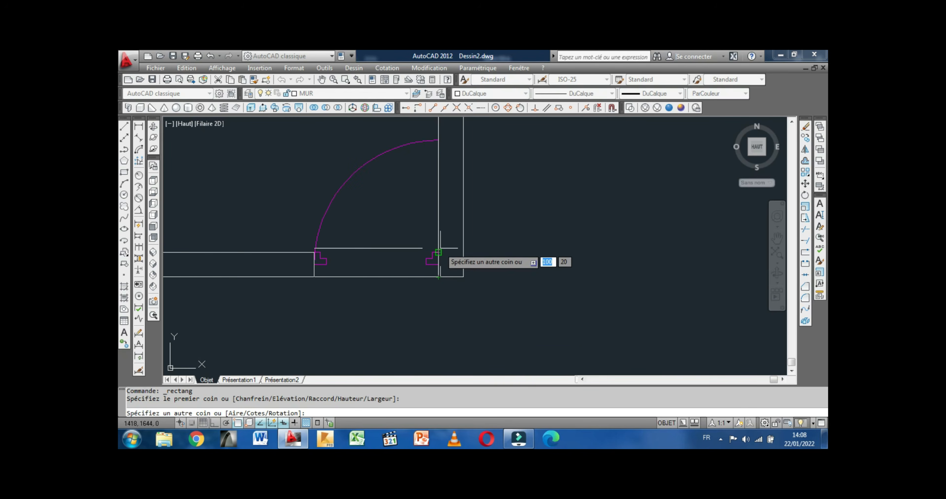
pyautogui.click(438, 253)
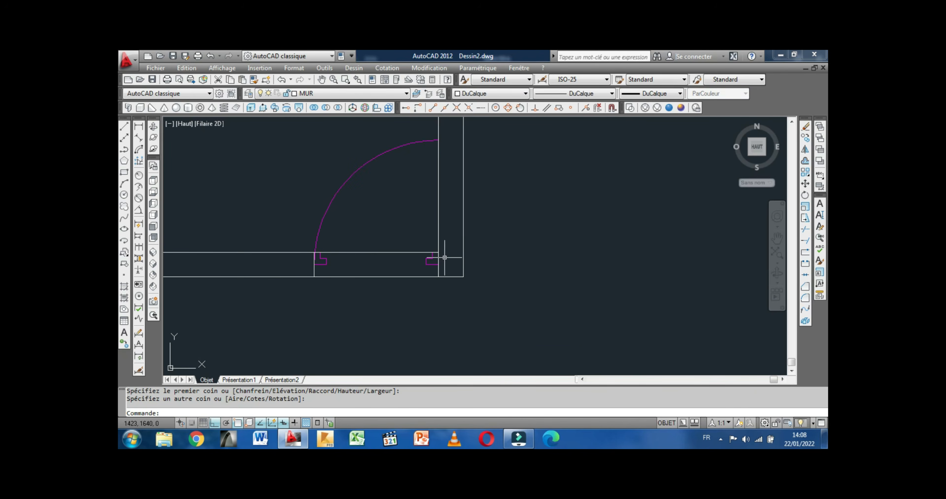
pyautogui.scroll(-8, 445, 242)
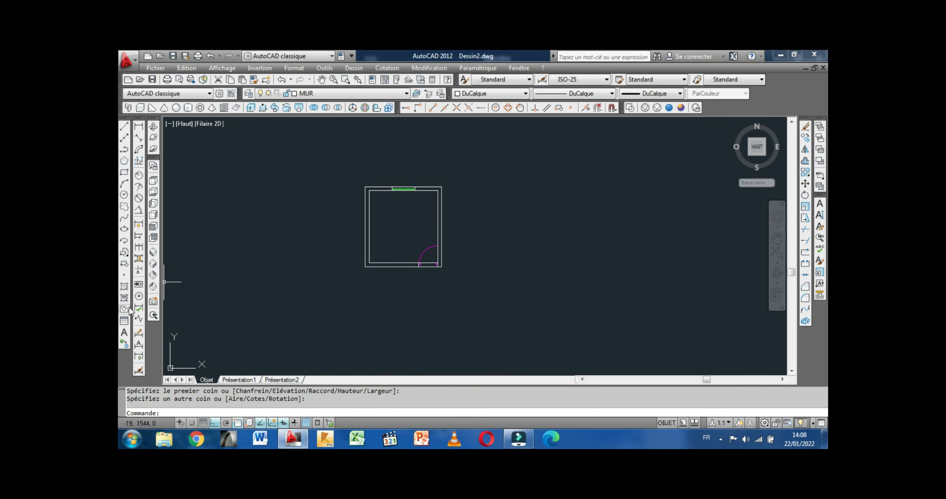
# Step: Extrude the rectangle across the door opening into a solid block with a height of 80
pyautogui.click(154, 253)
pyautogui.scroll(-1, 254, 212)
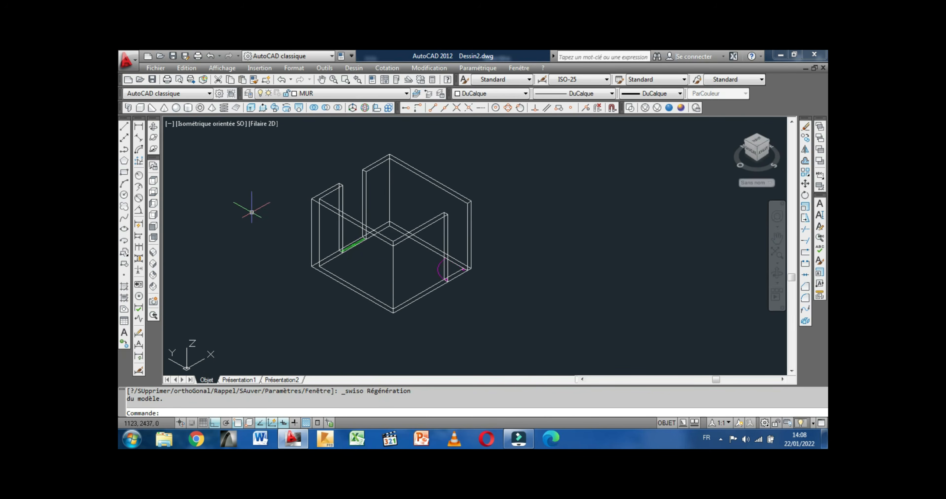
pyautogui.moveTo(264, 225); pyautogui.dragTo(266, 238, button='middle')
pyautogui.click(154, 138)
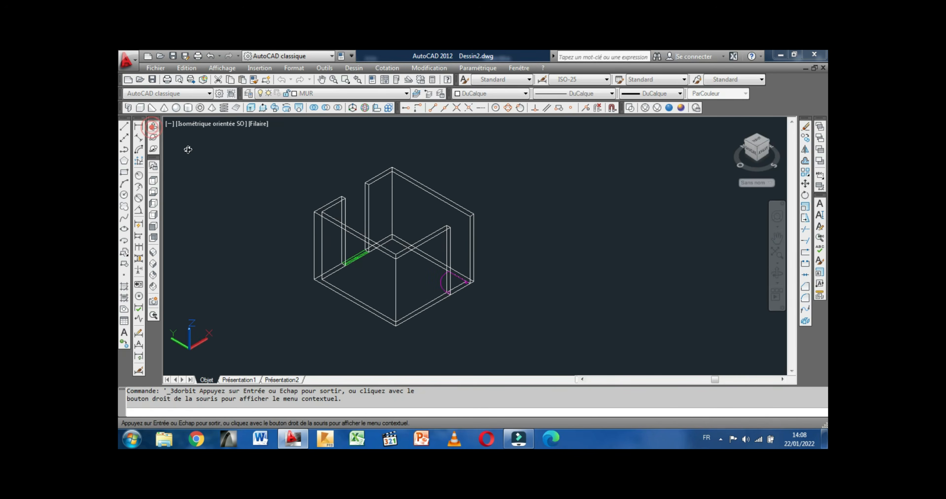
pyautogui.moveTo(220, 206); pyautogui.dragTo(260, 275)
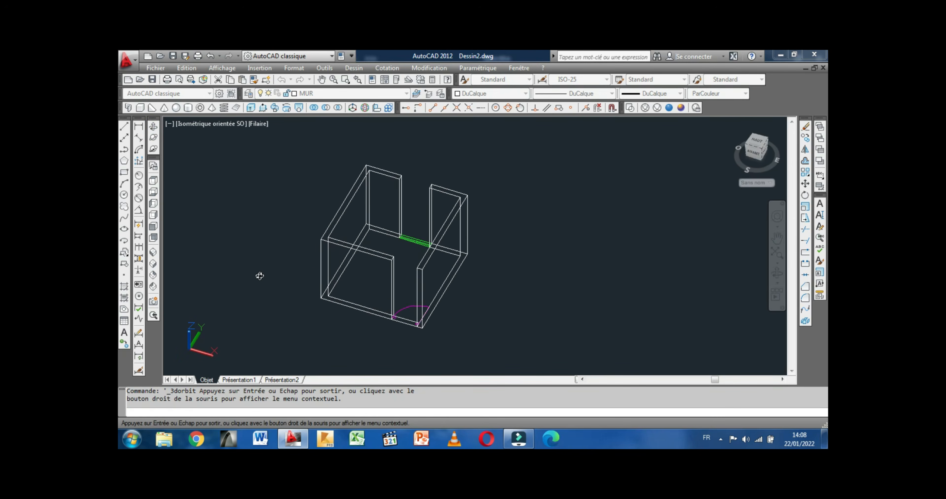
pyautogui.scroll(3, 421, 305)
pyautogui.scroll(2, 400, 312)
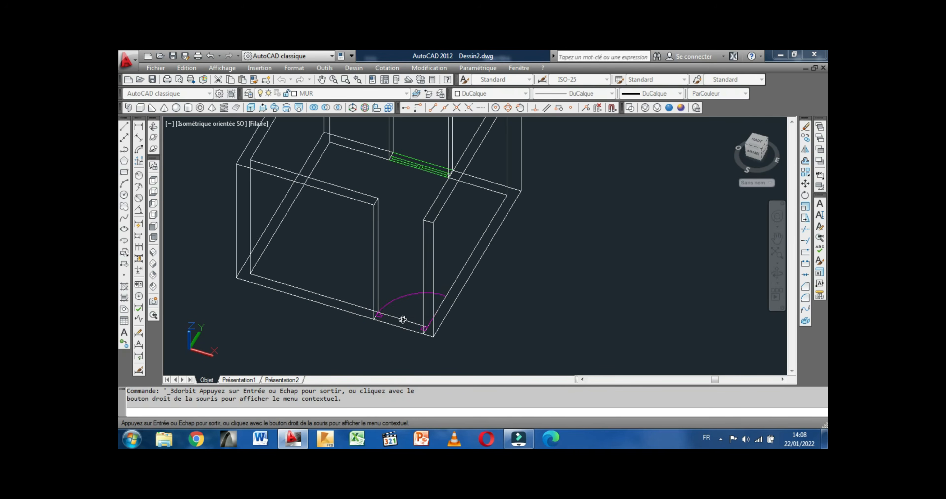
pyautogui.press('Escape')
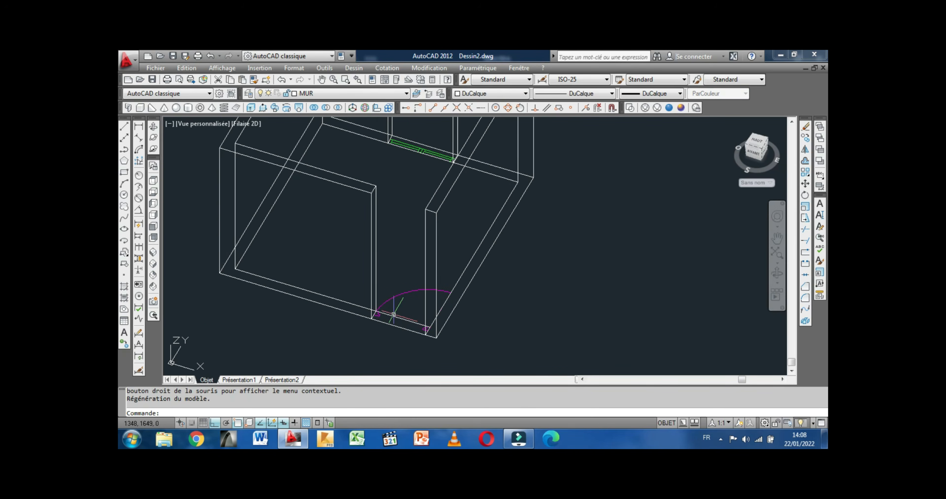
pyautogui.click(403, 320)
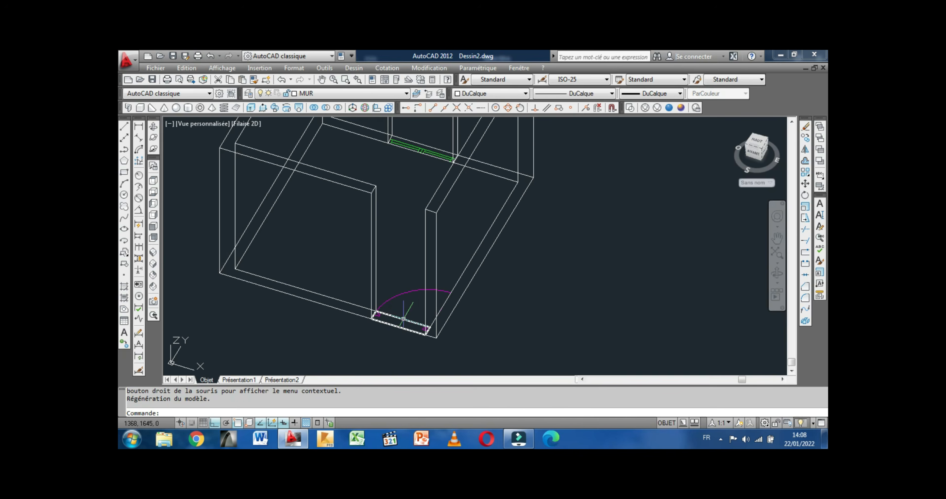
pyautogui.click(403, 319)
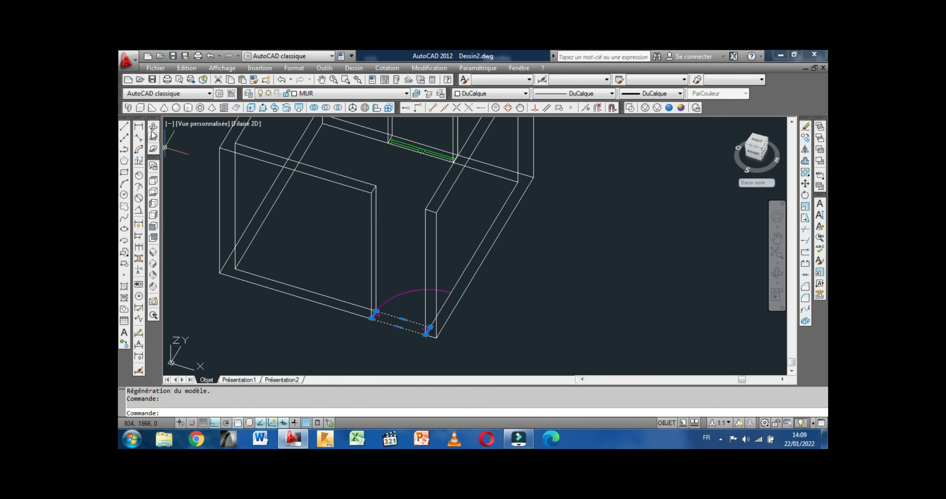
pyautogui.click(250, 107)
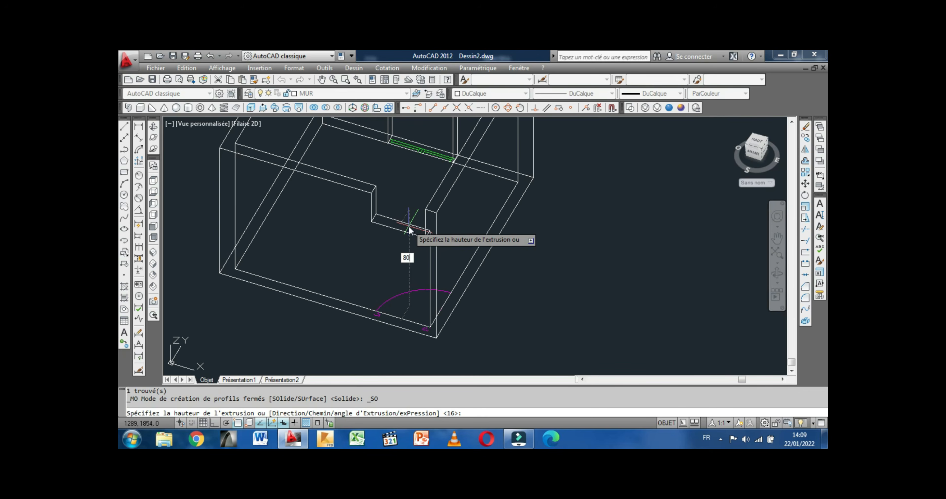
pyautogui.press('Return')
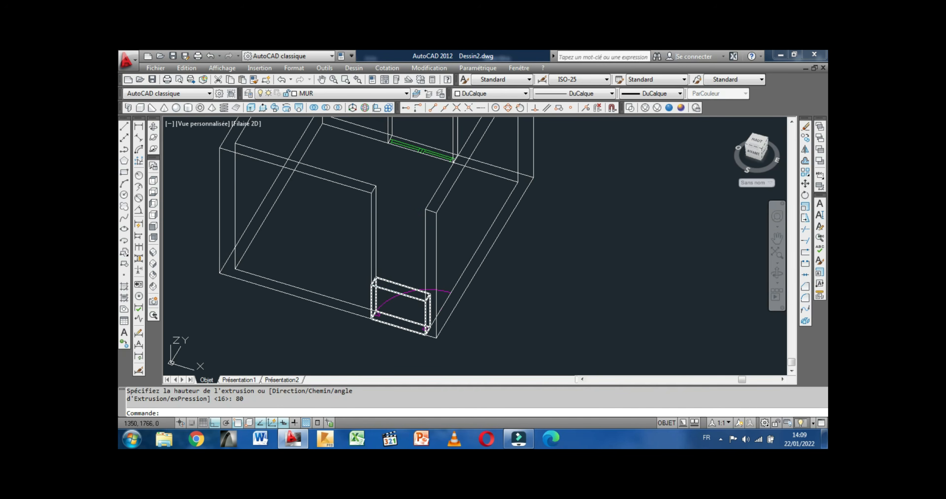
# Step: Apply the Conceptual visual style and move the door block from its upper corner to the wall's upper corner, forming the lintel
pyautogui.click(680, 107)
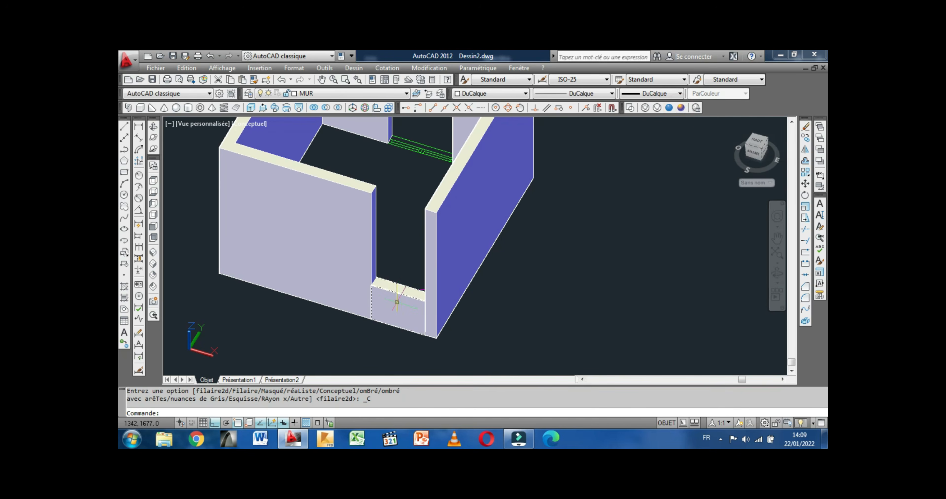
pyautogui.click(396, 295)
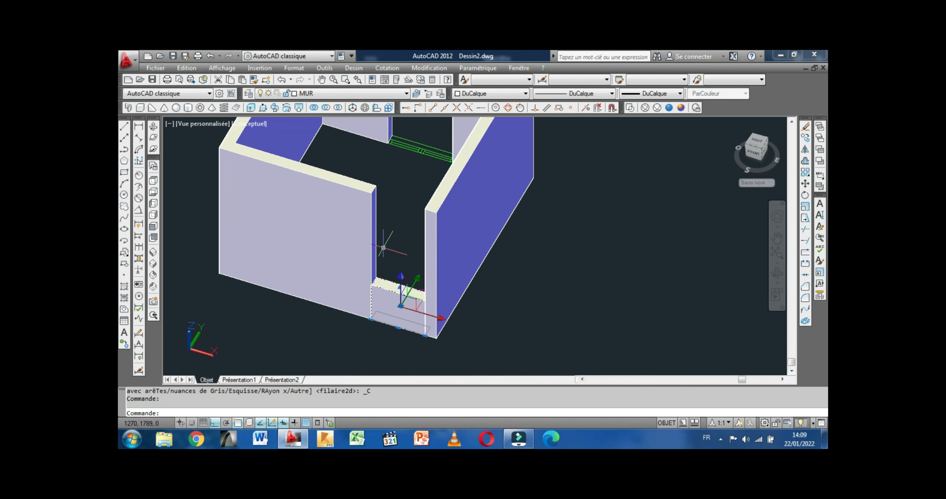
pyautogui.rightClick(386, 252)
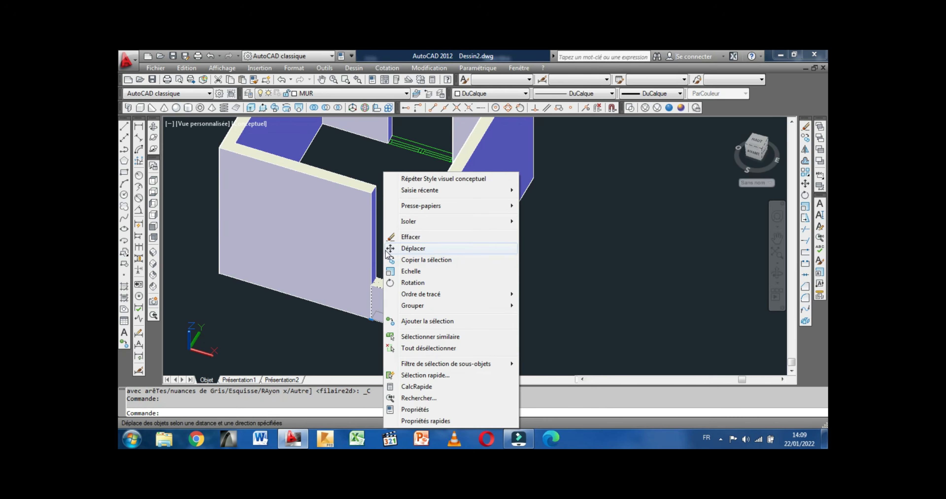
pyautogui.click(412, 250)
pyautogui.click(373, 285)
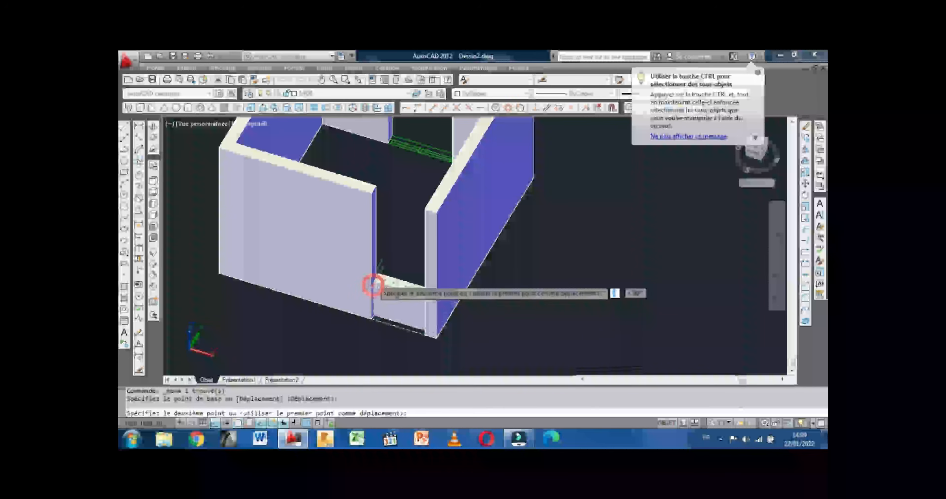
pyautogui.click(371, 194)
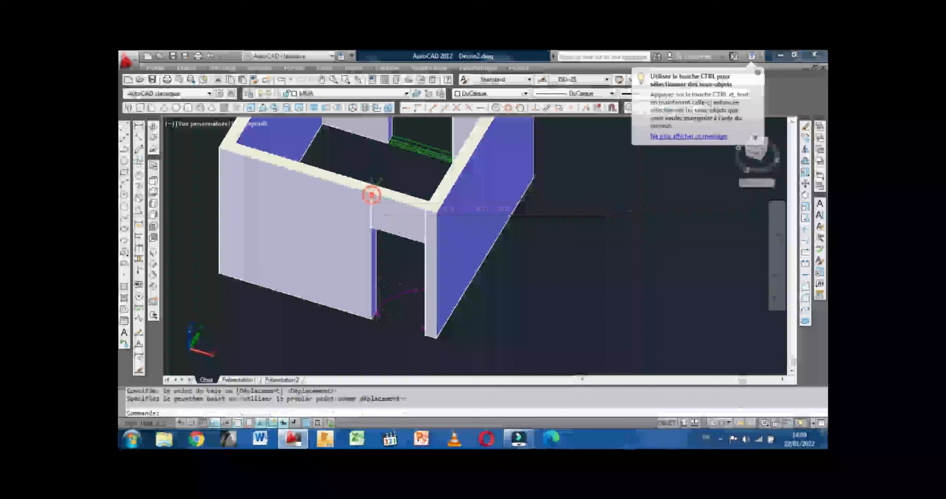
# Step: Switch to the 2D wireframe visual style and extrude the rectangle across the window opening to a height of 100 as the sill wall
pyautogui.click(154, 128)
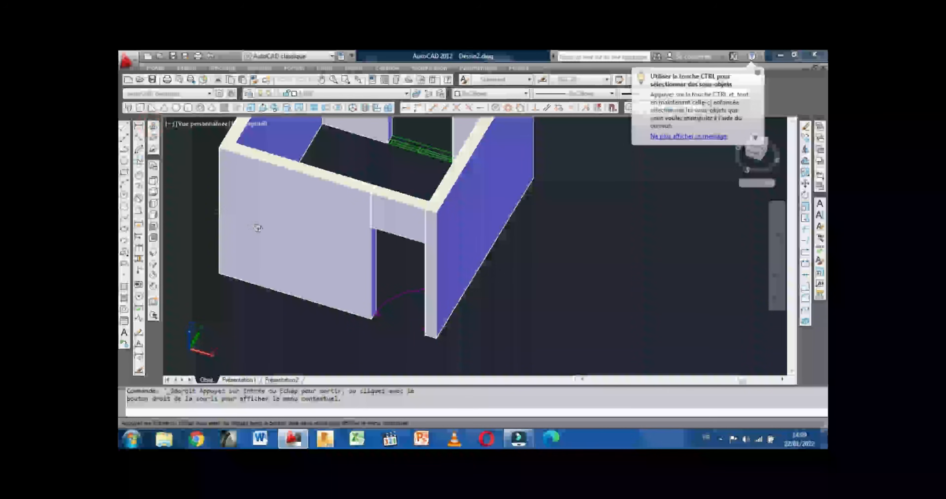
pyautogui.moveTo(256, 225); pyautogui.dragTo(332, 341)
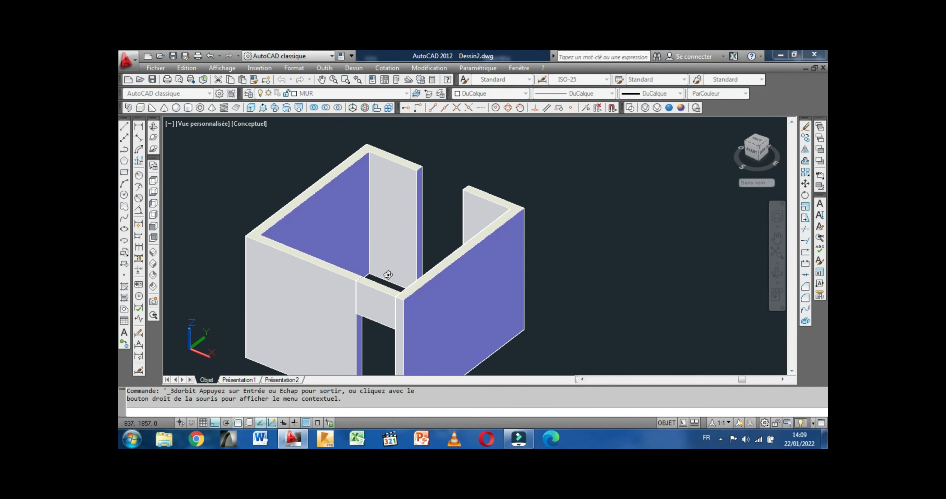
pyautogui.moveTo(380, 274); pyautogui.dragTo(397, 280)
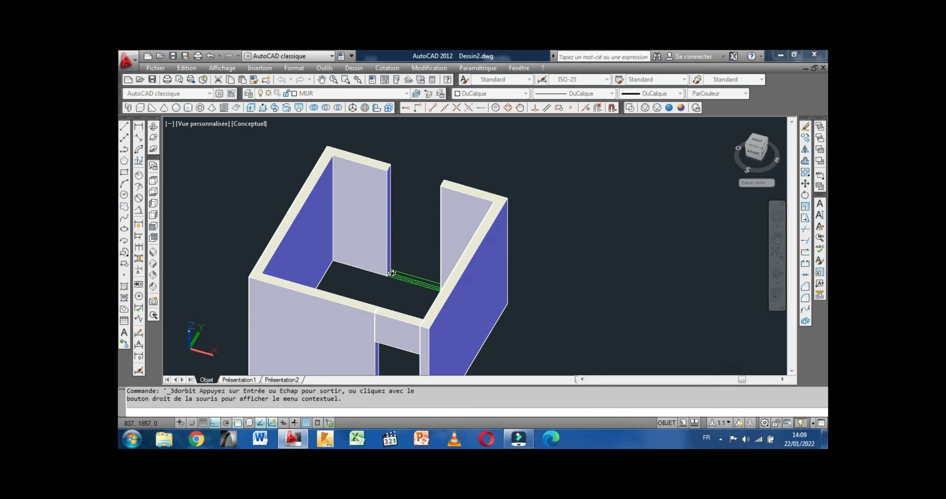
pyautogui.scroll(2, 393, 273)
pyautogui.scroll(2, 391, 278)
pyautogui.moveTo(388, 290); pyautogui.dragTo(381, 307, button='middle')
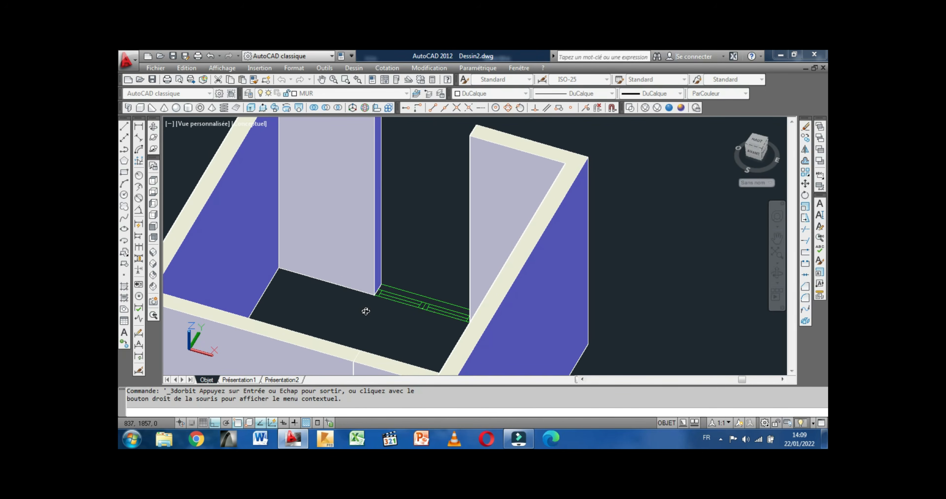
pyautogui.press('Escape')
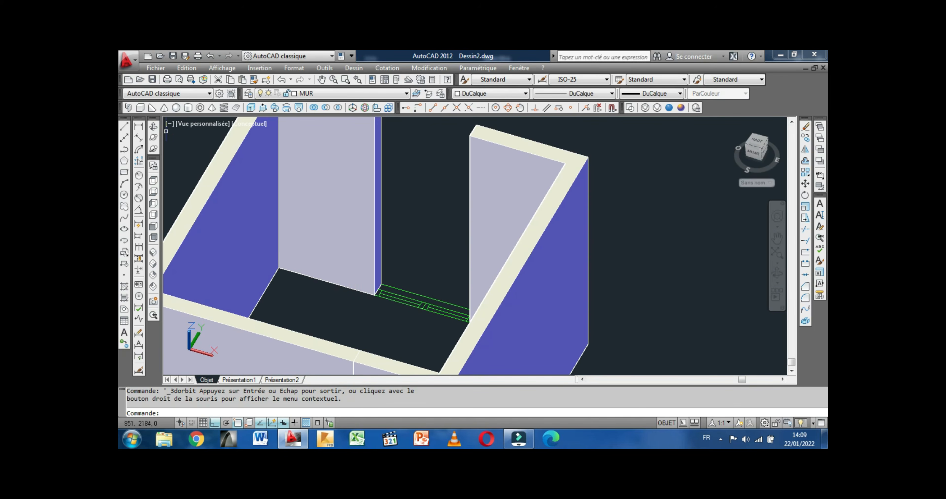
pyautogui.click(630, 109)
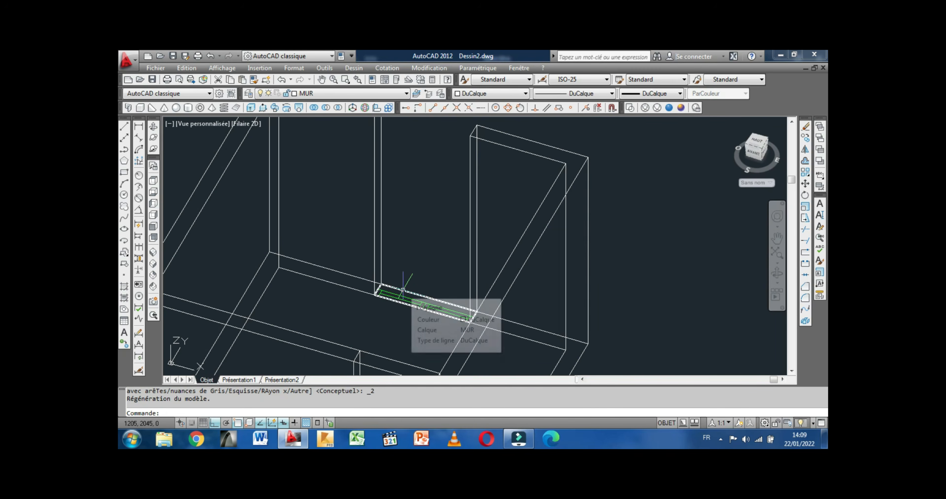
pyautogui.click(403, 290)
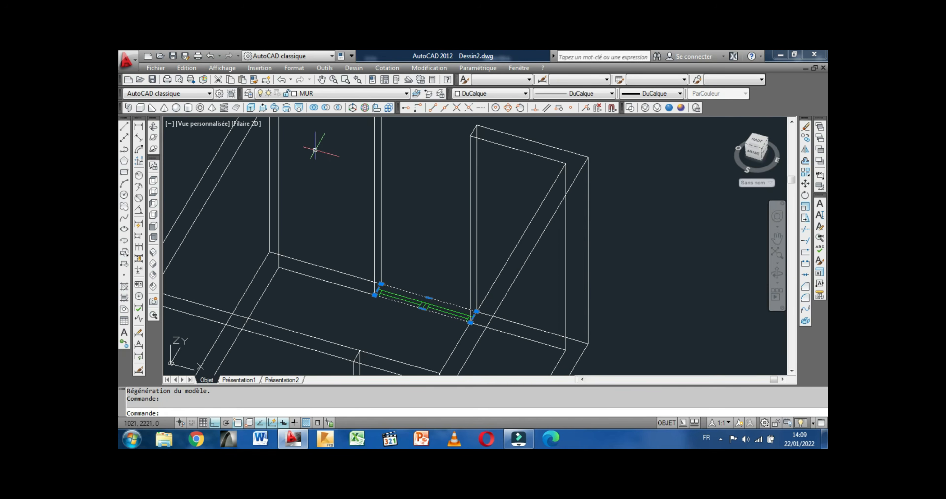
pyautogui.click(680, 107)
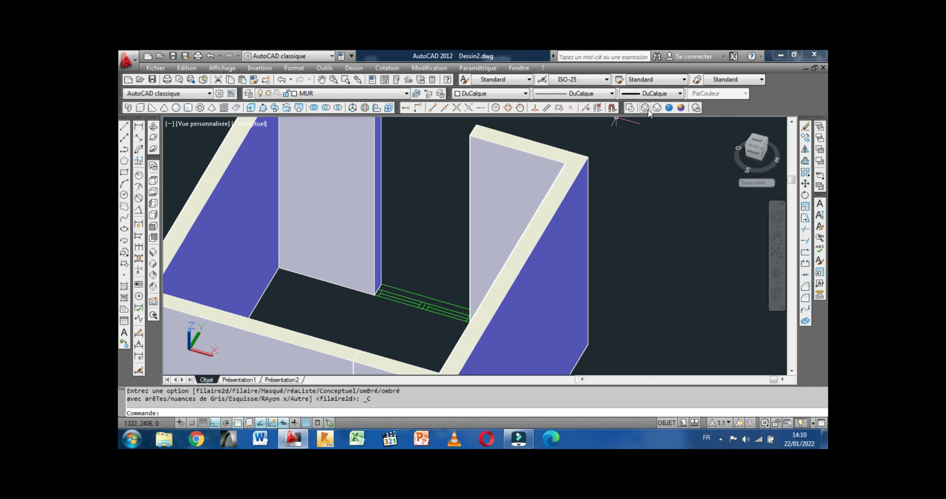
pyautogui.click(629, 108)
pyautogui.click(409, 293)
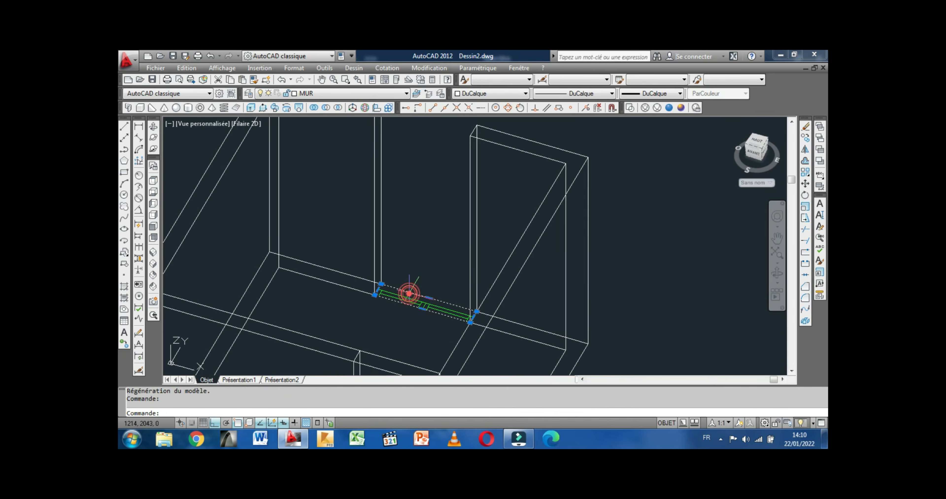
pyautogui.click(251, 109)
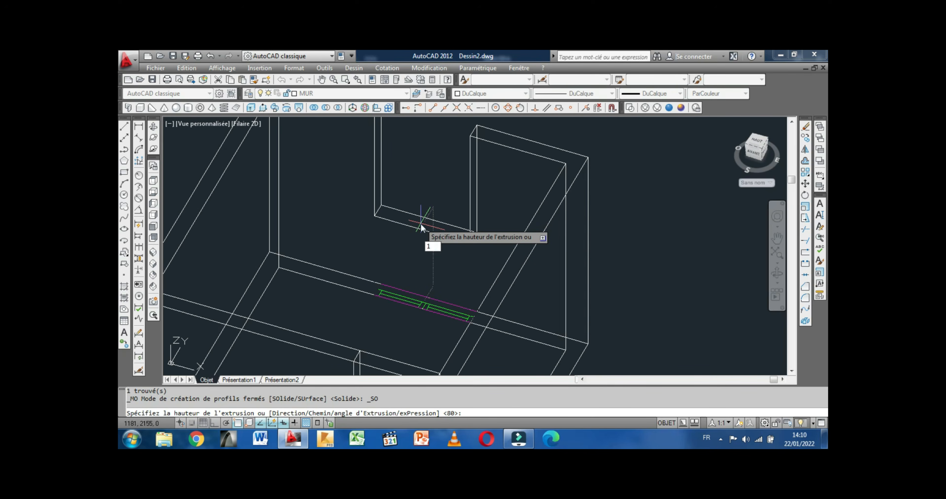
pyautogui.press('Return')
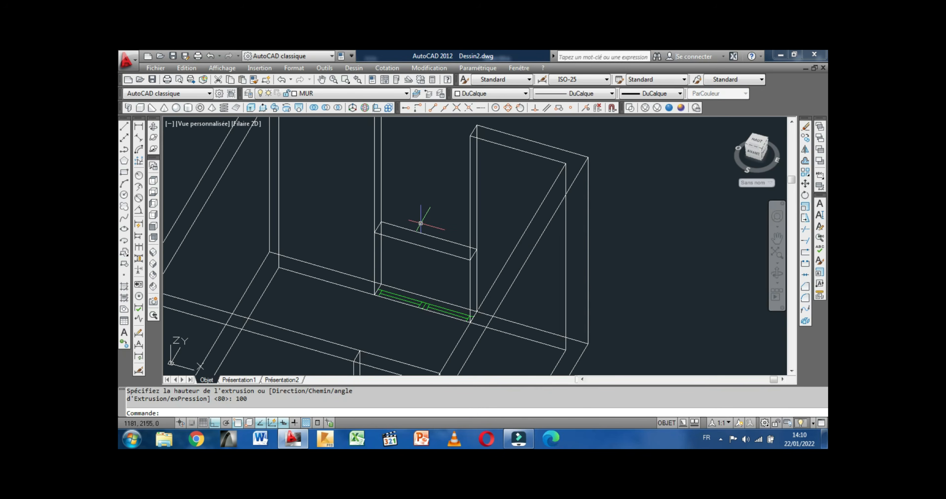
# Step: Create a solid box with a height of 80 between the wall ends above the window opening, flush with the wall tops, as its lintel
pyautogui.scroll(-5, 386, 220)
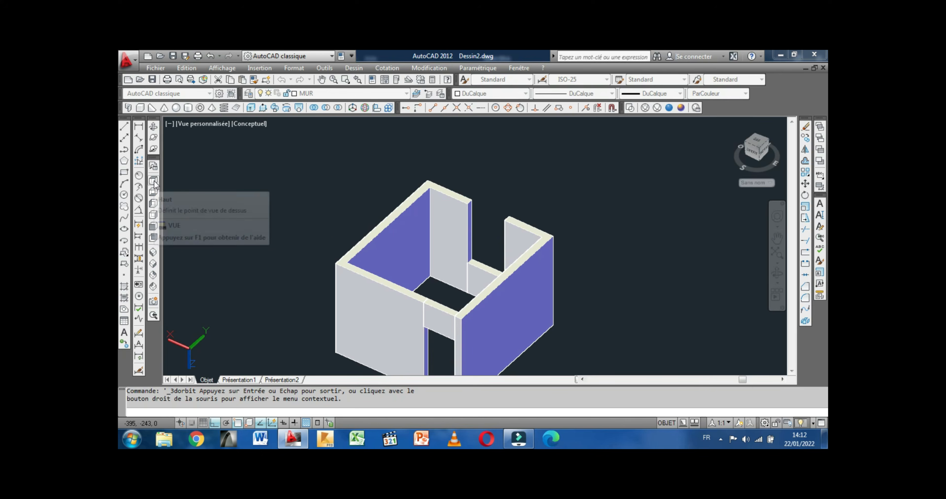
pyautogui.click(153, 194)
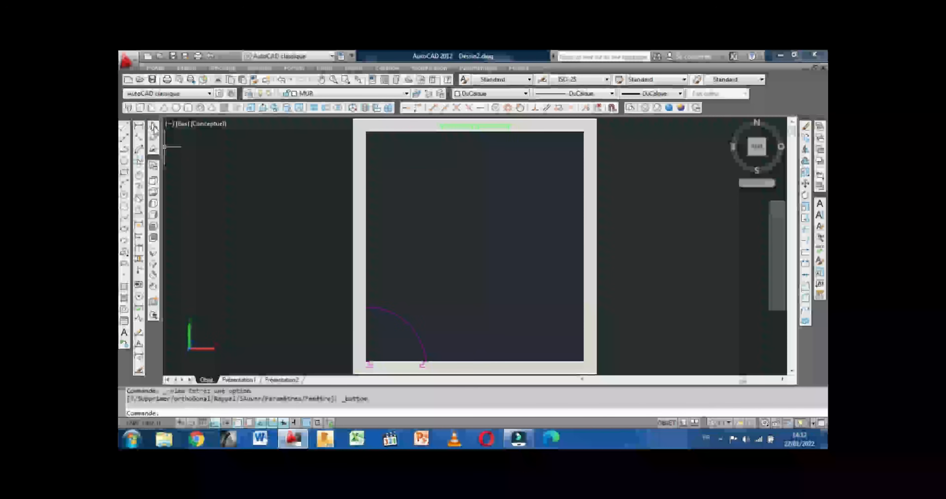
pyautogui.click(153, 127)
pyautogui.moveTo(264, 200); pyautogui.dragTo(408, 291)
pyautogui.moveTo(487, 215); pyautogui.dragTo(377, 158)
pyautogui.moveTo(377, 150); pyautogui.dragTo(389, 191, button='middle')
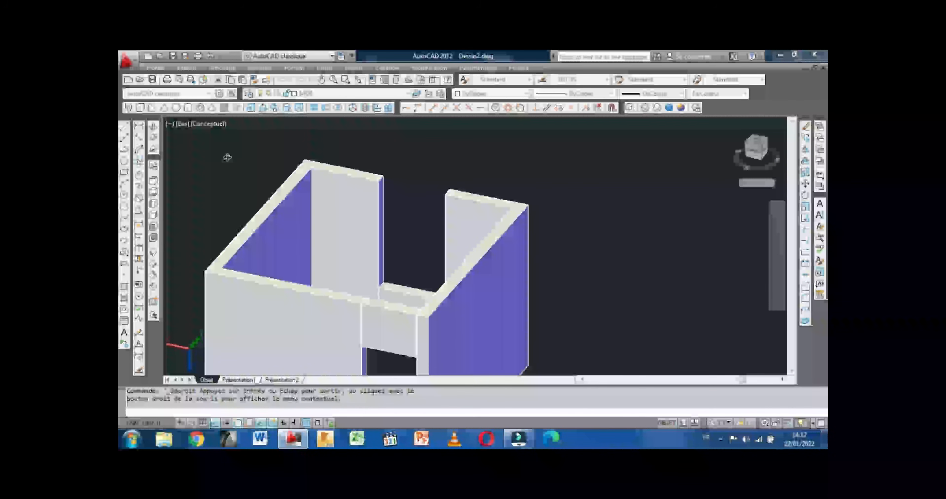
pyautogui.press('Escape')
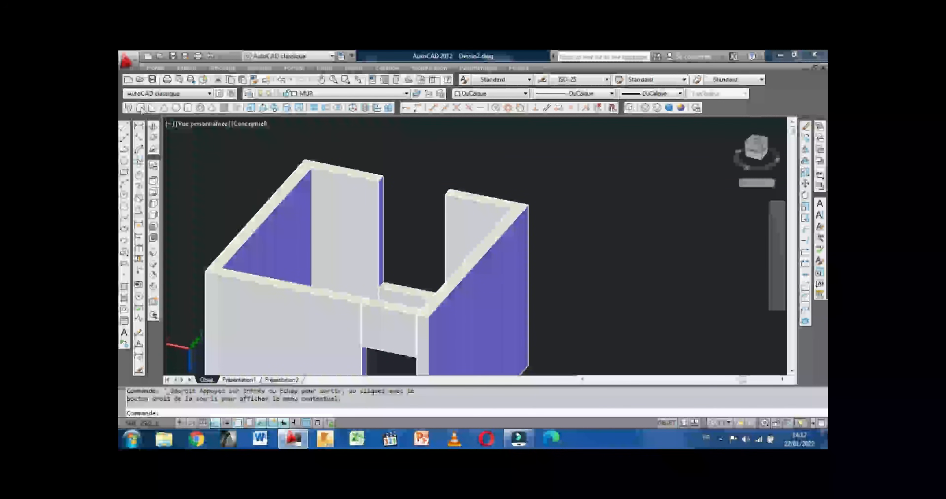
pyautogui.click(140, 108)
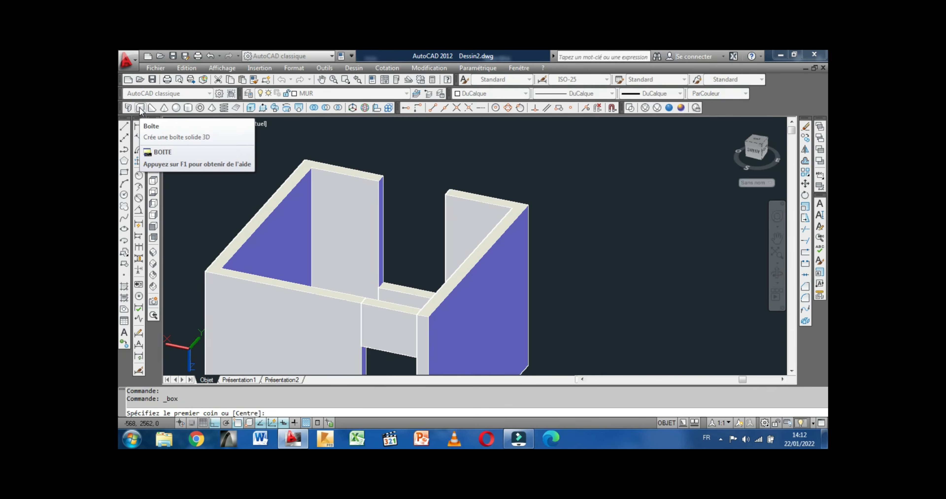
pyautogui.scroll(1, 396, 186)
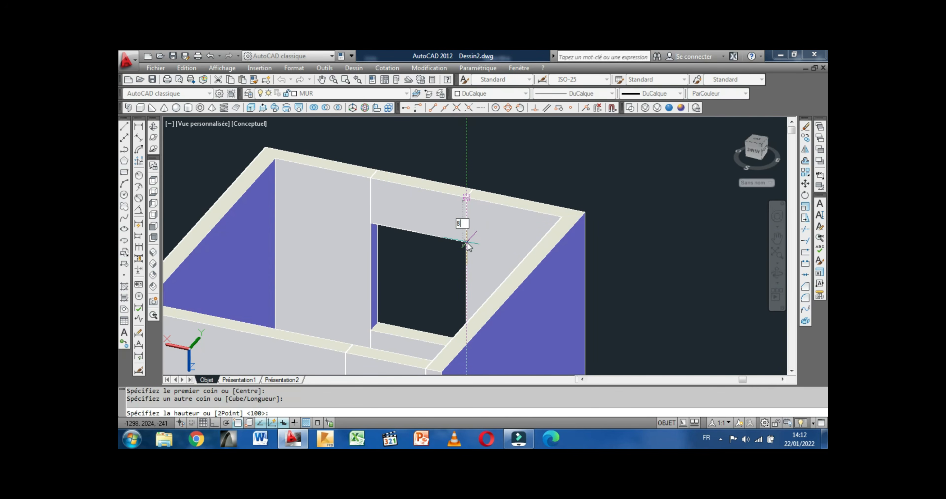
pyautogui.press('Return')
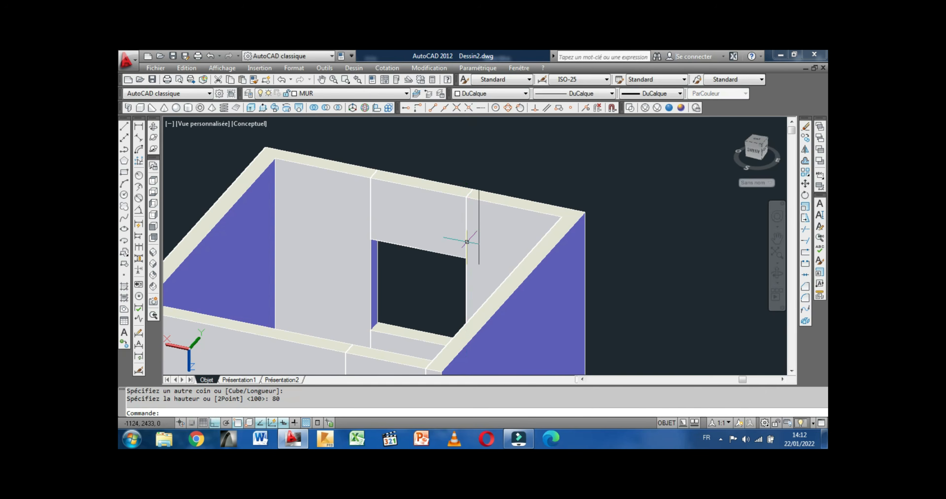
# Step: Examine the room's closed-off door and window openings in 3D from several angles
pyautogui.click(153, 126)
pyautogui.moveTo(394, 257); pyautogui.dragTo(392, 313)
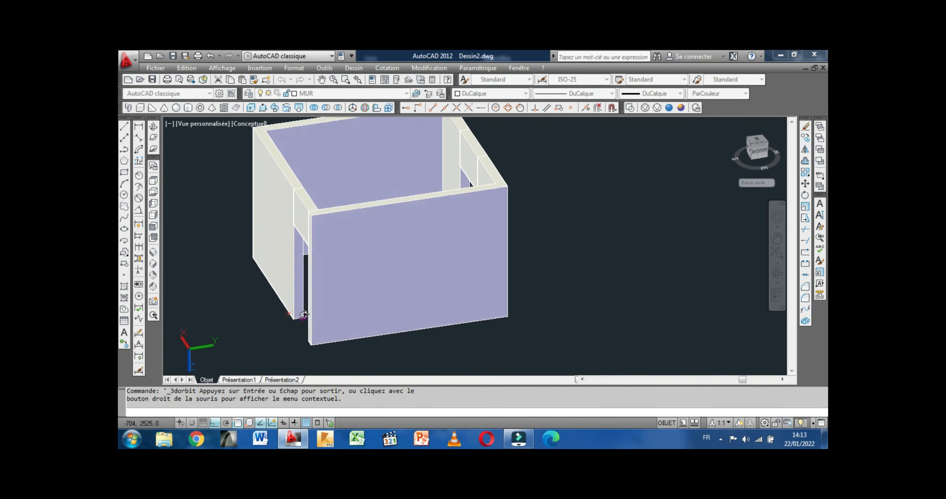
pyautogui.moveTo(305, 315); pyautogui.dragTo(338, 311)
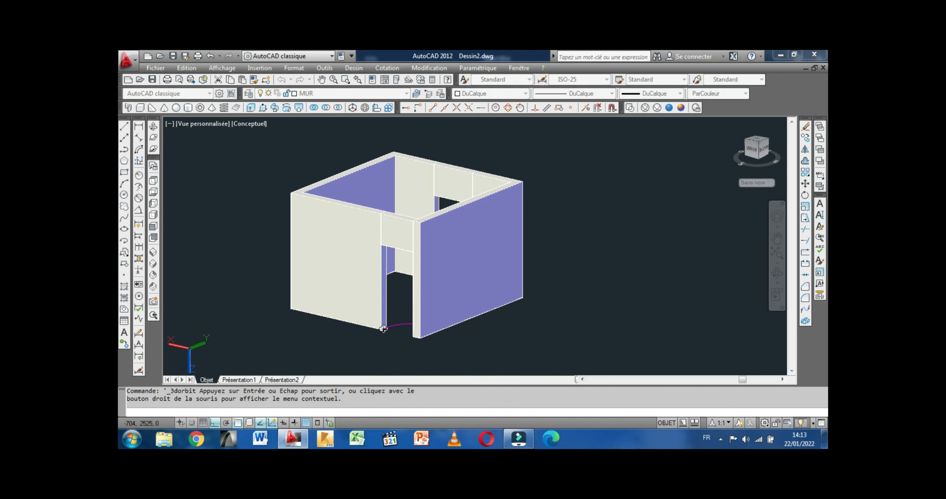
pyautogui.moveTo(384, 279); pyautogui.dragTo(296, 321)
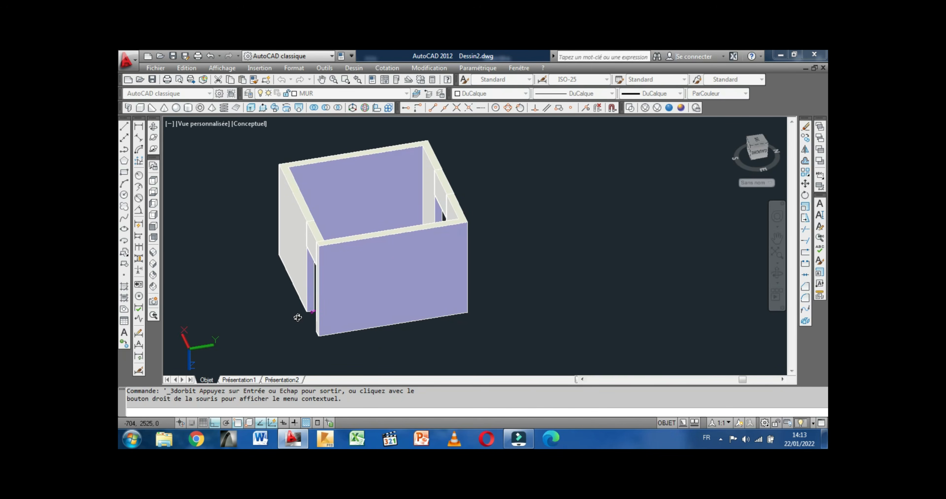